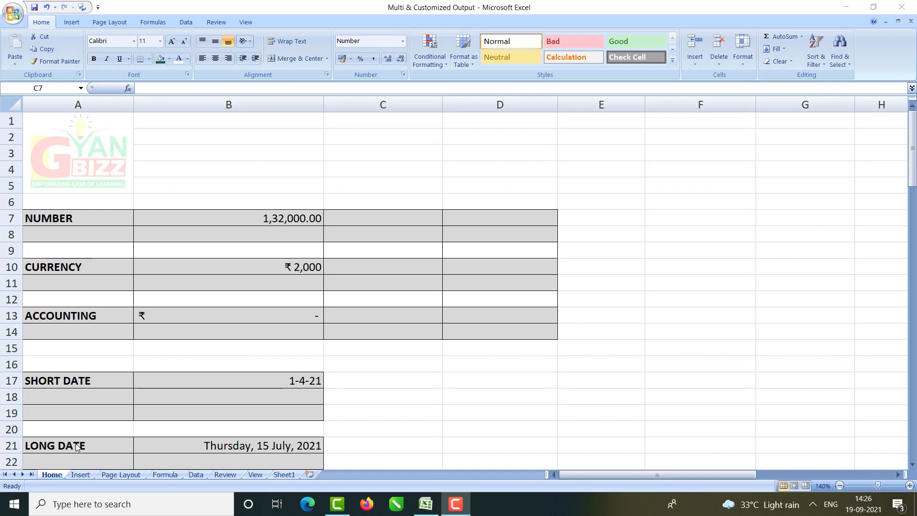
Step: Browse the Number, Currency, Accounting and Date categories in Format Cells, then show the built-in format list
click(401, 43)
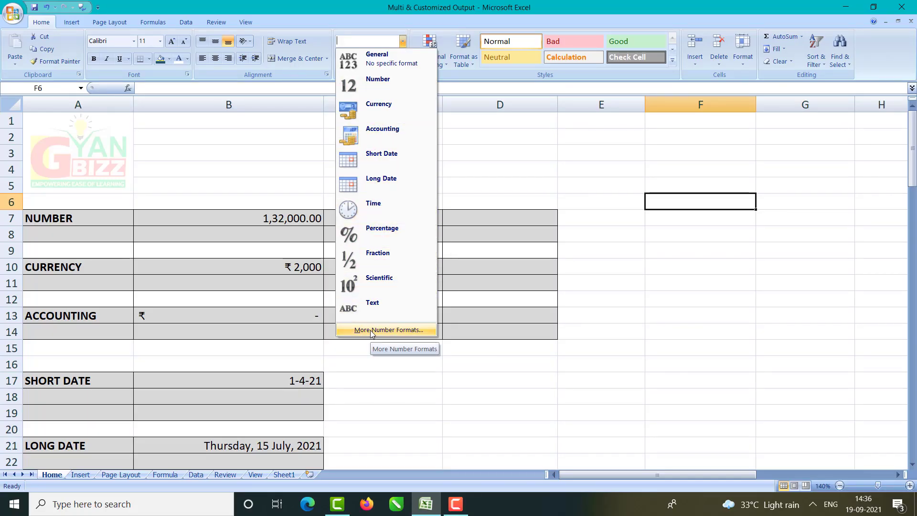
click(371, 331)
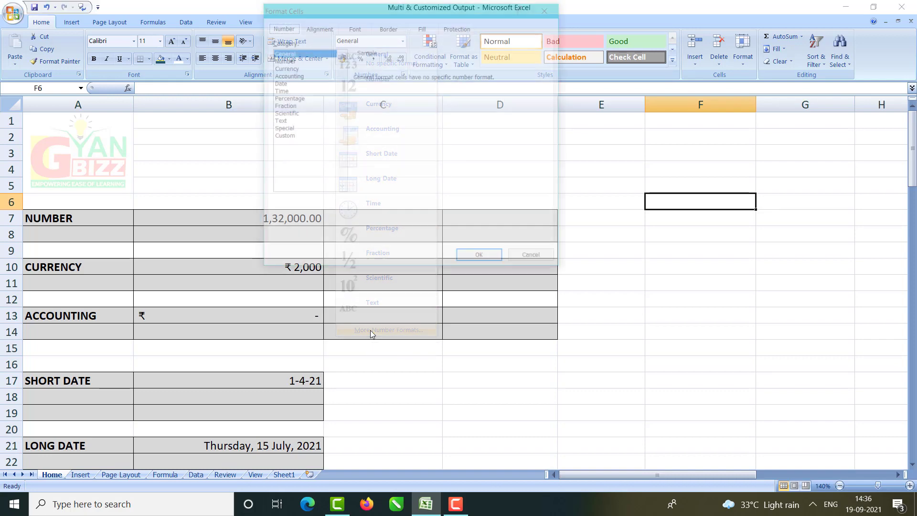
drag(360, 10, 448, 10)
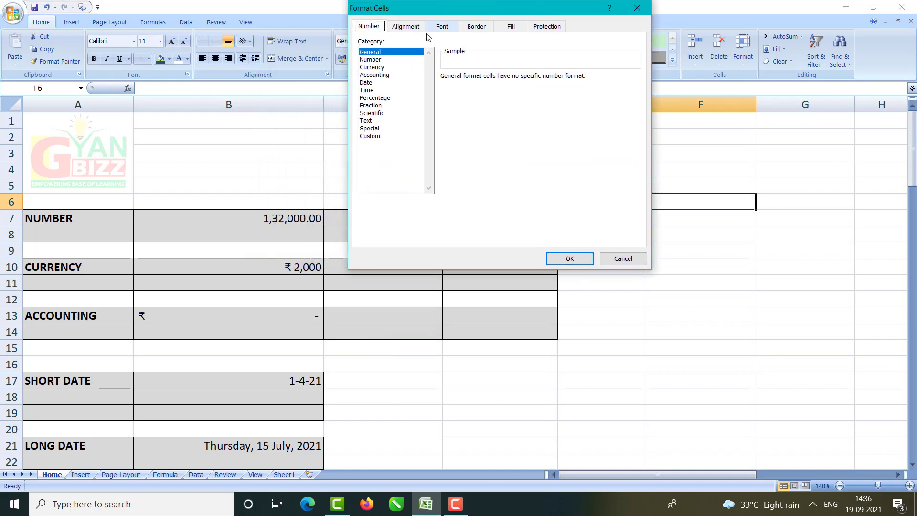
click(378, 60)
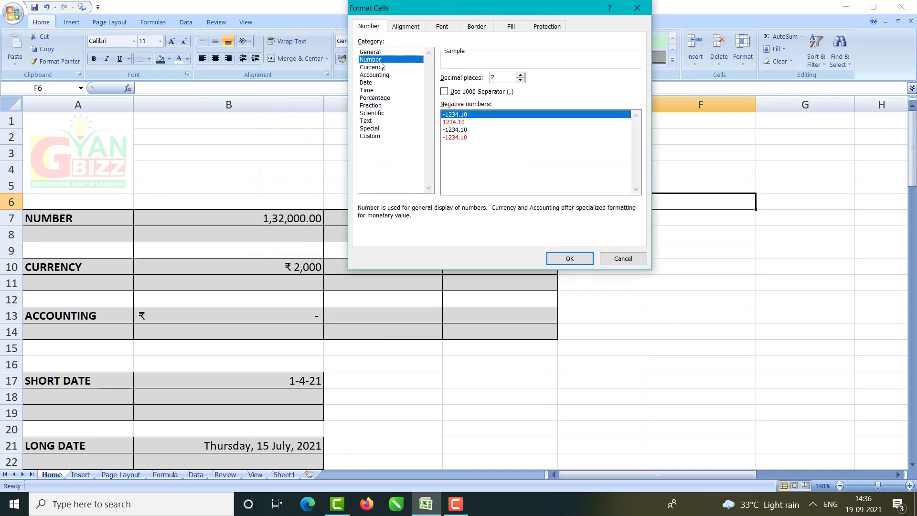
click(374, 69)
click(374, 75)
click(371, 83)
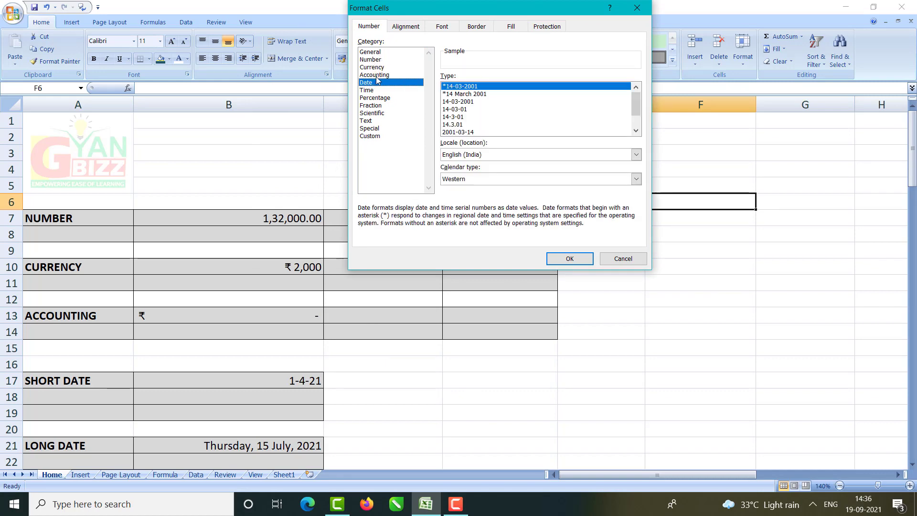
click(585, 258)
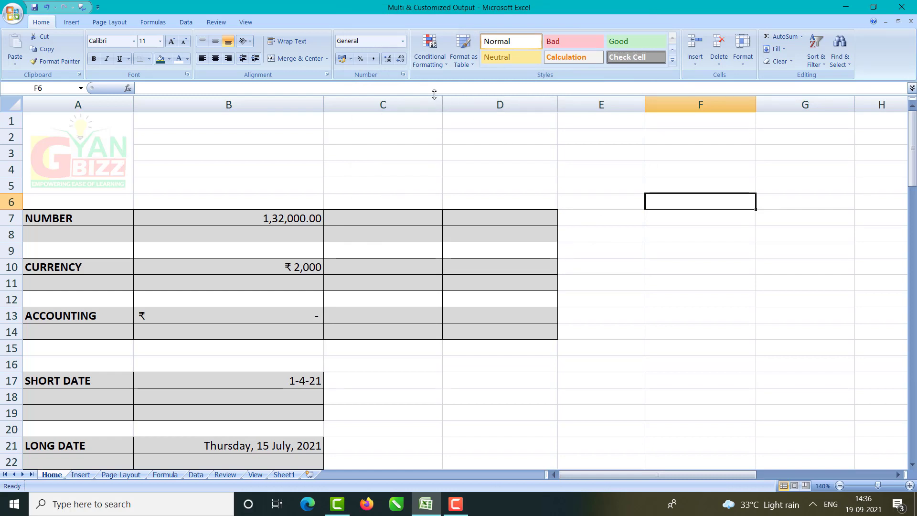
click(403, 41)
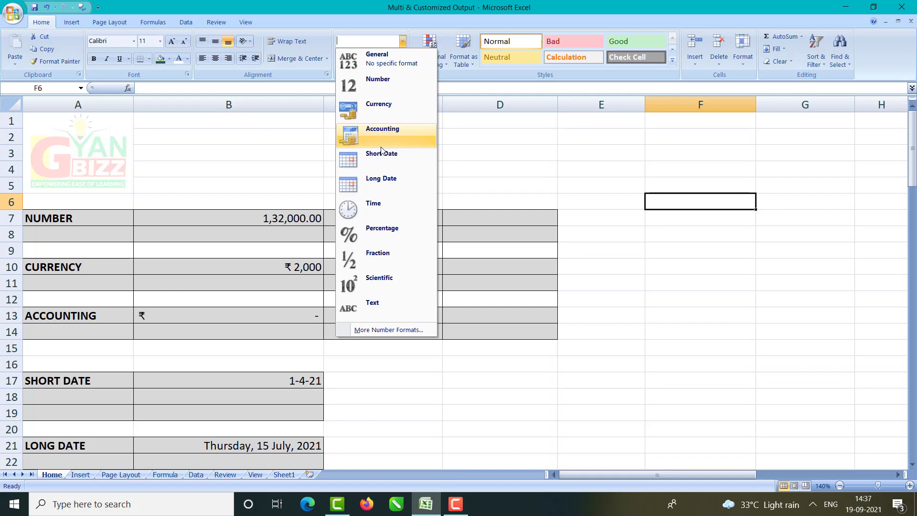
Step: Enter 25346 in F9 and apply the Number format so it reads 25346.00
click(739, 244)
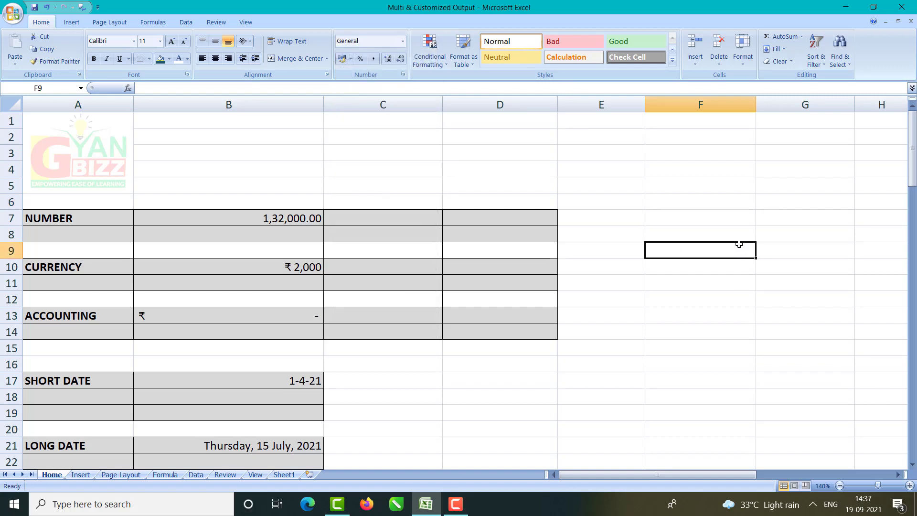
text(25346)
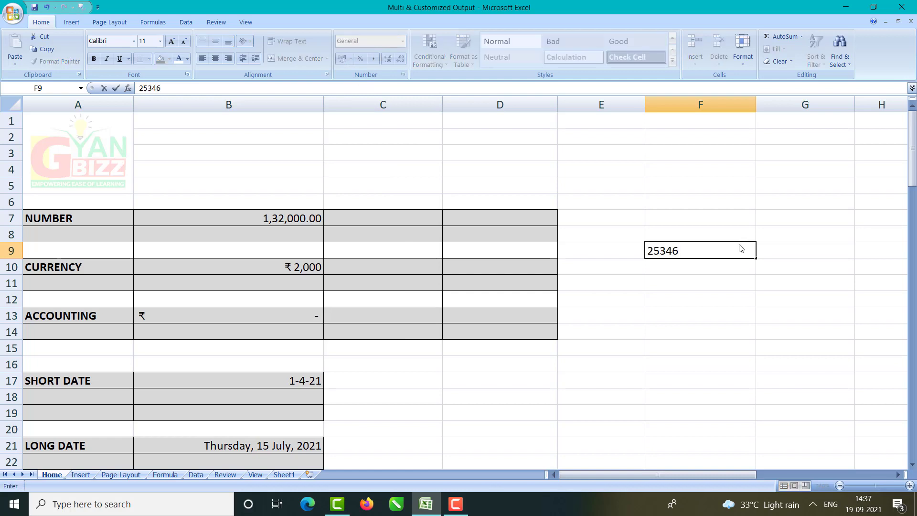
key(Return)
click(739, 245)
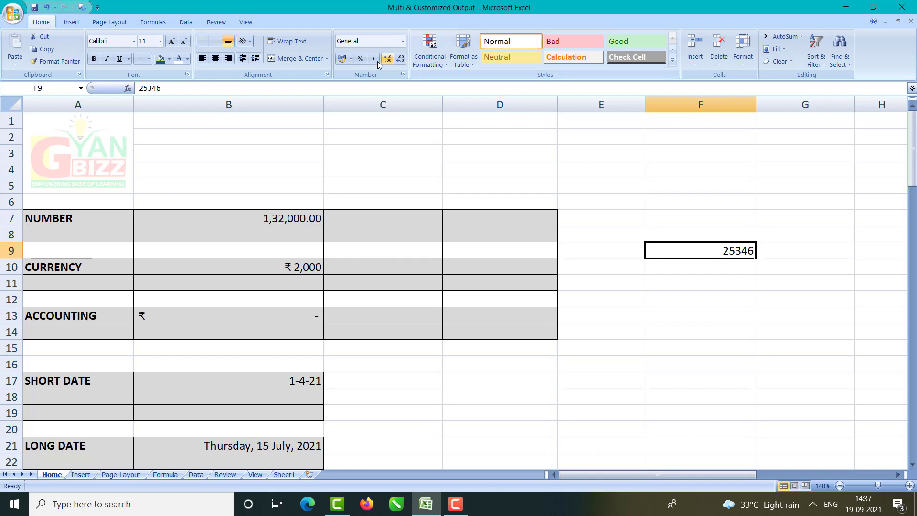
click(403, 43)
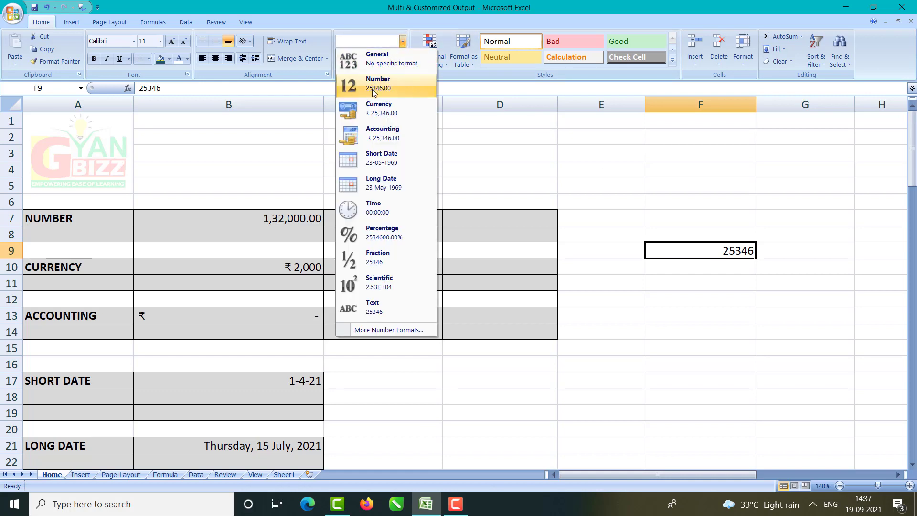
click(372, 89)
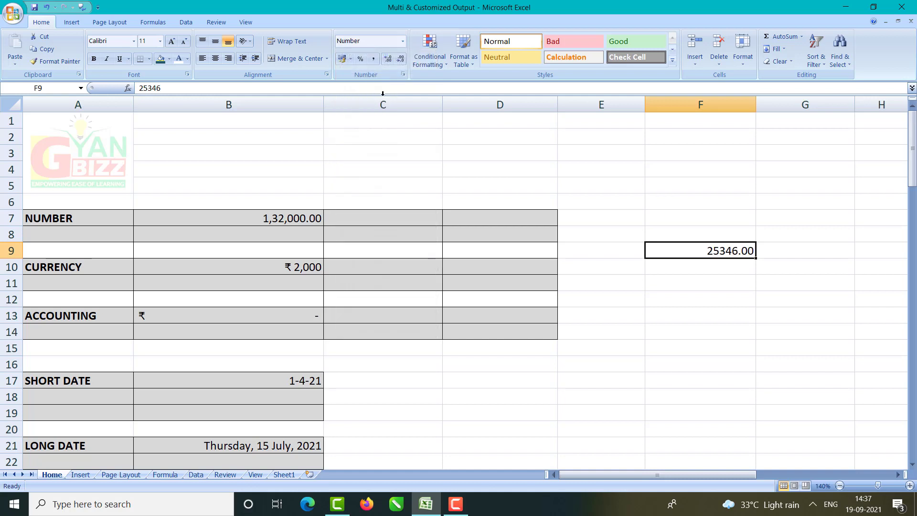
click(688, 278)
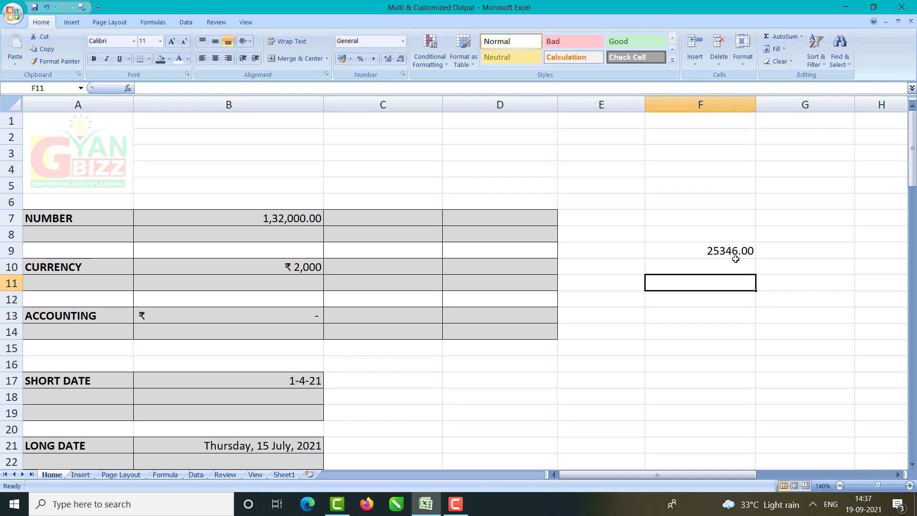
Step: Apply Currency format to F9, showing ₹ 25,346.00, and review its format settings
click(713, 244)
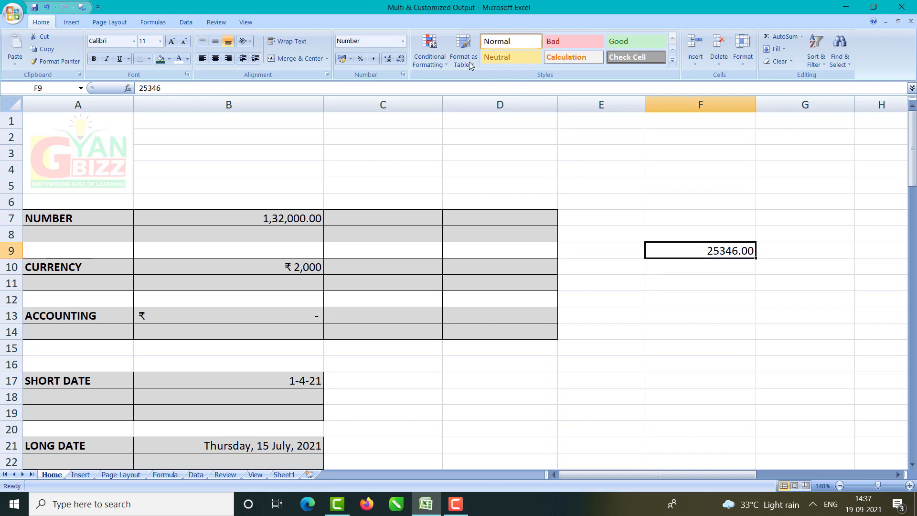
click(404, 44)
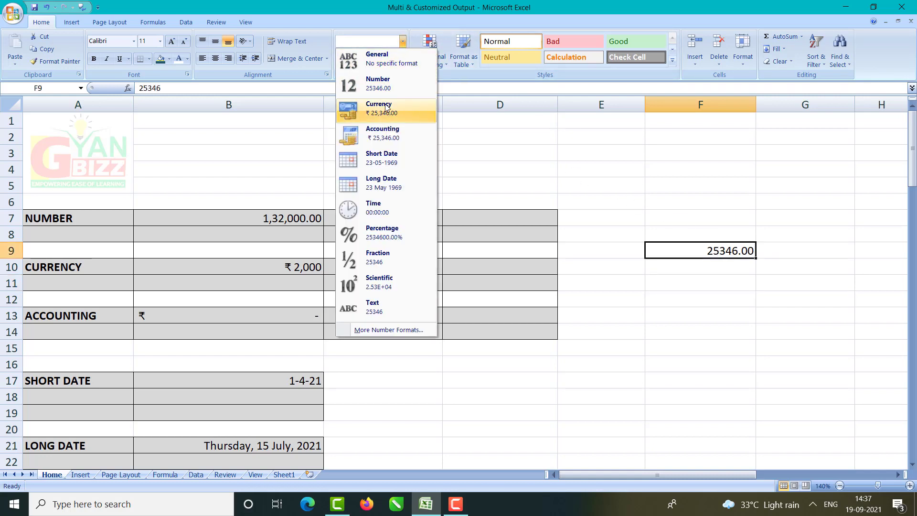
click(375, 111)
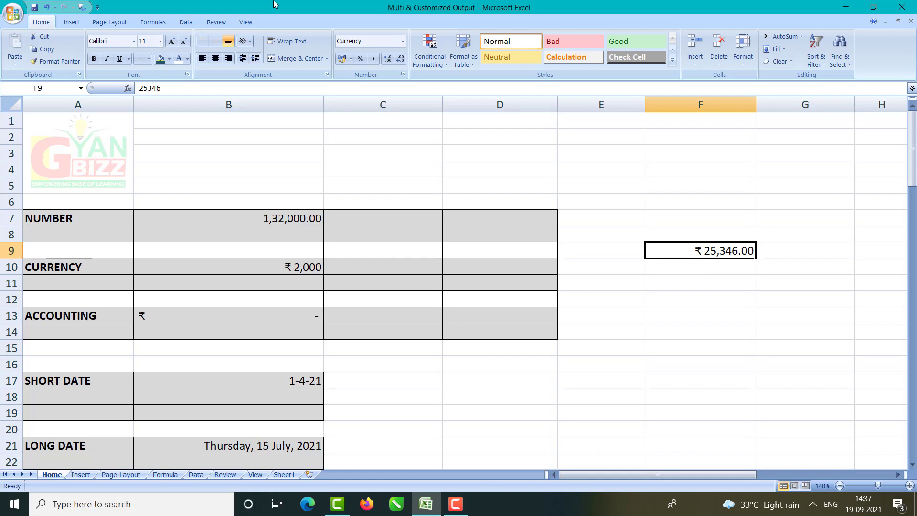
click(403, 41)
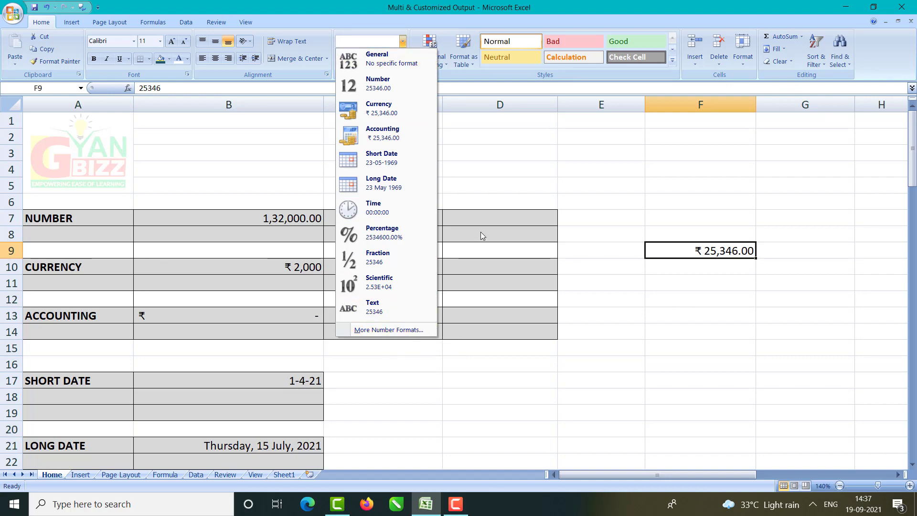
click(507, 156)
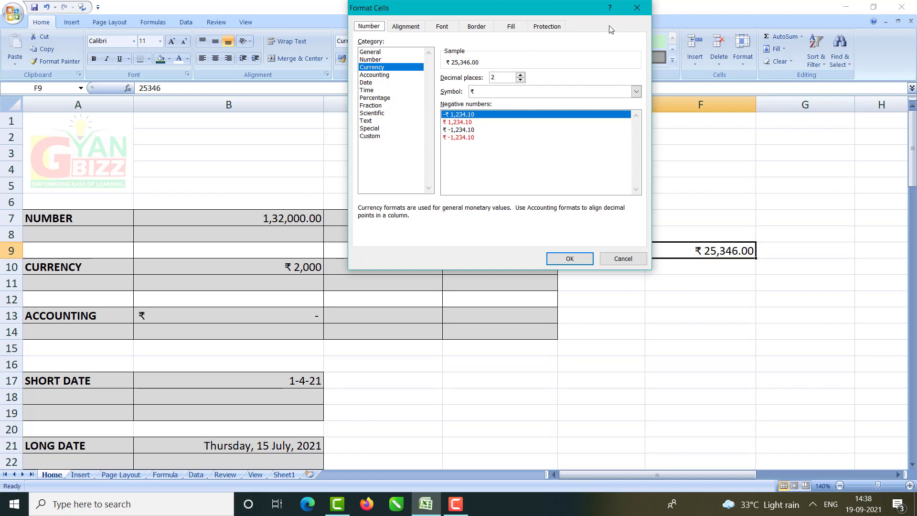
click(638, 8)
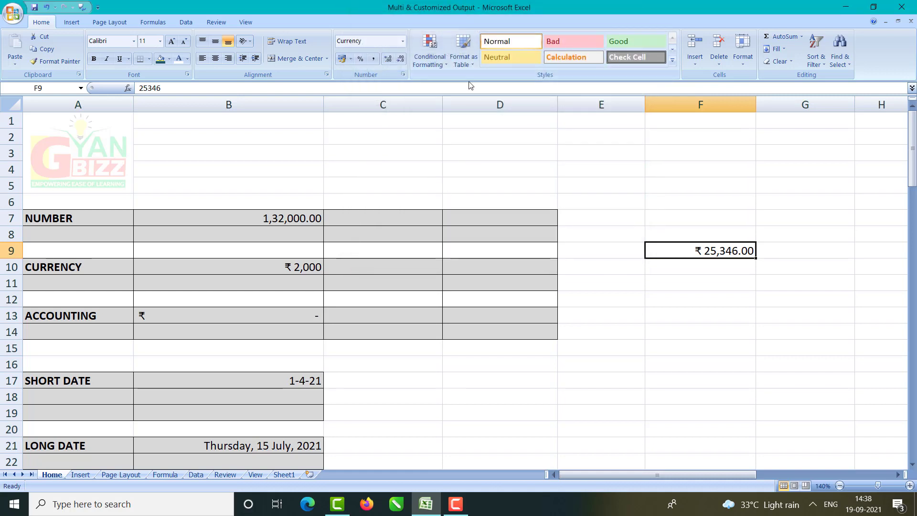
click(404, 75)
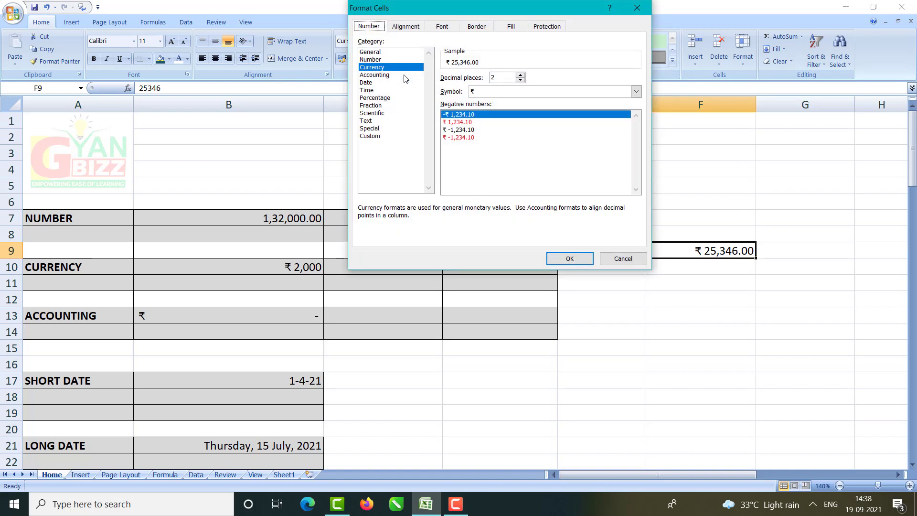
click(637, 8)
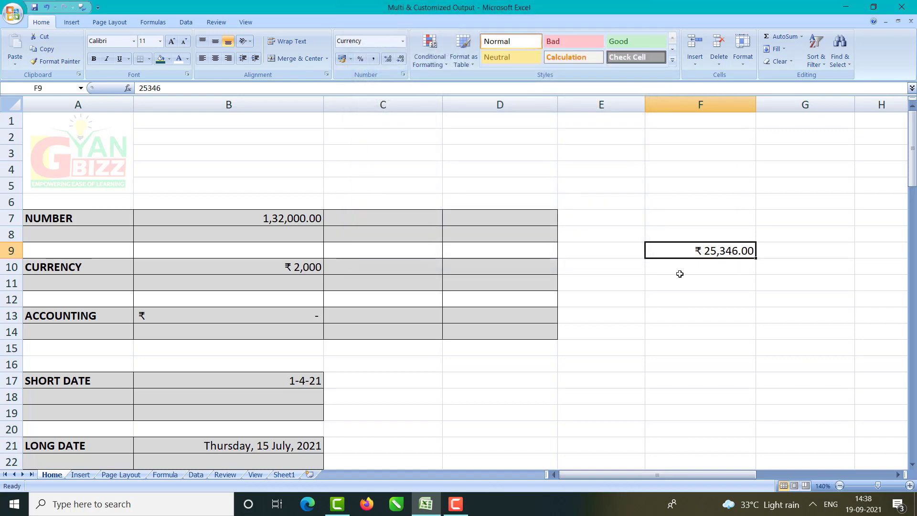
Step: Clear F9's formats and delete the 25346 value, leaving the cell empty
click(777, 65)
click(797, 88)
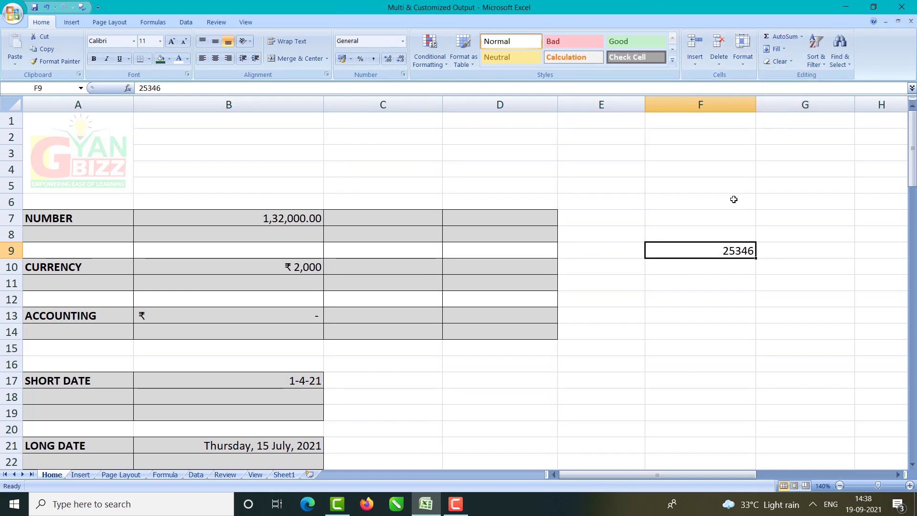
key(Delete)
click(625, 217)
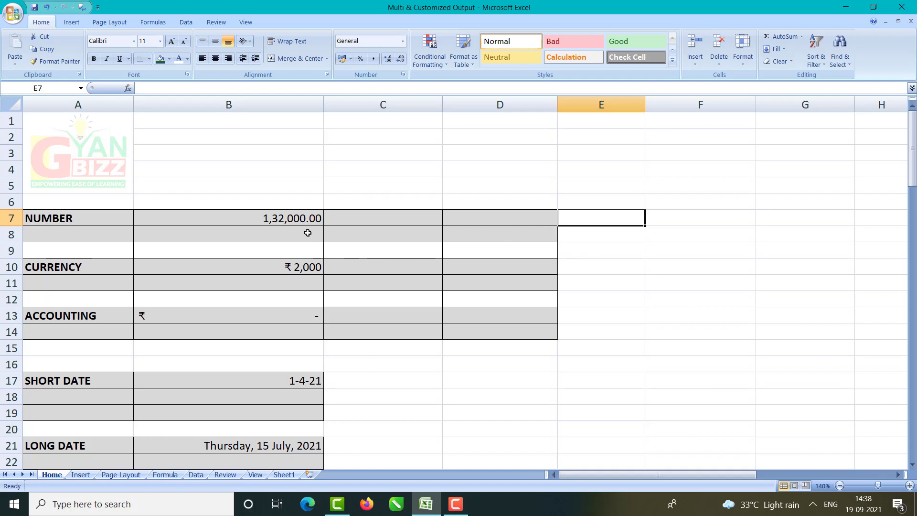
Step: Check B7's stored value and enter 65 in C7, shown as 65.00
click(283, 222)
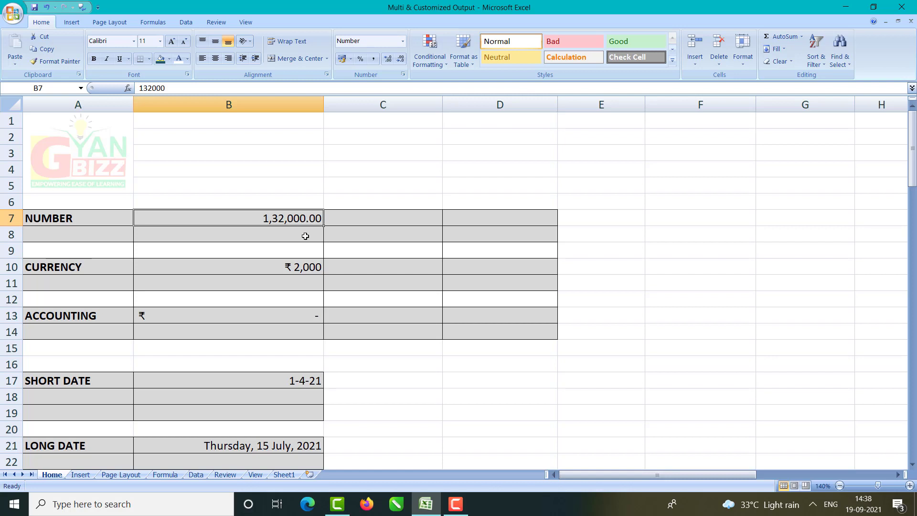
drag(348, 221, 480, 234)
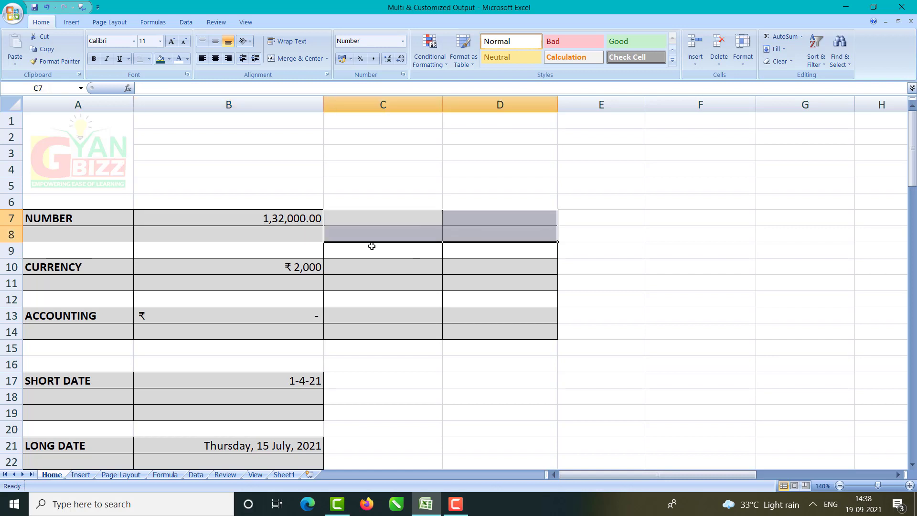
click(290, 236)
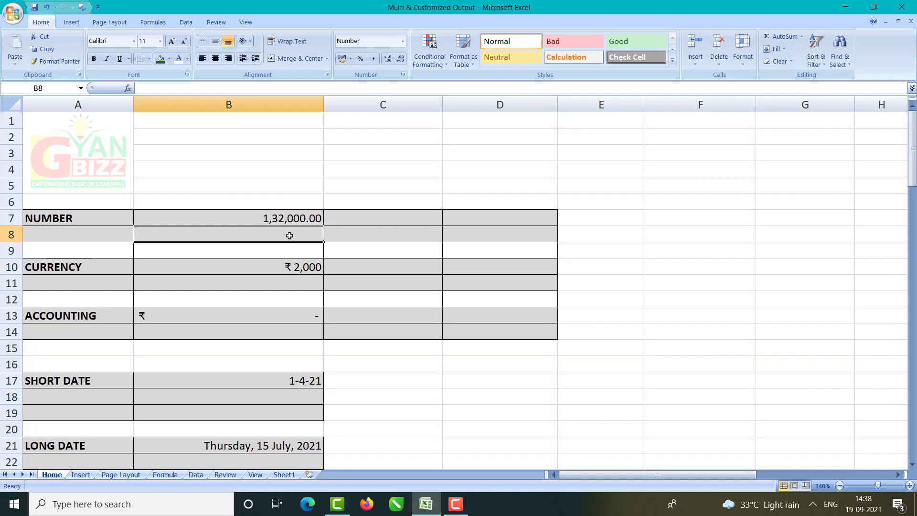
click(349, 218)
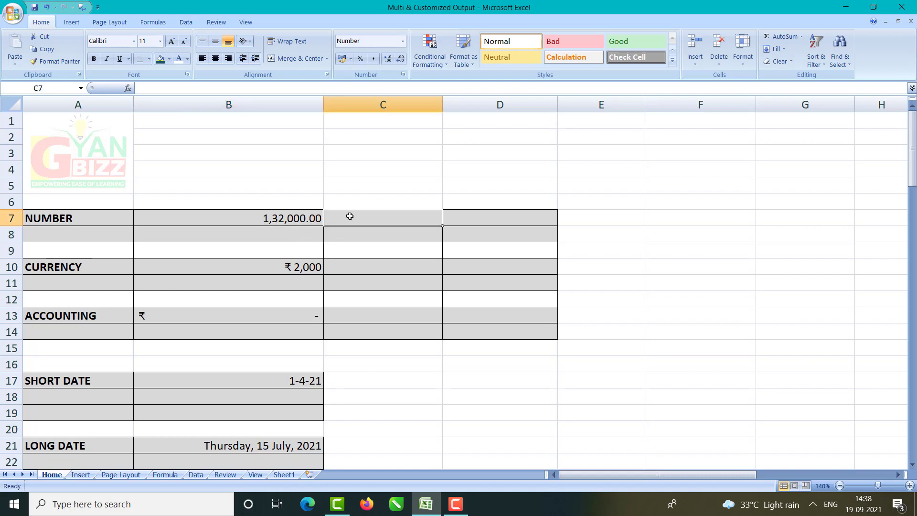
text(65)
key(Return)
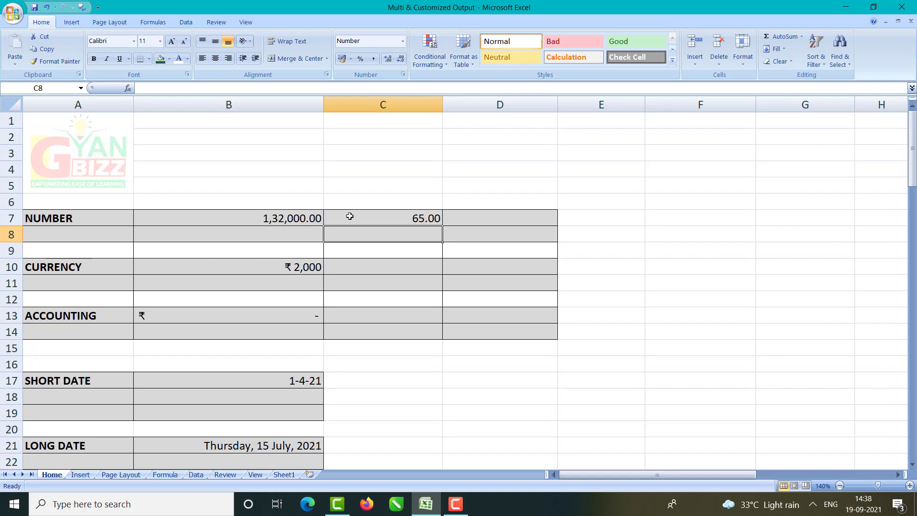
Step: Enter 545 in D7 and 23,456 in B8
key(Right)
key(Up)
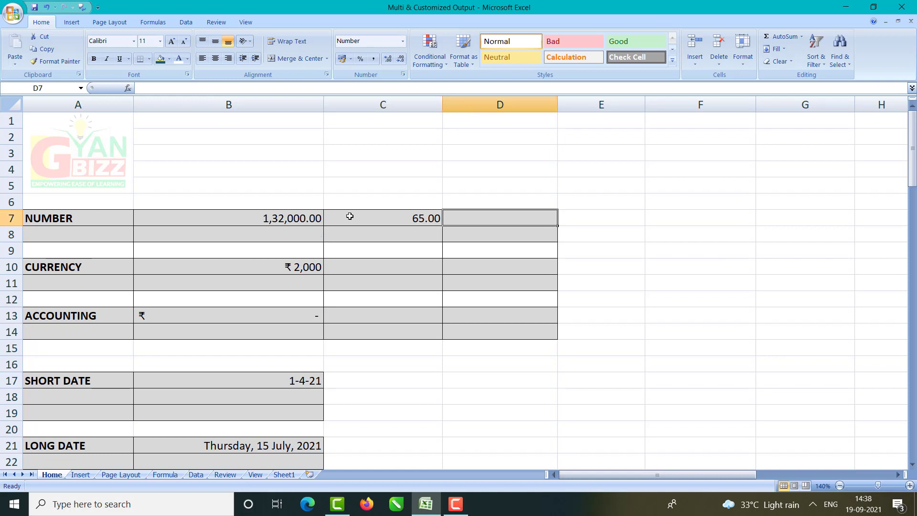
text(545)
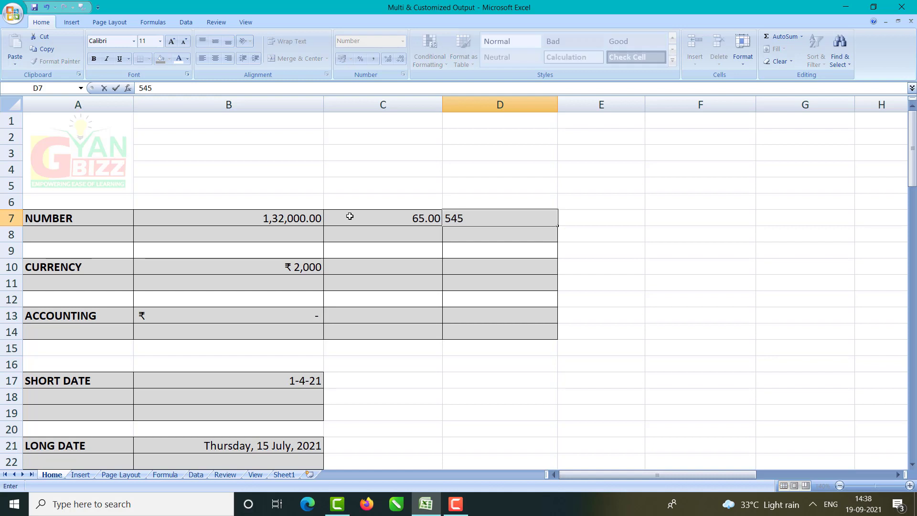
key(Return)
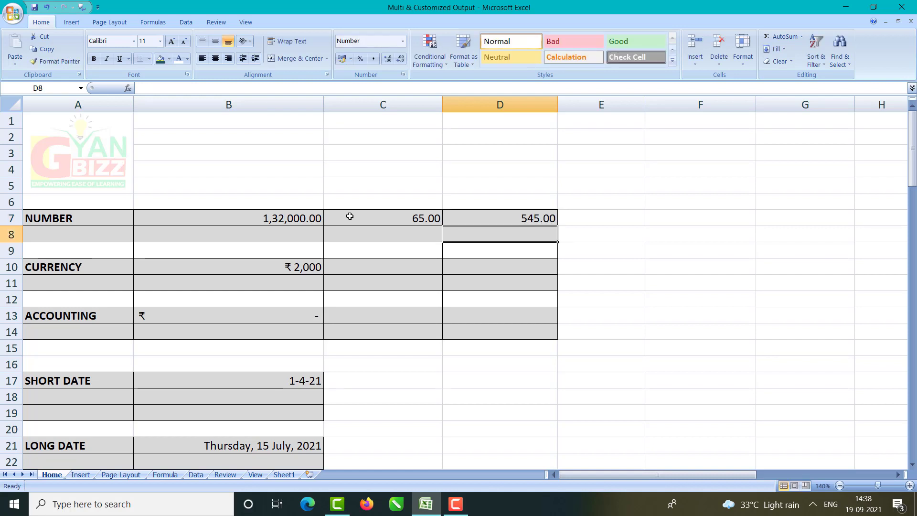
click(265, 237)
text(23,456)
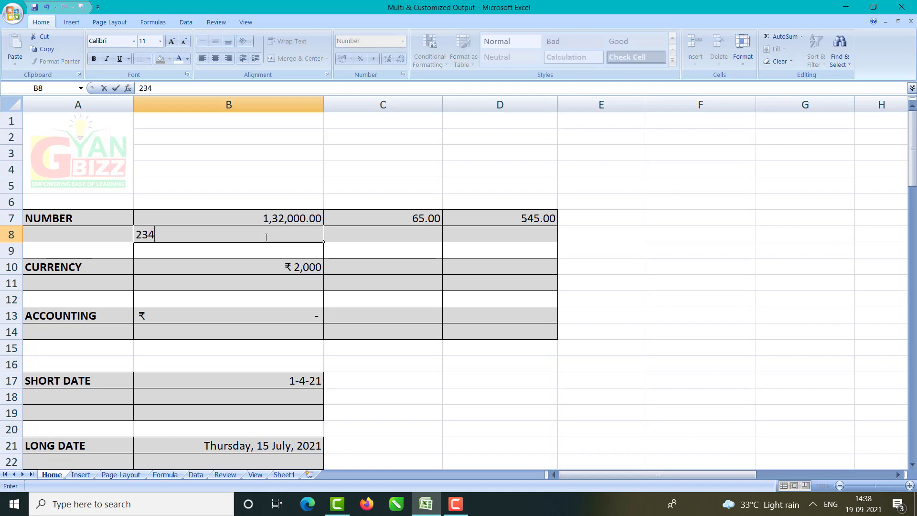
key(Return)
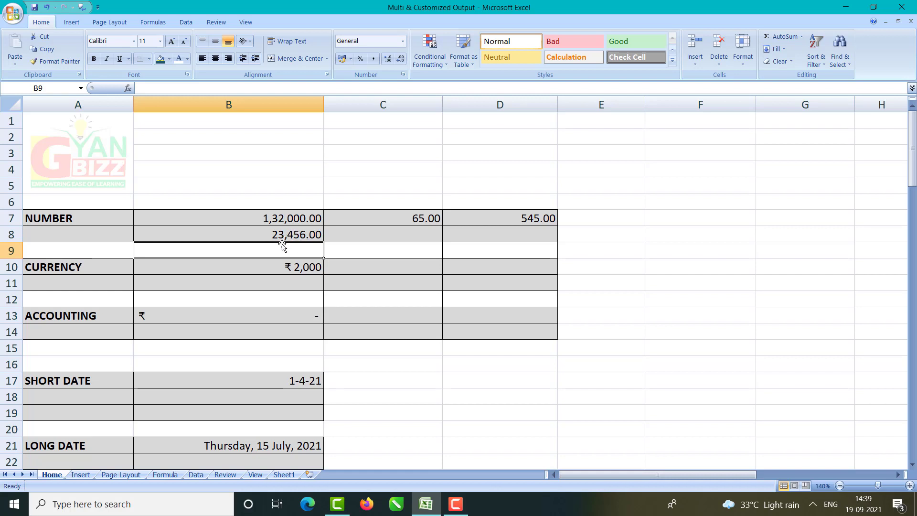
Step: Enter 64646564 in C8 so it displays as 6,46,46,564.00, then select B13
click(373, 238)
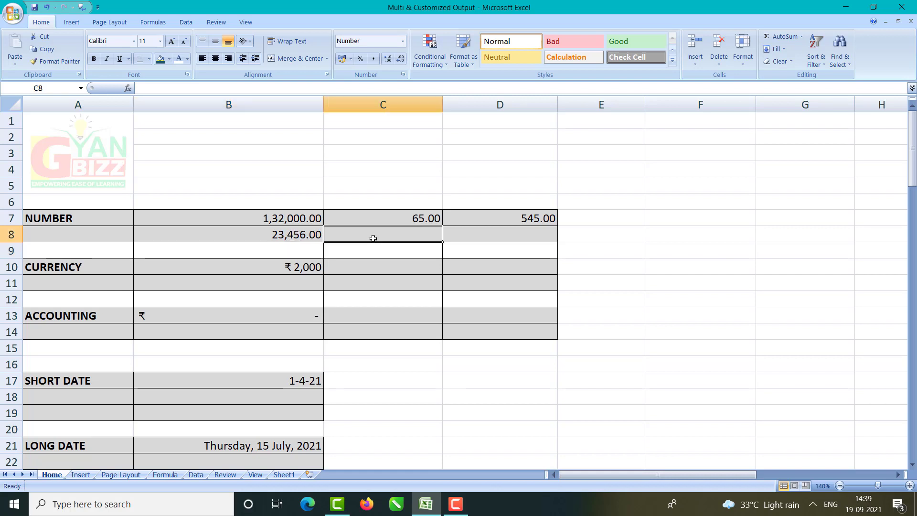
text(64646564)
key(Return)
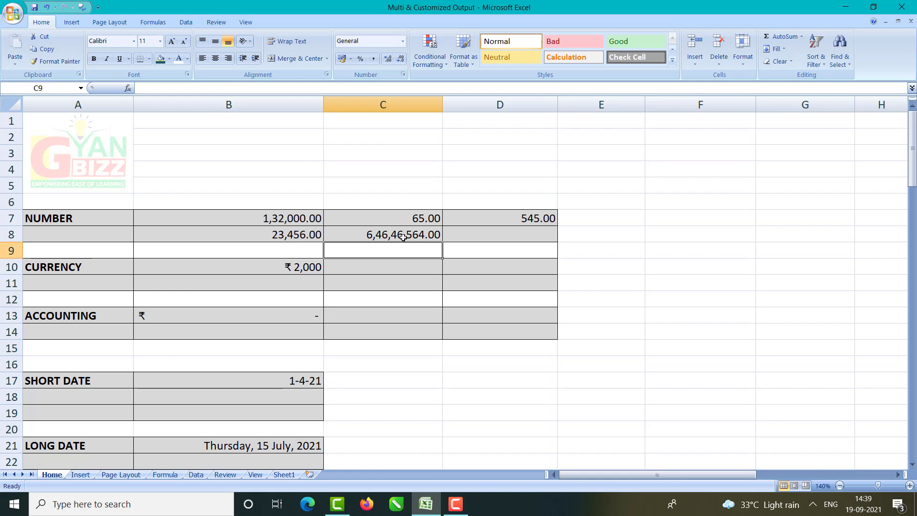
click(299, 272)
click(270, 315)
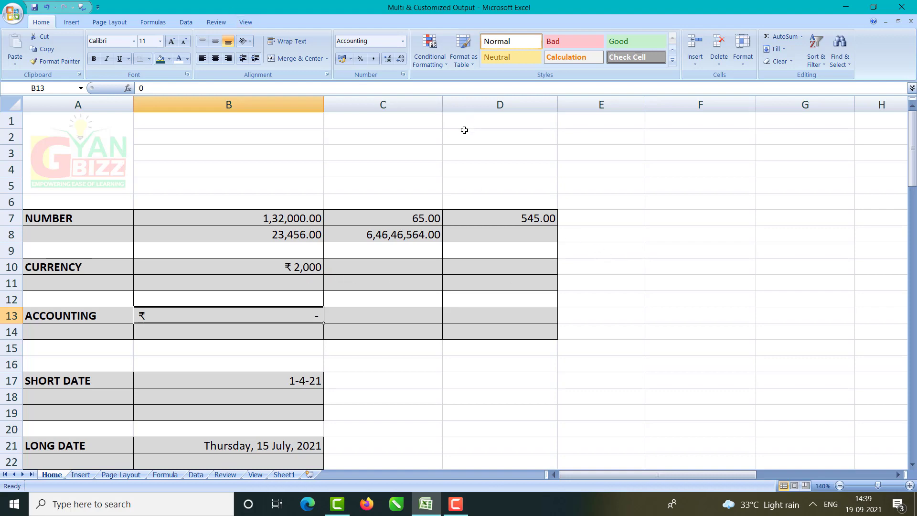
Step: Compare Currency and Accounting previews for B13 and apply Currency so it shows ₹ 0
key(ctrl+1)
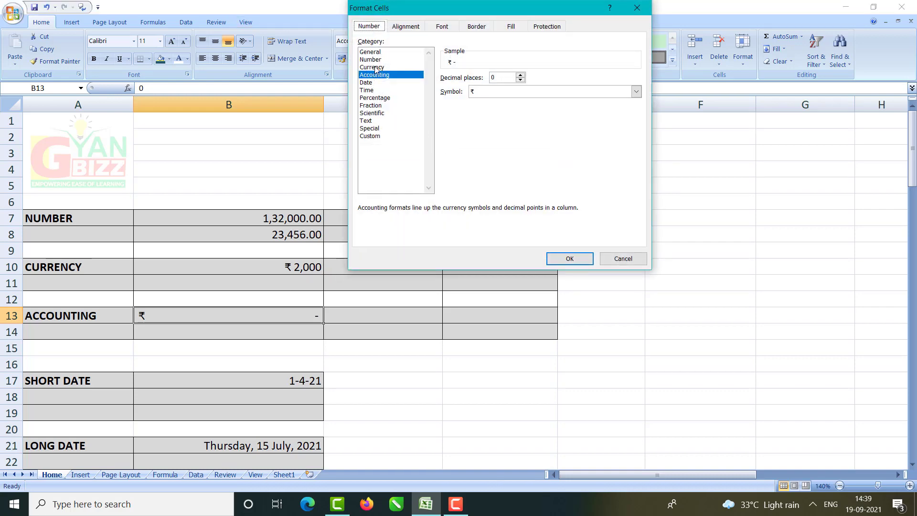
click(376, 67)
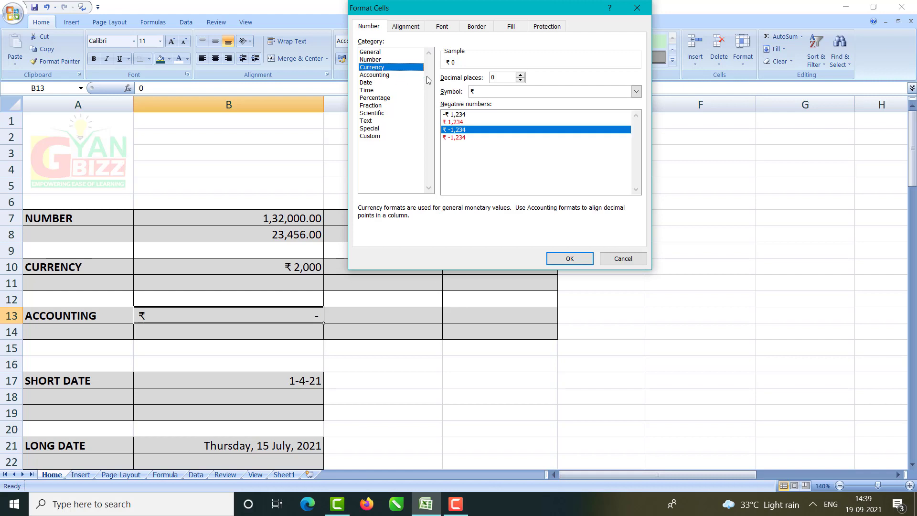
click(382, 75)
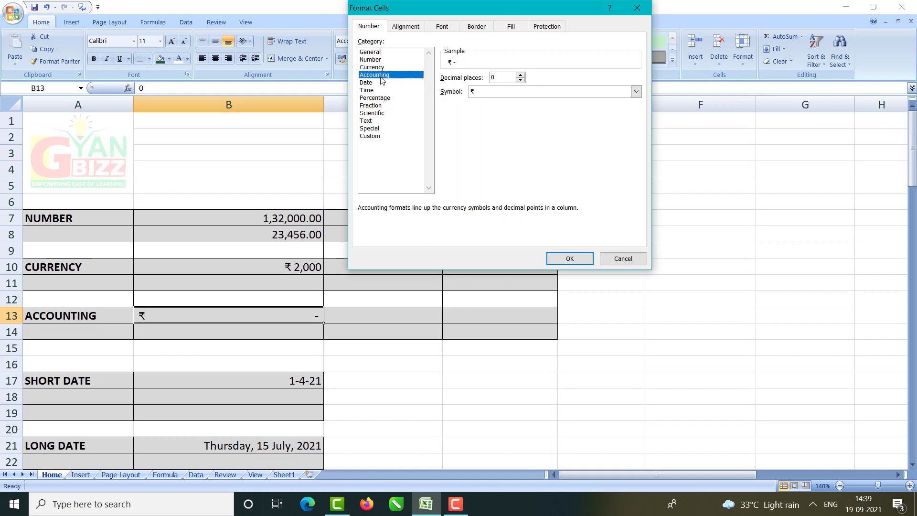
click(378, 67)
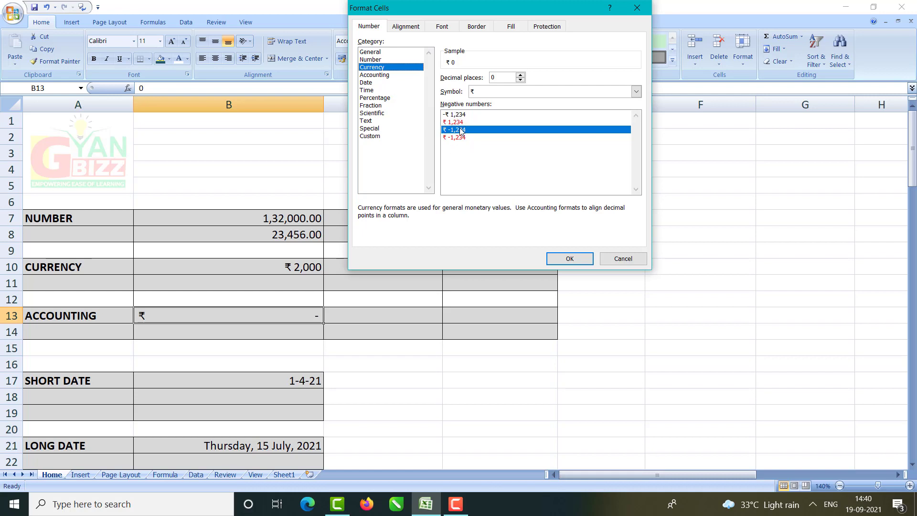
click(383, 75)
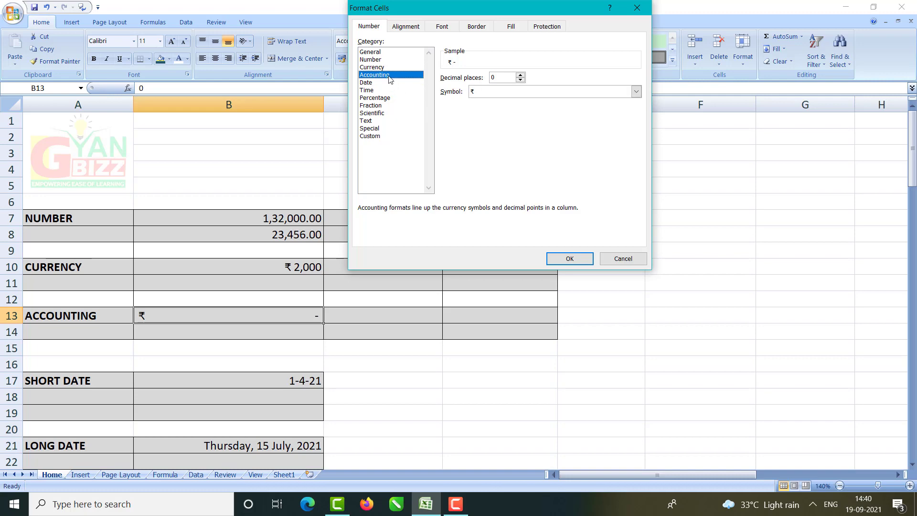
double_click(372, 67)
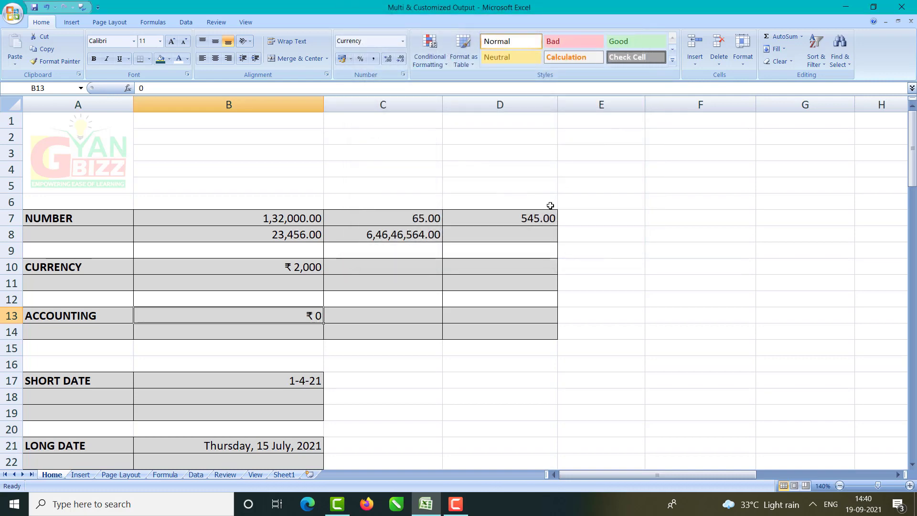
key(ctrl+1)
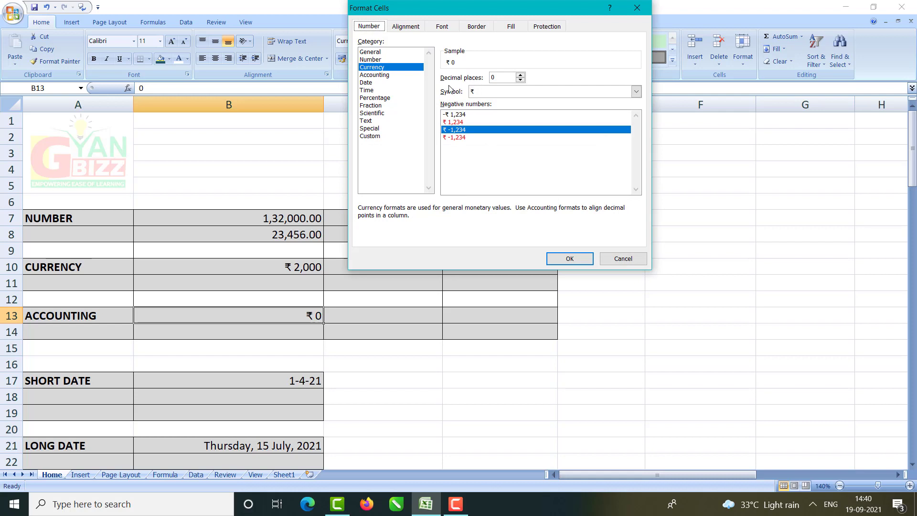
click(385, 75)
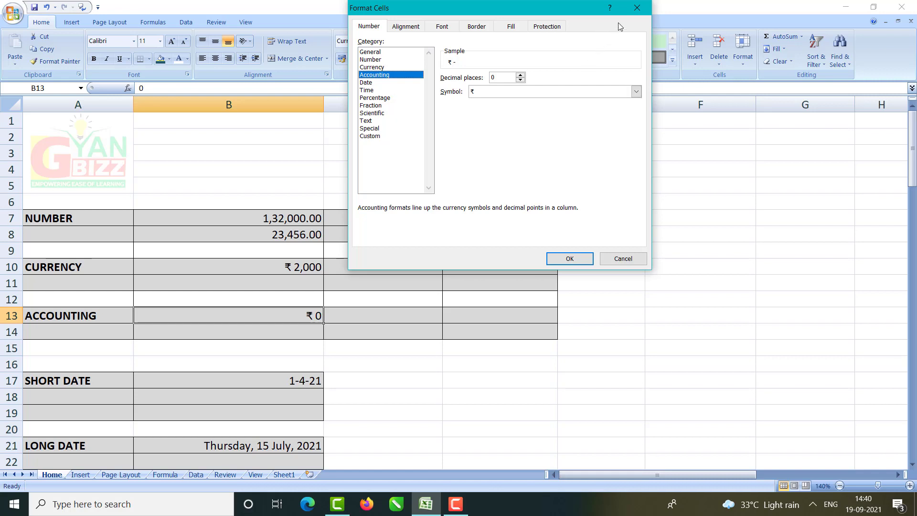
click(637, 8)
Step: Enter 345 in F10 and 76 in F11
click(285, 267)
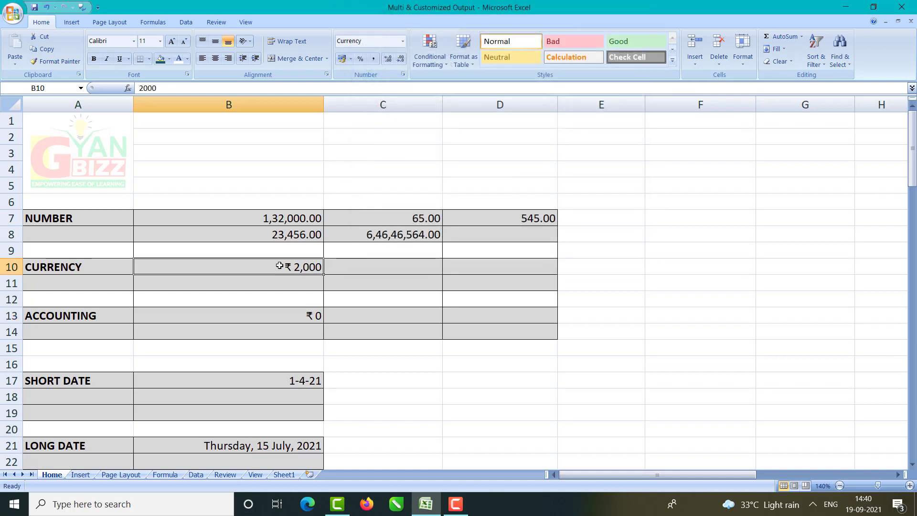
click(637, 270)
click(673, 271)
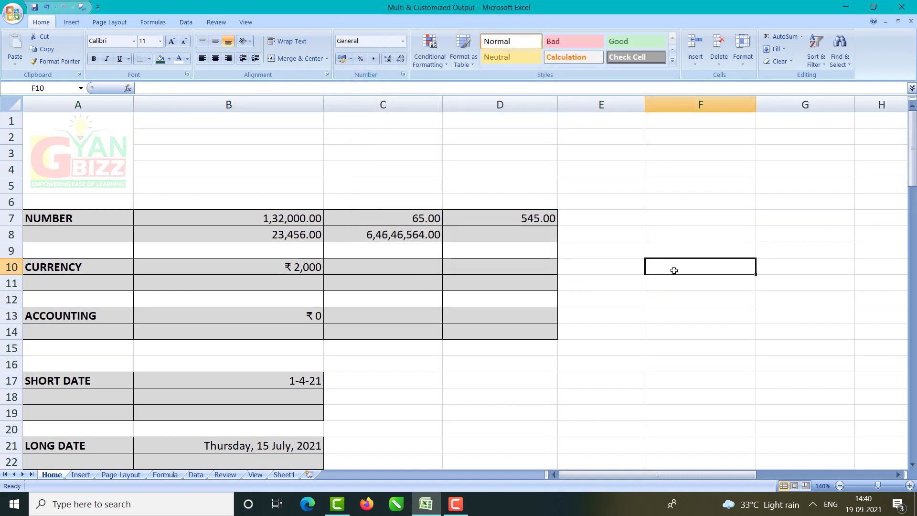
text(345)
key(Return)
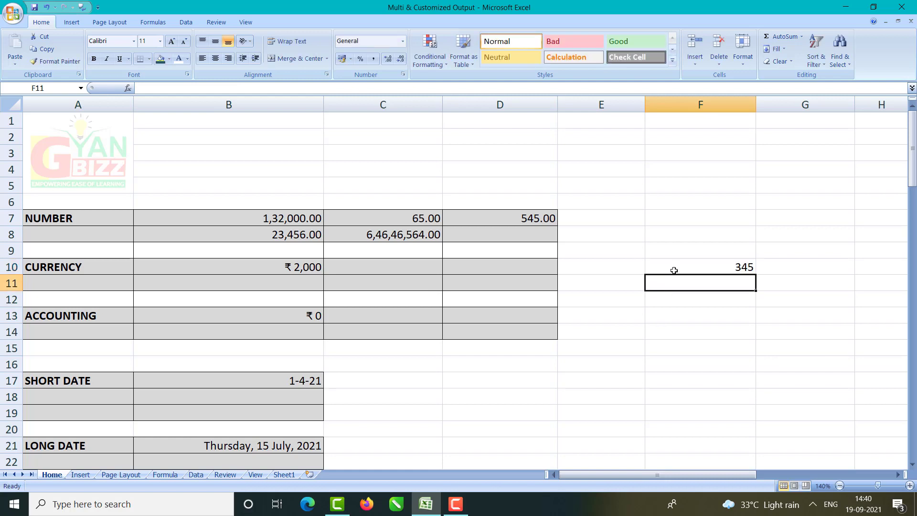
text(76)
key(Tab)
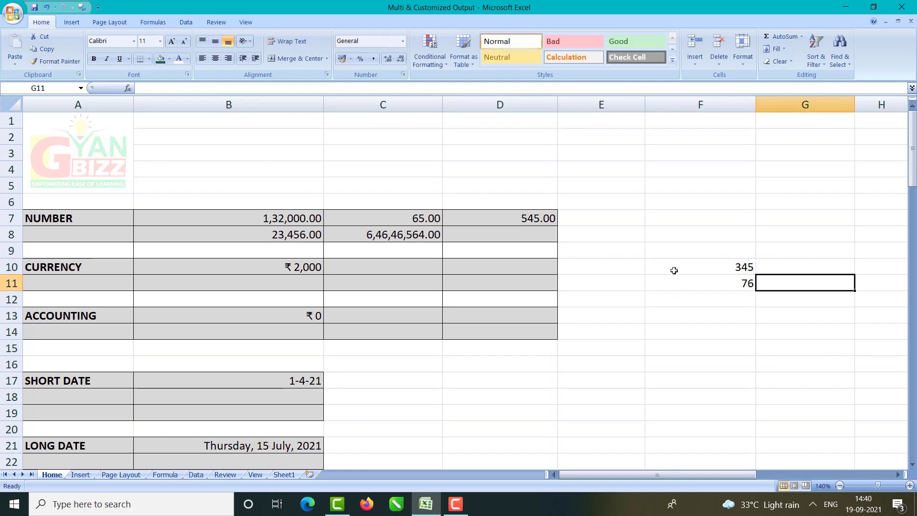
key(Up)
Step: Enter 65 and 0 in G10:G11, then 92 and 126 in H10:H11
text(65)
key(Return)
text(0)
key(Tab)
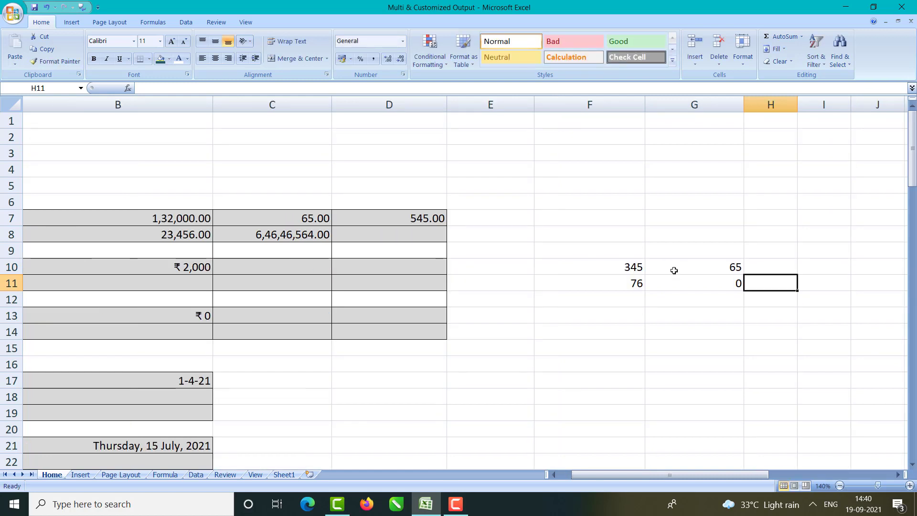
key(Up)
text(9)
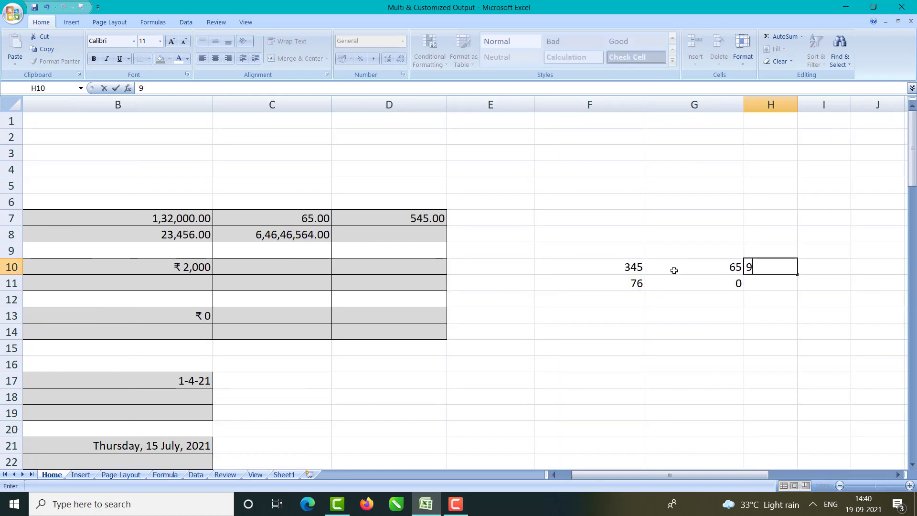
key(Up)
key(Down)
text(92)
key(Return)
text(126)
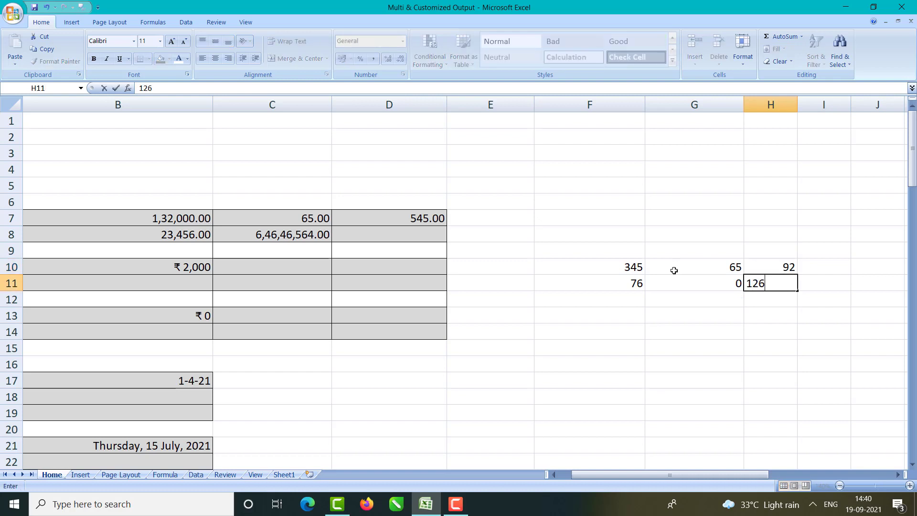
key(Return)
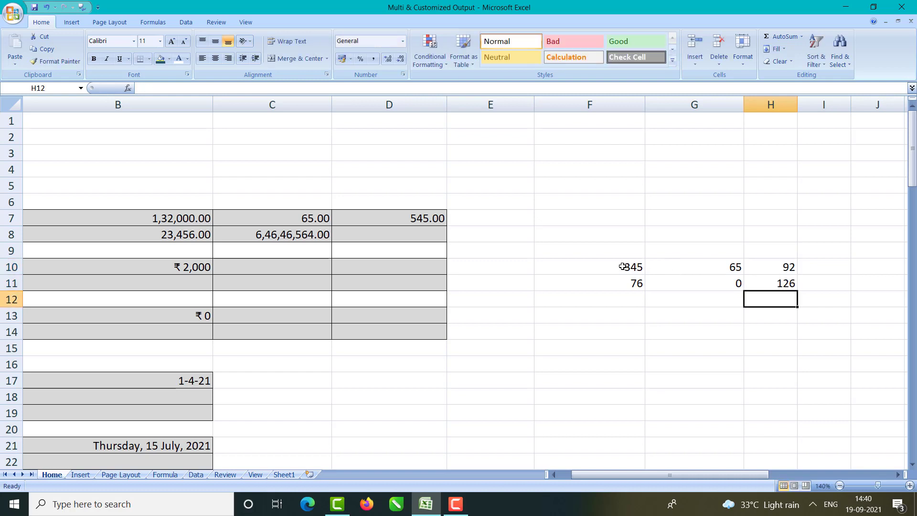
Step: Format F10:H11 as Currency with the ₹ symbol and 2 decimal places
drag(622, 266, 770, 281)
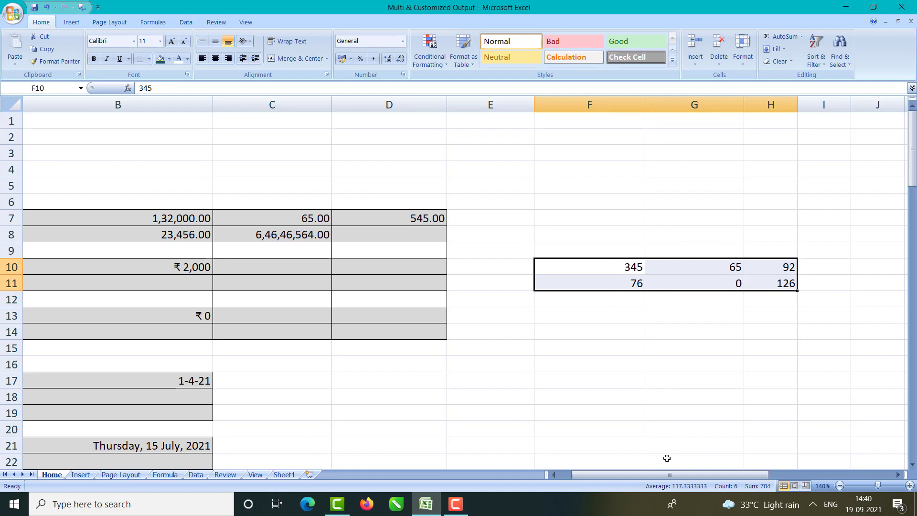
drag(648, 475, 652, 473)
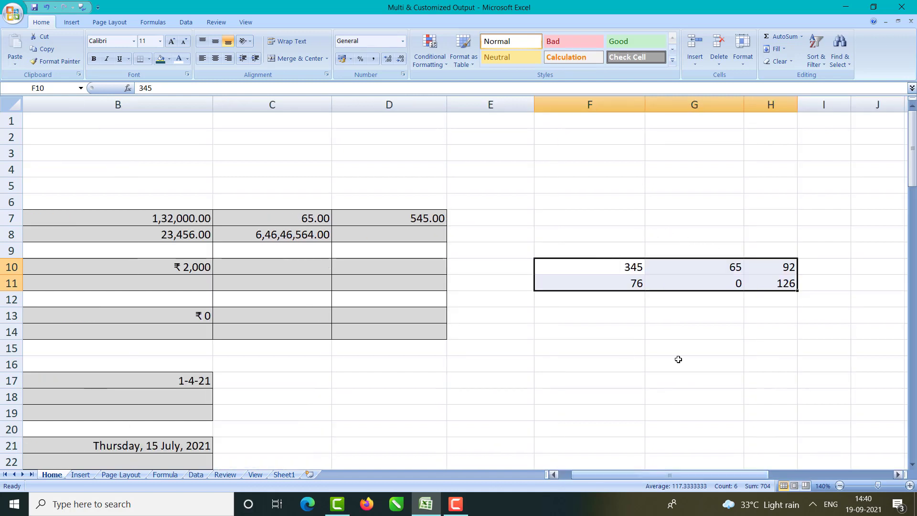
key(ctrl+1)
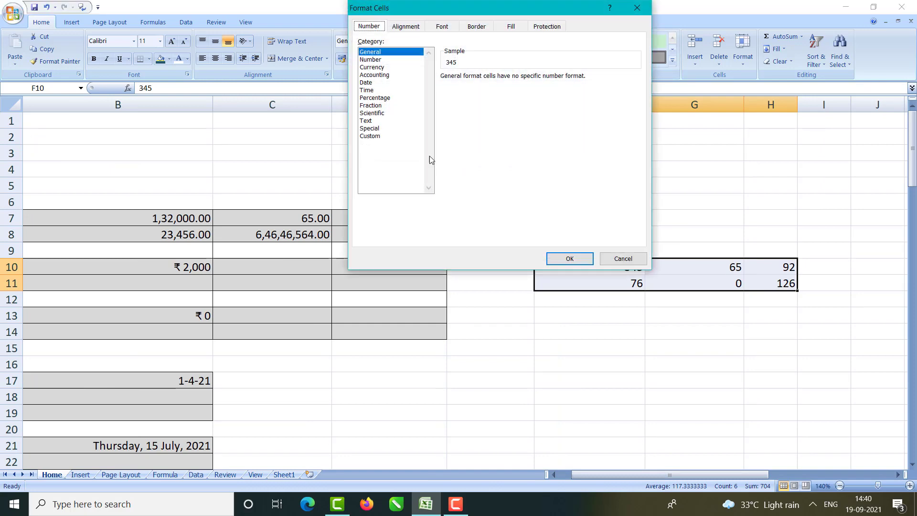
click(377, 67)
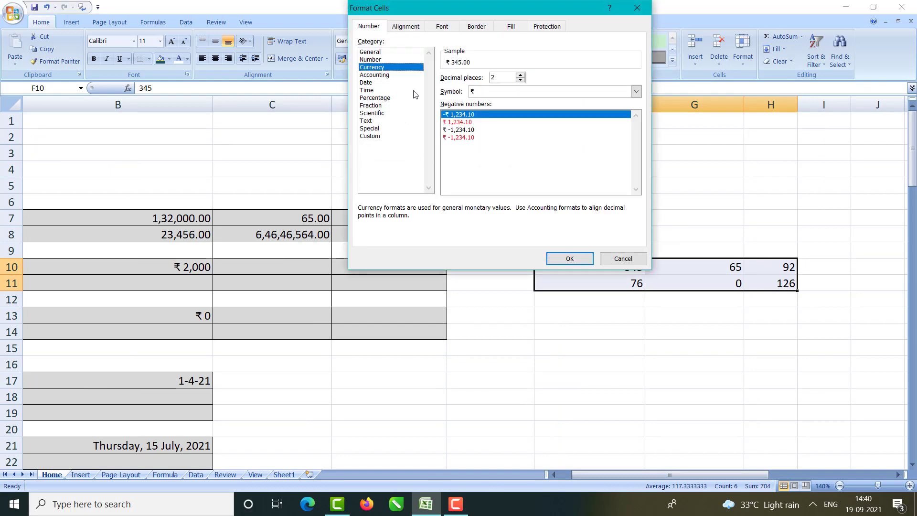
click(479, 93)
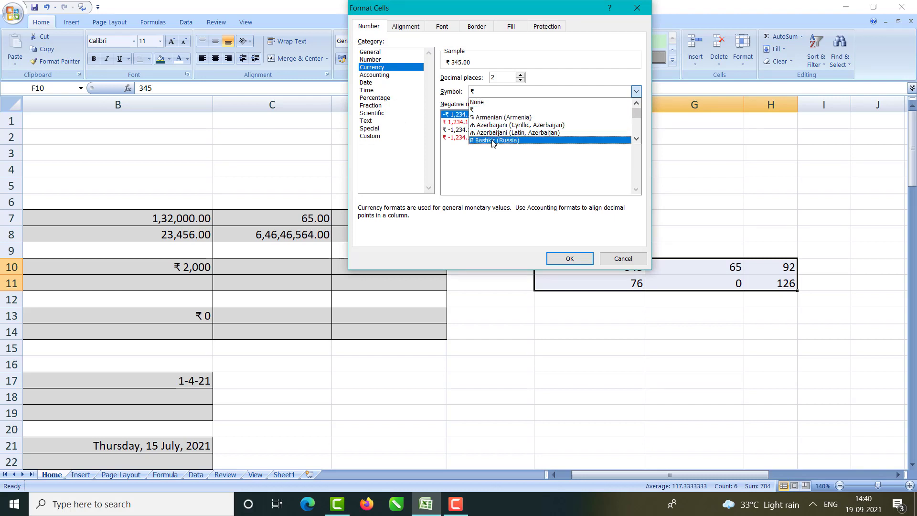
click(495, 108)
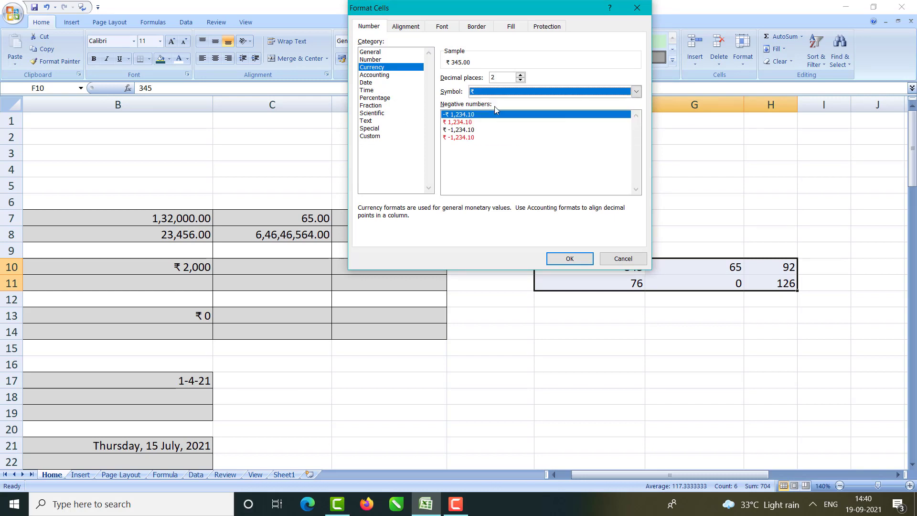
click(505, 81)
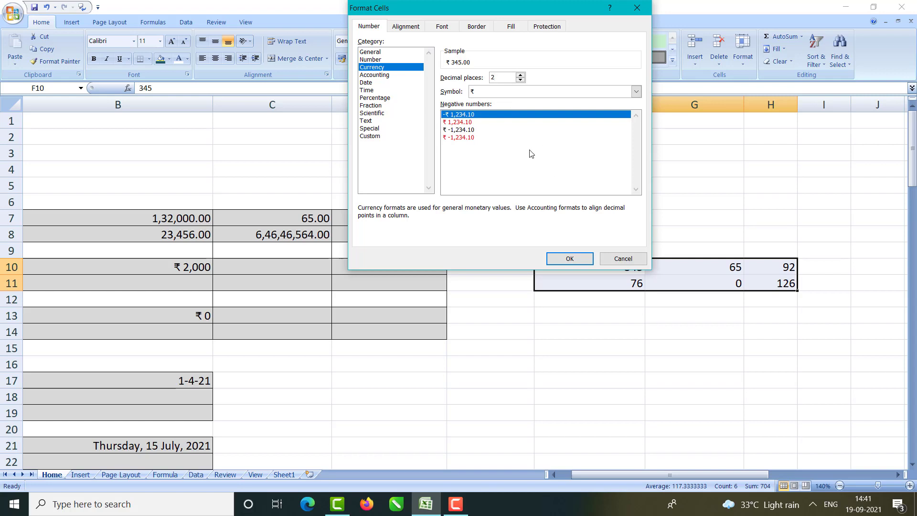
click(568, 259)
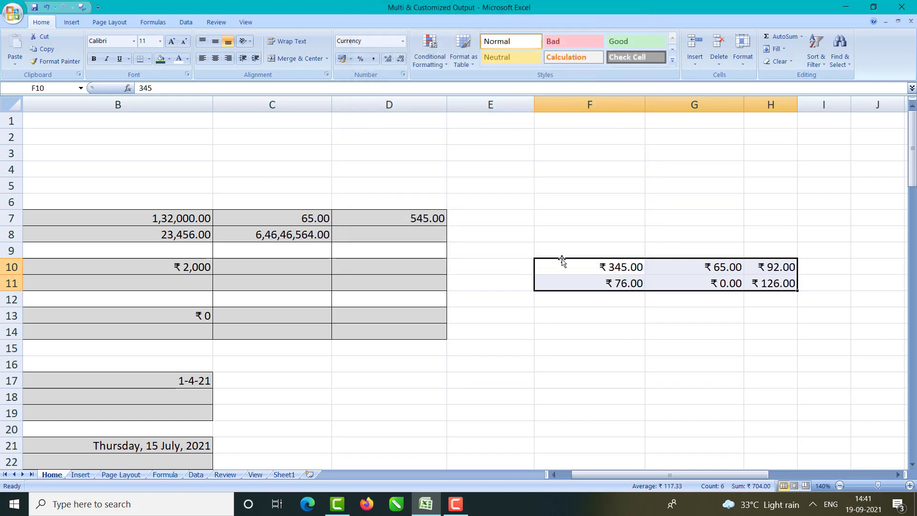
click(637, 329)
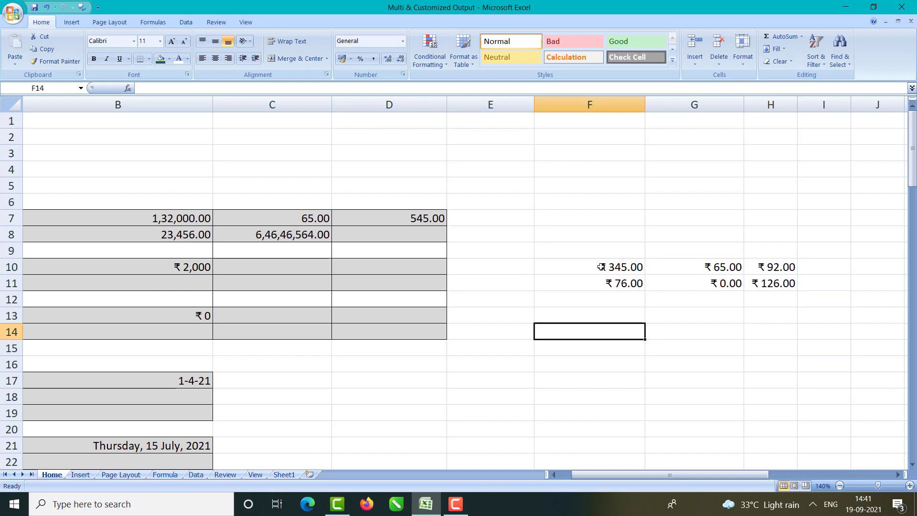
Step: Change F10:H11 to rupee currency with 0 decimal places
drag(601, 267, 749, 295)
key(ctrl+1)
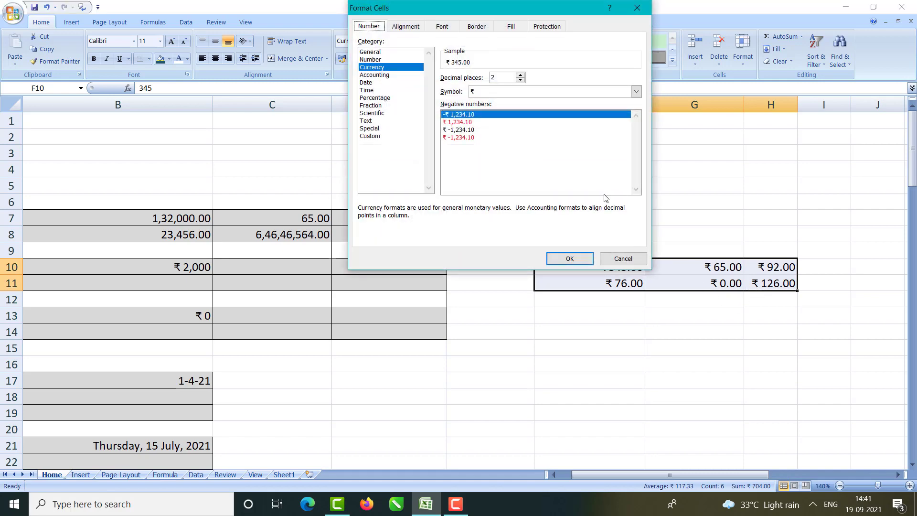
click(521, 80)
click(520, 80)
click(578, 259)
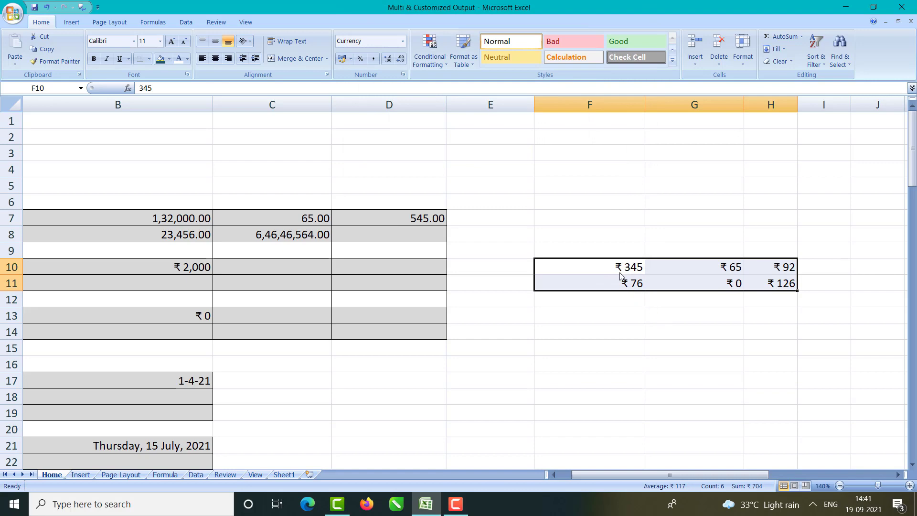
Step: Switch the symbol to Azerbaijani manat, then undo back to two-decimal rupee currency
key(ctrl+1)
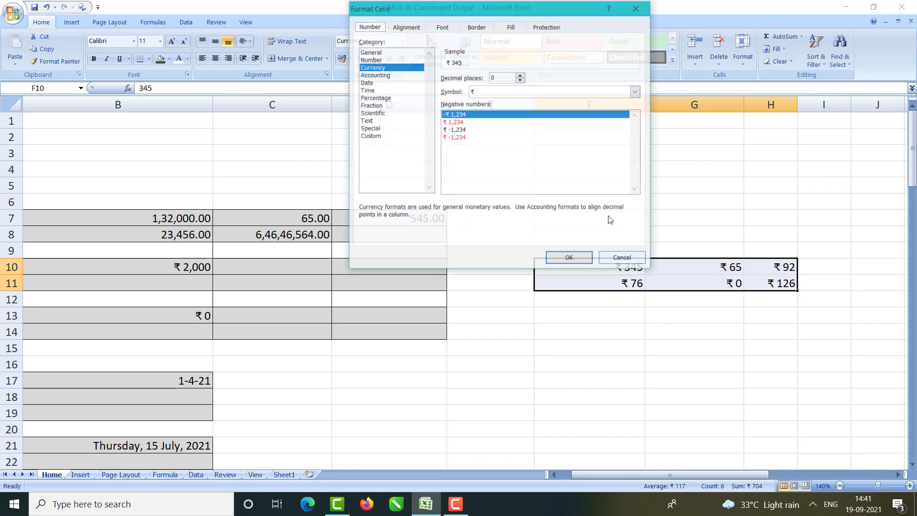
click(549, 94)
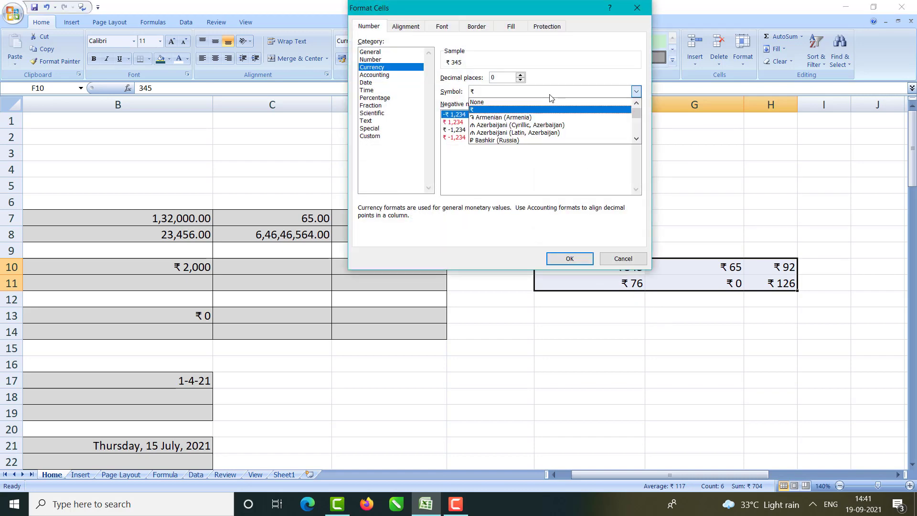
click(509, 126)
click(570, 259)
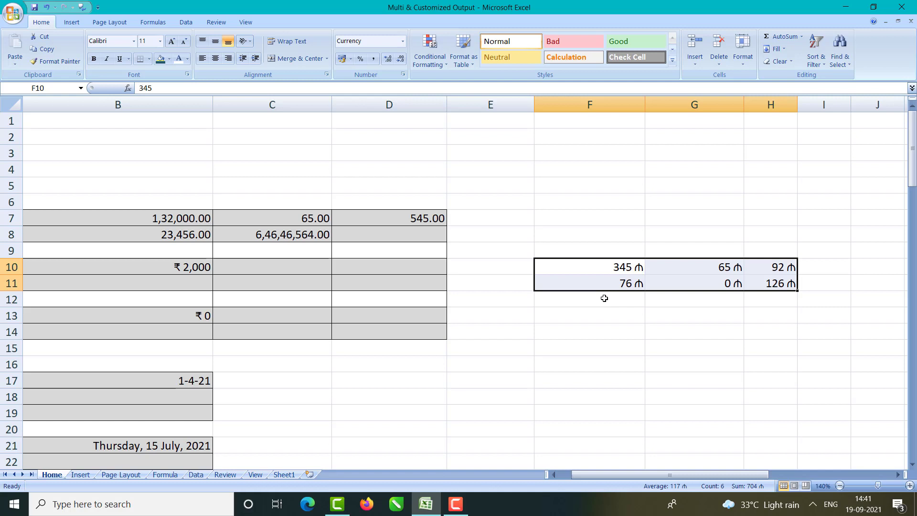
click(605, 298)
drag(605, 266, 770, 284)
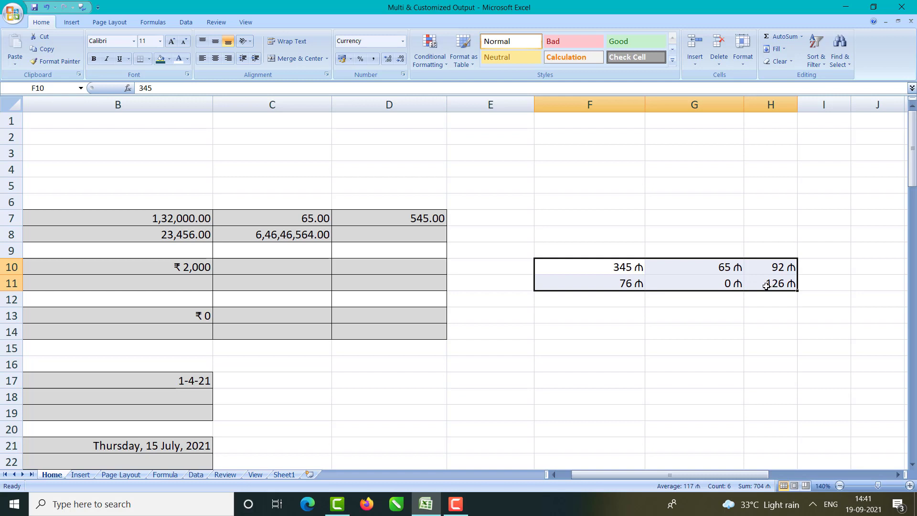
key(ctrl+z)
key(ctrl+z)
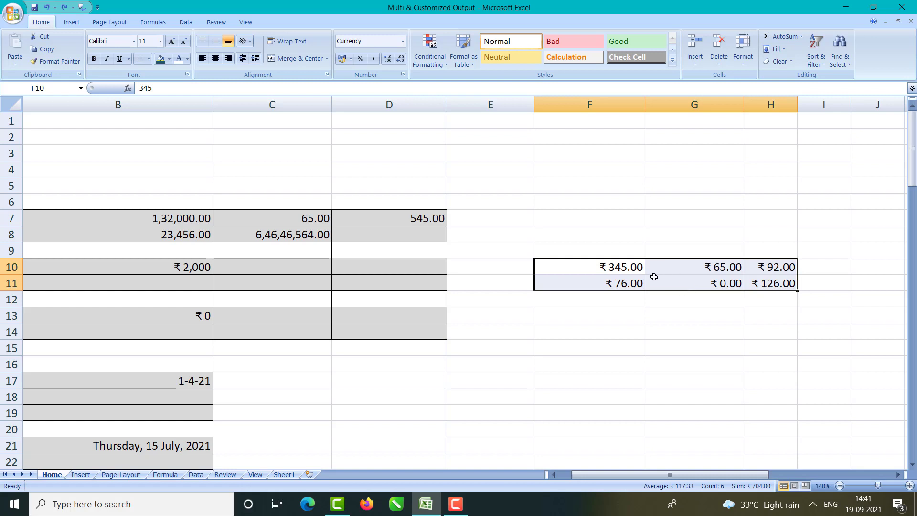
key(ctrl+1)
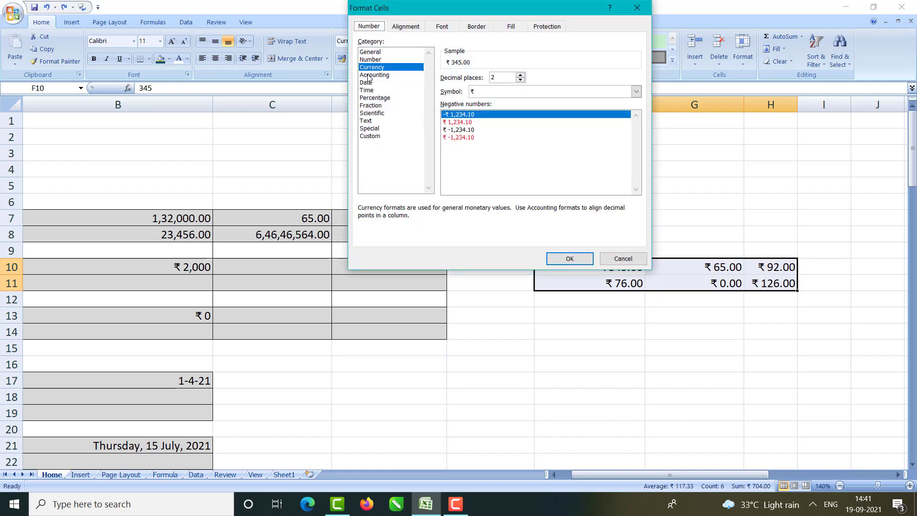
Step: Apply Accounting format to F10:H11 and check G11's zero now shows as ₹ -
click(368, 75)
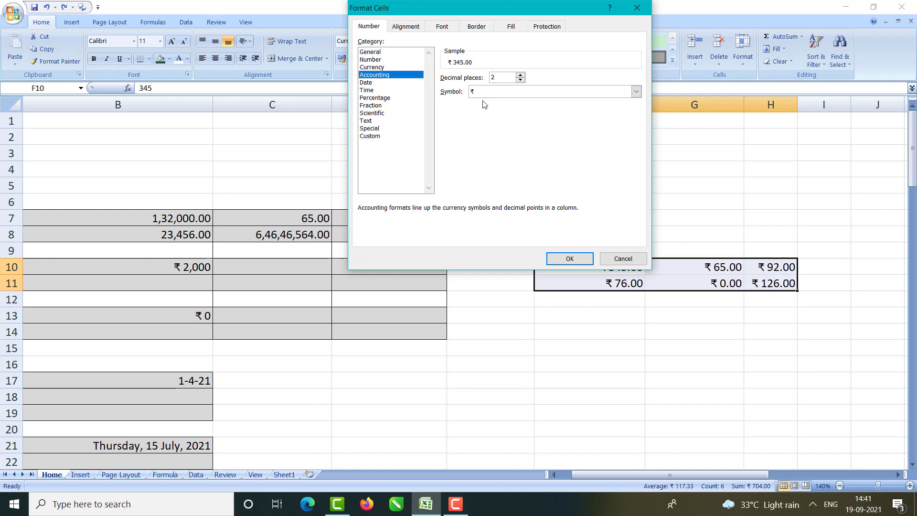
click(573, 261)
click(602, 319)
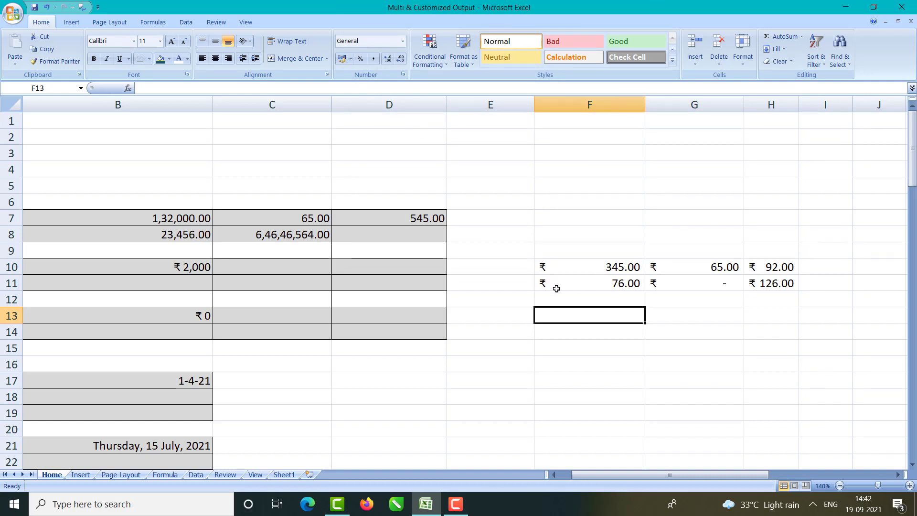
click(720, 286)
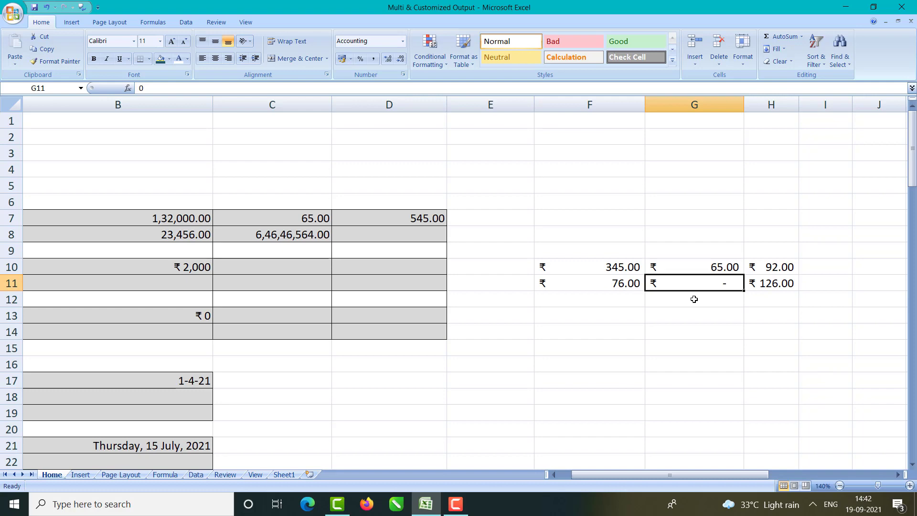
Step: Enter 6567 in C10, 565 in C11, 657 in D11, 4545 in D10 and 5454 in B11
drag(690, 475, 678, 475)
scroll(384, 320, down, 2)
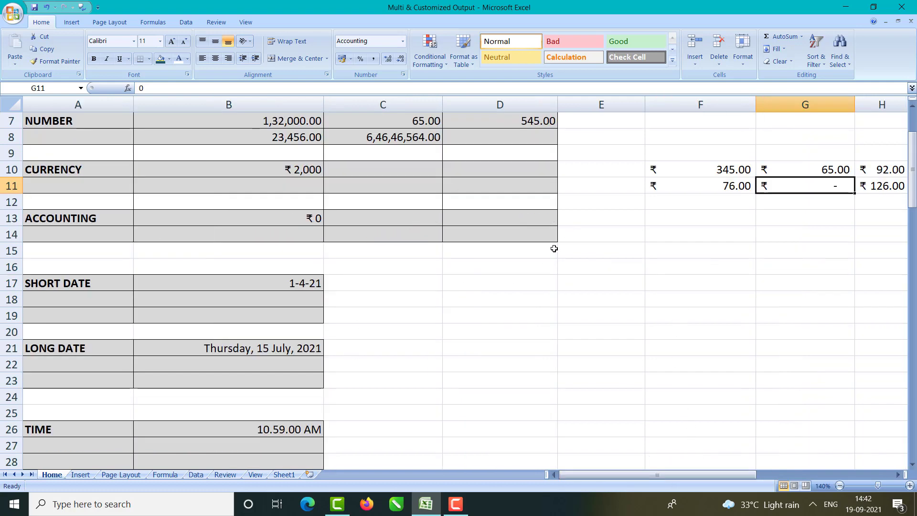
scroll(377, 201, up, 2)
click(350, 265)
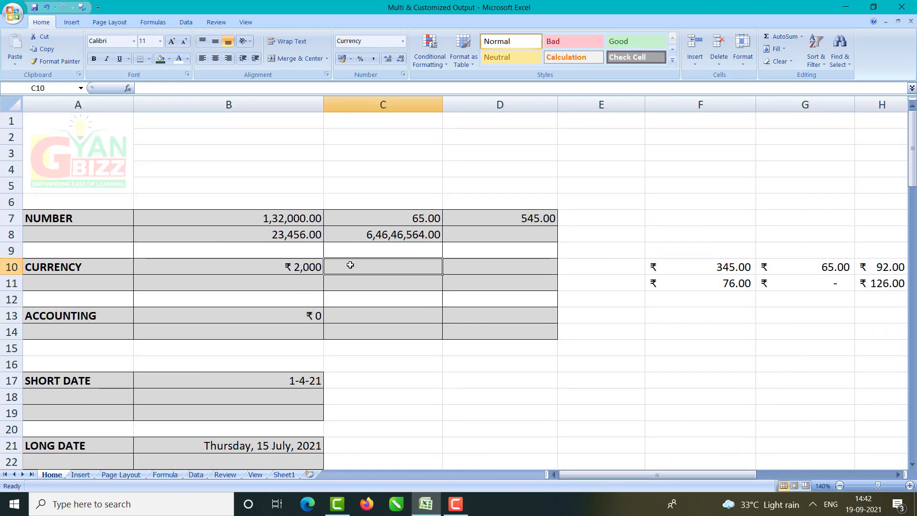
text(6567)
key(Return)
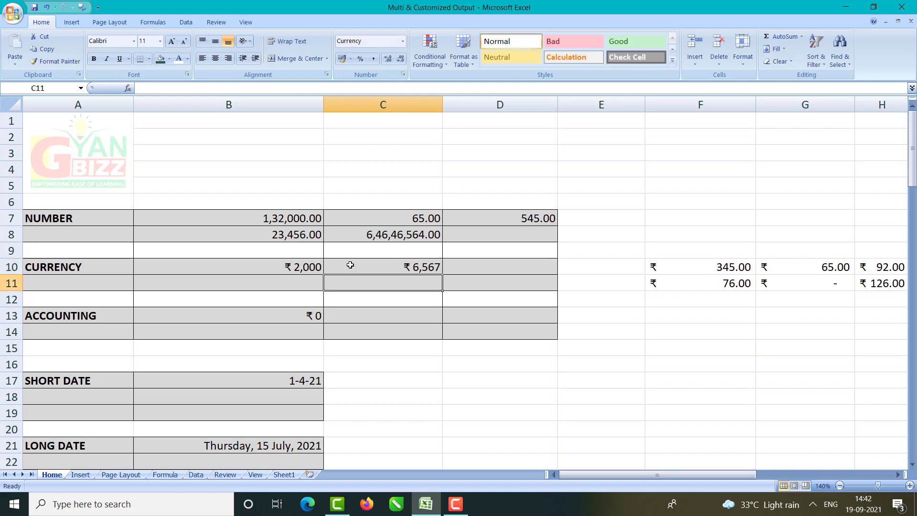
text(565)
key(Tab)
text(657)
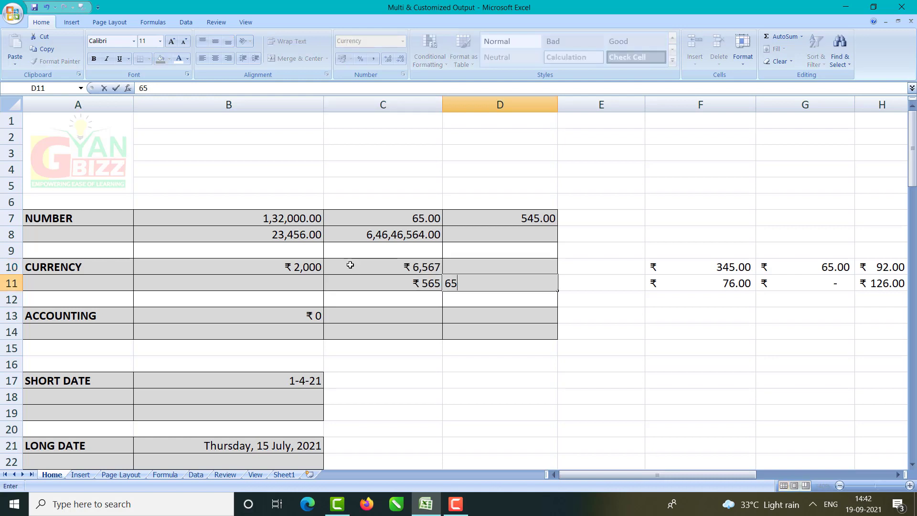
key(Up)
text(4545)
key(Left)
key(Left)
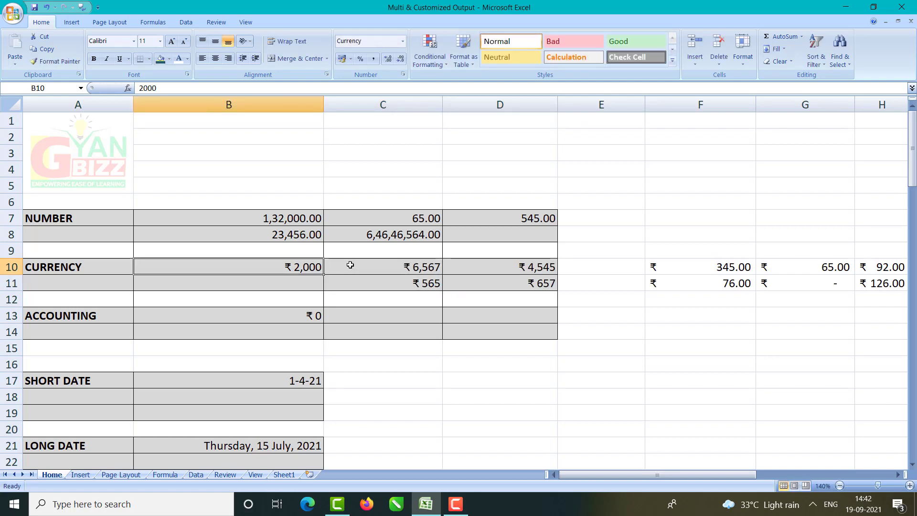
key(Down)
text(5454)
key(Return)
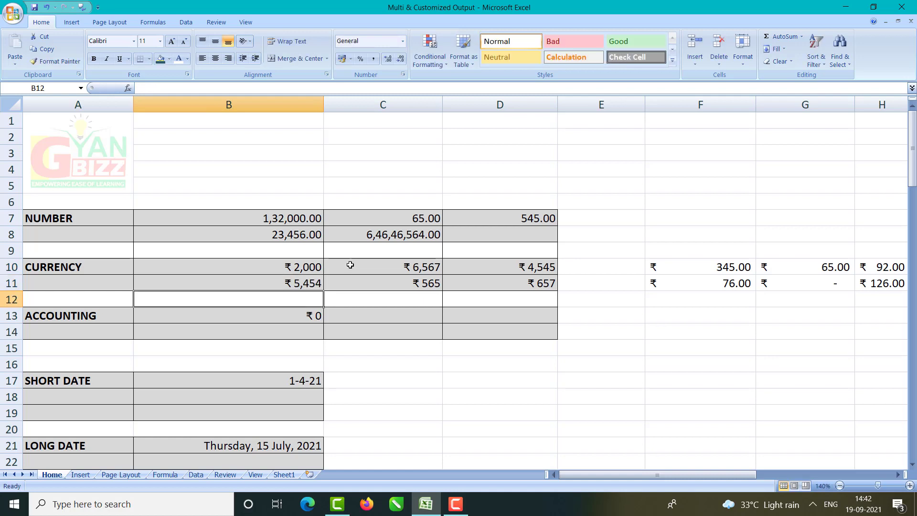
Step: Fill the ACCOUNTING cells with 6546 in C13, 8,768 in D13, and 65, 75, 0 in B14:D14
key(Down)
key(Right)
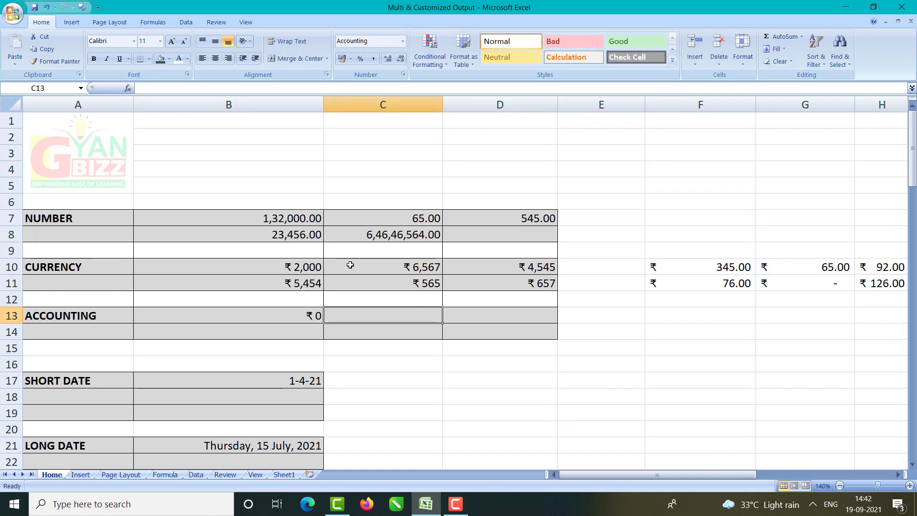
text(6546)
key(Tab)
text(8,768)
key(Return)
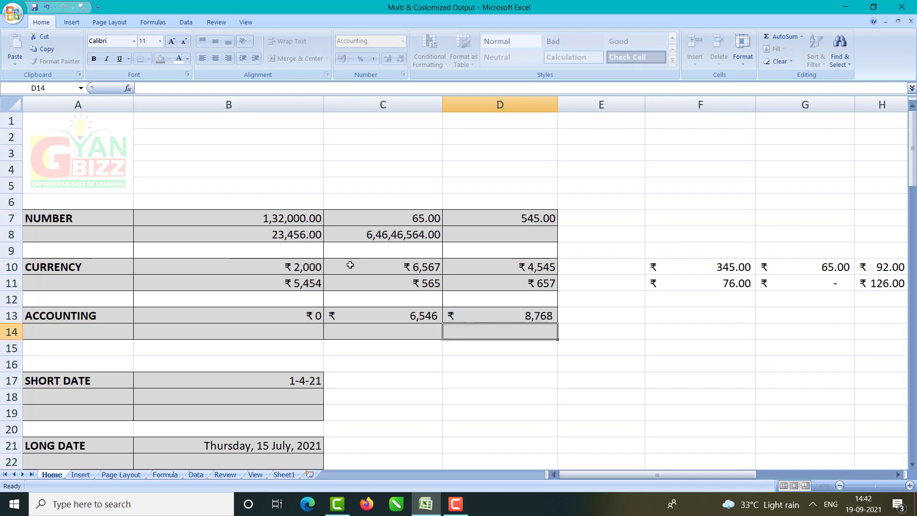
key(Left)
key(Left)
text(65)
key(Tab)
text(75)
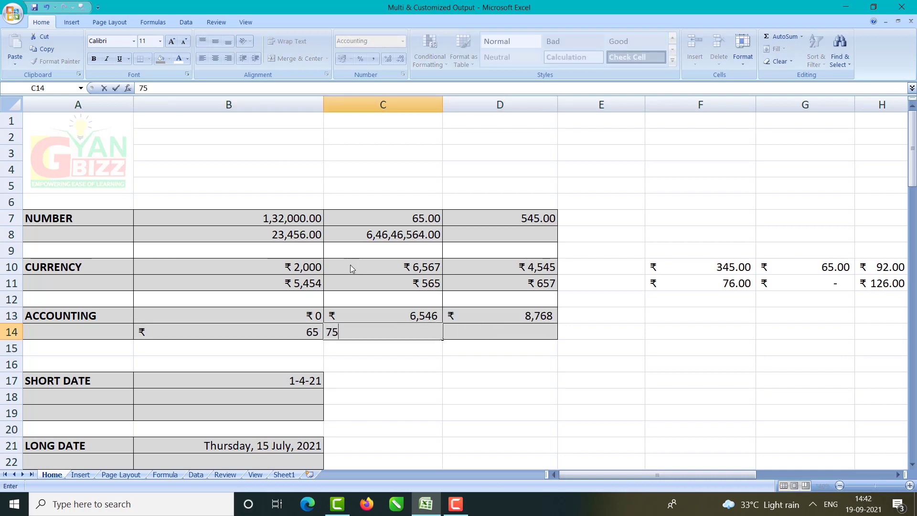
key(Tab)
text(0)
key(Tab)
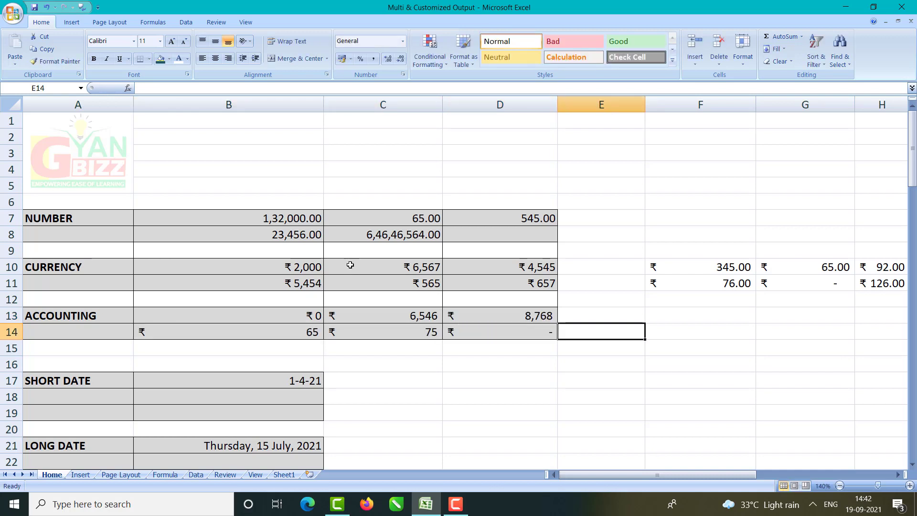
Step: Re-enter 0 in B13 and apply the Accounting format so it displays as ₹ -
double_click(310, 315)
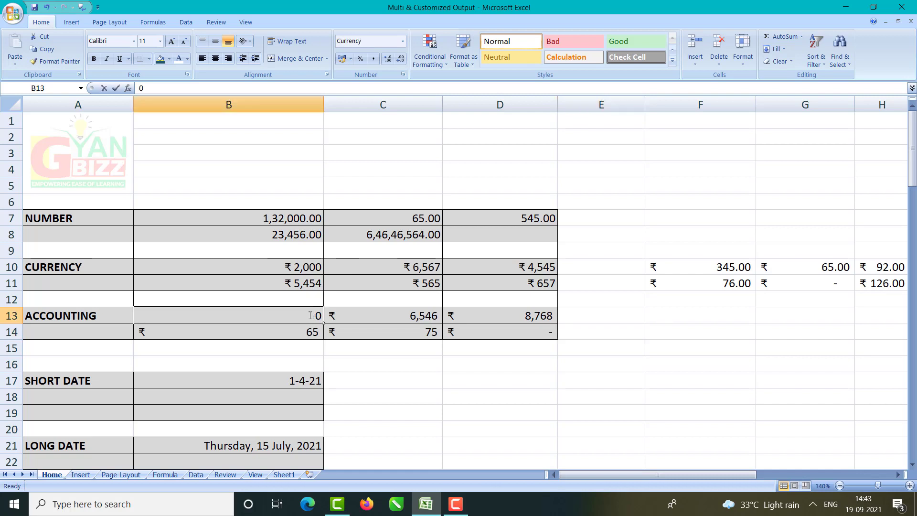
key(BackSpace)
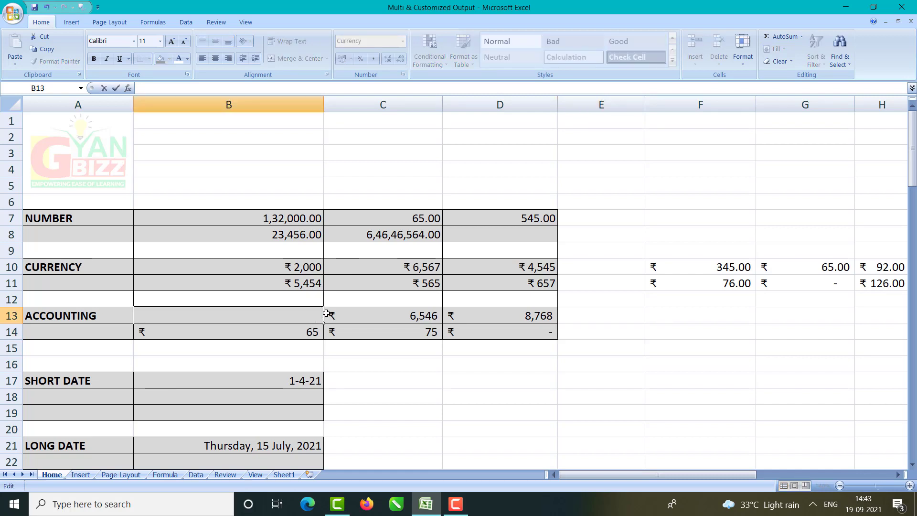
text(0)
key(Return)
click(297, 314)
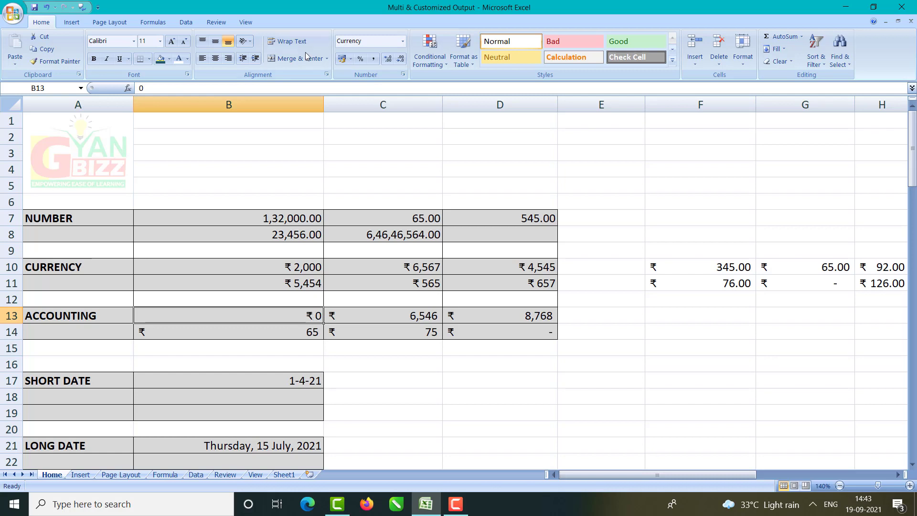
click(403, 41)
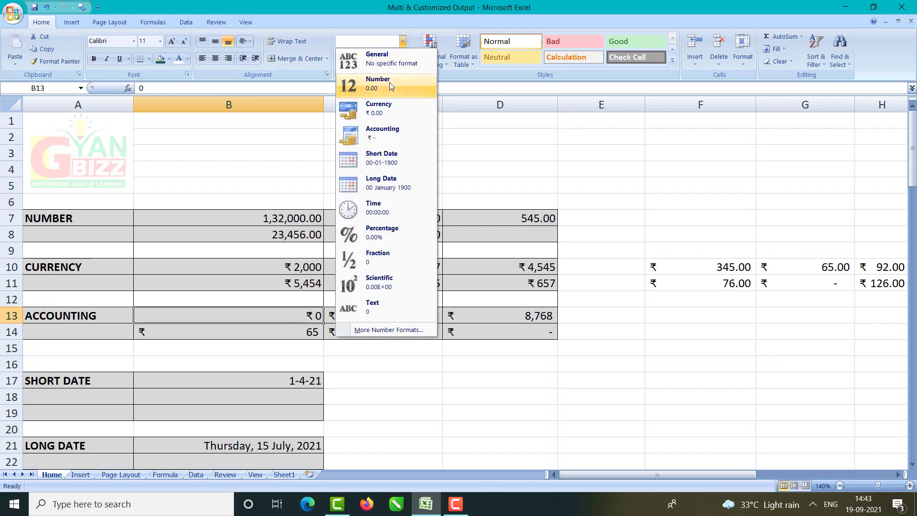
click(390, 129)
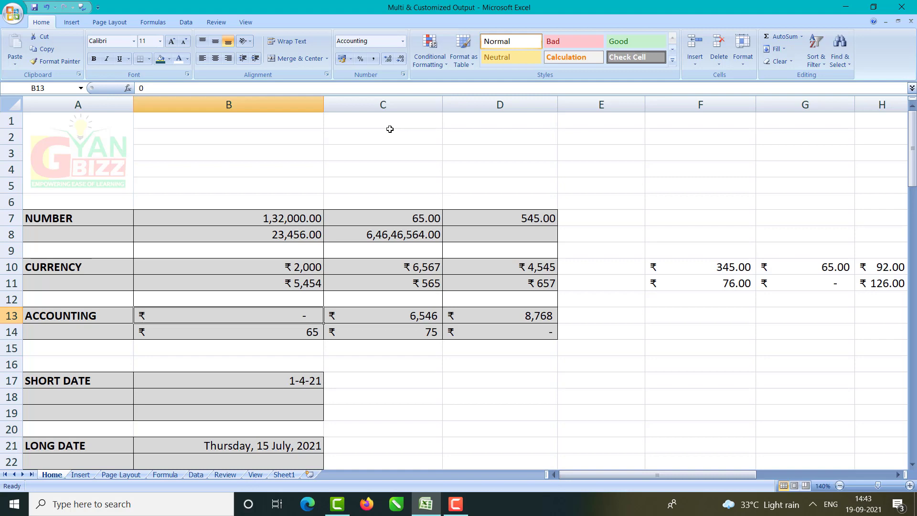
scroll(243, 304, down, 2)
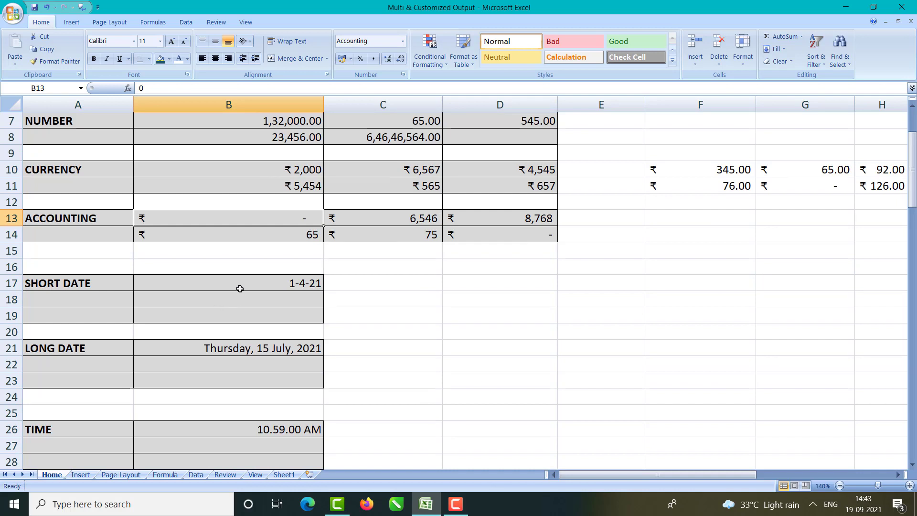
click(276, 280)
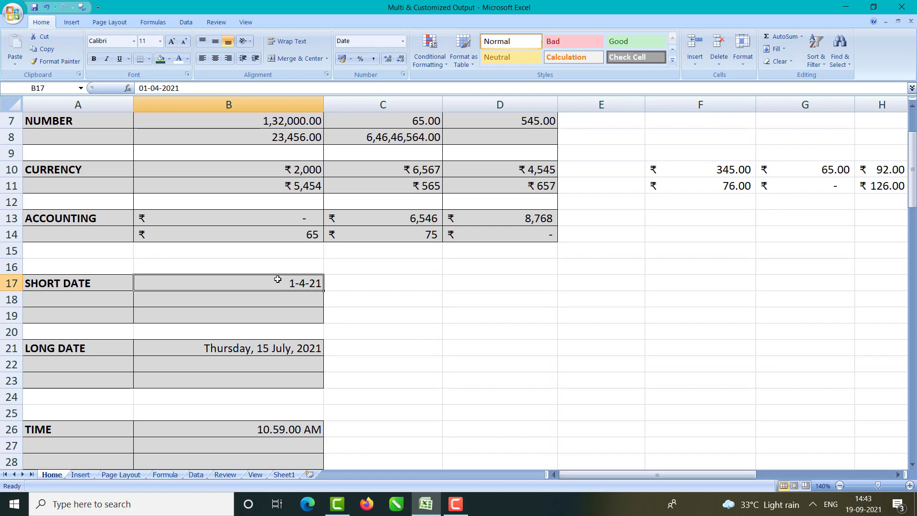
Step: Enter the date 1-12-19 in D17
click(468, 285)
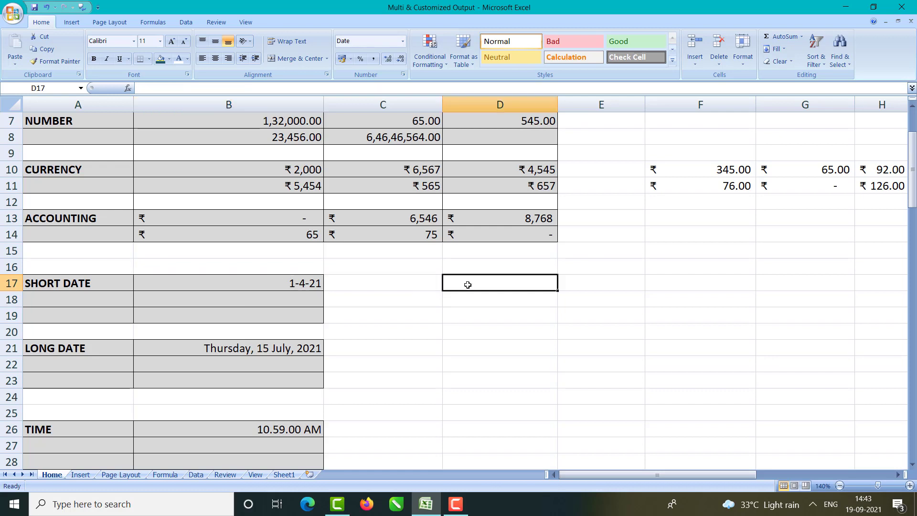
text(1-)
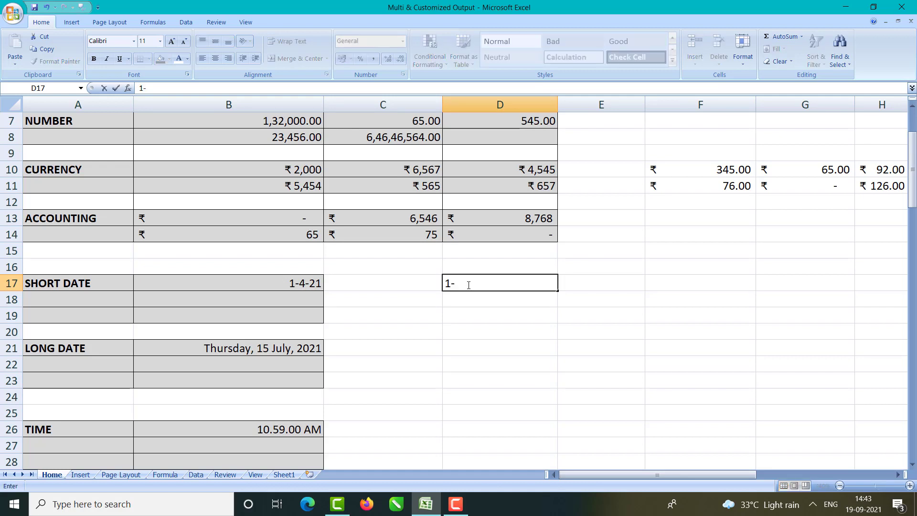
text(12-19)
key(Return)
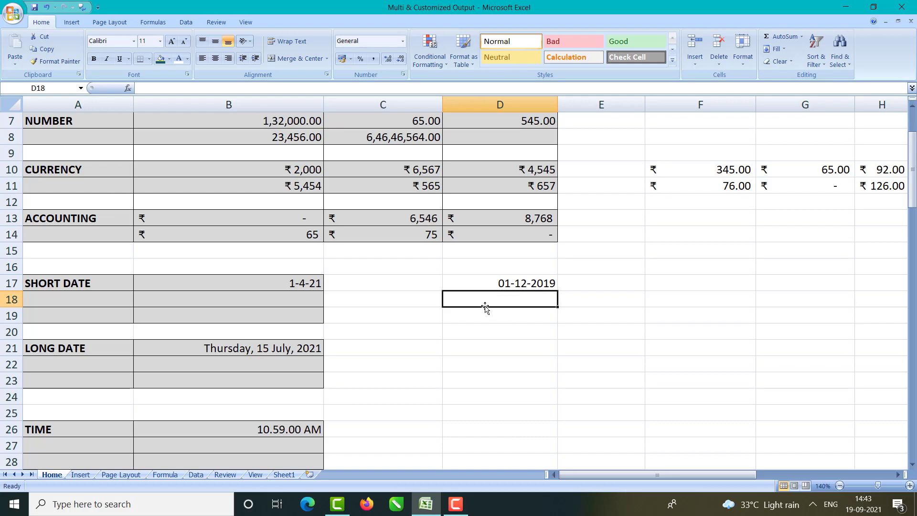
Step: Give D18:D19 the 14-3-01 date type and enter 1-12-19 in D18
drag(484, 297, 482, 314)
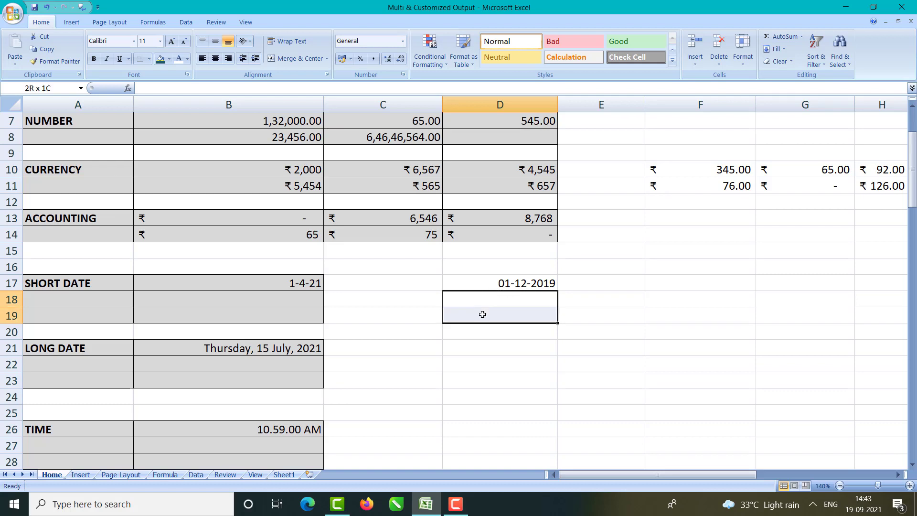
click(403, 43)
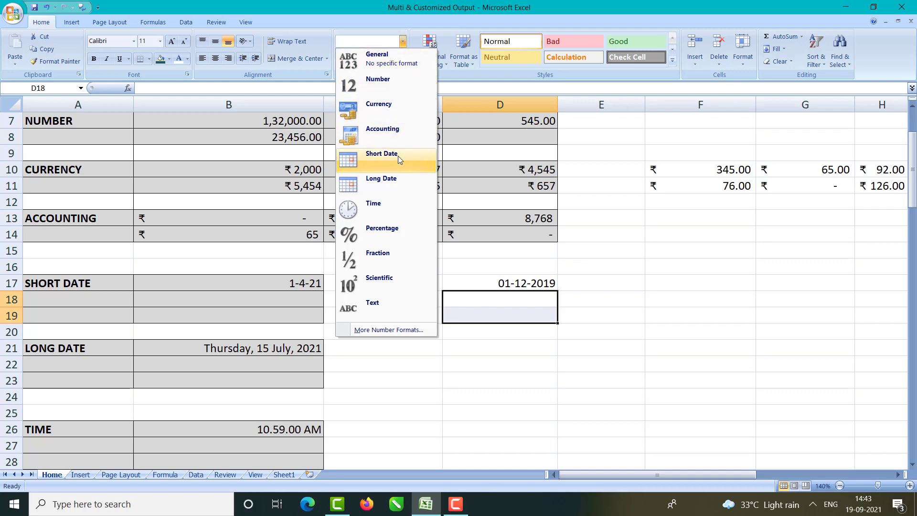
click(377, 330)
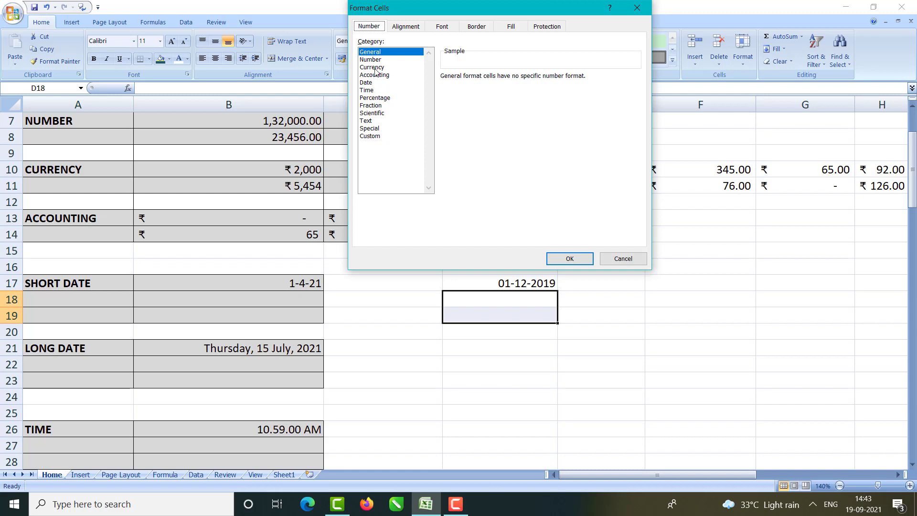
click(370, 84)
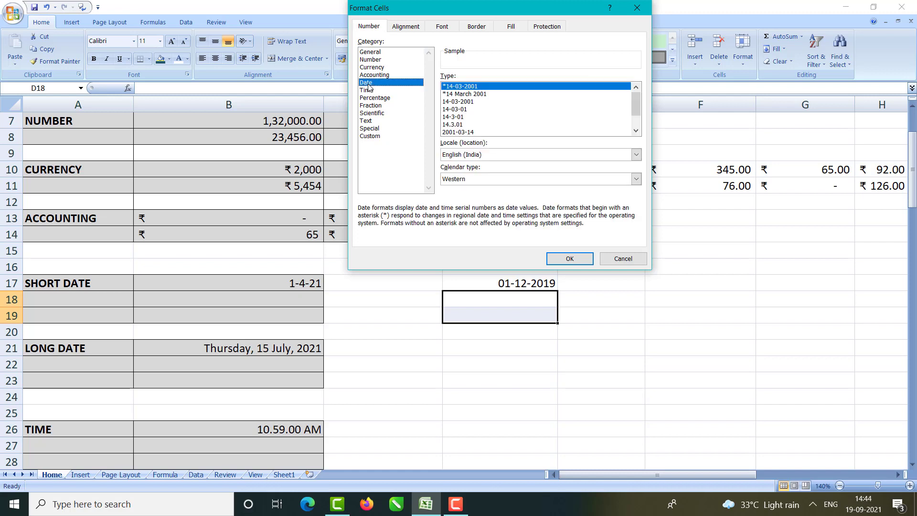
drag(641, 109, 642, 112)
click(459, 117)
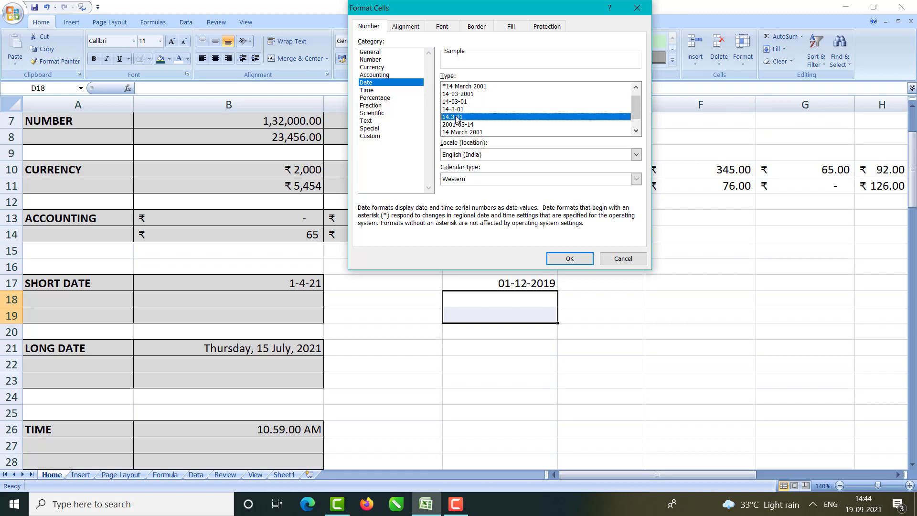
click(565, 258)
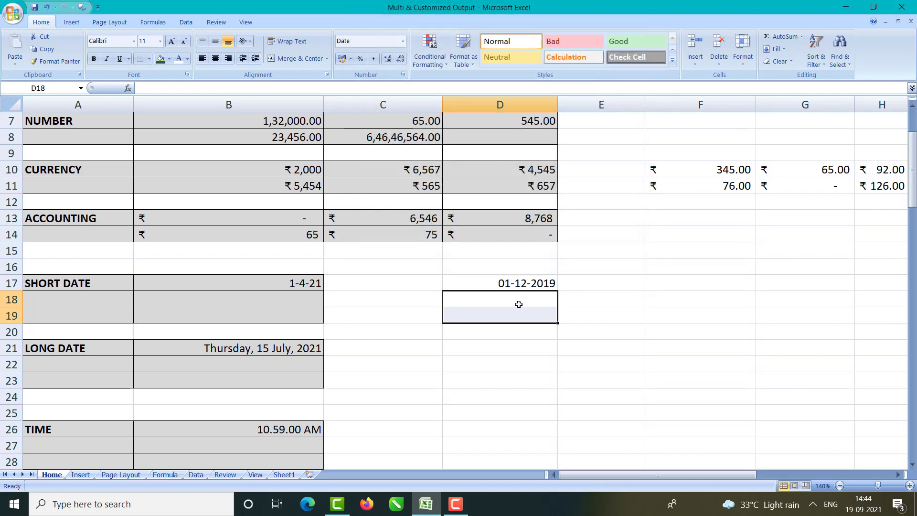
text(1-)
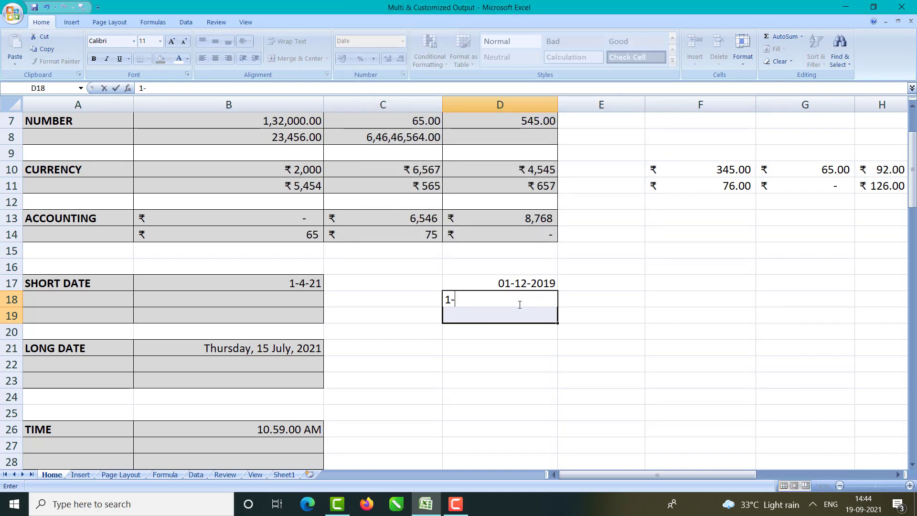
text(12-1)
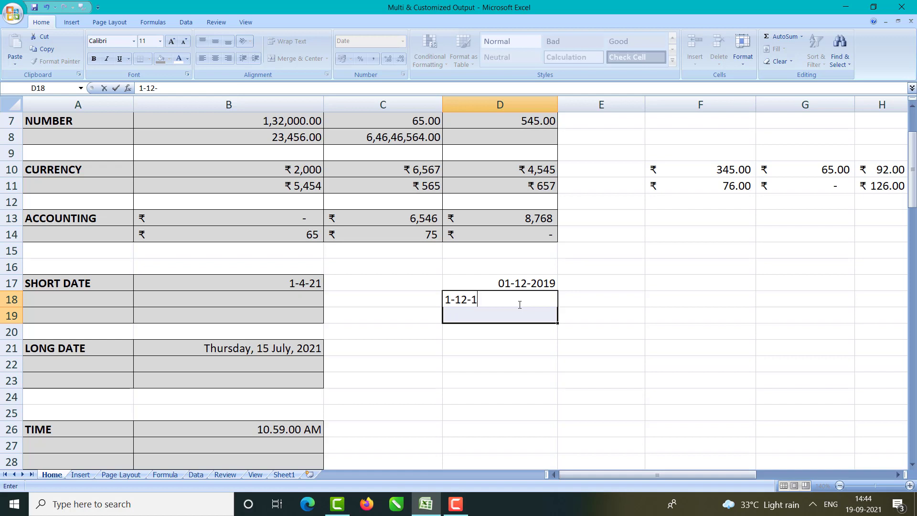
text(9)
key(Return)
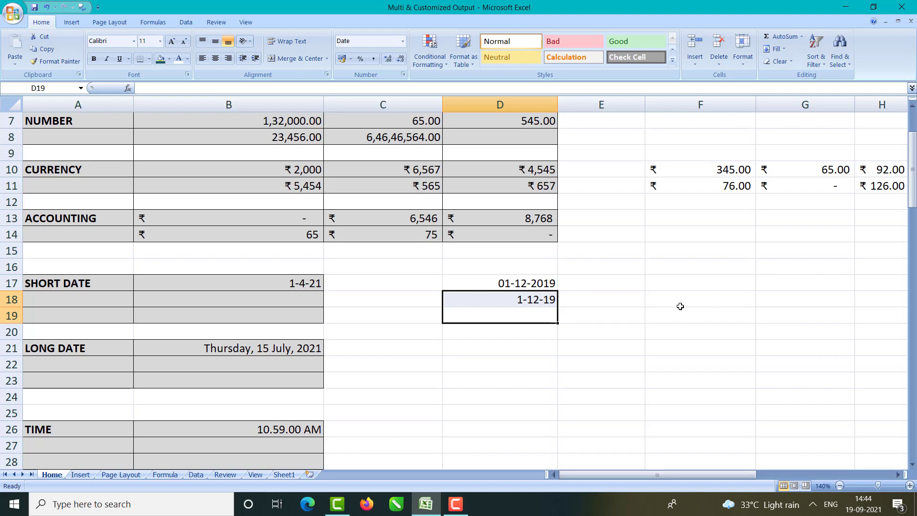
click(219, 351)
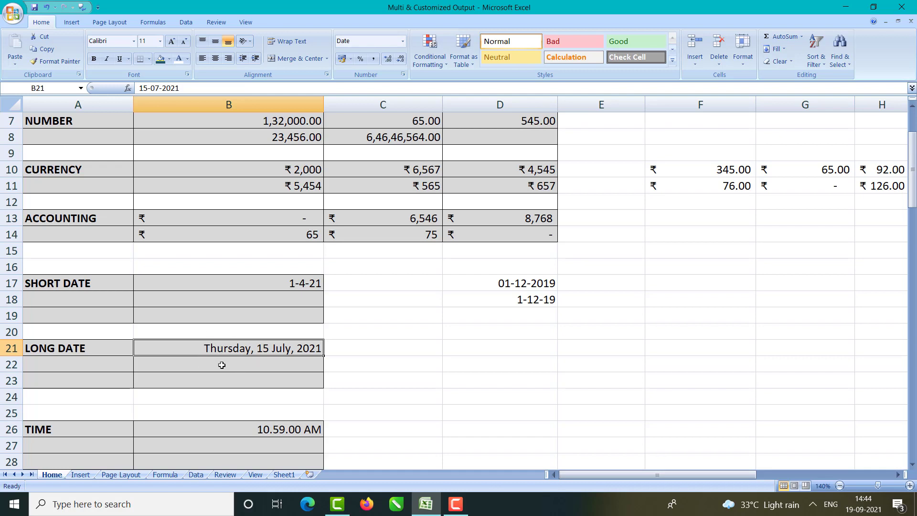
Step: Apply the 'Wednesday, 14 March, 2001' date type to D21:D23 through Format Cells (Ctrl+1)
click(499, 282)
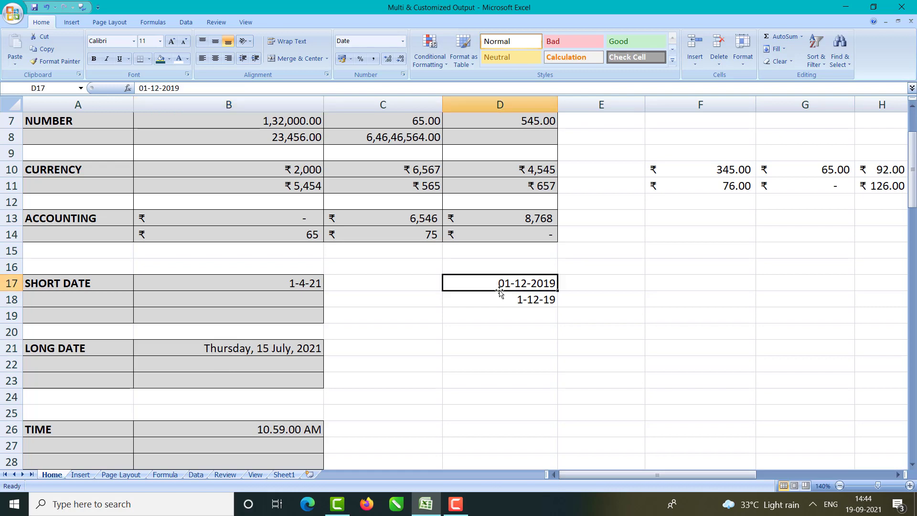
click(515, 353)
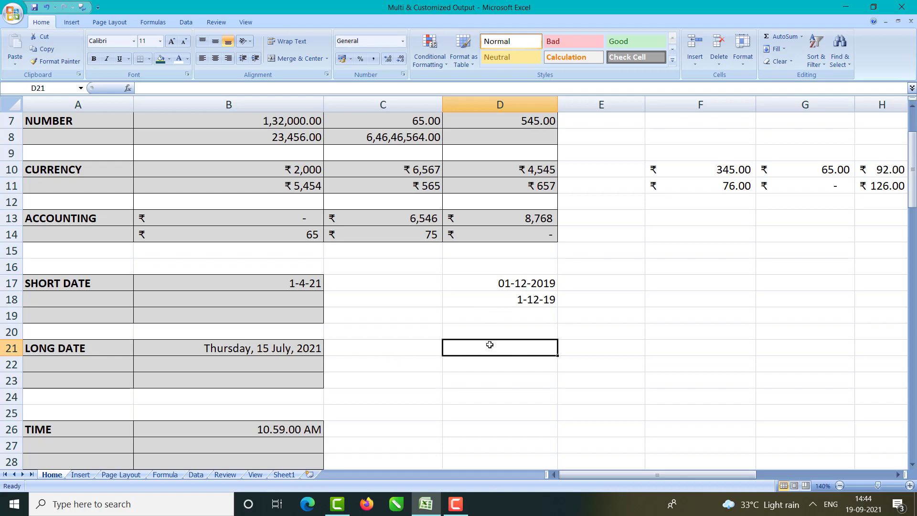
drag(489, 347, 491, 382)
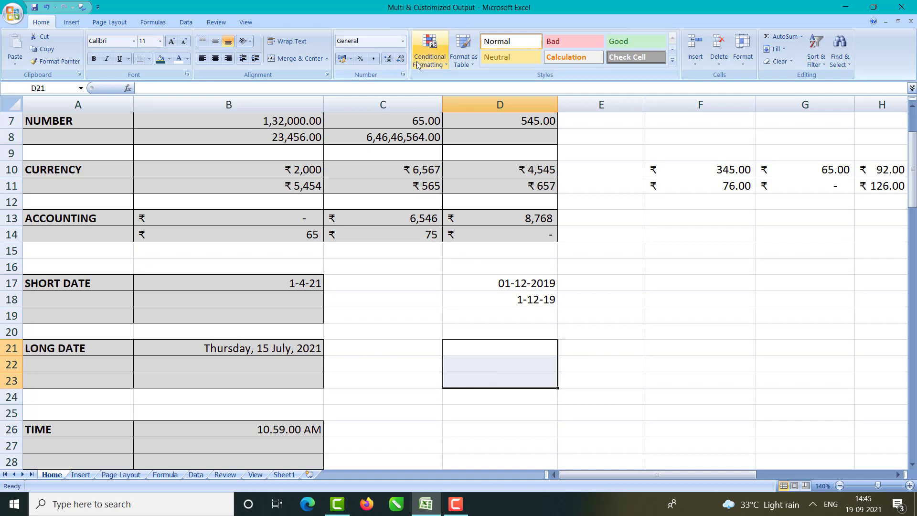
key(ctrl+1)
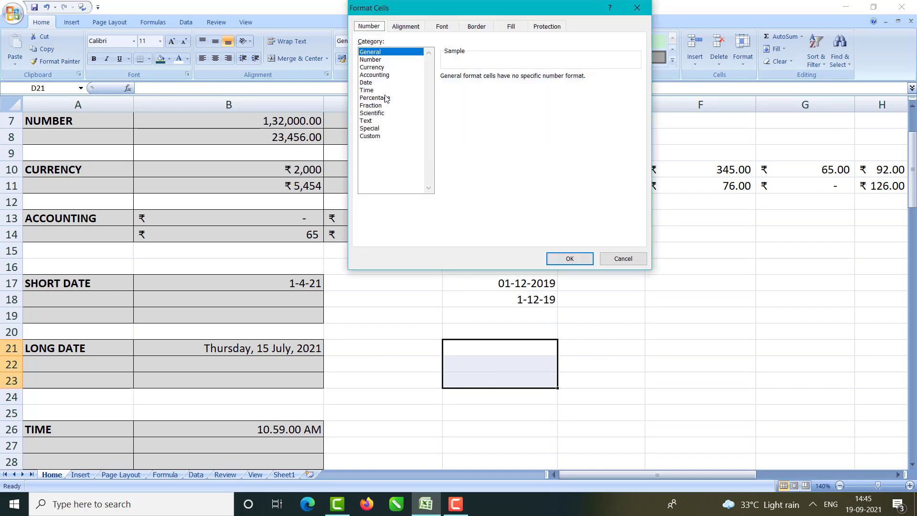
click(377, 83)
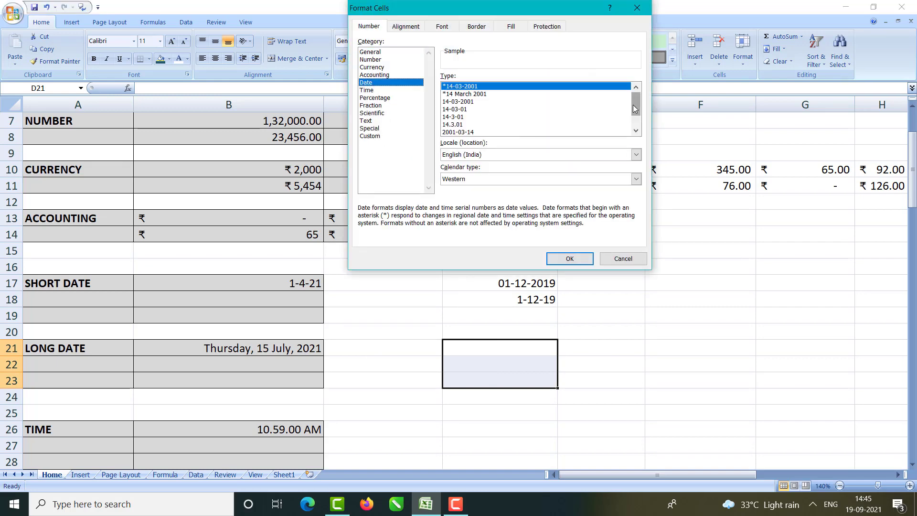
scroll(634, 109, down, 1)
click(502, 127)
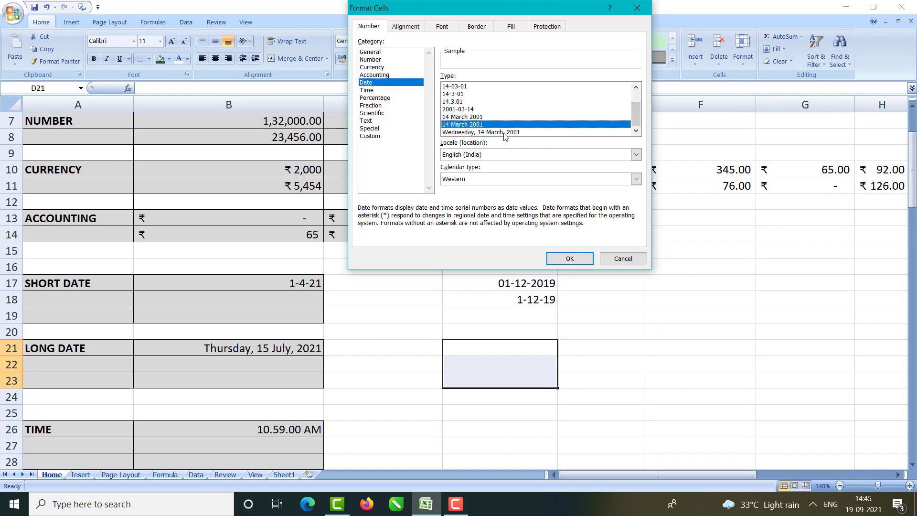
click(505, 133)
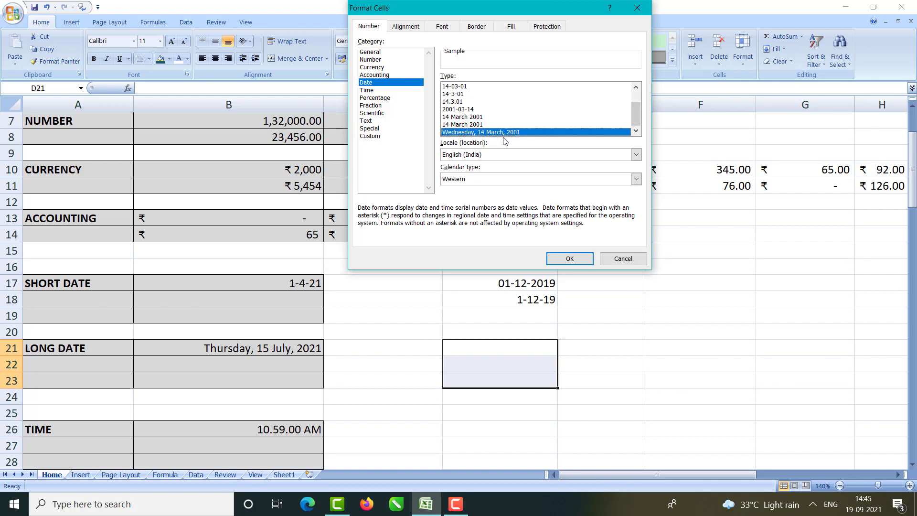
click(568, 260)
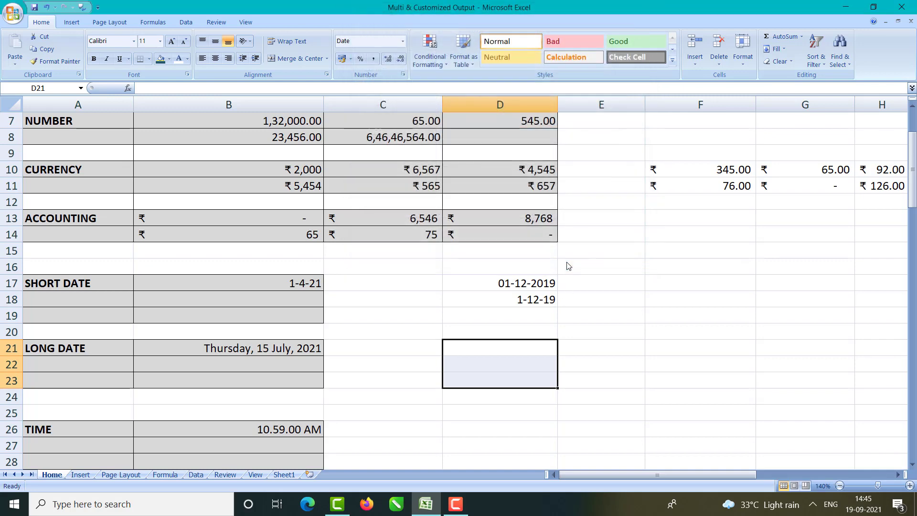
Step: Enter 19-09-2021 in D21, fixing the typo, and widen column D to fit
click(498, 349)
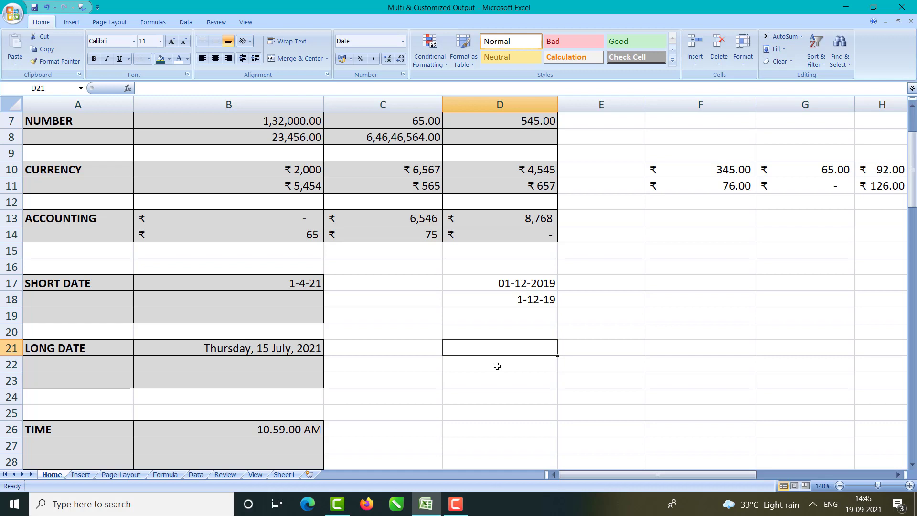
text(10)
key(BackSpace)
text(9)
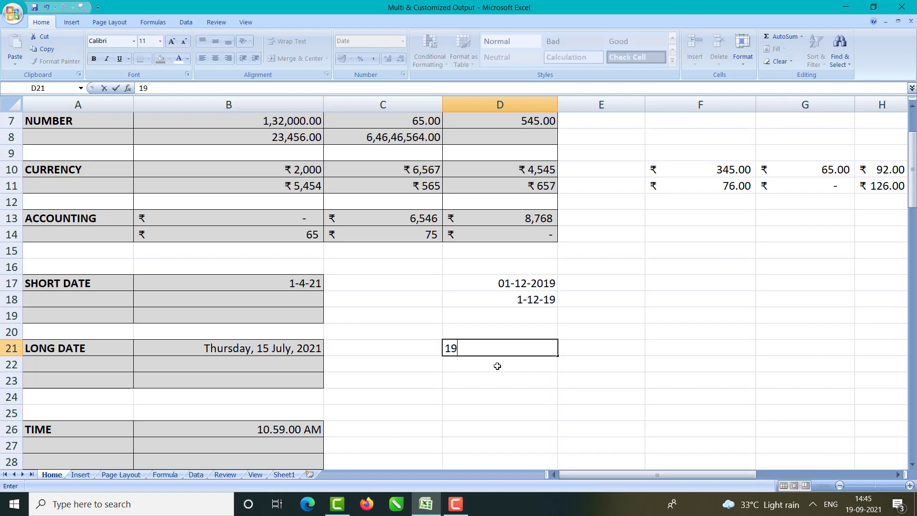
text(=09-2021)
key(Return)
click(489, 350)
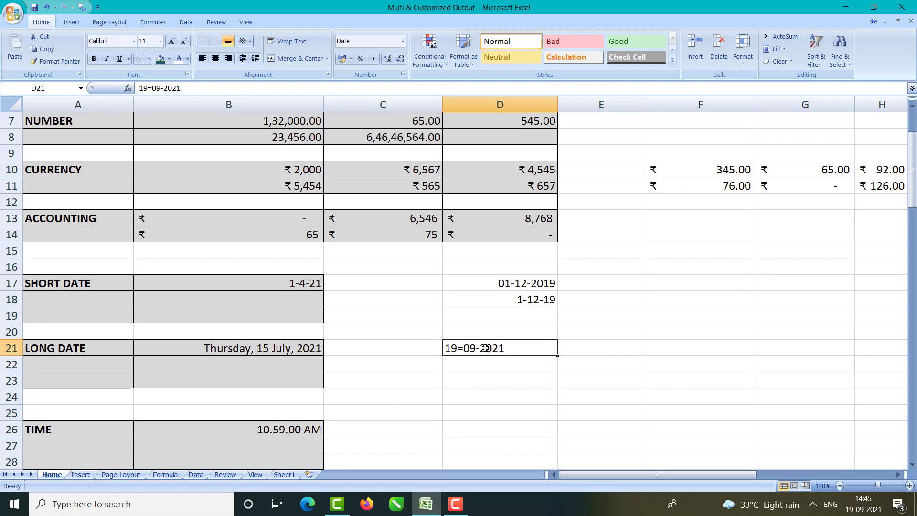
double_click(466, 349)
key(BackSpace)
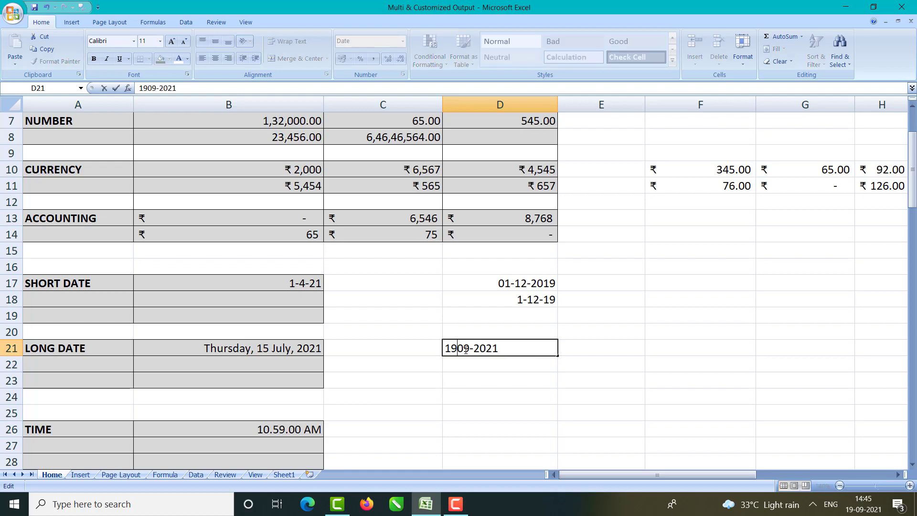
text(-)
key(Return)
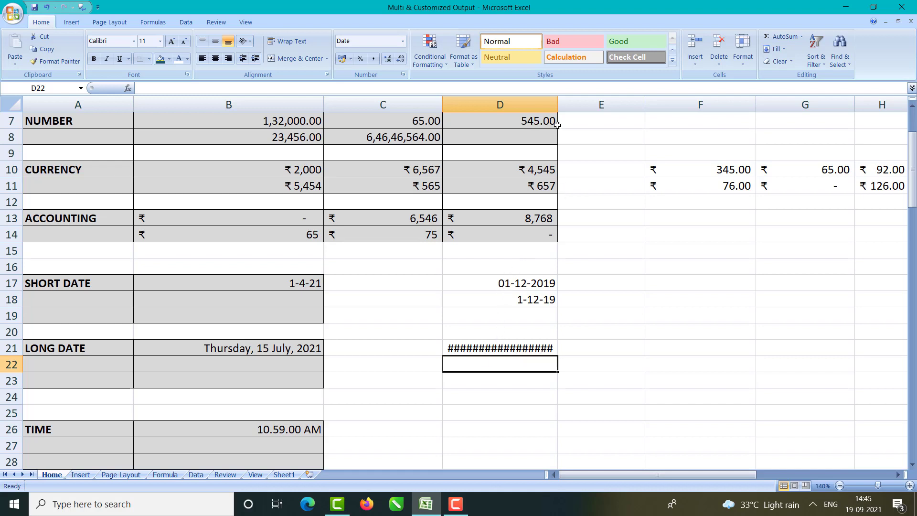
drag(558, 105, 593, 105)
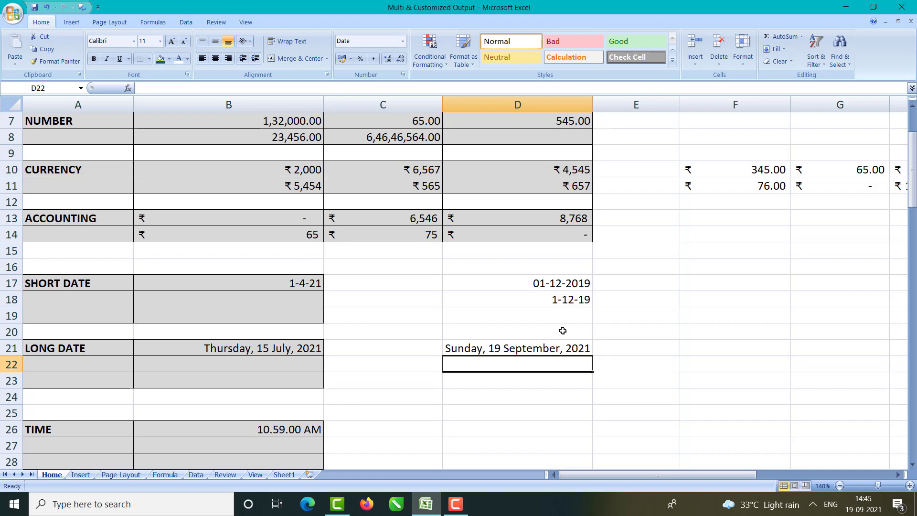
Step: Enter 06-07-2019 in D22 and 19-05-88 in D23
text(06-07-2019)
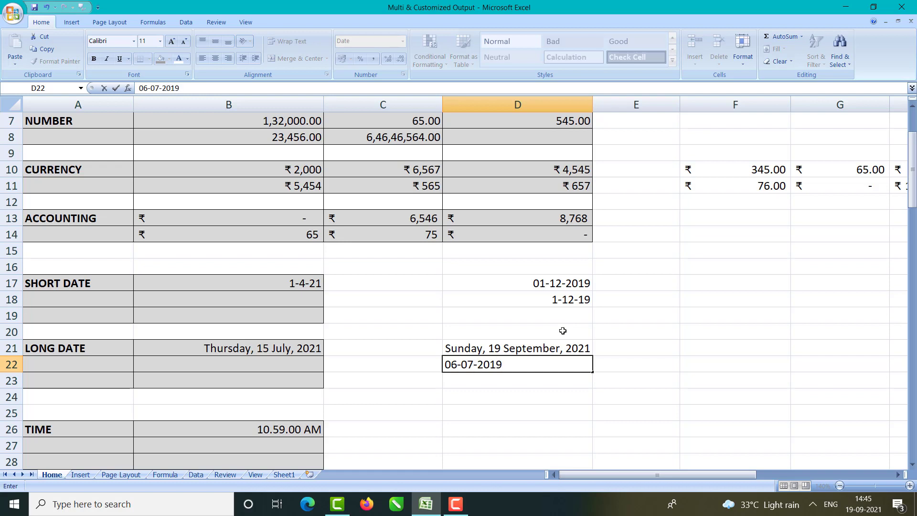
key(Return)
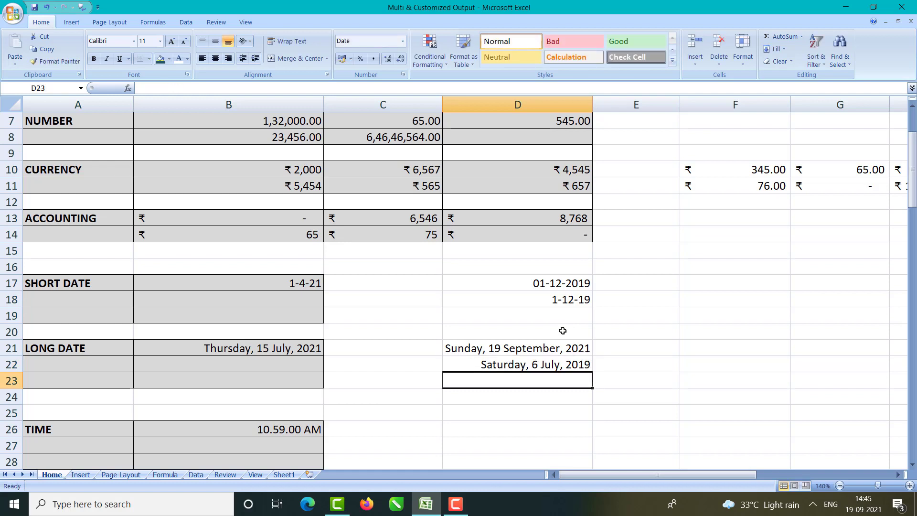
text(19)
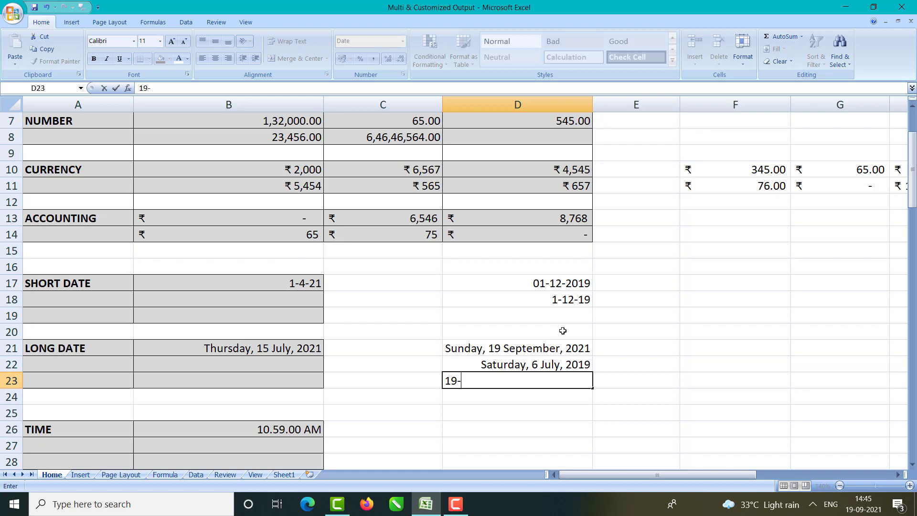
text(-may-19)
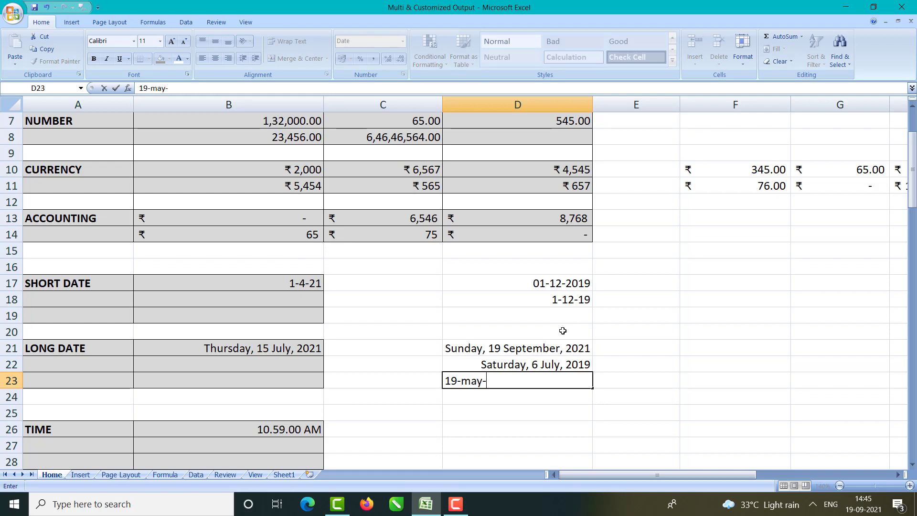
key(BackSpace)
key(BackSpace)
key(BackSpace)
key(BackSpace)
key(BackSpace)
key(BackSpace)
text(06)
key(BackSpace)
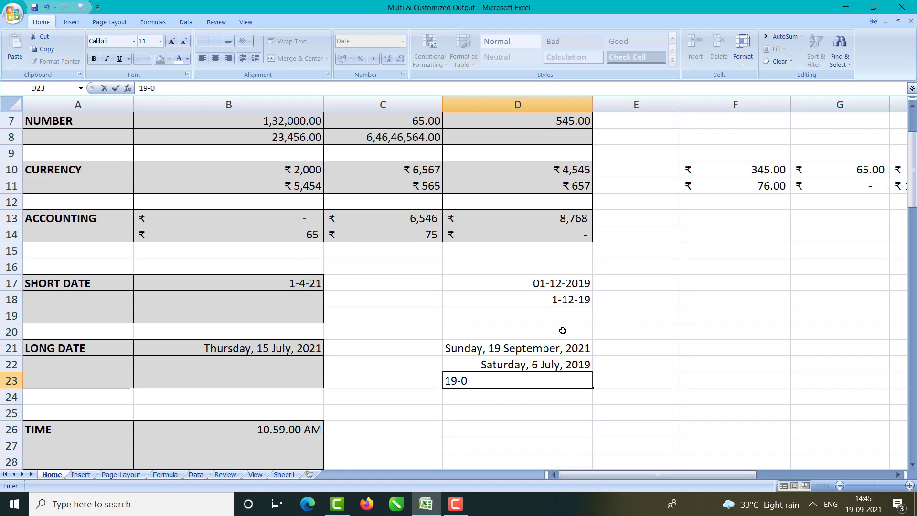
text(5-19)
text(88)
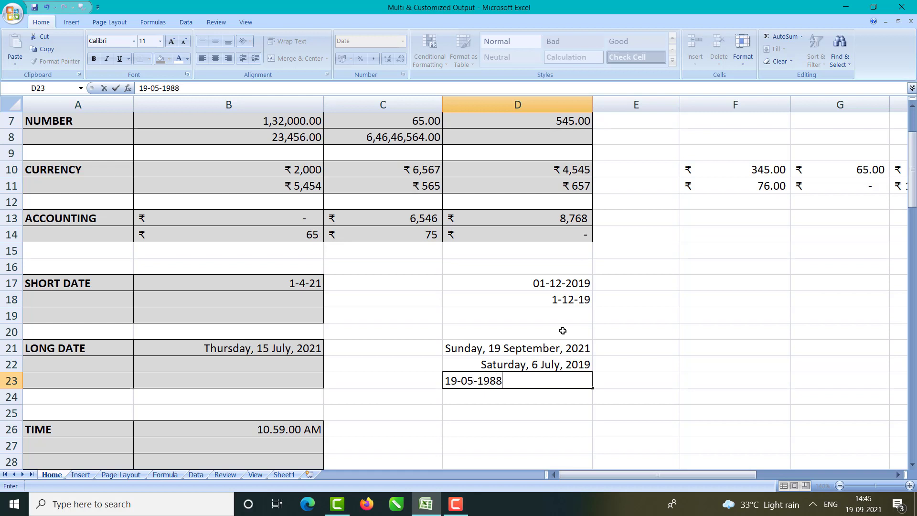
key(Return)
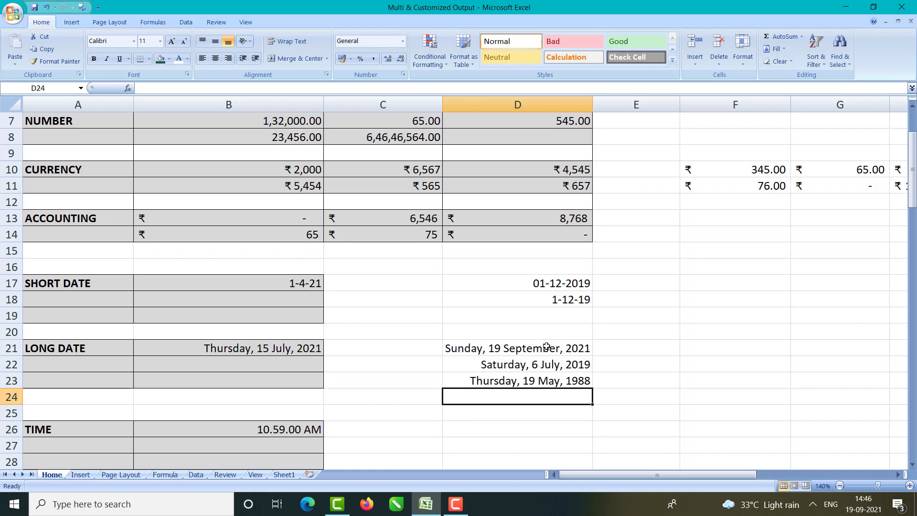
Step: Enter the short dates 12-05-97 in B18 and 3-06-2012 in B19
drag(540, 286, 543, 318)
drag(528, 351, 528, 377)
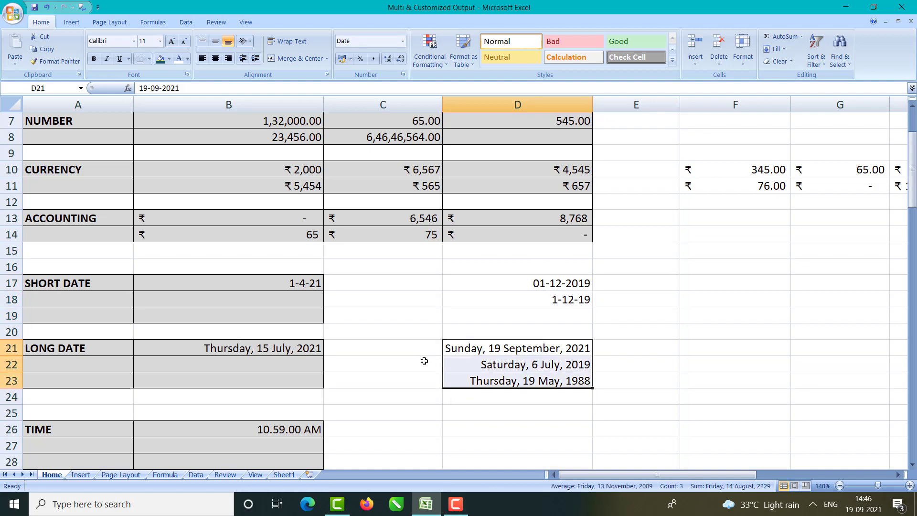
scroll(425, 361, down, 2)
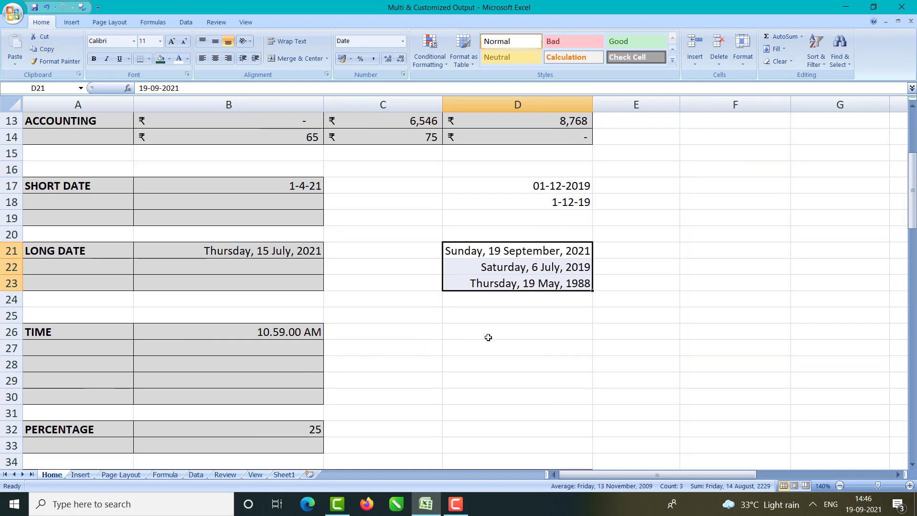
click(274, 204)
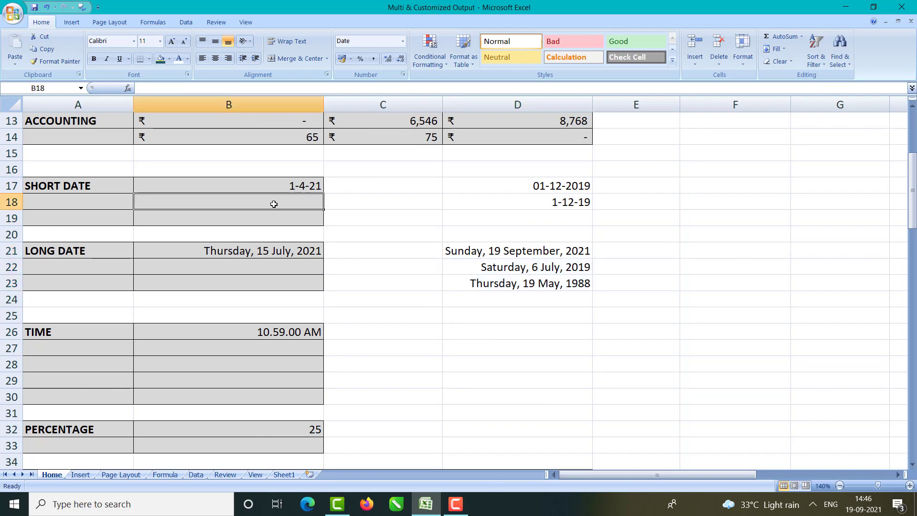
scroll(273, 204, up, 1)
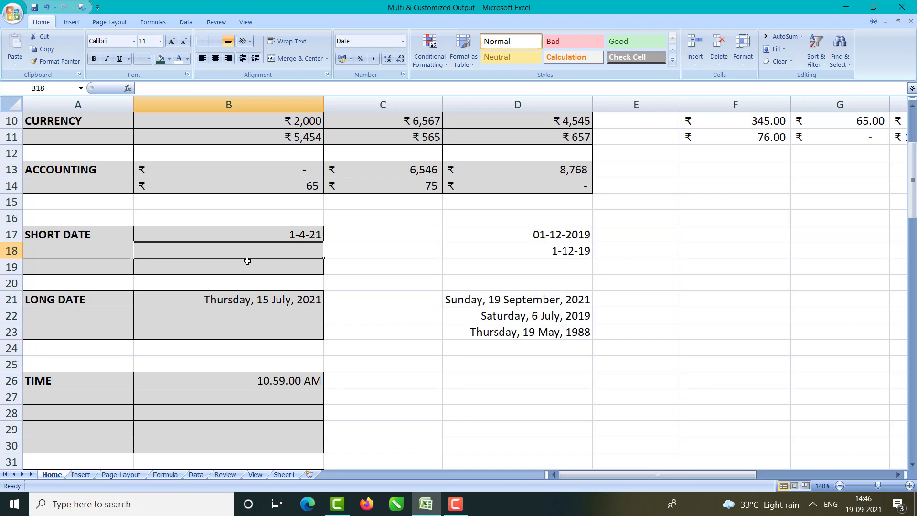
text(12-0)
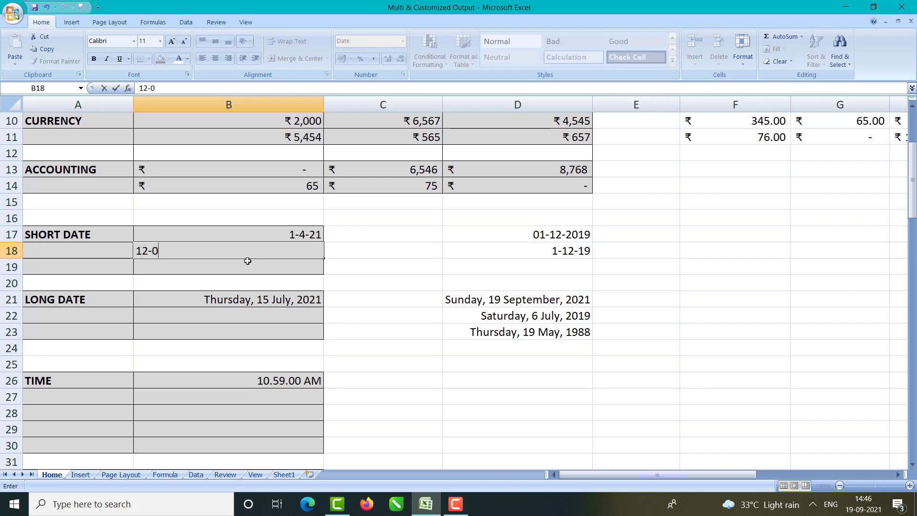
text(5-97)
key(Return)
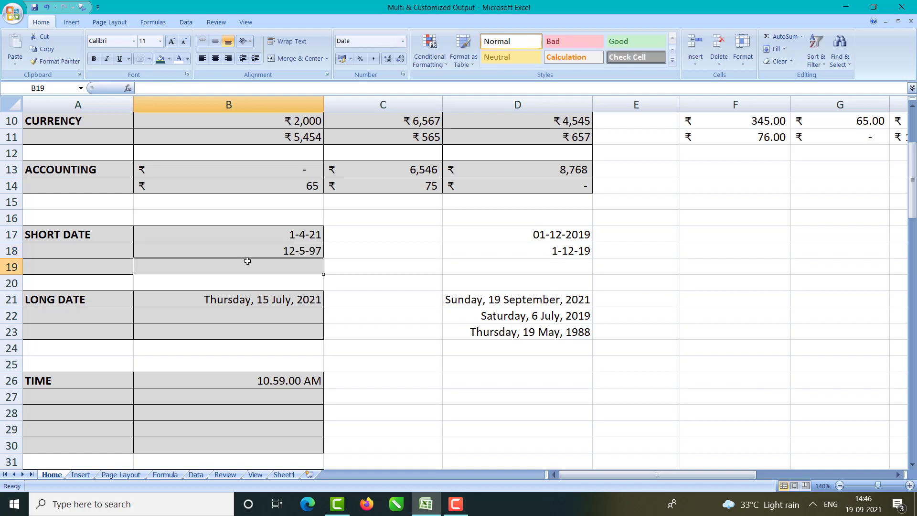
text(3-)
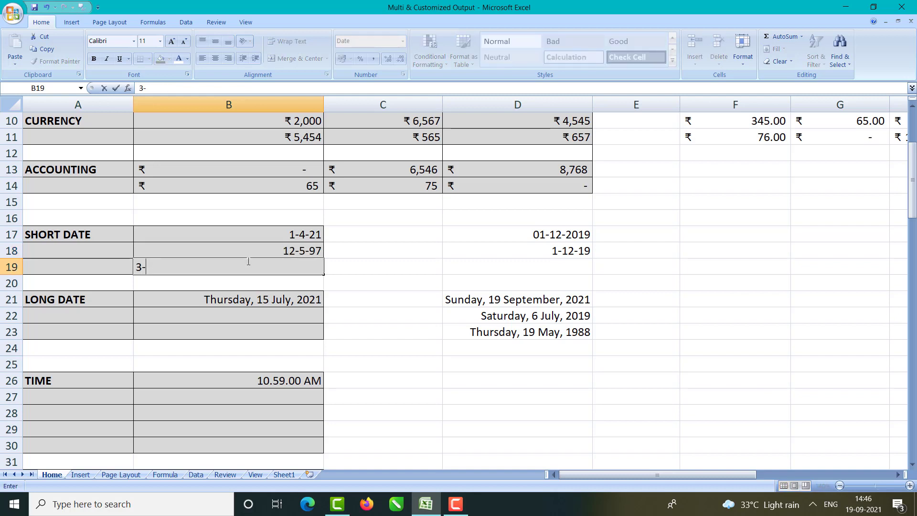
text(06-2012)
key(Up)
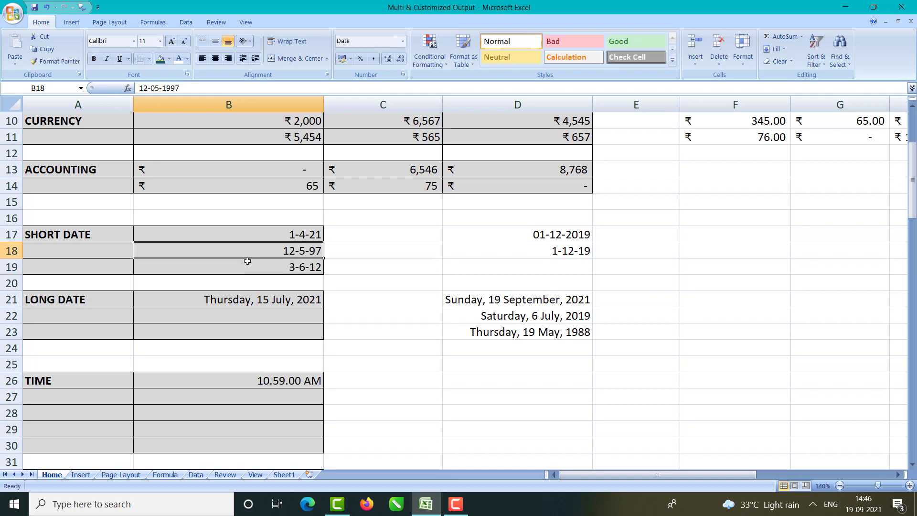
Step: Enter the long dates 5-2-2020 in B22 and 4-7-2002 in B23
click(252, 319)
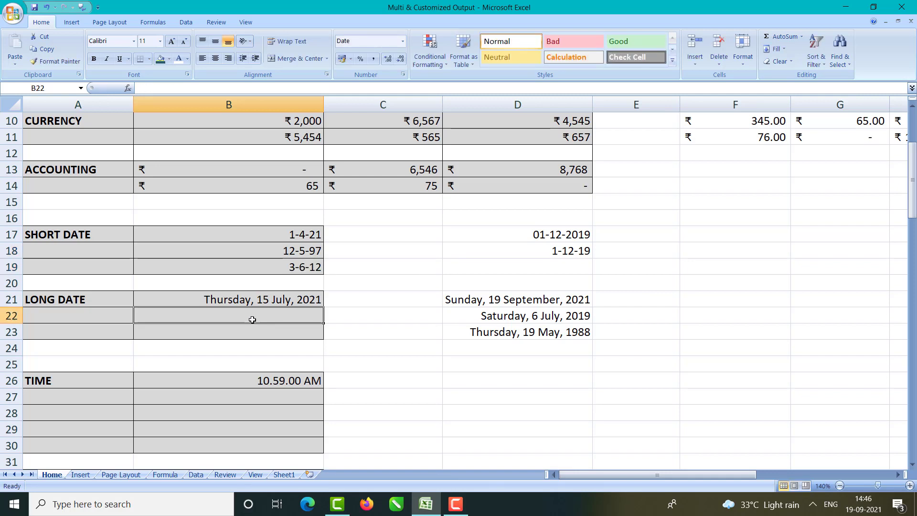
text(5-23)
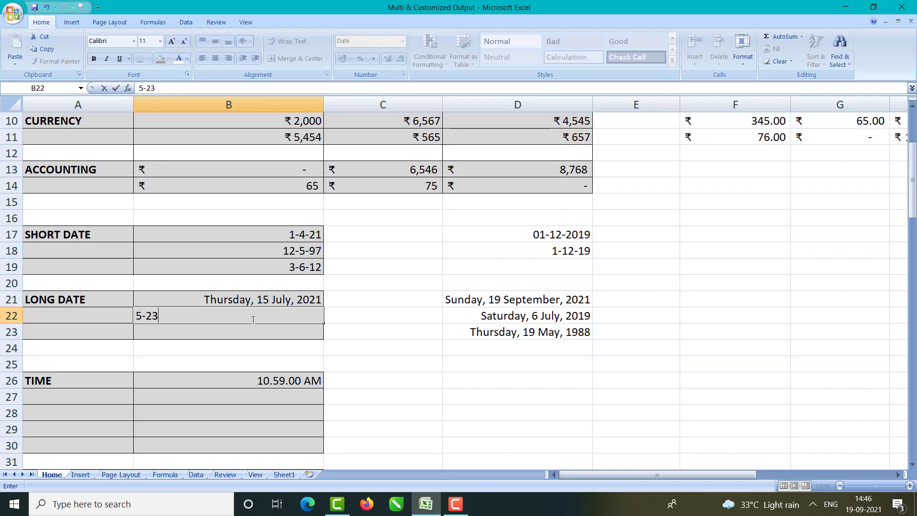
key(BackSpace)
text(-2022)
key(BackSpace)
text(0)
key(Return)
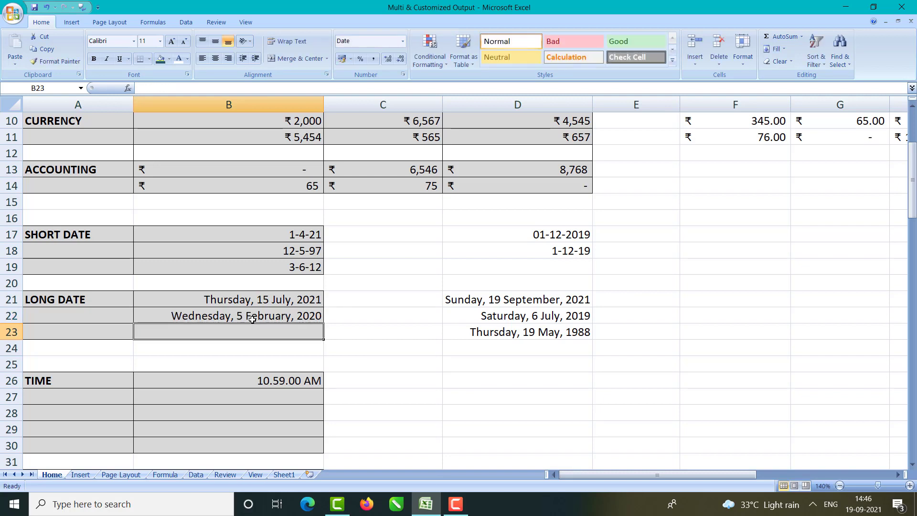
text(4)
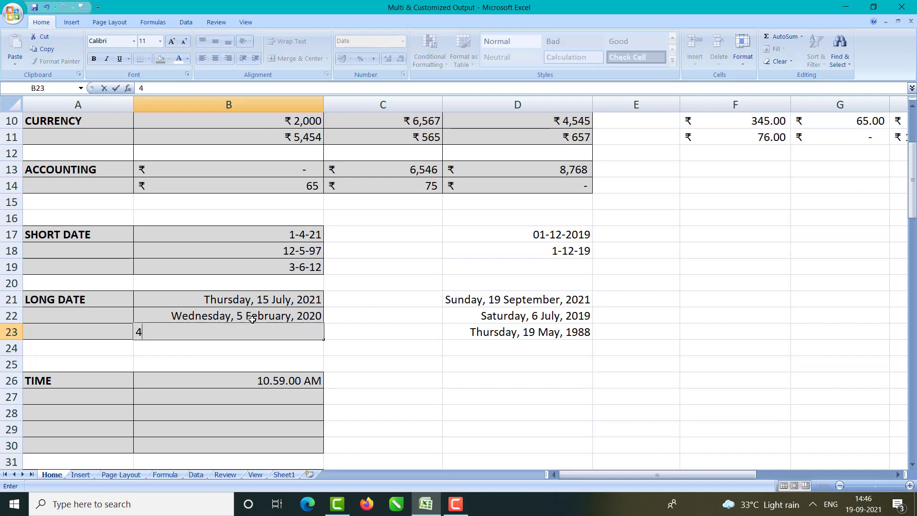
text(-7-2002)
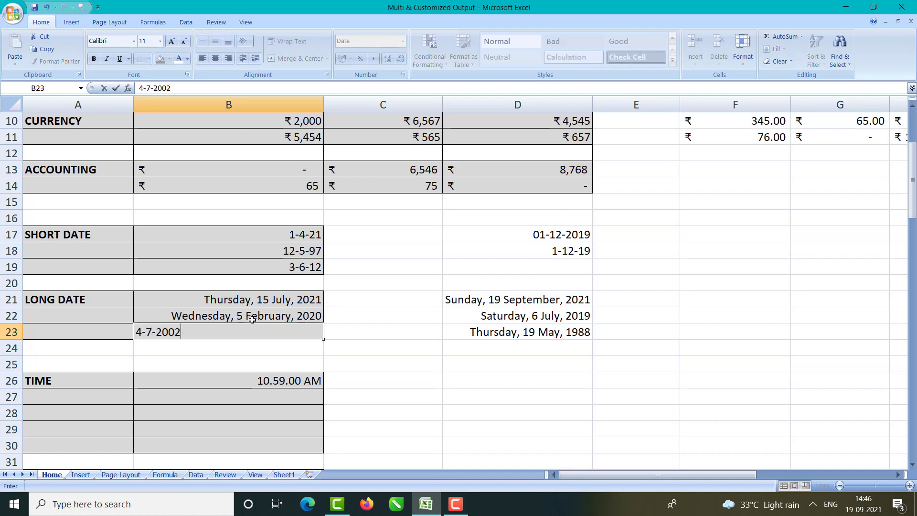
key(Return)
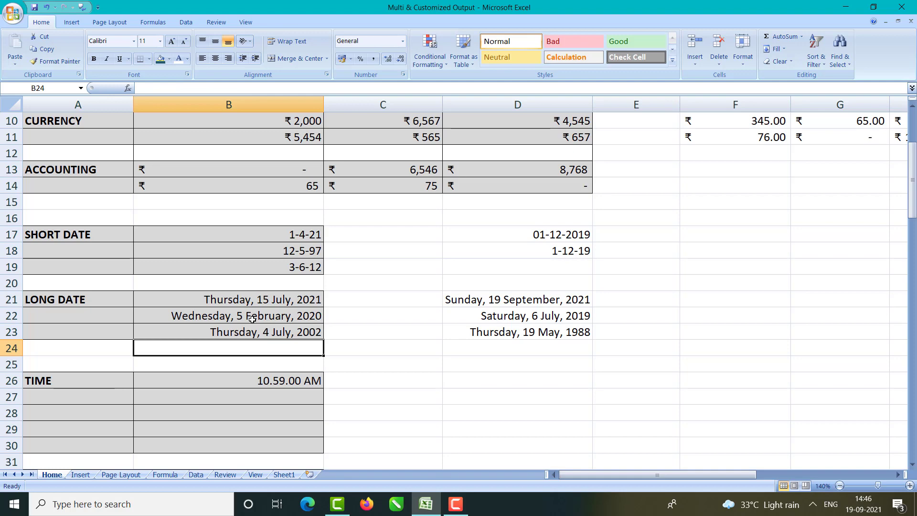
scroll(297, 325, down, 2)
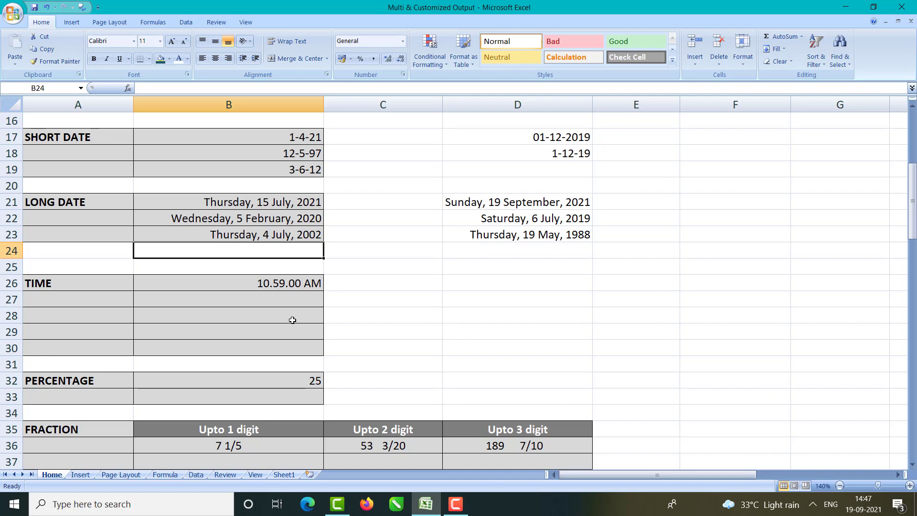
Step: Enter the times 13:56 in B27 and 09:15 in B28
key(Down)
key(Down)
key(Down)
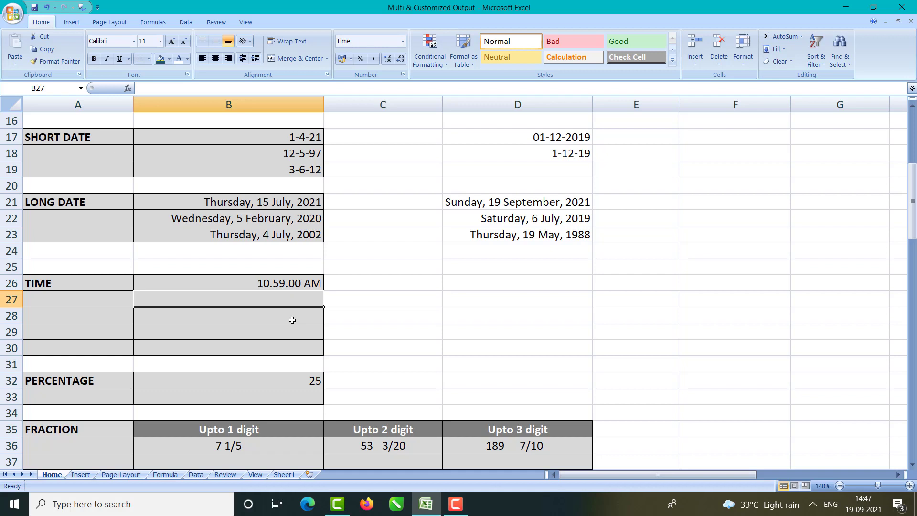
text(1)
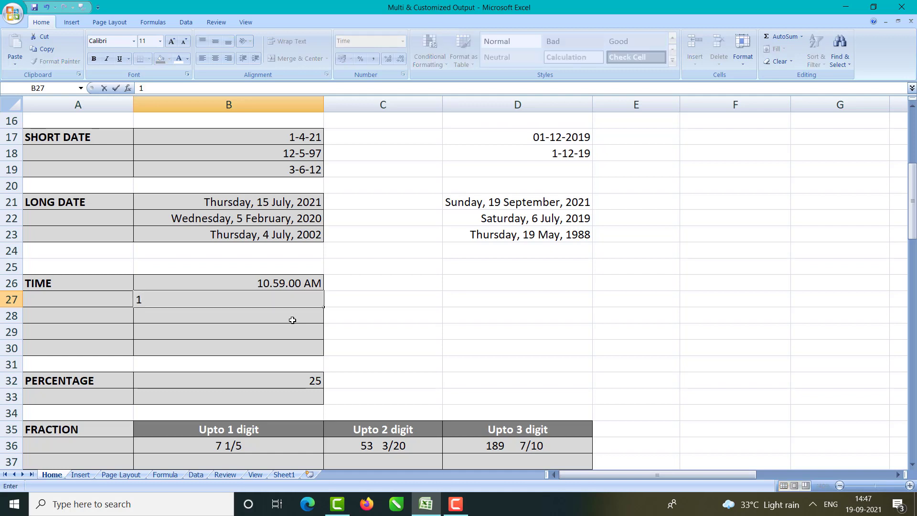
text(3:56)
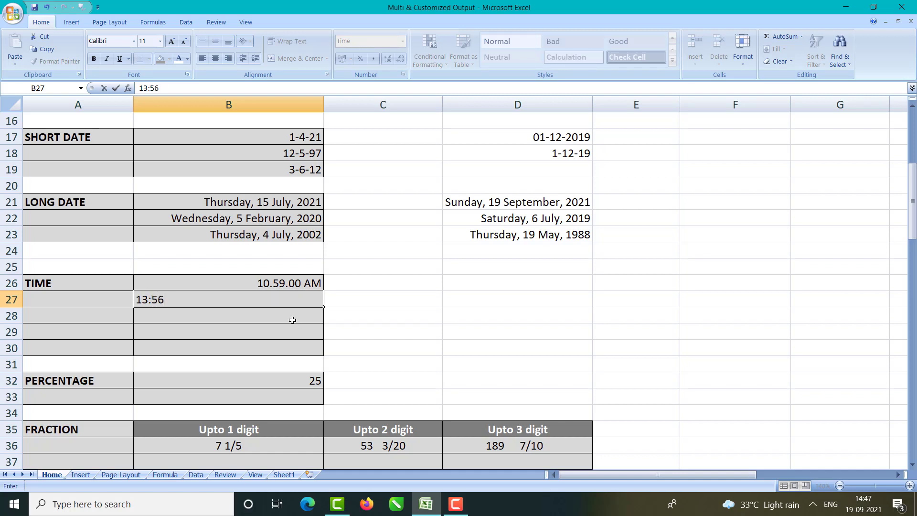
key(Return)
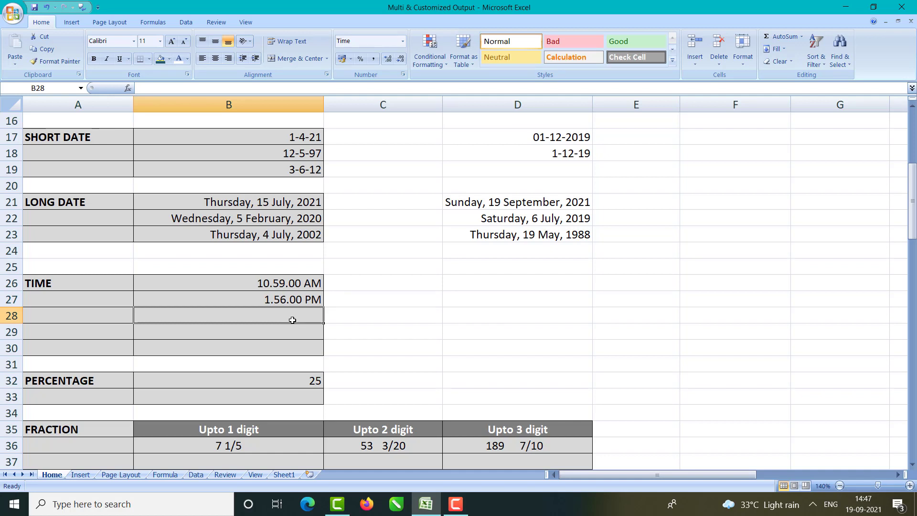
text(09)
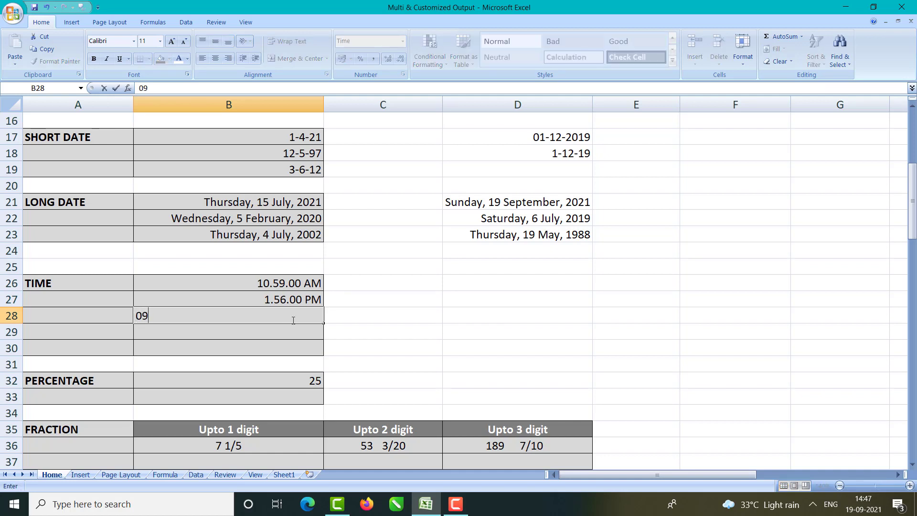
text(:00)
key(BackSpace)
key(BackSpace)
text(15)
key(Return)
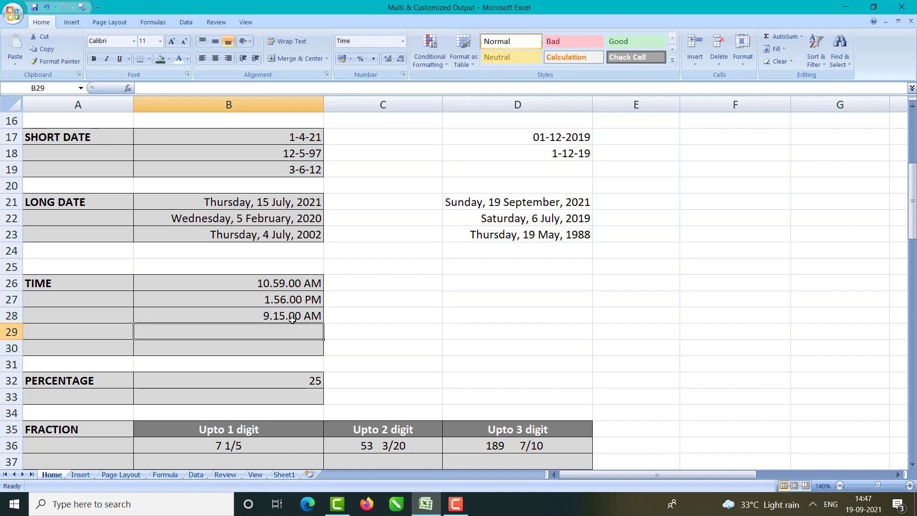
Step: Select the TIME cells B26:B30, then the empty cells D26:D28
click(294, 285)
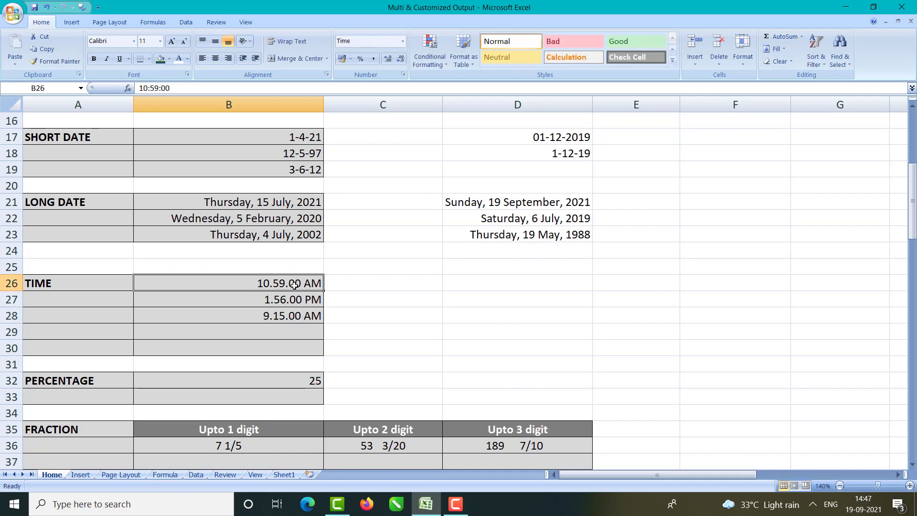
drag(294, 285, 302, 345)
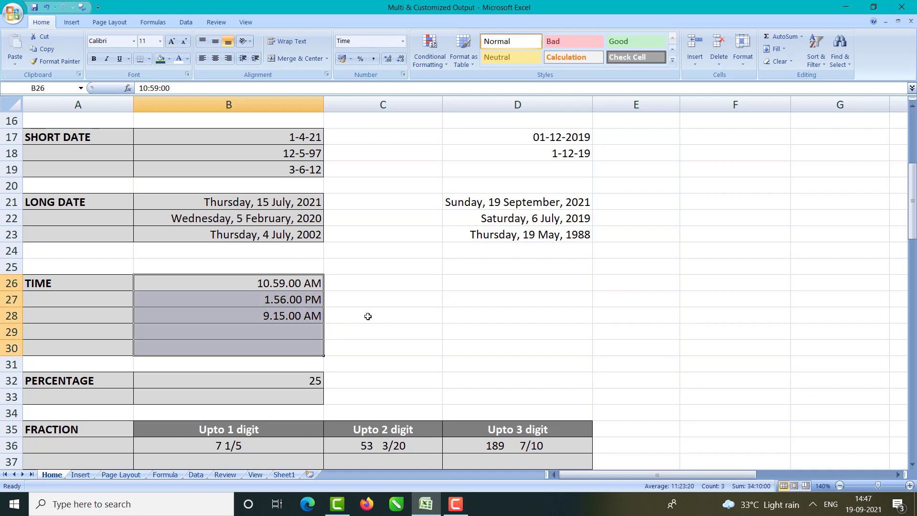
drag(479, 285, 503, 314)
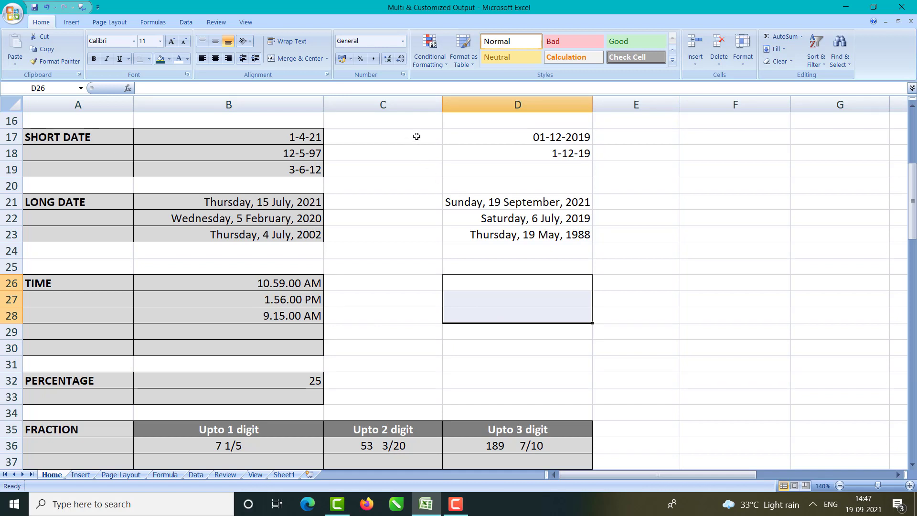
Step: Apply the 01:30:55 PM Time type to D26:D28 via More Number Formats
click(403, 43)
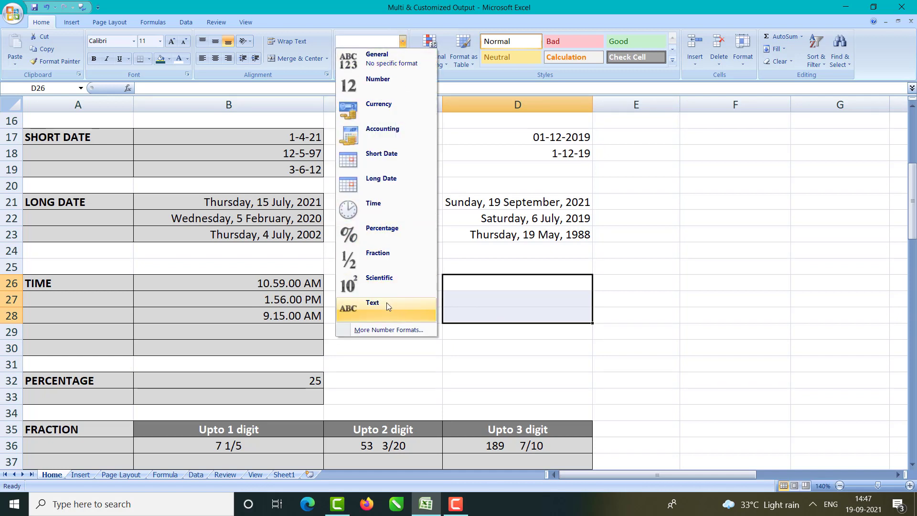
click(366, 330)
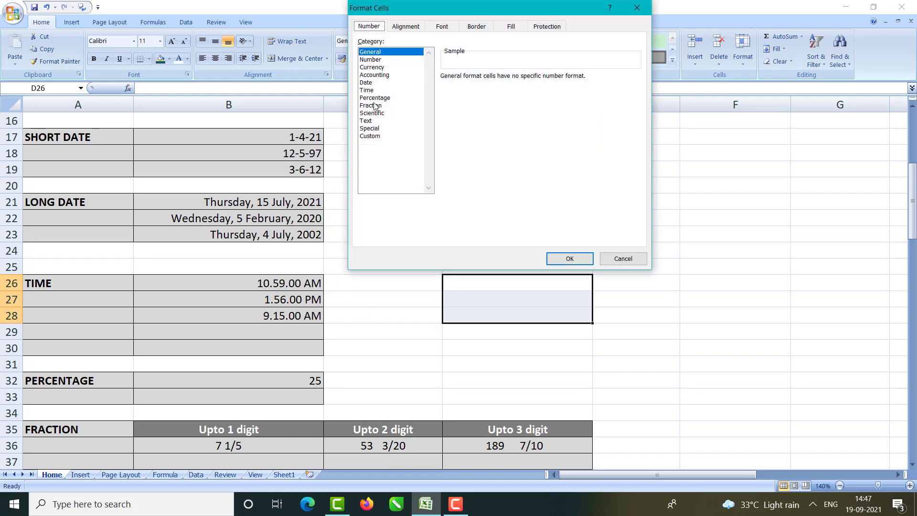
click(376, 90)
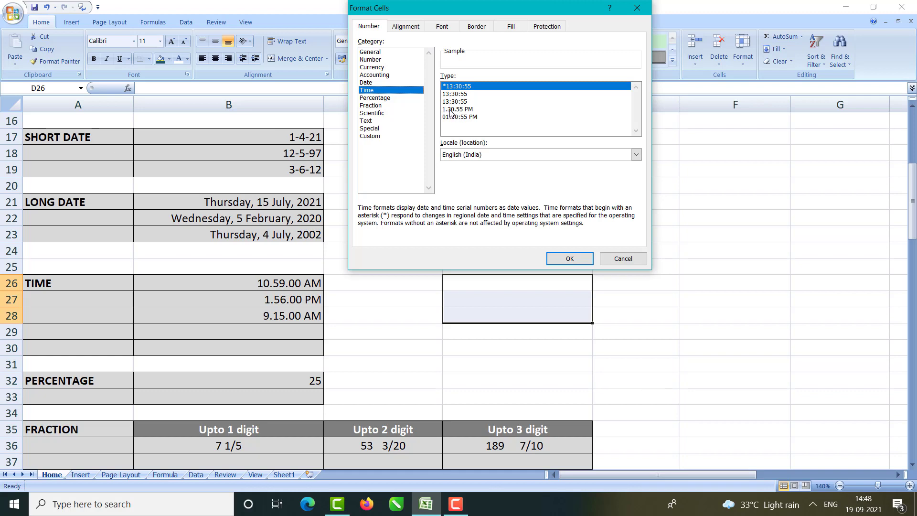
click(460, 110)
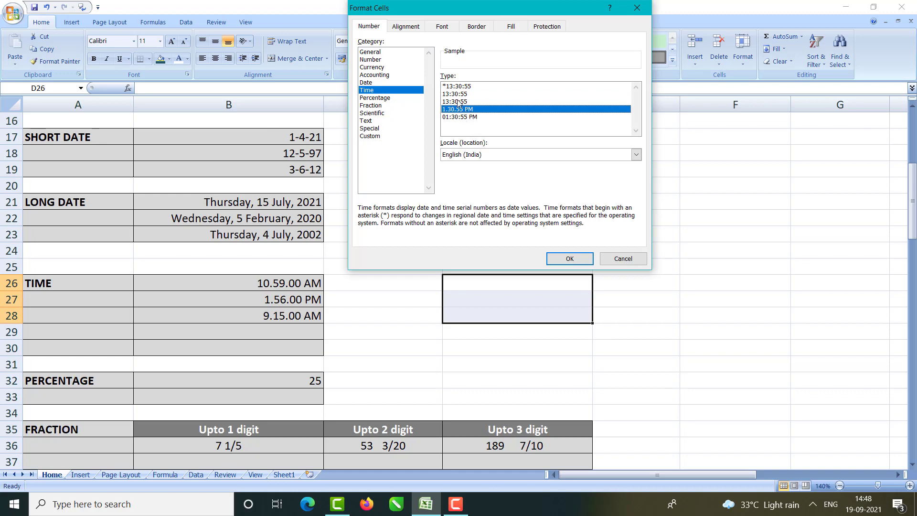
click(455, 94)
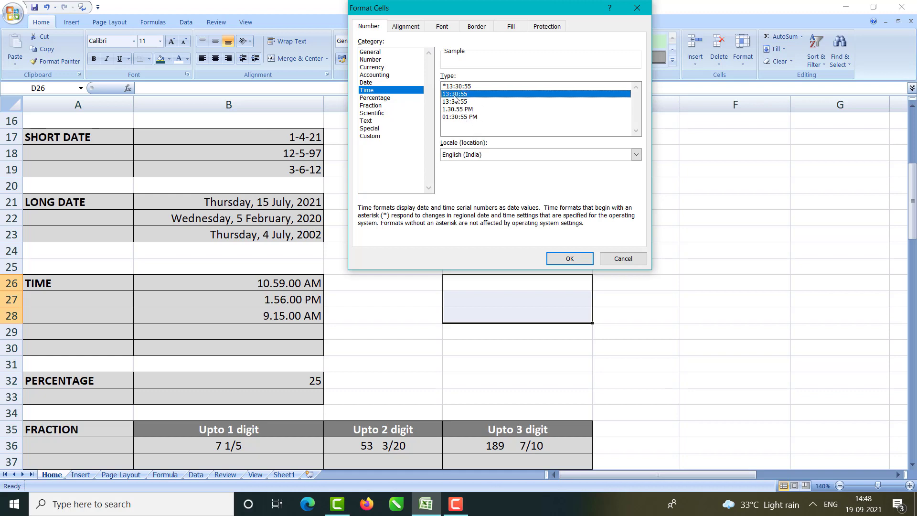
click(463, 117)
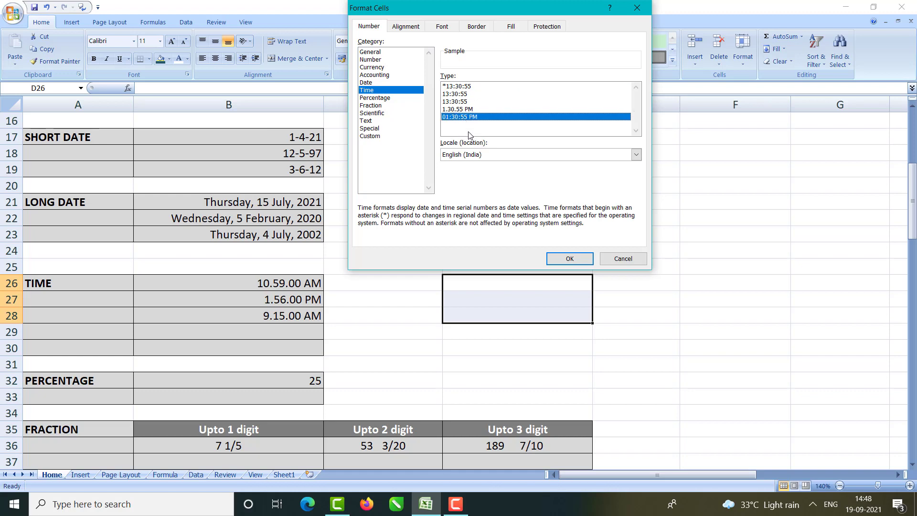
click(568, 259)
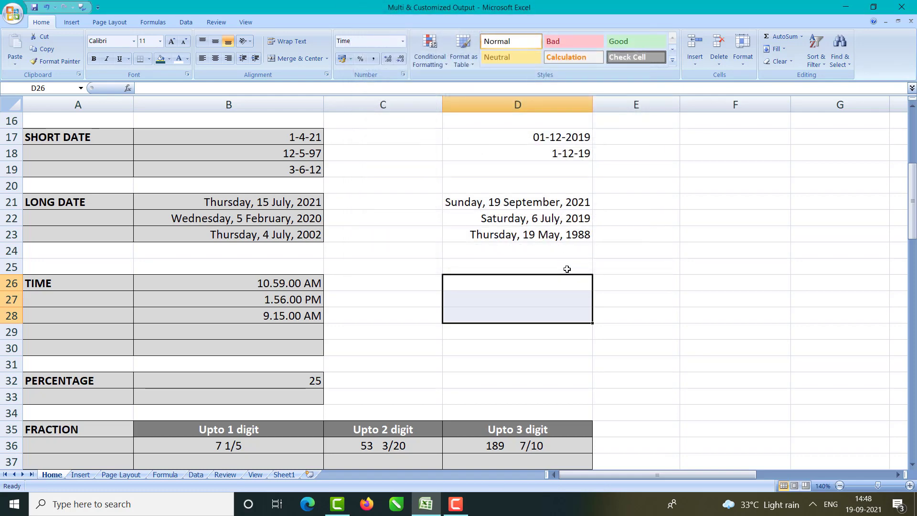
scroll(567, 282, down, 2)
Step: Enter 18:30, 11:00 and 23:00 in D26:D28, then select the three times
click(490, 190)
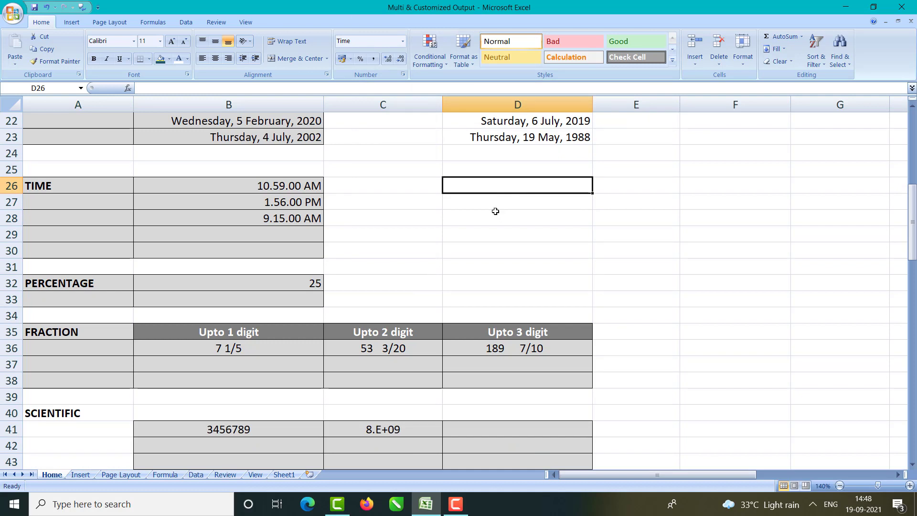
key(BackSpace)
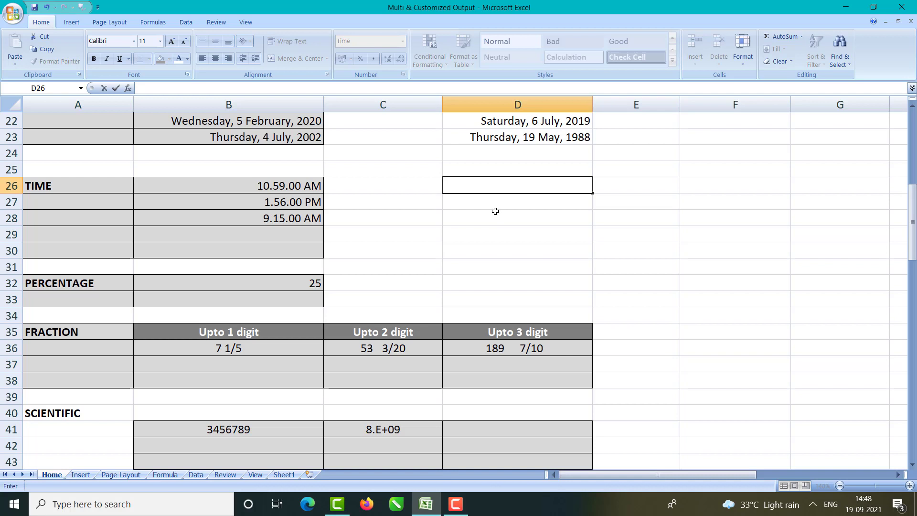
text(8)
key(BackSpace)
text(18:30)
key(Return)
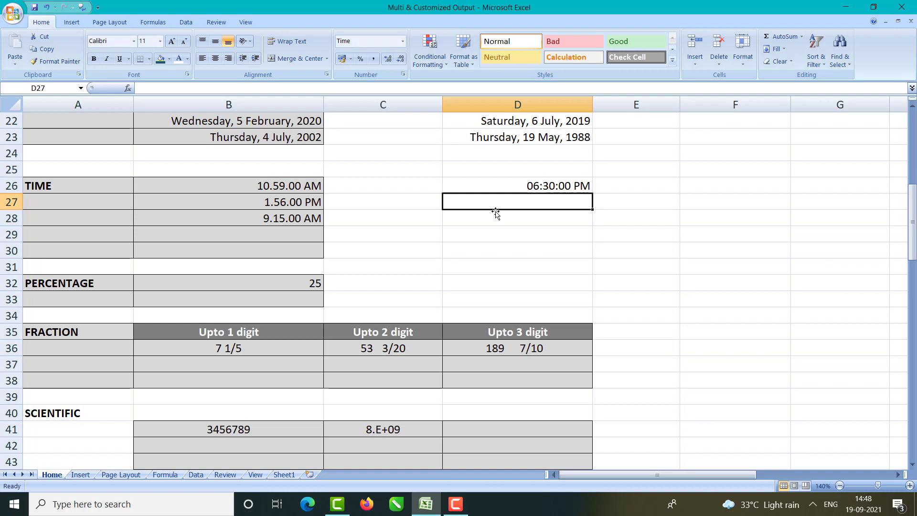
text(11:00)
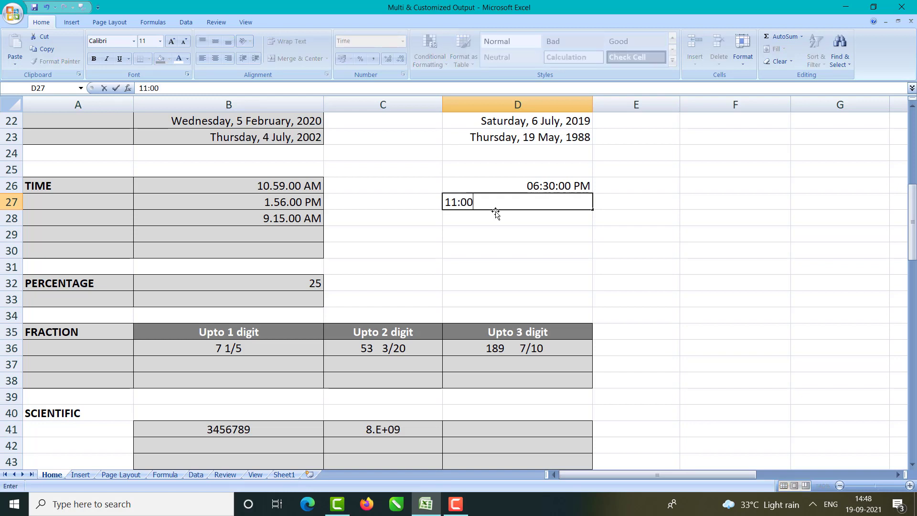
key(Return)
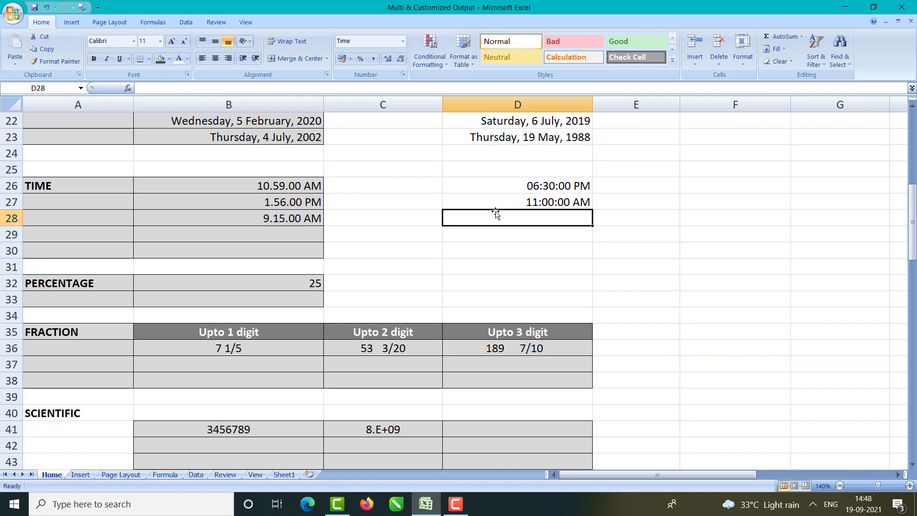
text(23)
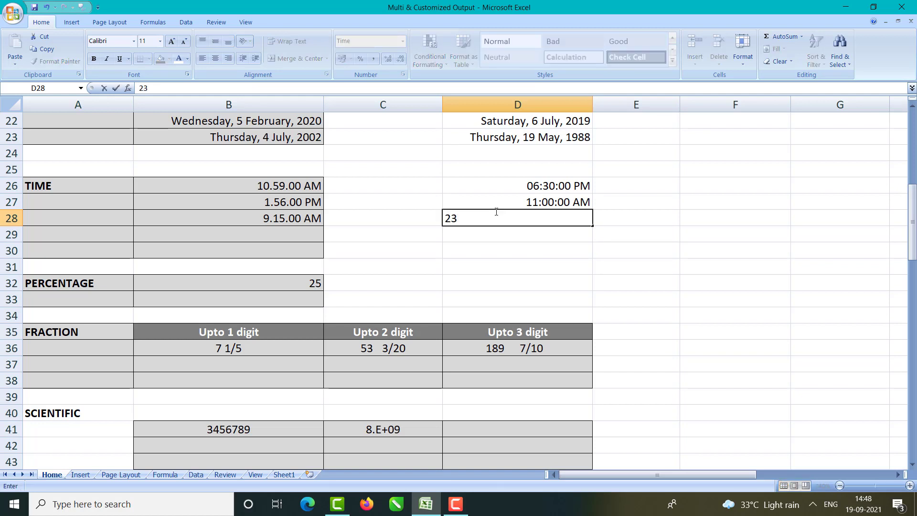
text(:00)
key(Return)
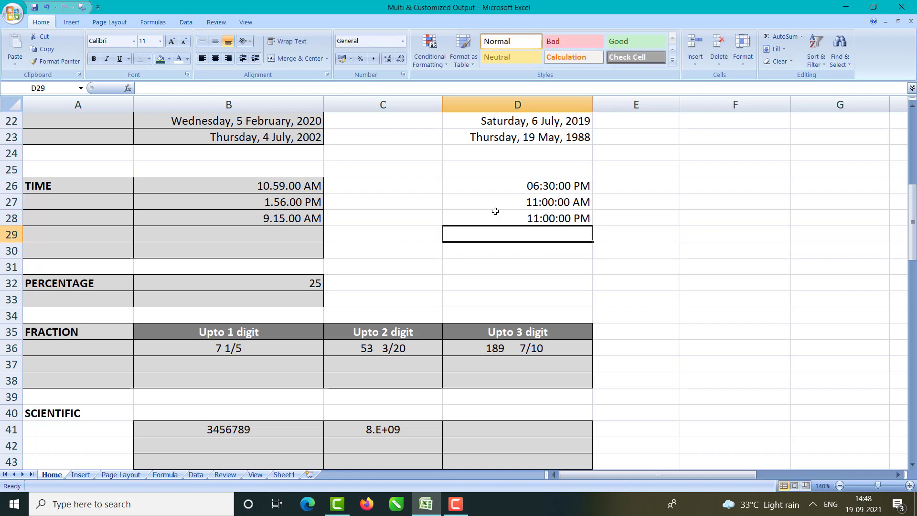
drag(546, 185, 552, 218)
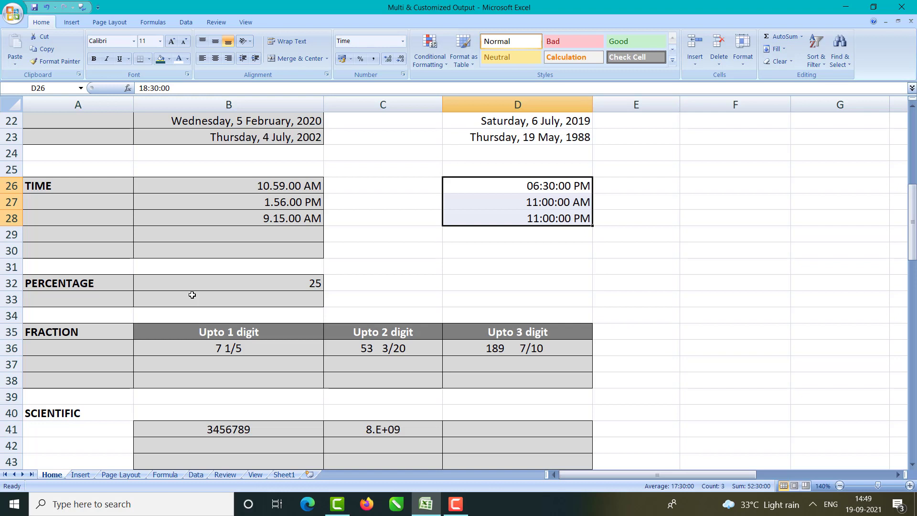
Step: Format the value 25 in B32 as a Percentage through Format Cells
click(199, 282)
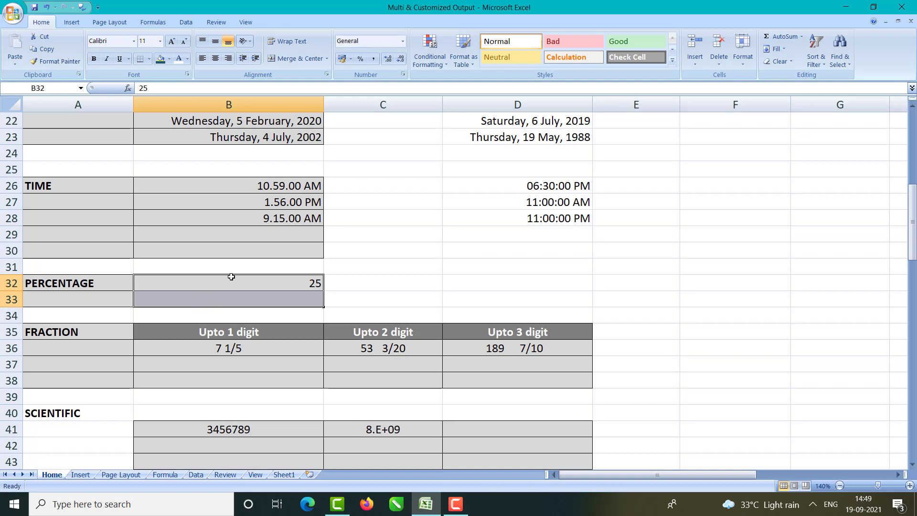
click(403, 41)
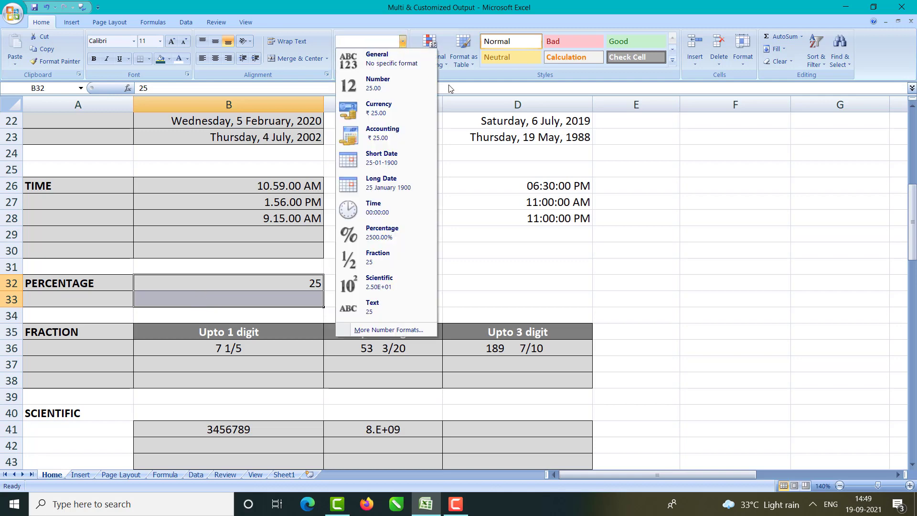
click(520, 174)
key(ctrl+1)
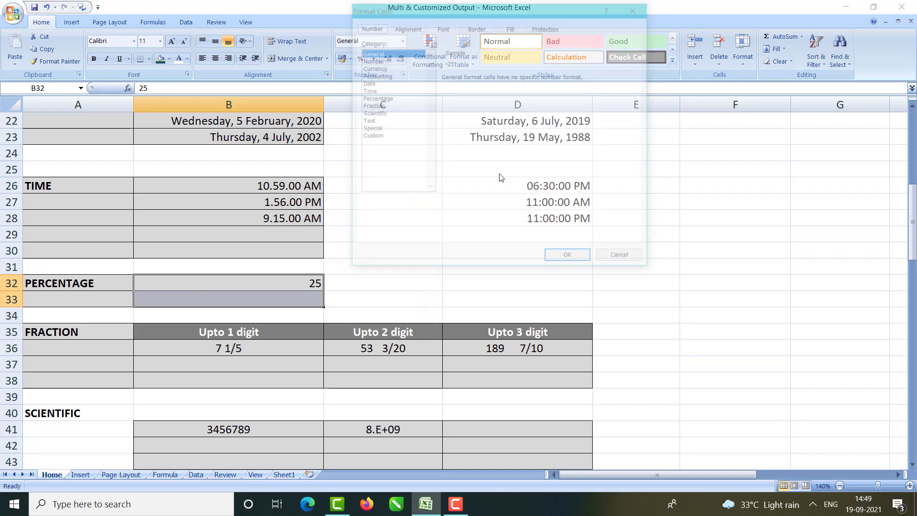
click(372, 98)
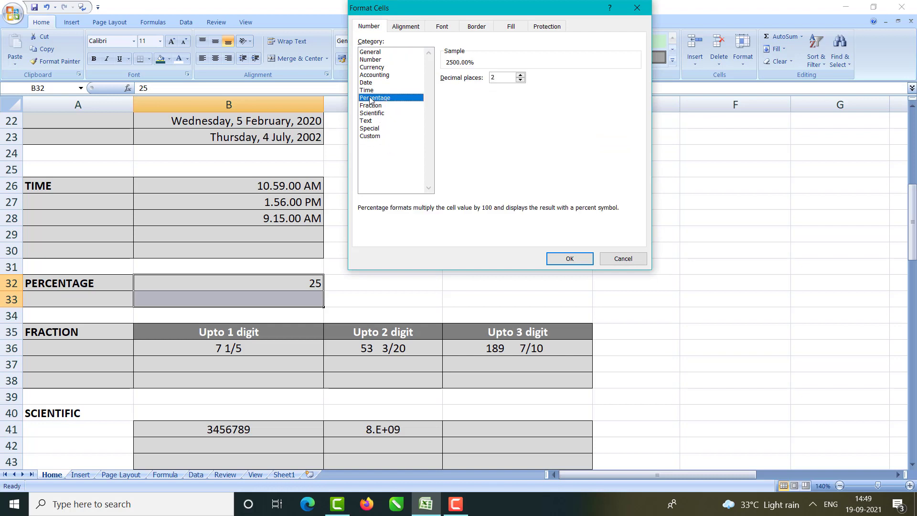
click(520, 80)
click(520, 80)
click(559, 264)
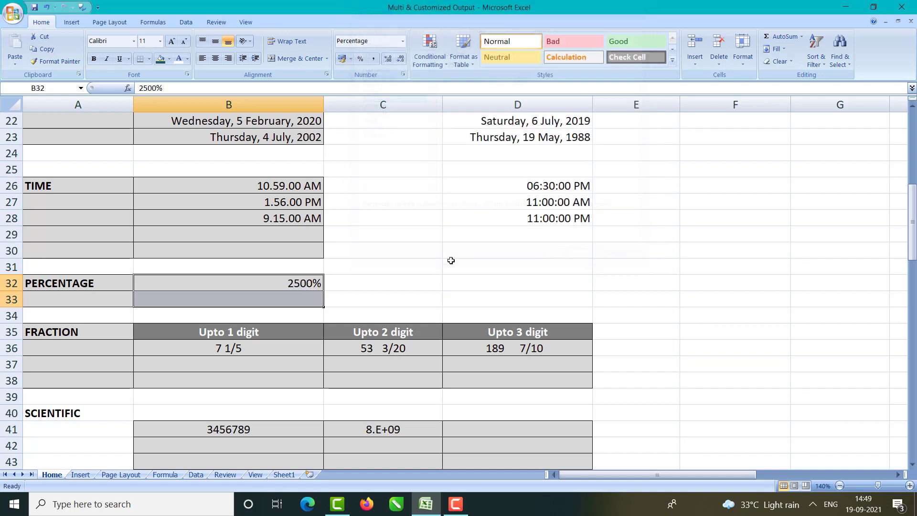
Step: Enter 45 in B33 and format it as Percentage with 2 decimal places, showing 4500.00%
click(312, 298)
text(45)
key(Return)
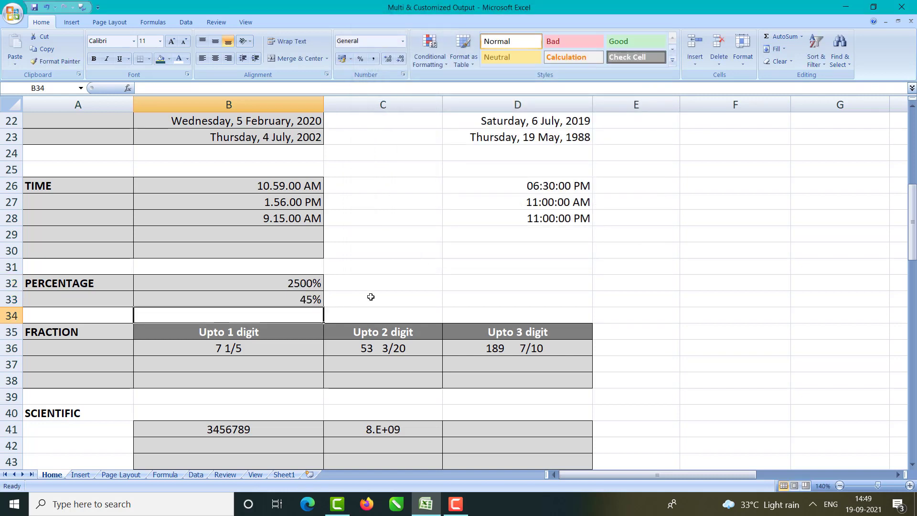
click(301, 294)
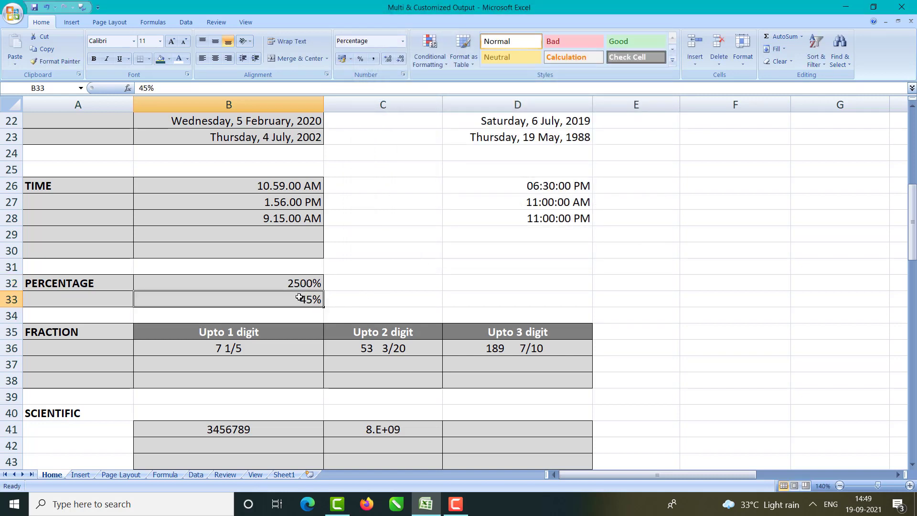
click(403, 42)
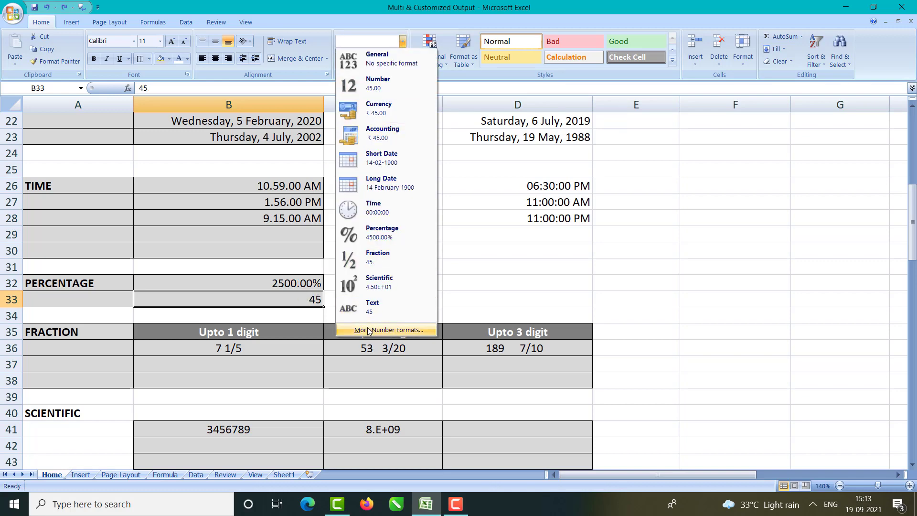
click(369, 330)
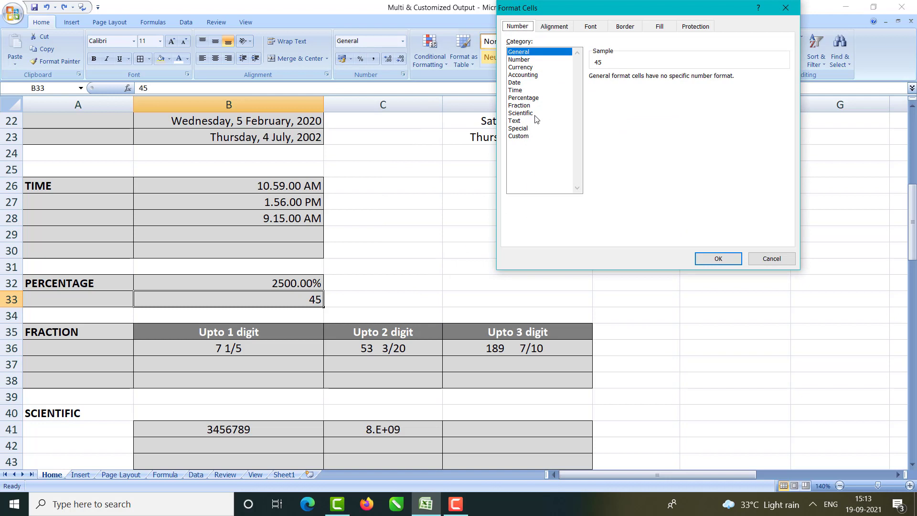
click(519, 105)
click(521, 113)
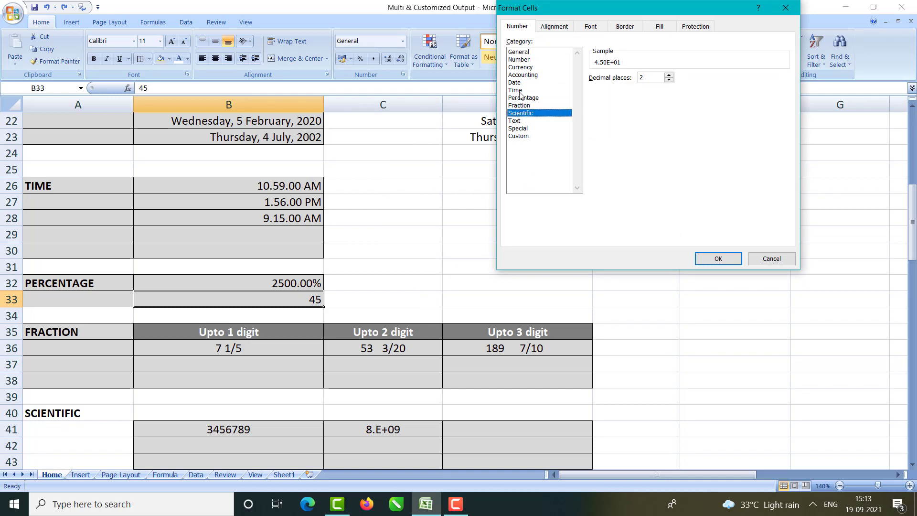
click(515, 90)
click(524, 98)
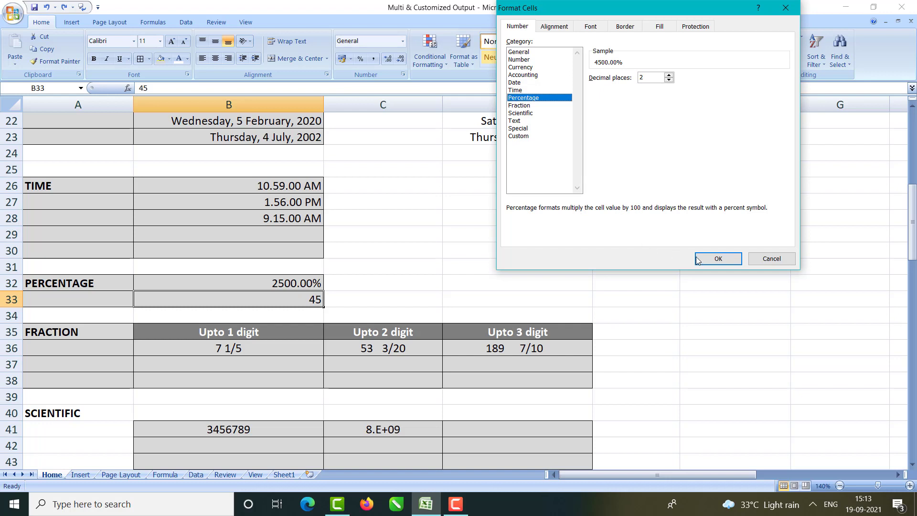
click(711, 260)
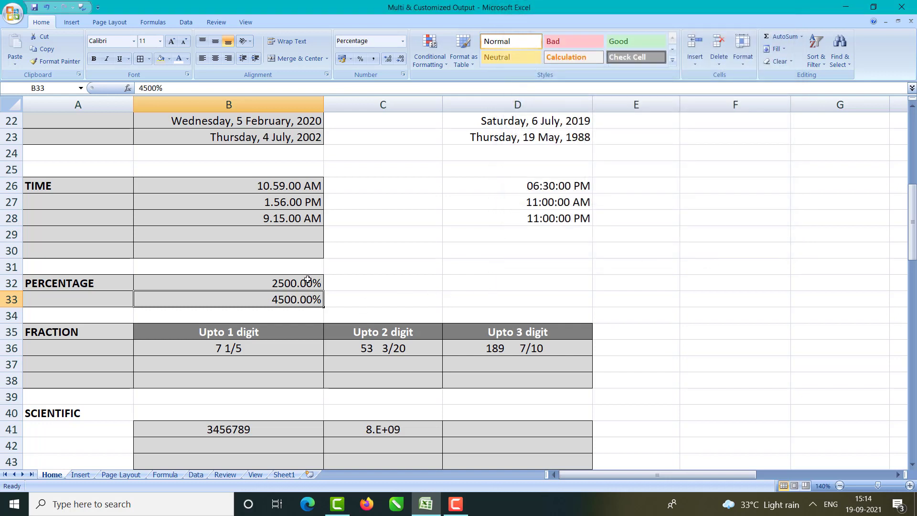
drag(307, 283, 304, 298)
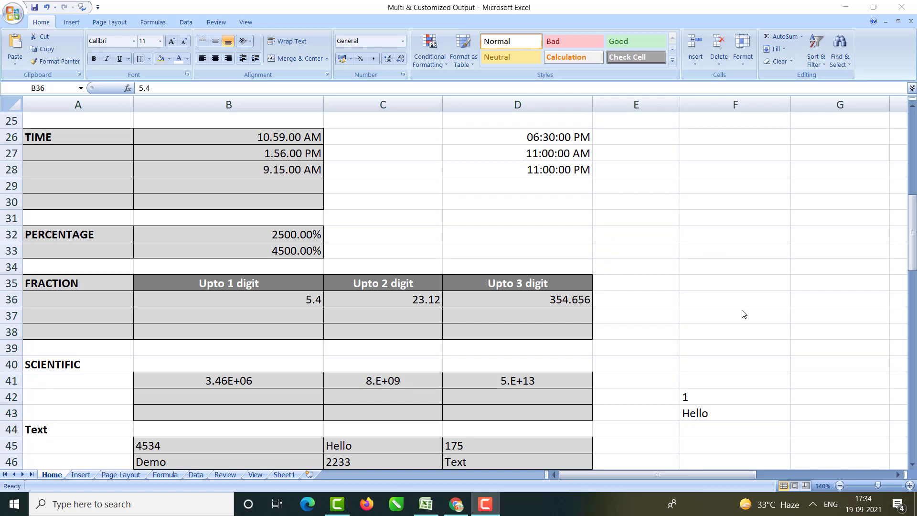
Step: Enter 5.4 in B37, which displays as the fraction 5 2/5
click(304, 316)
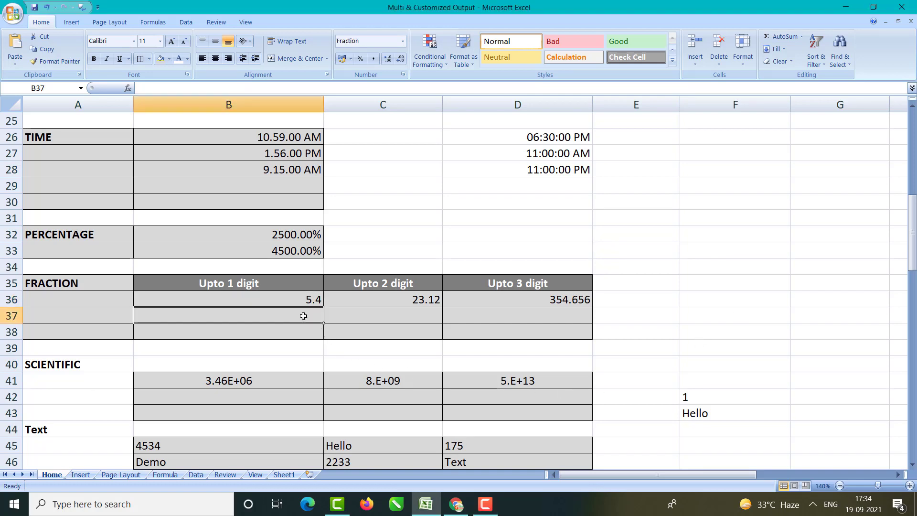
text(5.4)
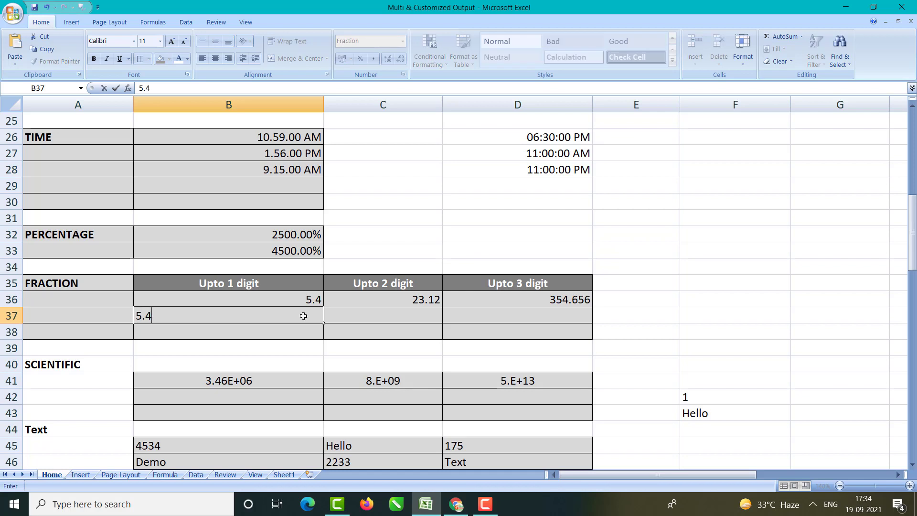
key(Return)
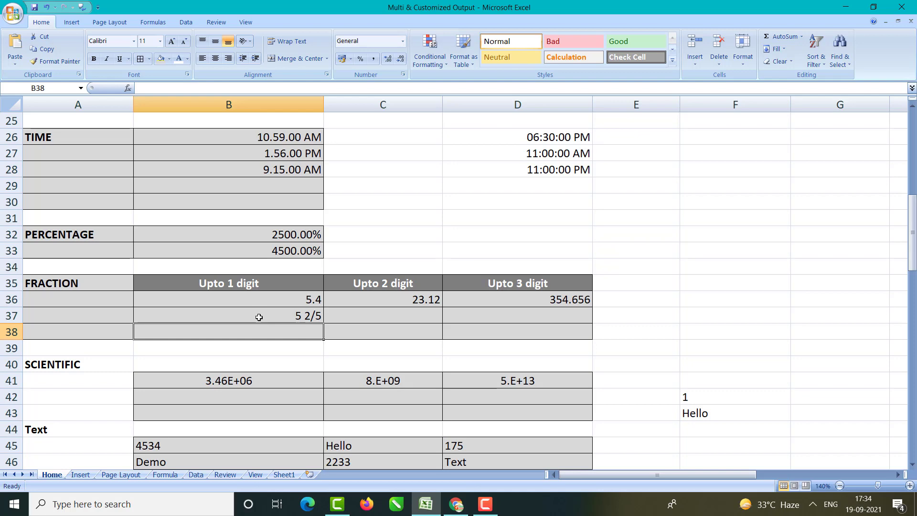
Step: Review the Fraction category in Format Cells and cancel without applying changes
key(ctrl+1)
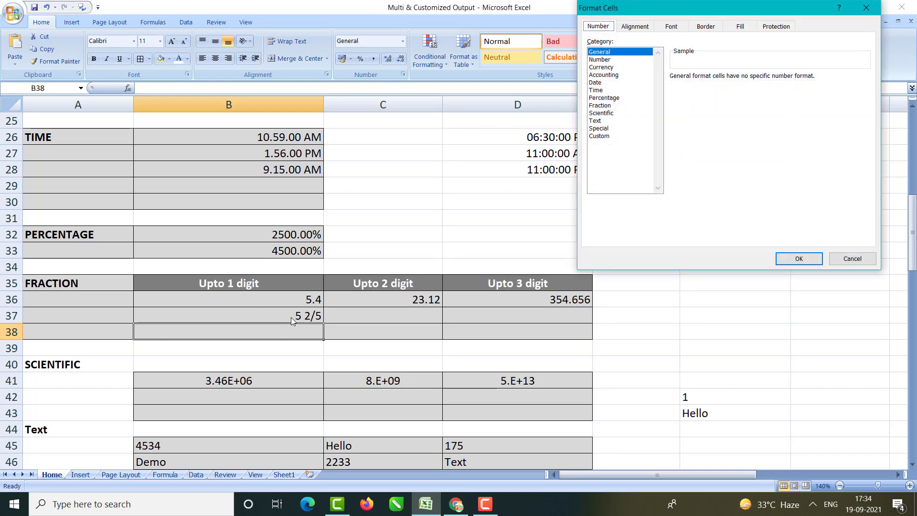
click(599, 105)
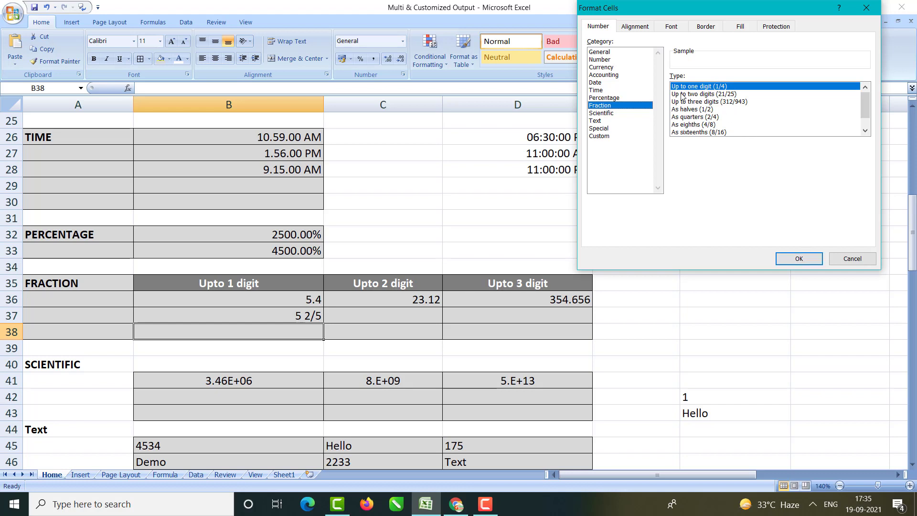
click(841, 260)
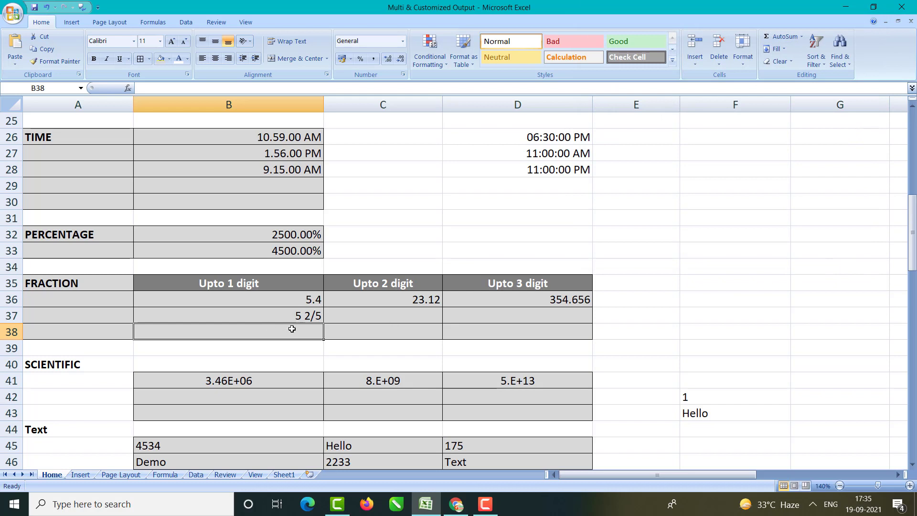
click(287, 311)
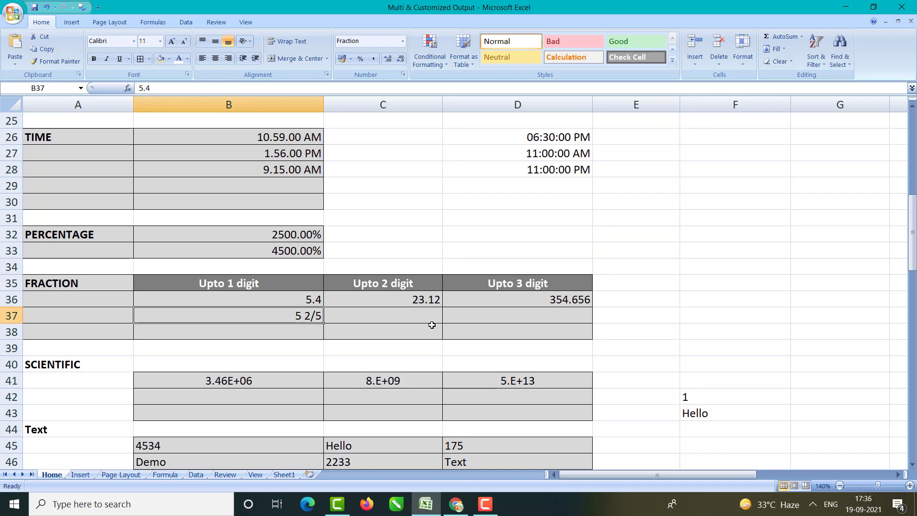
Step: Enter 23.12 in C37 and 354.656 in D37 below the fraction examples
click(417, 299)
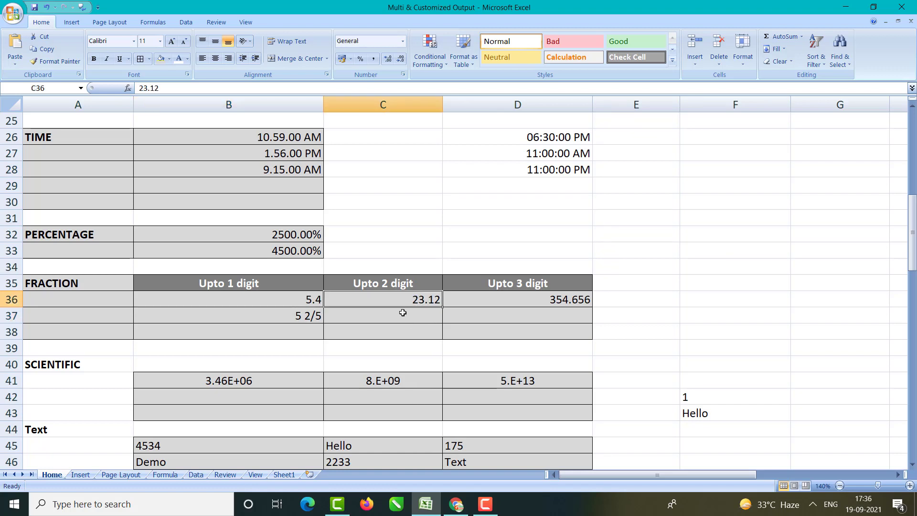
click(402, 313)
text(23)
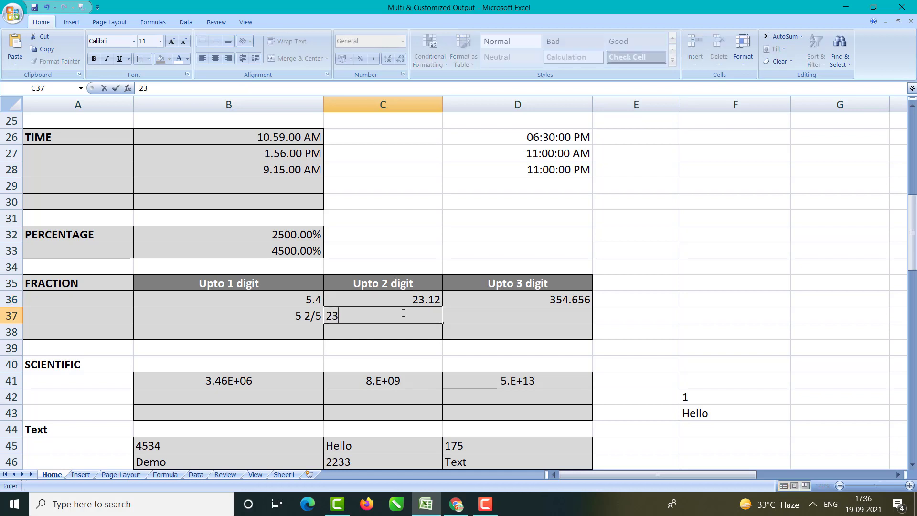
text(.12)
key(Return)
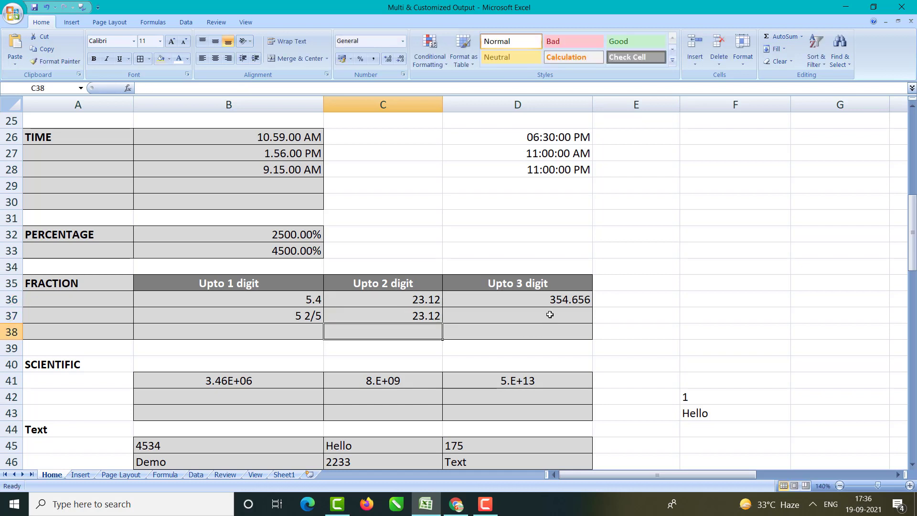
click(553, 297)
click(547, 312)
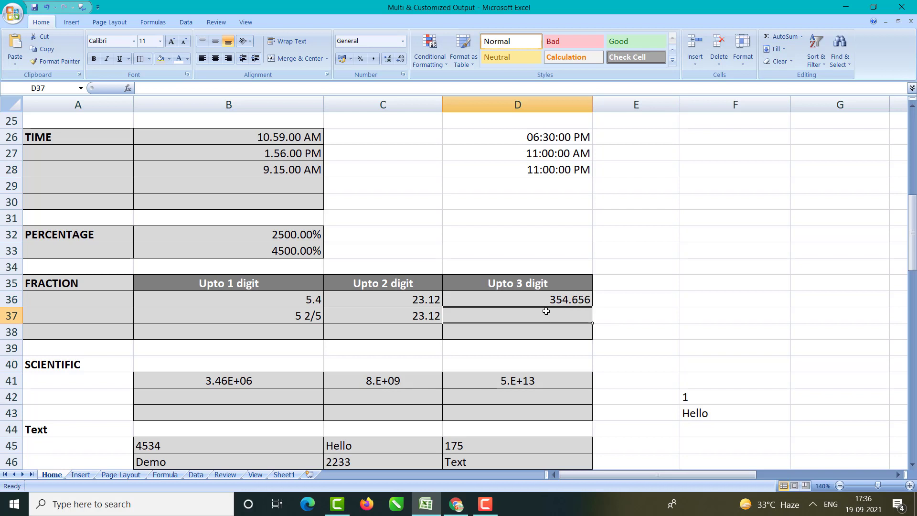
text(354.656)
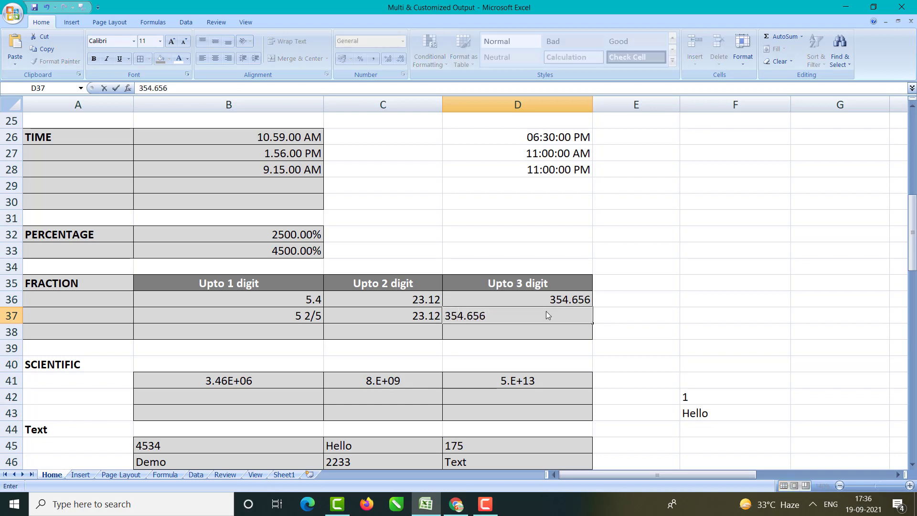
key(Return)
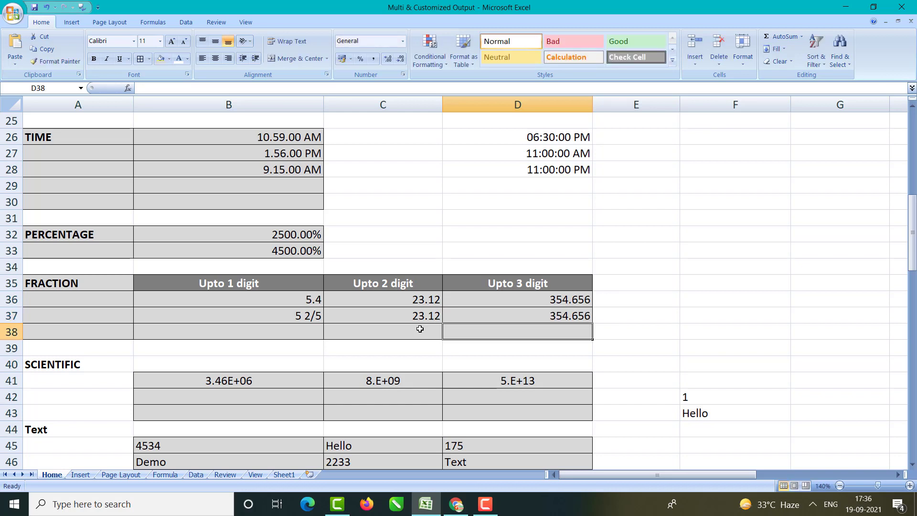
Step: Format C37 as Fraction up to two digits (23 3/25), then bring up Format Cells for D37
click(406, 317)
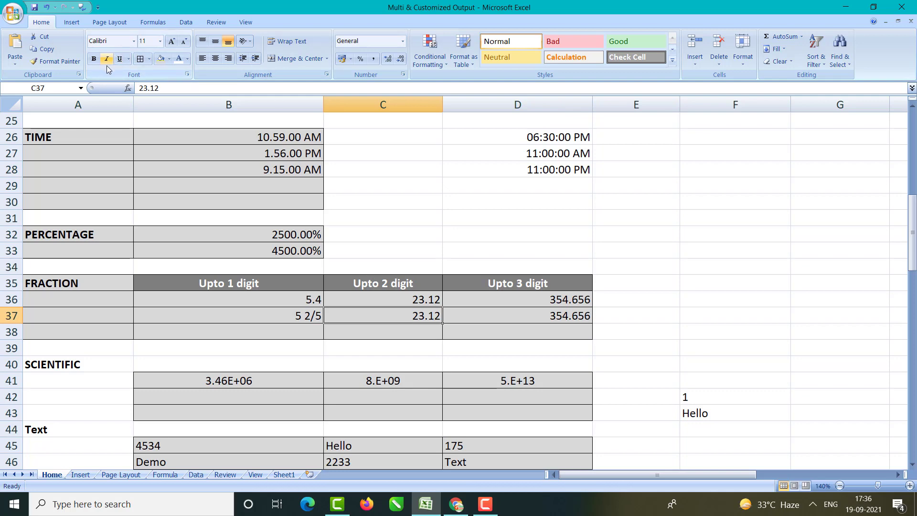
key(ctrl+1)
click(599, 106)
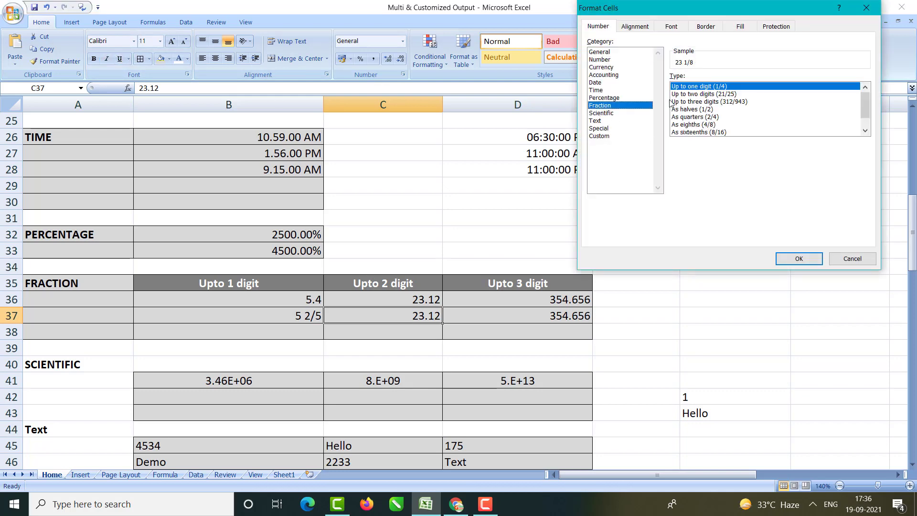
click(694, 95)
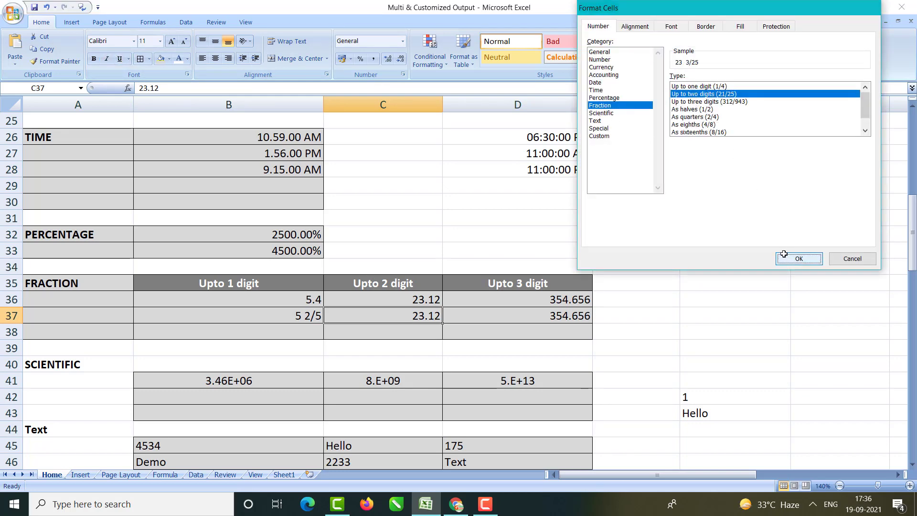
click(784, 257)
click(563, 317)
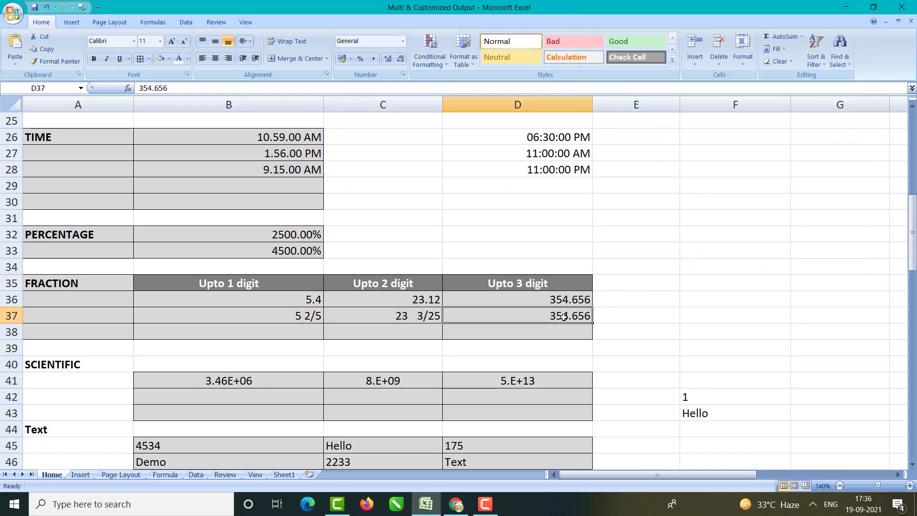
key(ctrl+1)
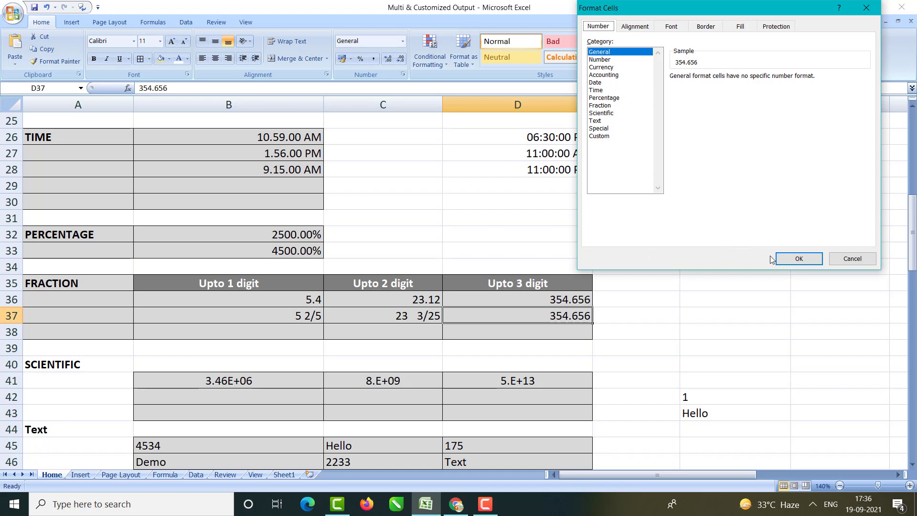
Step: Apply the Fraction 'Up to three digits' format to D37 so it reads 354 82/125
click(595, 113)
click(607, 105)
click(706, 101)
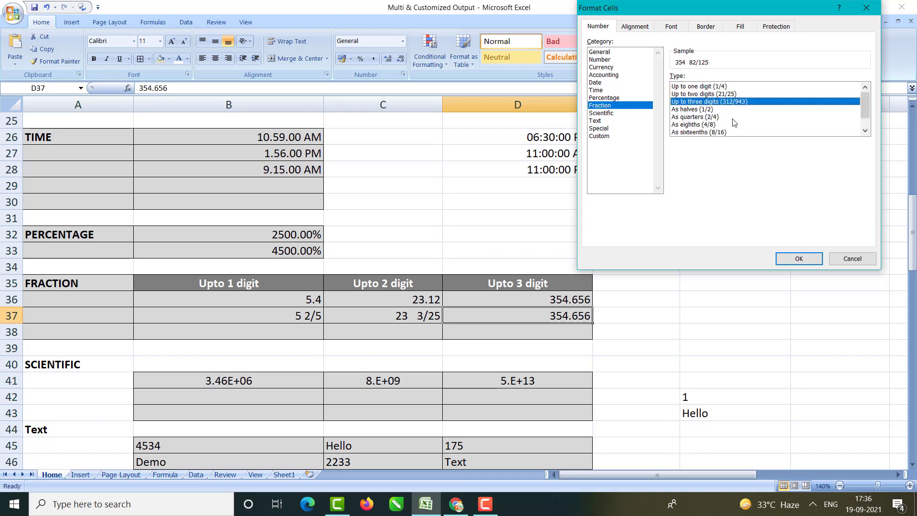
click(799, 258)
click(712, 283)
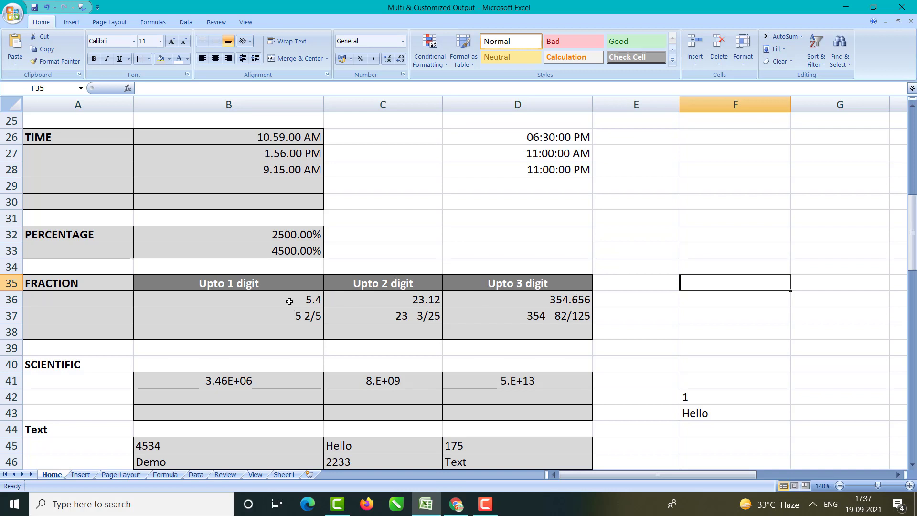
drag(286, 299, 287, 317)
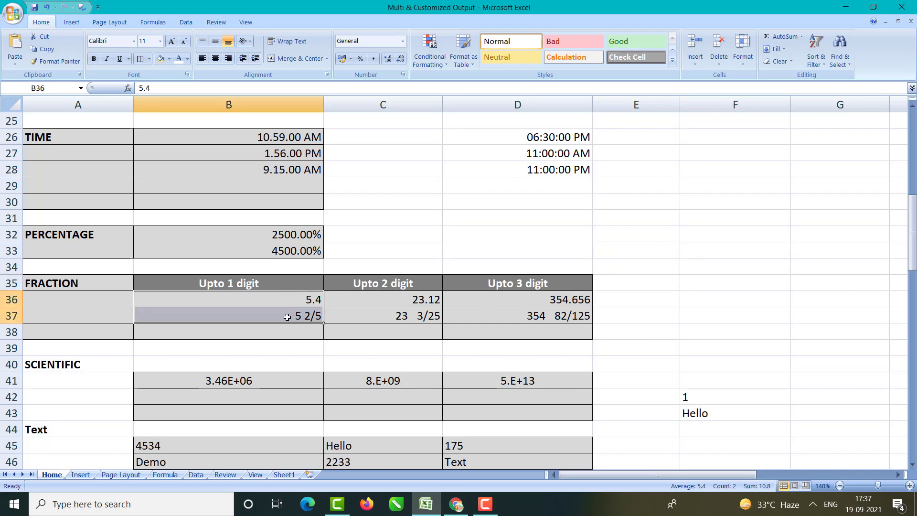
scroll(286, 318, down, 3)
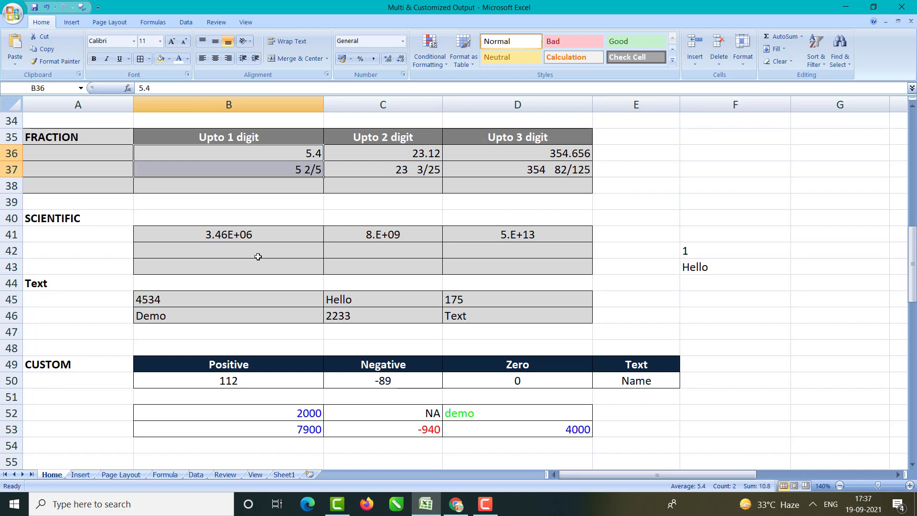
double_click(229, 232)
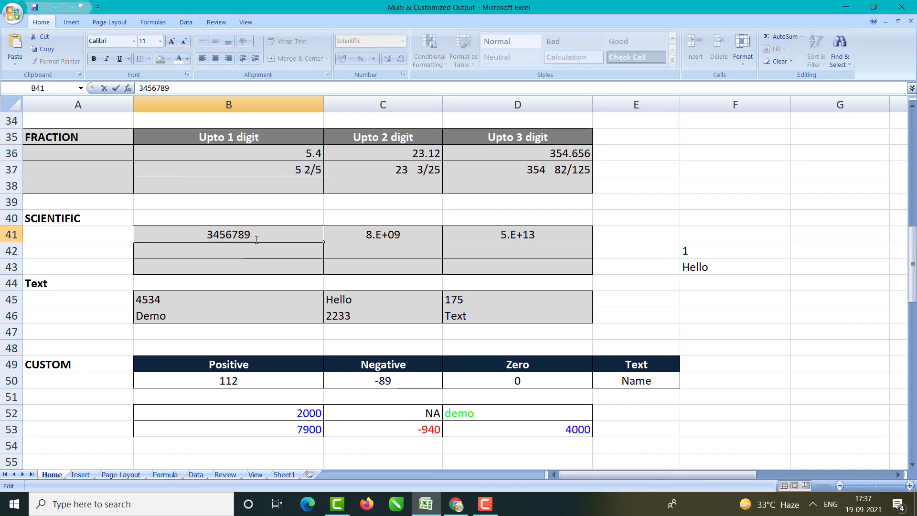
key(Return)
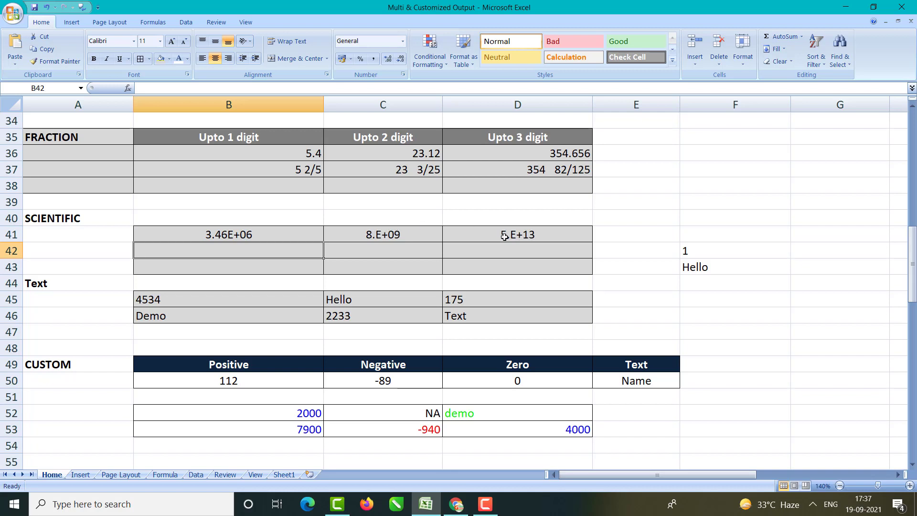
double_click(231, 235)
mouse_move(251, 235)
mouse_down()
mouse_move(211, 234)
mouse_move(251, 234)
mouse_up()
click(211, 234)
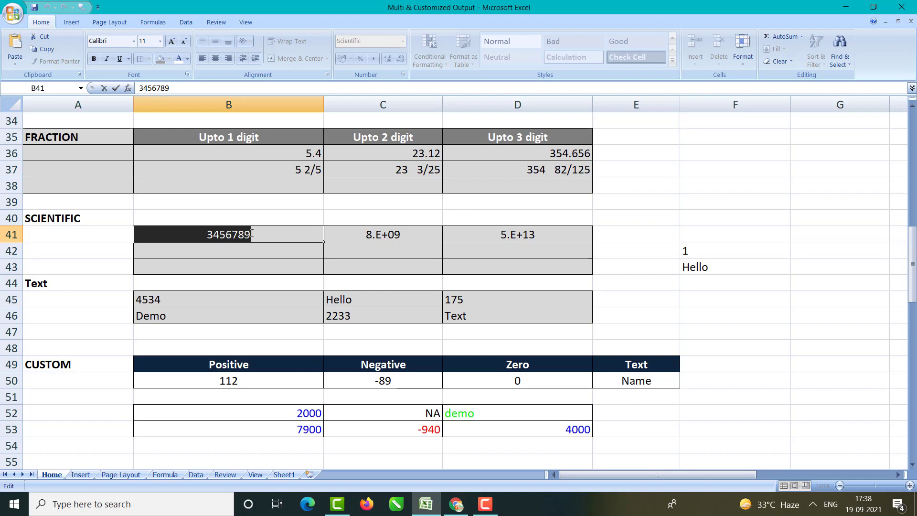
double_click(410, 239)
drag(354, 238, 425, 236)
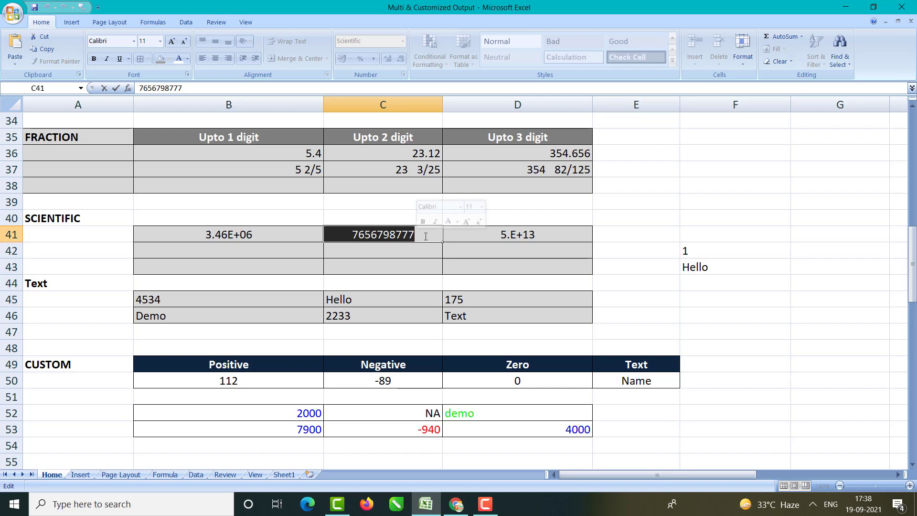
key(Return)
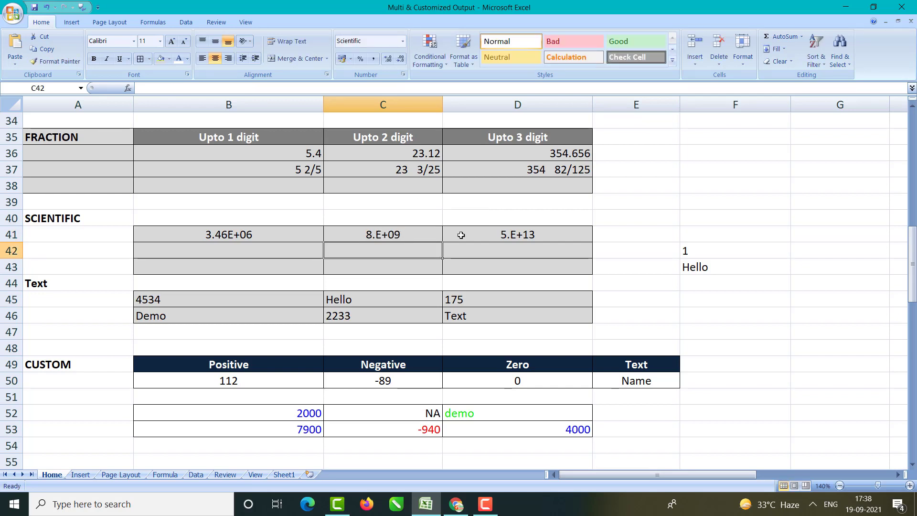
double_click(545, 235)
drag(476, 235, 495, 236)
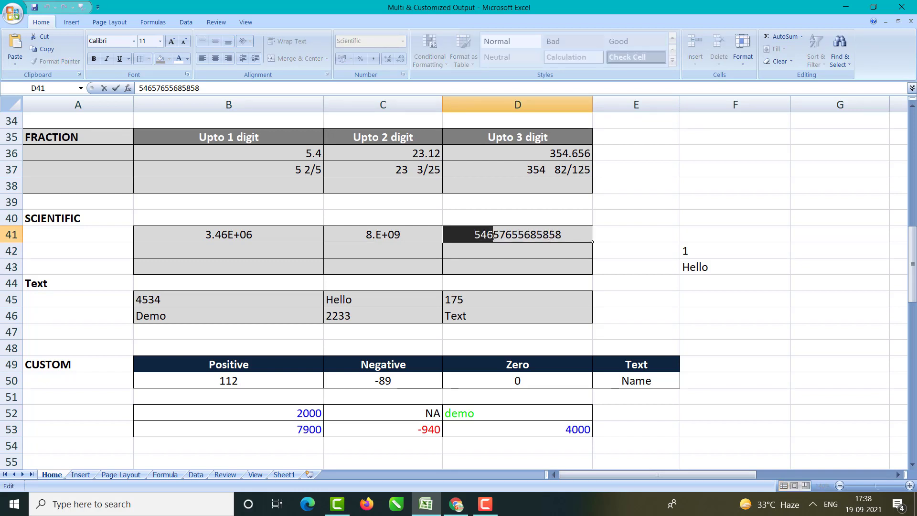
click(495, 236)
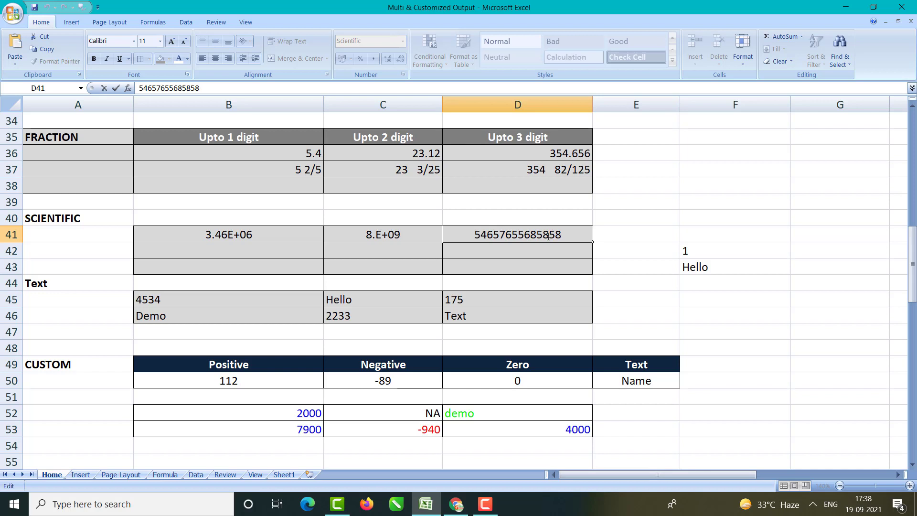
drag(550, 235, 568, 234)
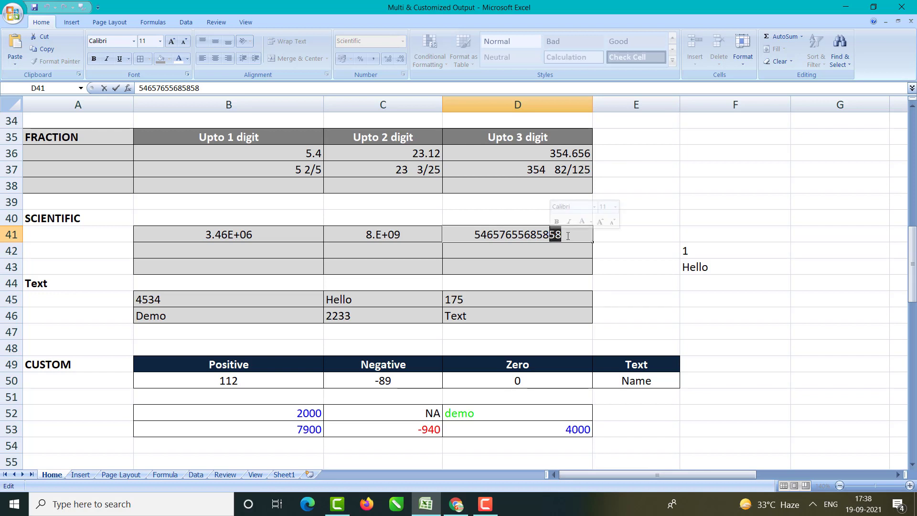
key(Return)
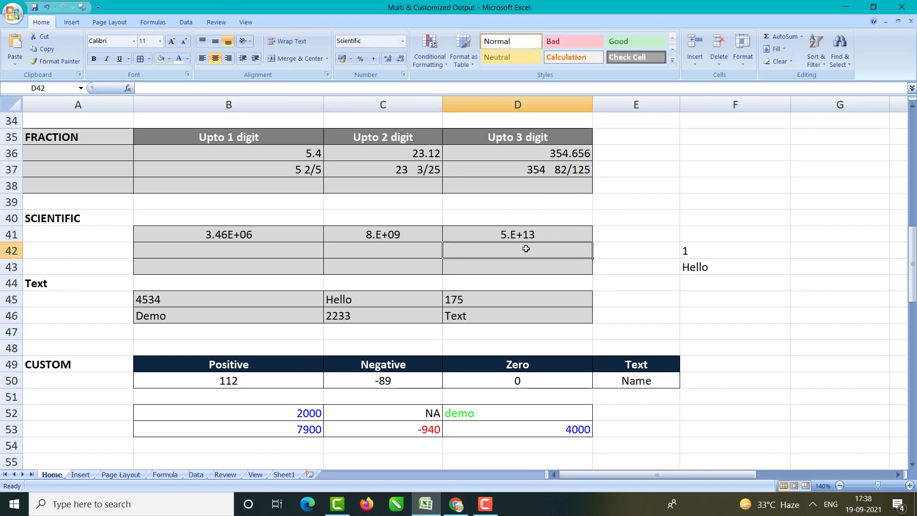
Step: Enter the number 6456546 in B42 and check its stored value
click(279, 250)
text(6456546)
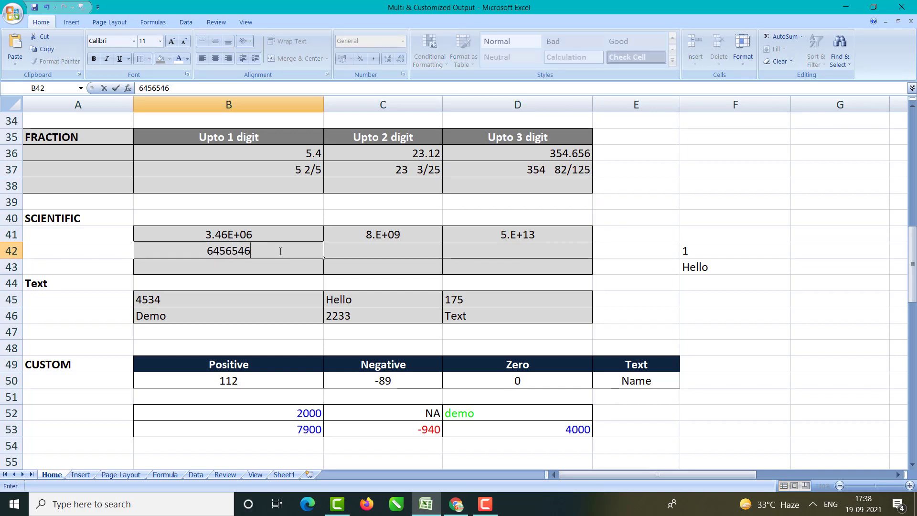
key(Return)
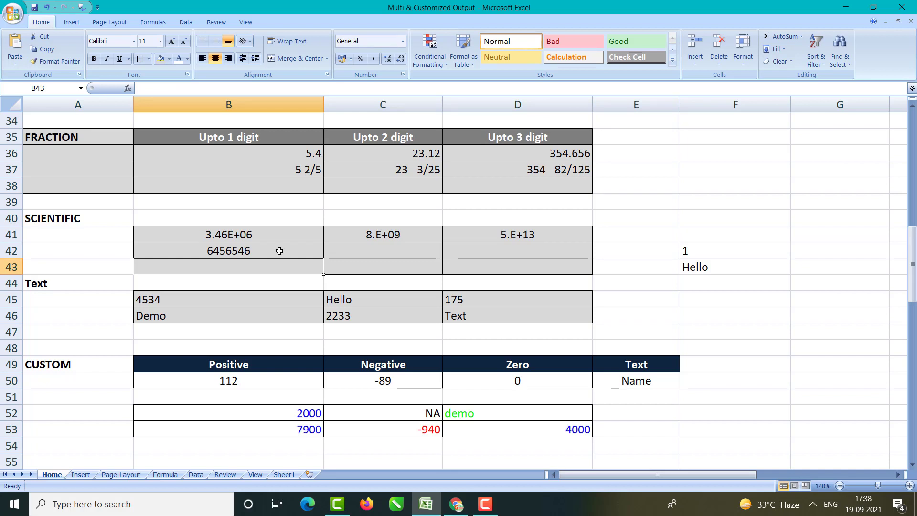
click(237, 250)
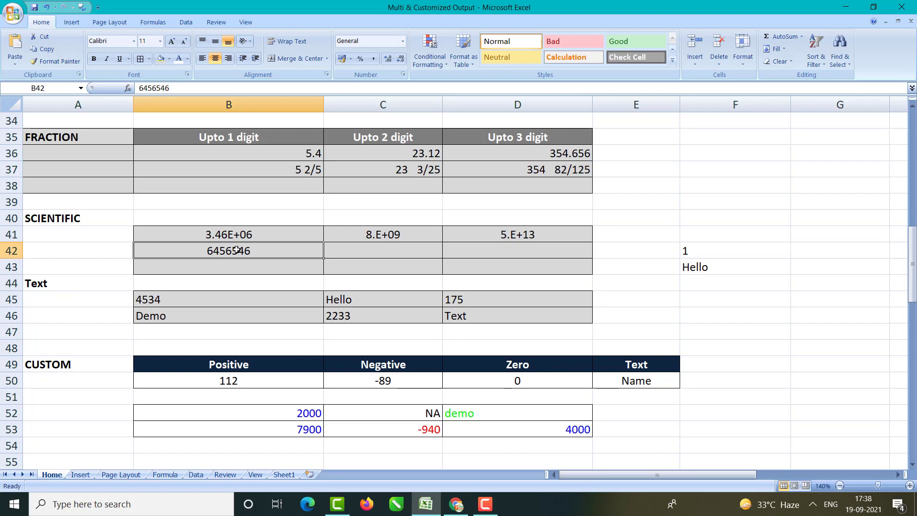
click(252, 286)
click(250, 252)
double_click(261, 252)
key(Return)
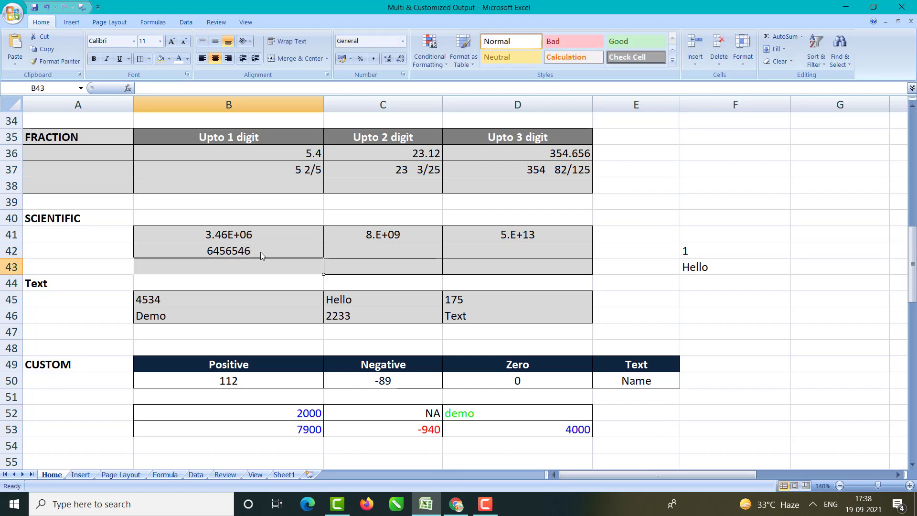
Step: Format B42 as Scientific with 0 decimal places so it reads 6.E+06
click(260, 252)
key(ctrl+1)
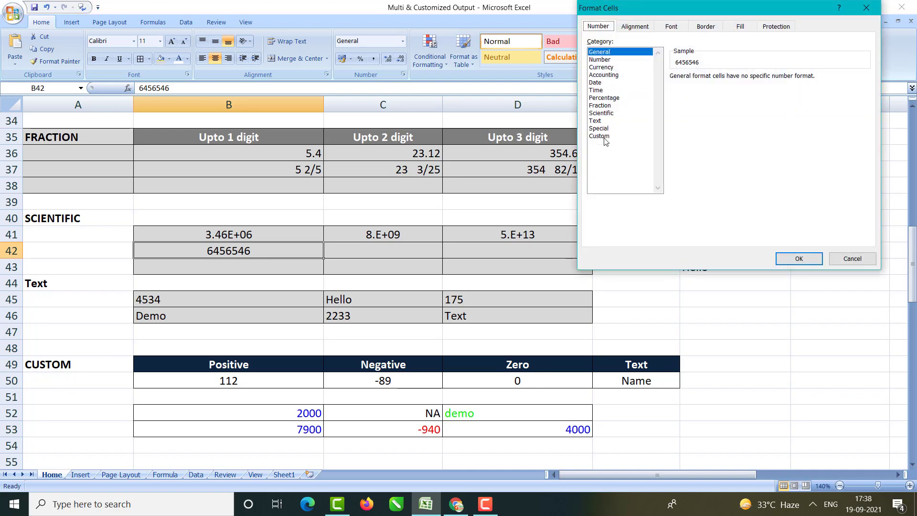
click(601, 105)
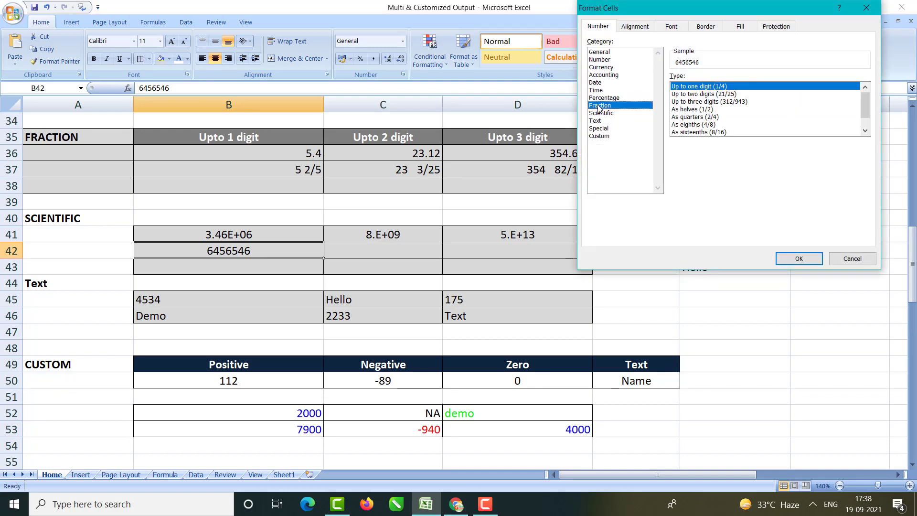
click(601, 114)
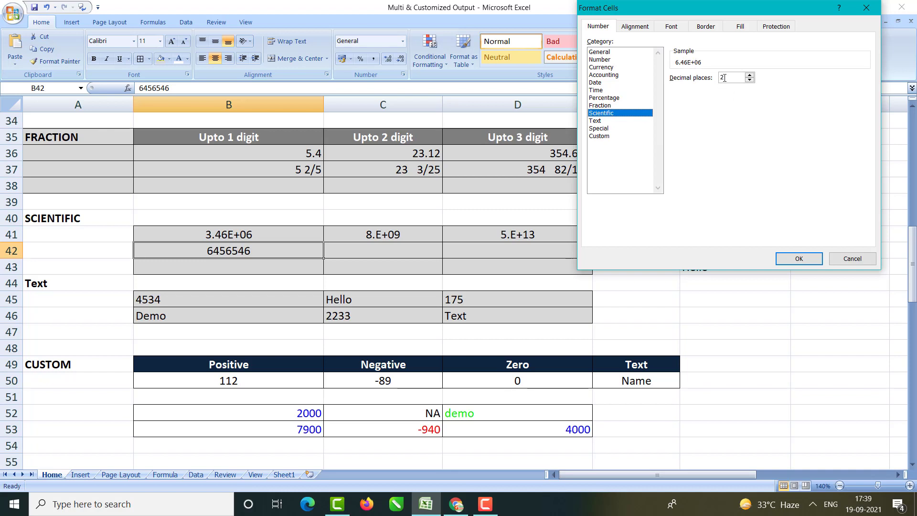
click(750, 80)
click(799, 259)
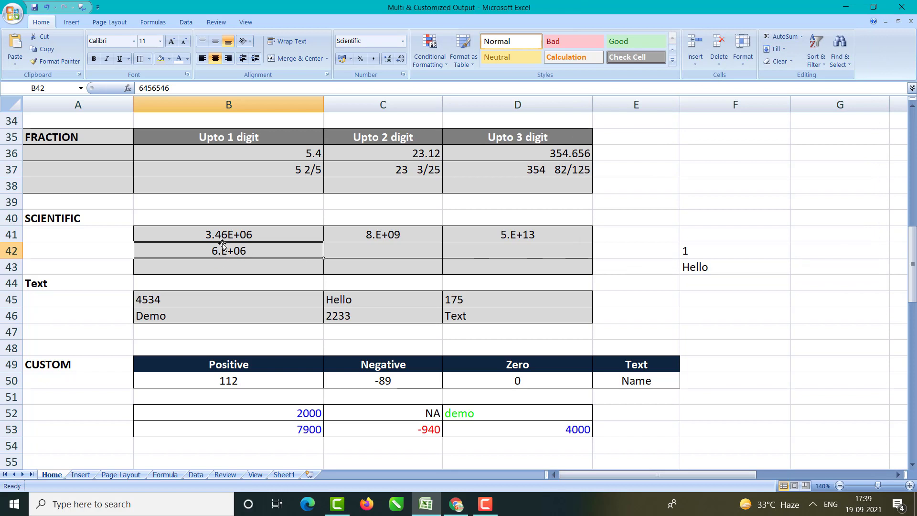
Step: Inspect B42's stored value in edit mode and leave it unchanged
double_click(251, 252)
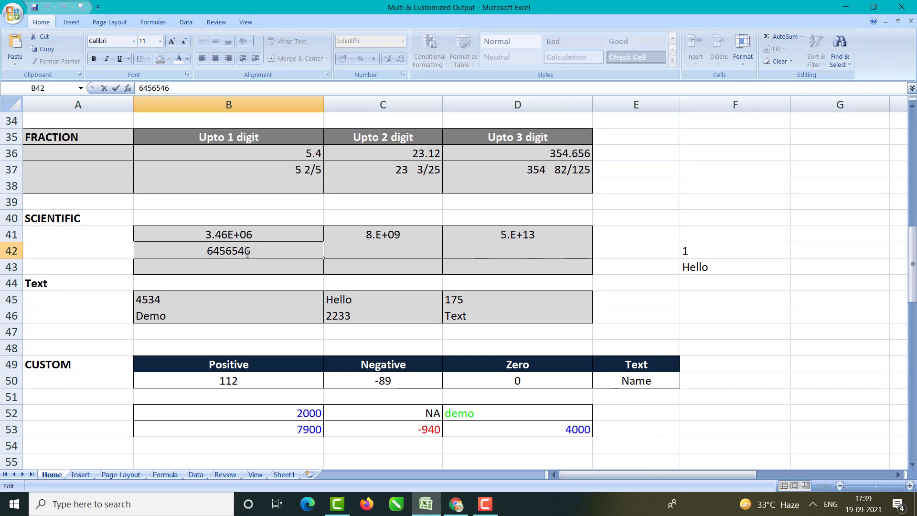
drag(251, 252, 225, 252)
double_click(224, 252)
click(264, 263)
Step: Enter 34654465 in C42 and 546456 in C43, shown in scientific notation
click(349, 251)
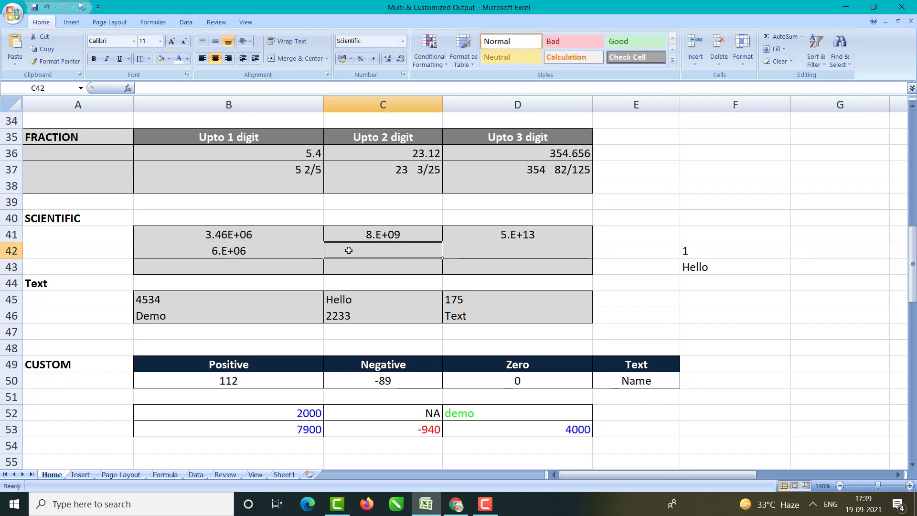
text(34654465)
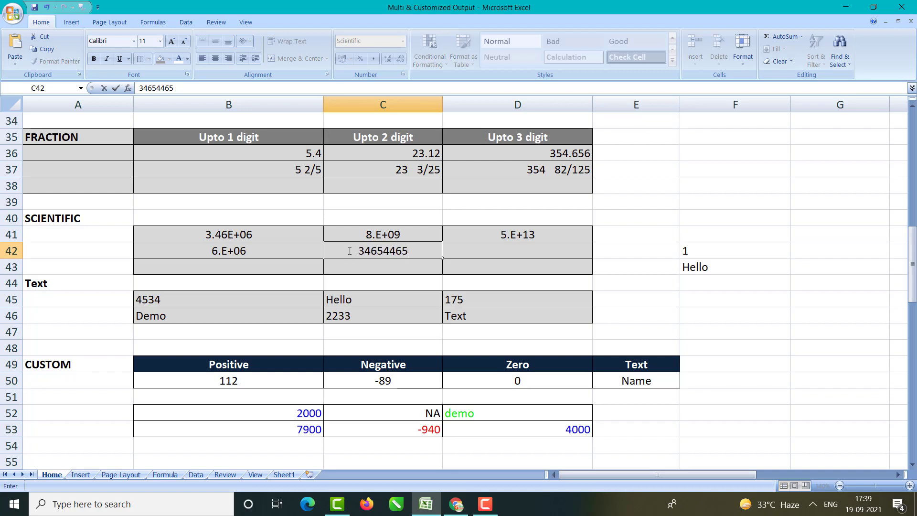
key(Return)
click(382, 251)
double_click(382, 251)
key(Return)
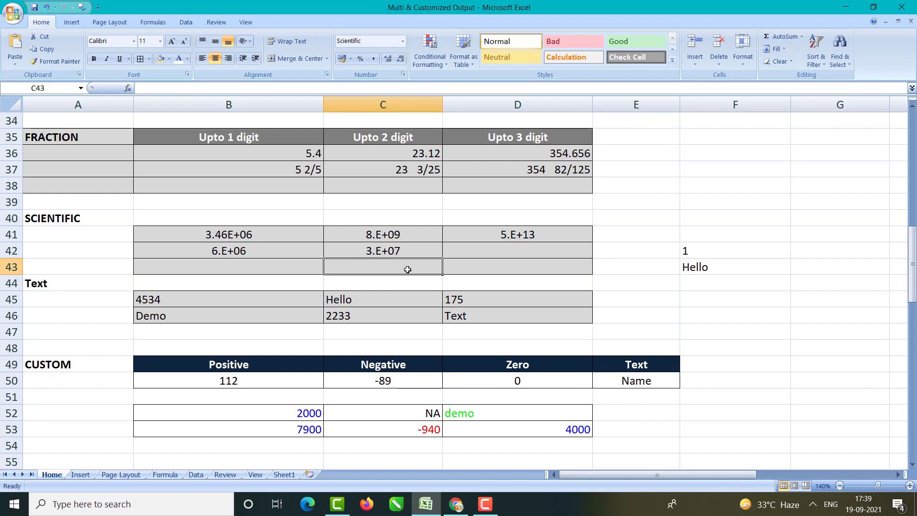
text(546456)
key(Return)
click(331, 269)
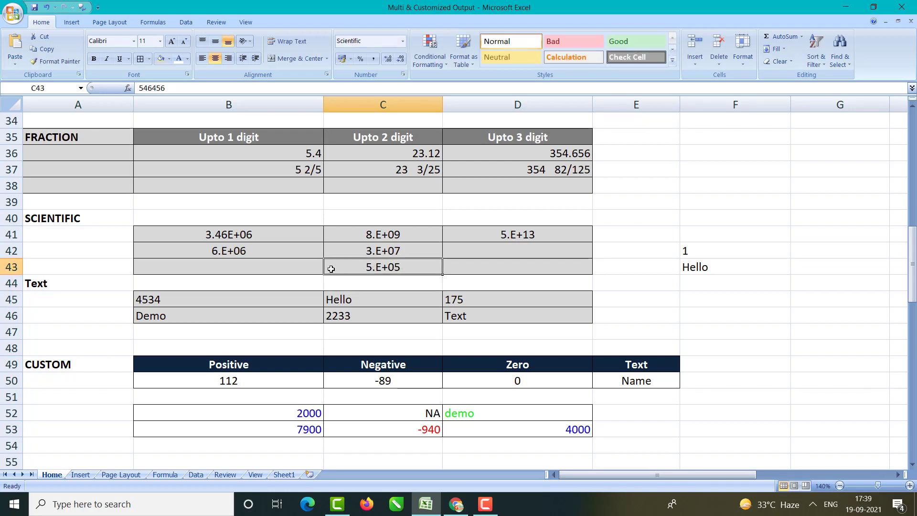
click(313, 267)
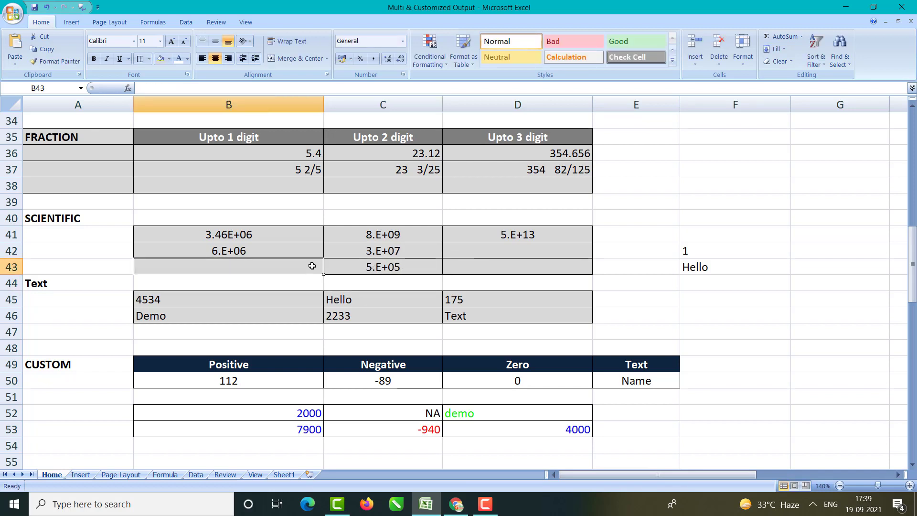
Step: Enter 534545 in D43 and 656675 in G42
click(527, 269)
text(534545)
key(Return)
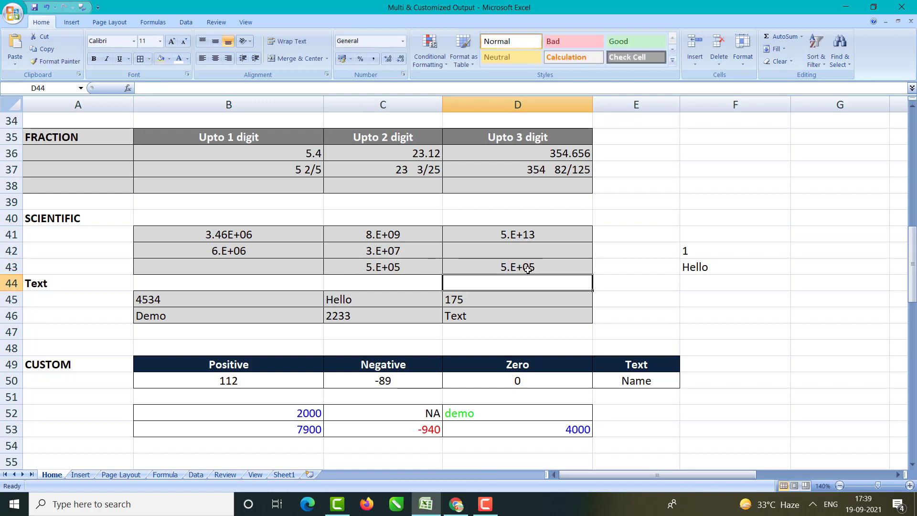
click(527, 268)
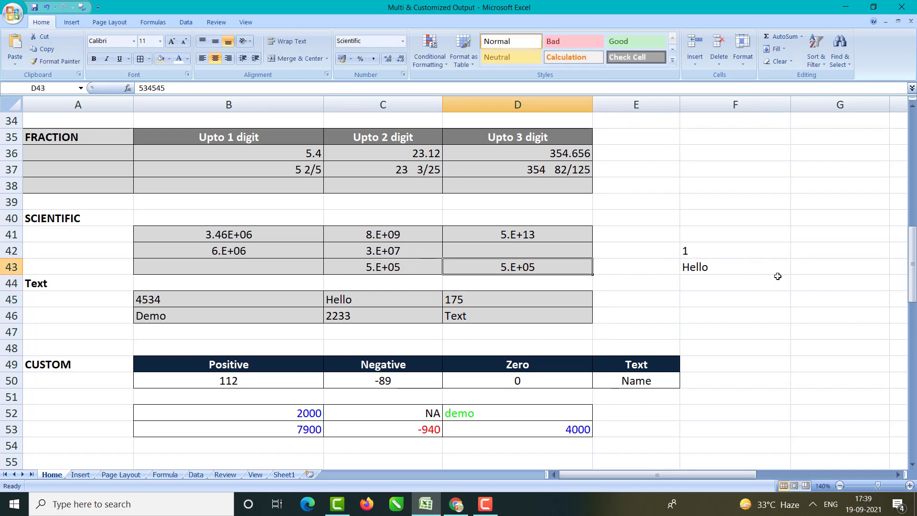
click(811, 256)
text(656675)
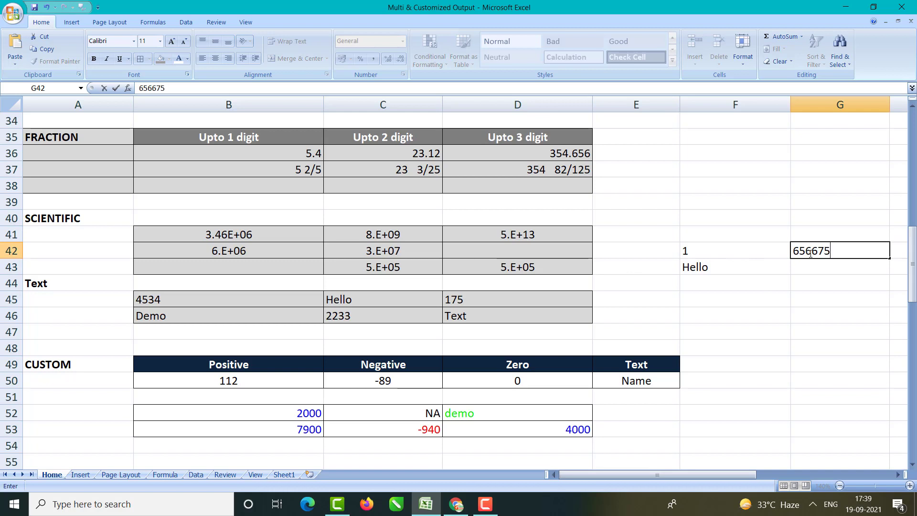
key(Return)
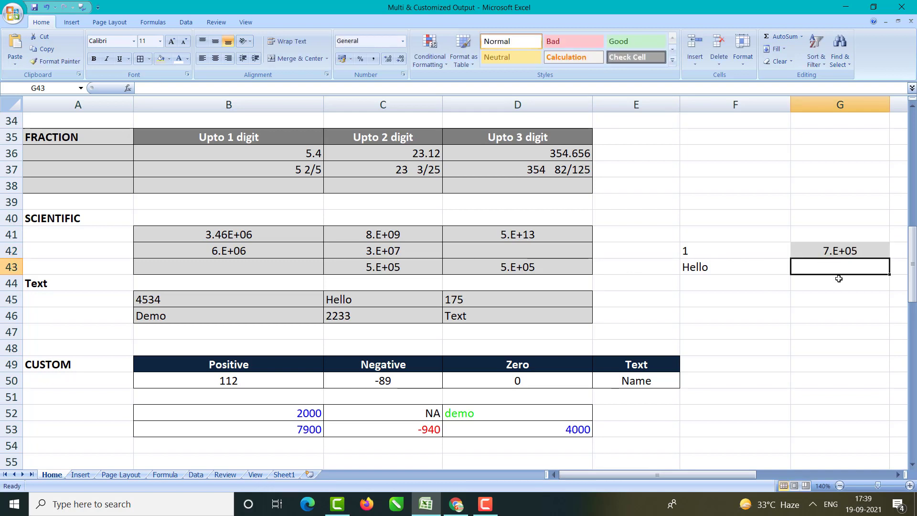
Step: Enter 645656 in G46 and check G42's applied format
click(821, 313)
text(645656)
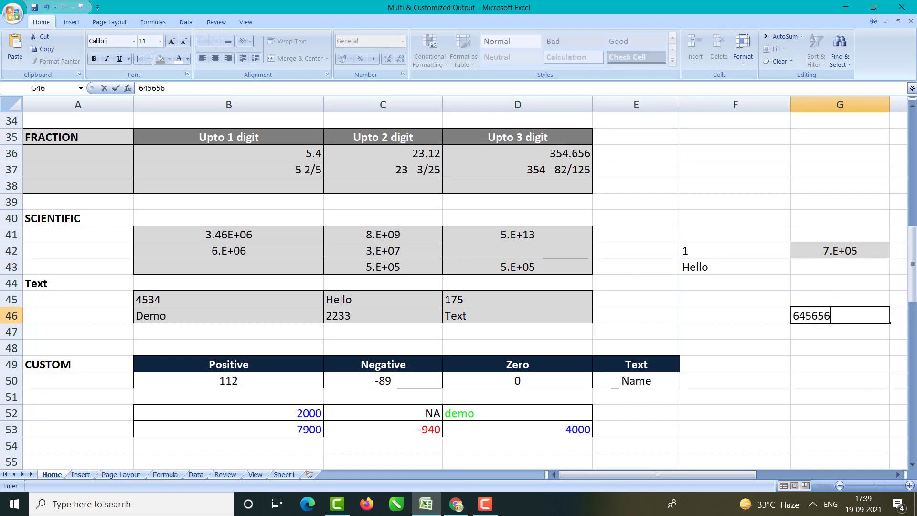
key(Return)
click(829, 361)
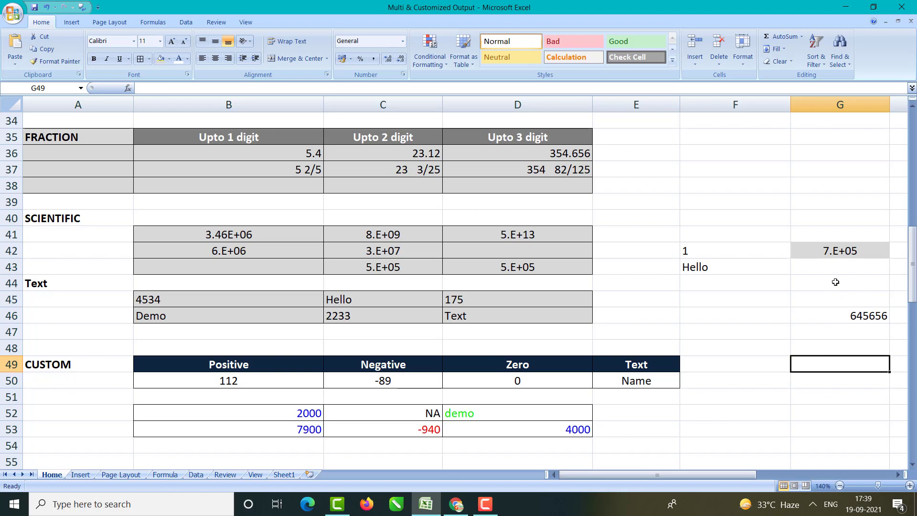
click(828, 254)
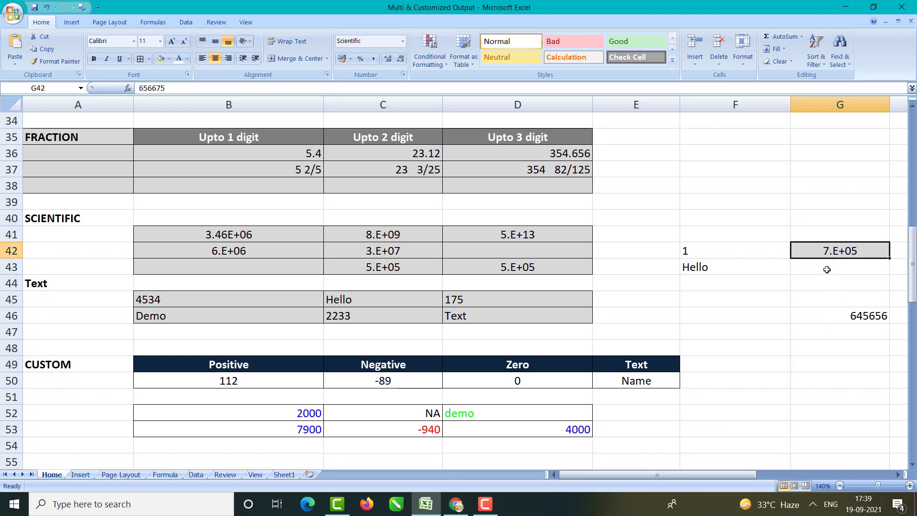
click(842, 316)
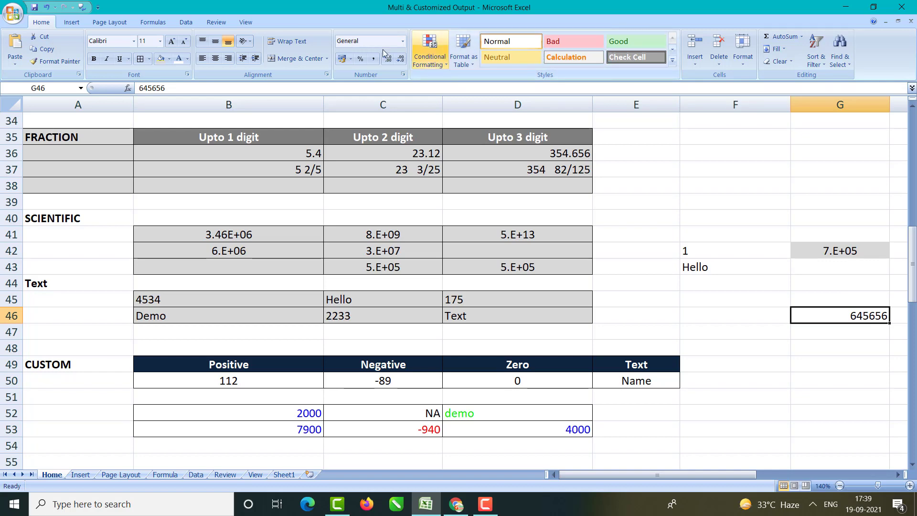
Step: Open G46's number formats twice and close them without applying anything
click(404, 74)
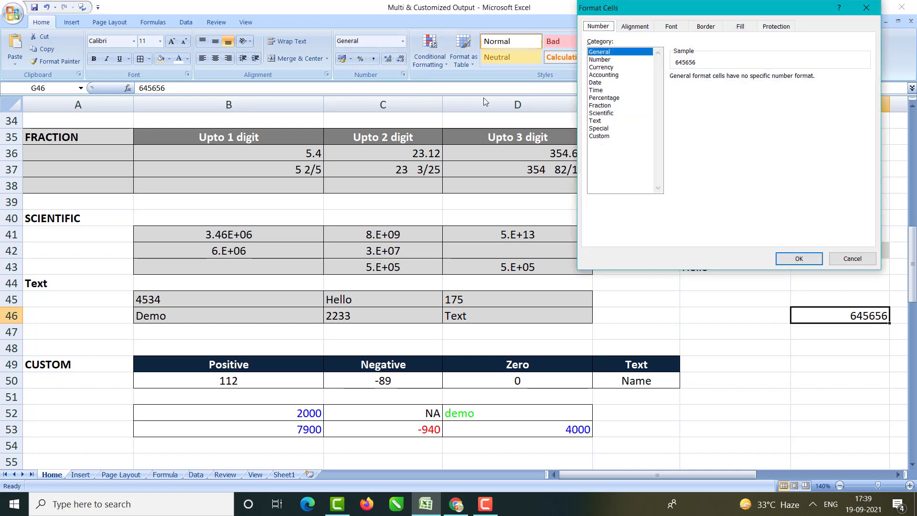
click(603, 105)
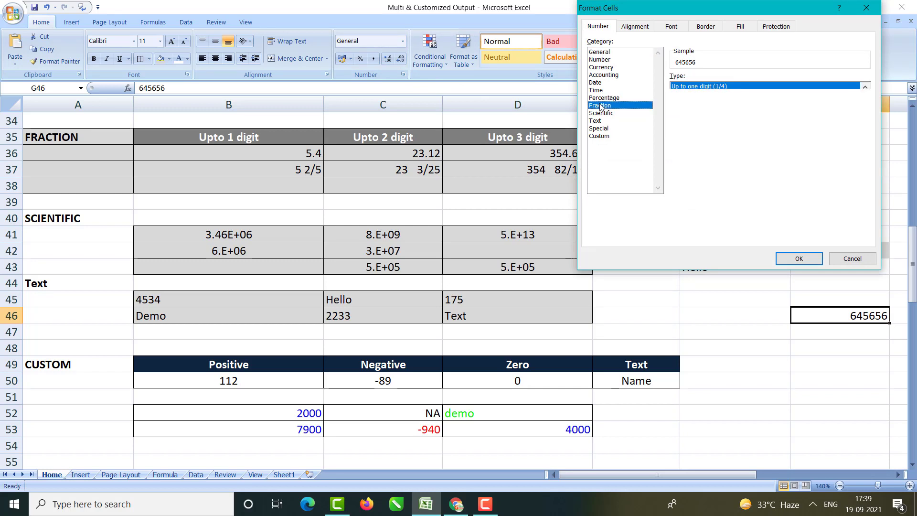
click(602, 113)
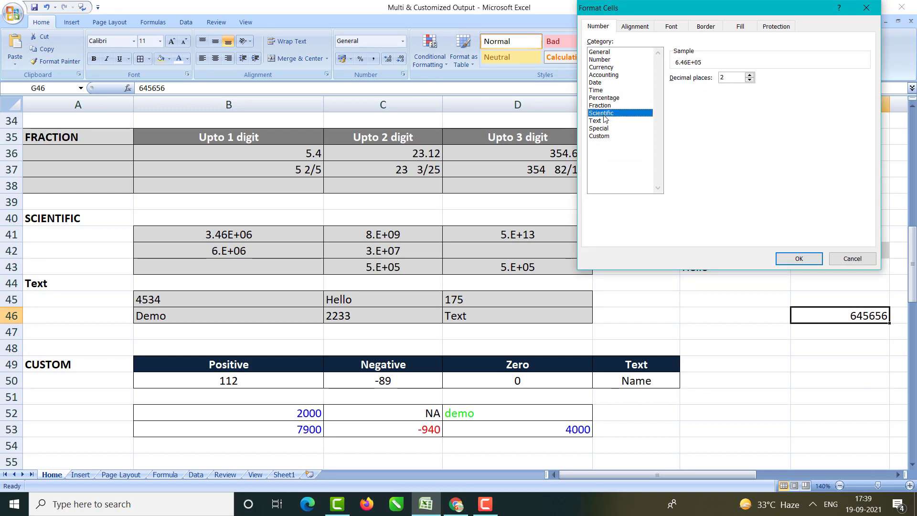
click(868, 7)
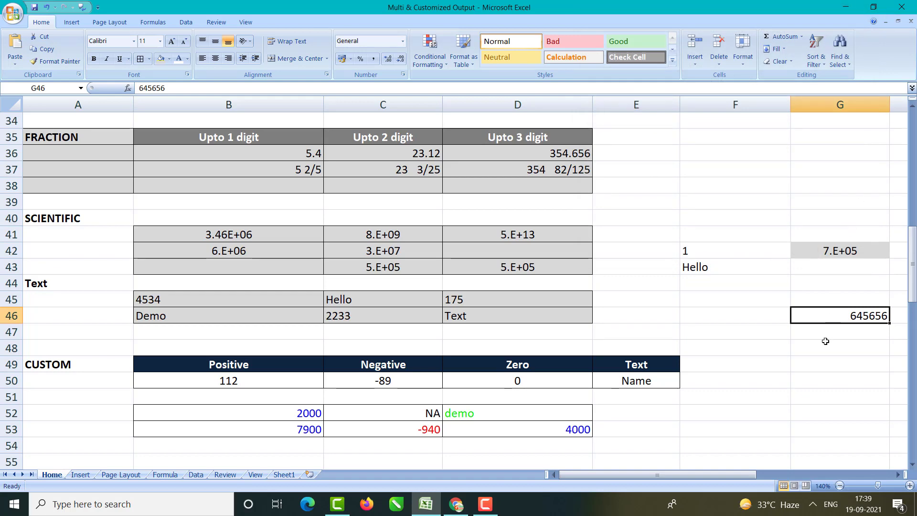
click(829, 362)
click(847, 316)
key(ctrl+1)
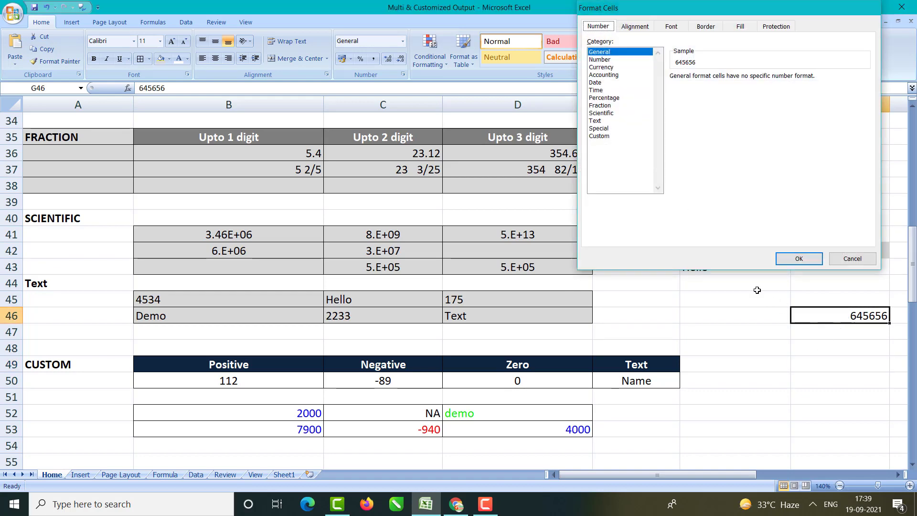
key(Escape)
click(855, 365)
Step: Format G46 as Scientific with 2 decimal places, displaying 6.46E+05
click(846, 318)
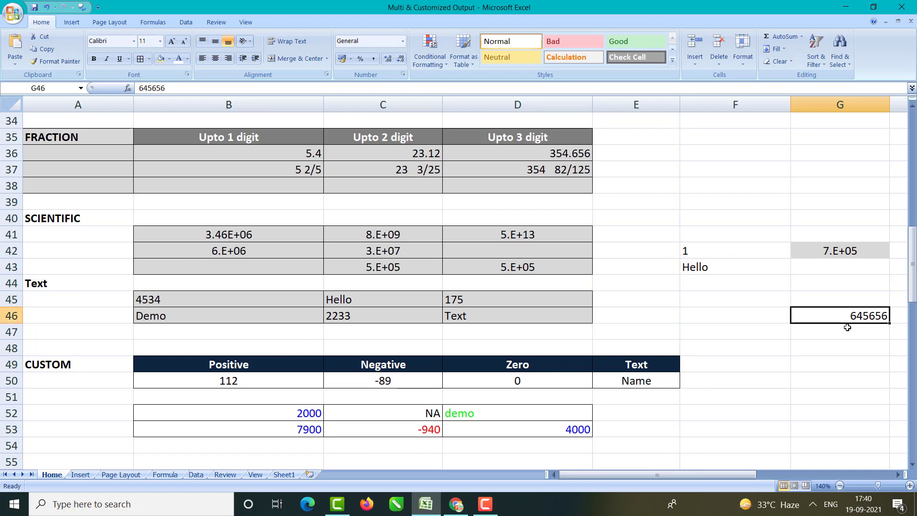
key(ctrl+1)
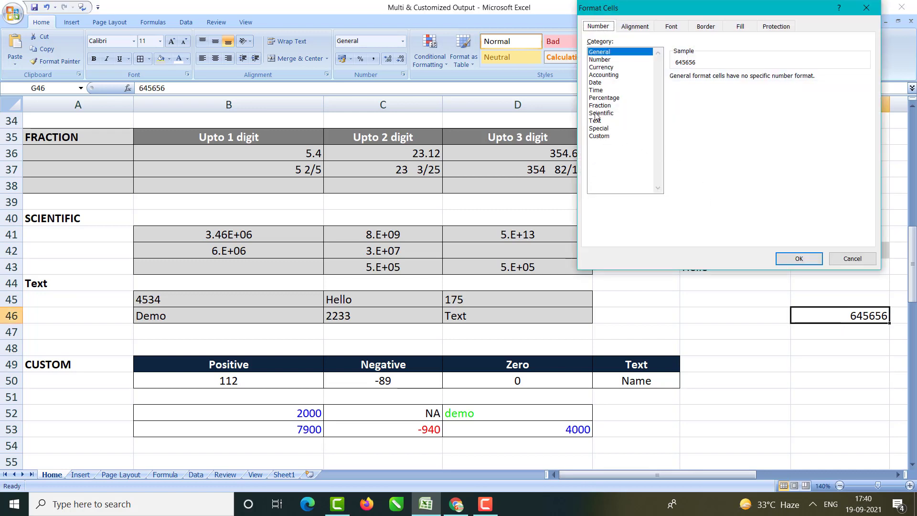
click(595, 115)
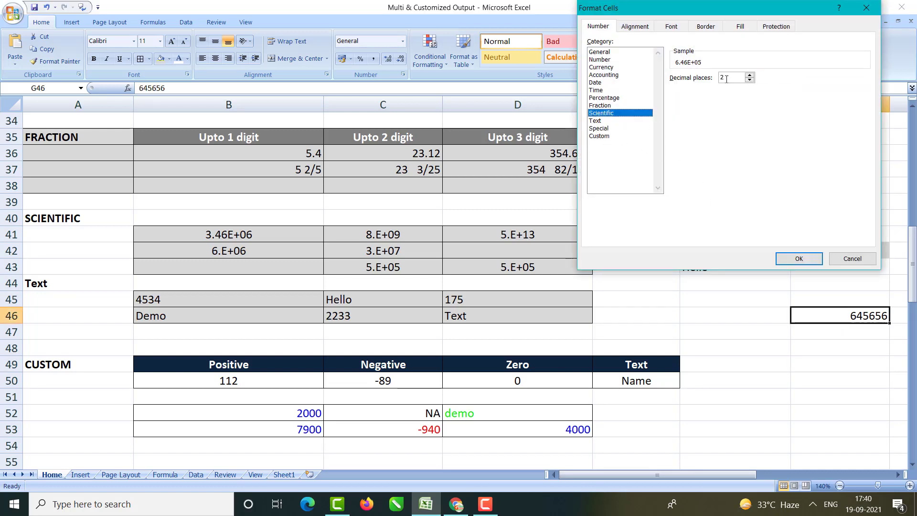
click(796, 259)
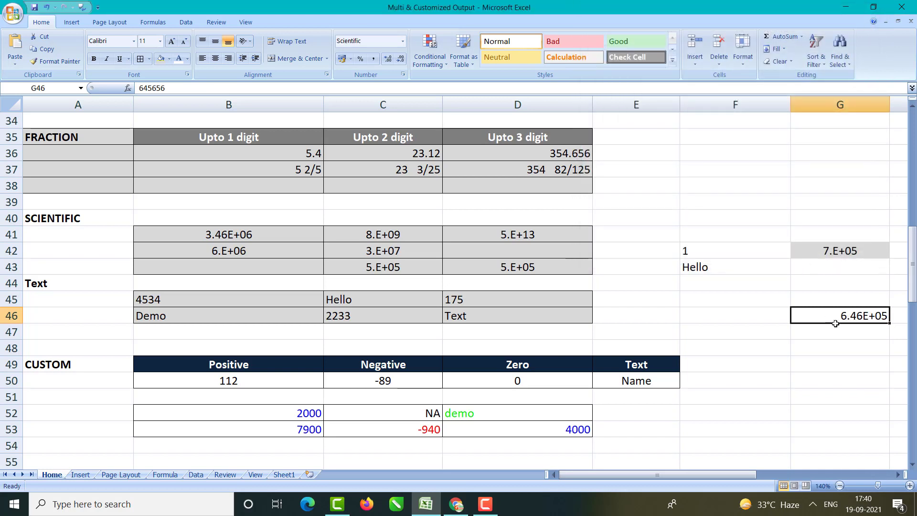
click(866, 386)
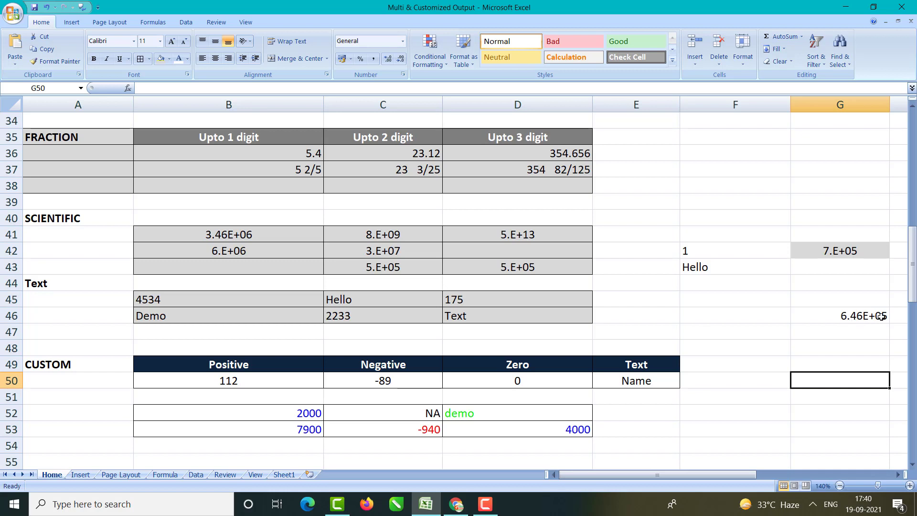
Step: Inspect G46's stored value 645656 in edit mode
double_click(863, 316)
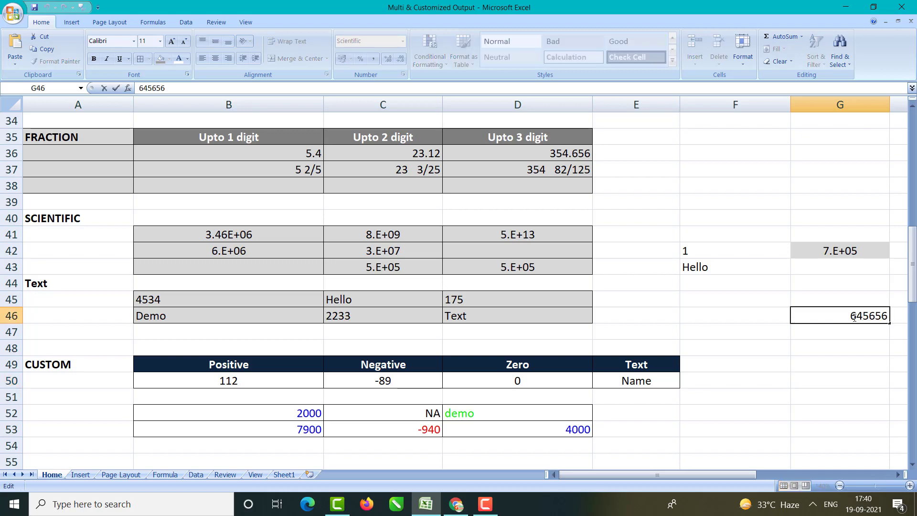
drag(851, 316, 871, 317)
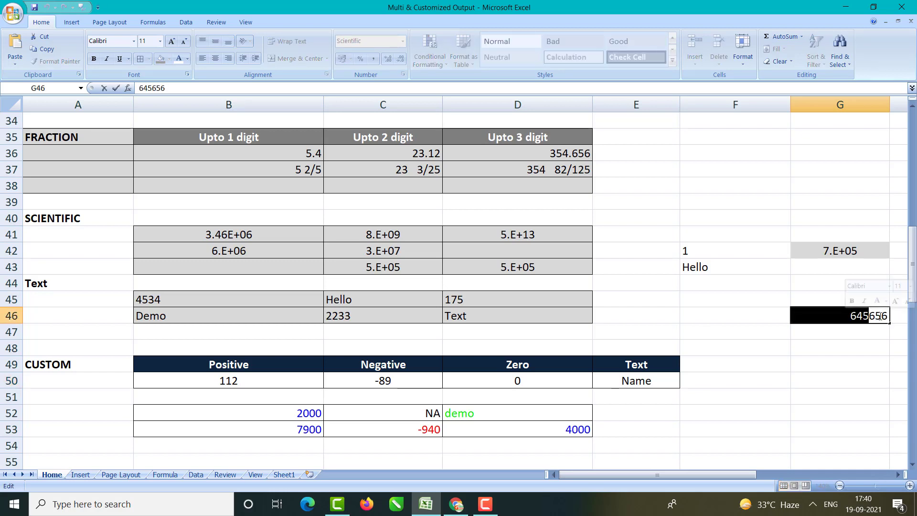
click(814, 342)
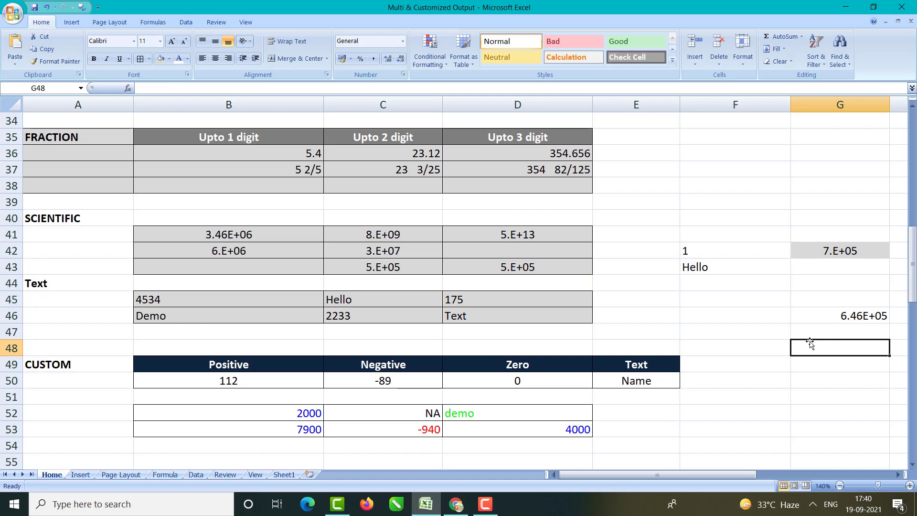
Step: Delete the values in G41:G47 and clear their formats with Clear Formats
drag(800, 234, 881, 332)
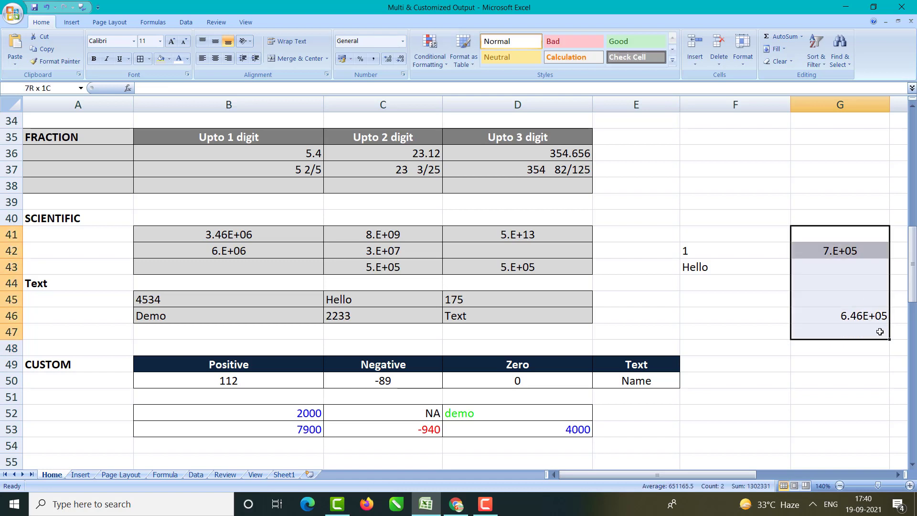
key(Delete)
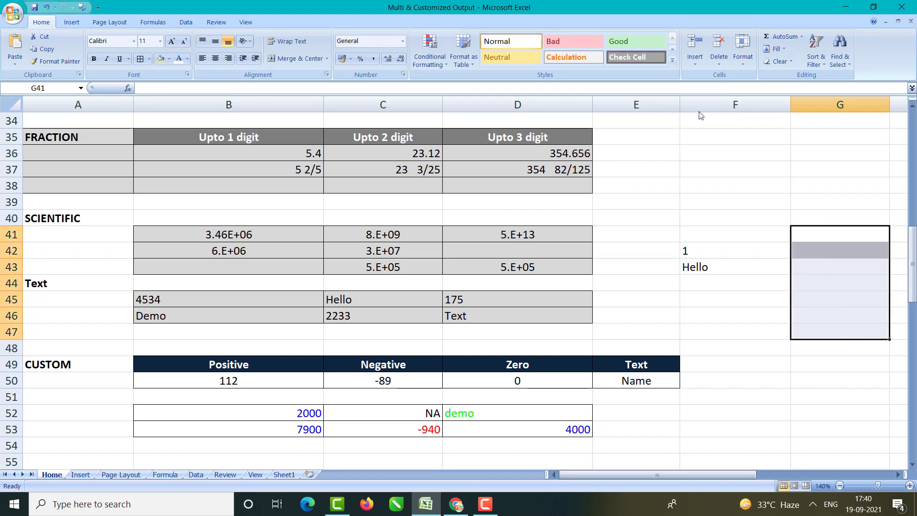
click(743, 57)
click(778, 62)
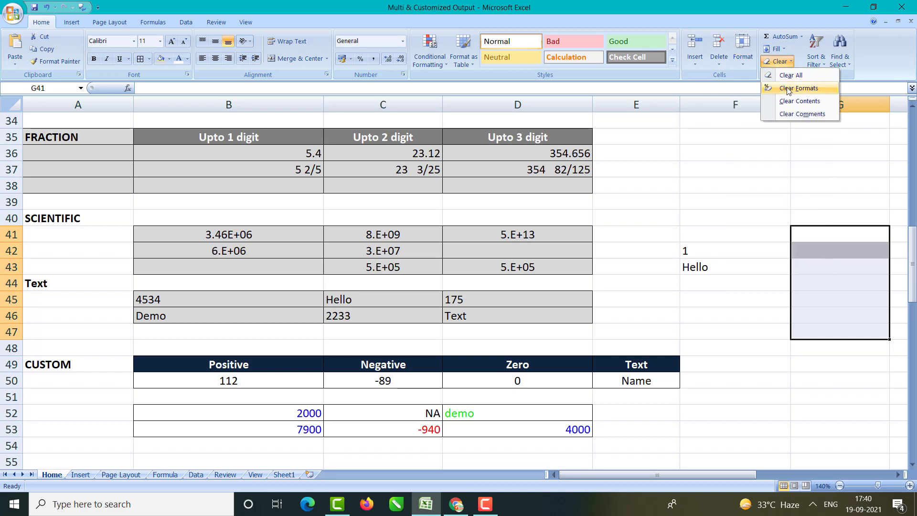
click(788, 89)
click(762, 333)
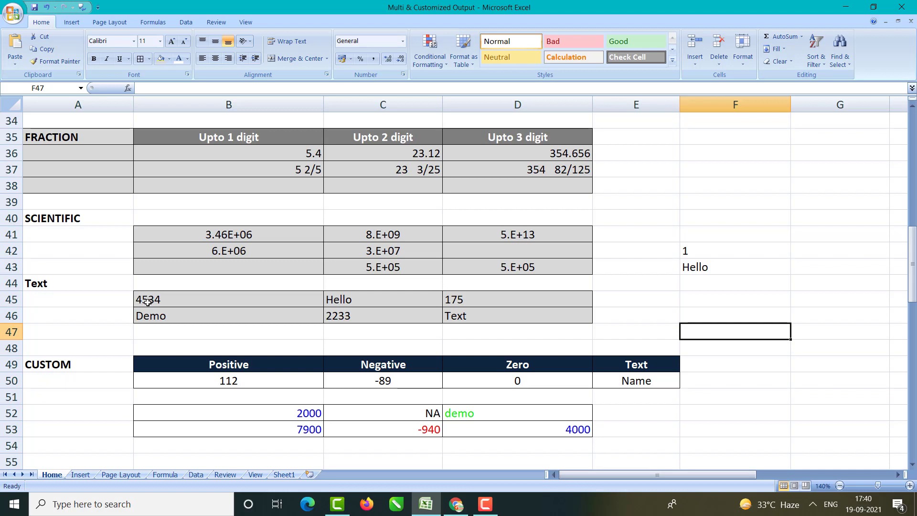
drag(149, 300, 151, 316)
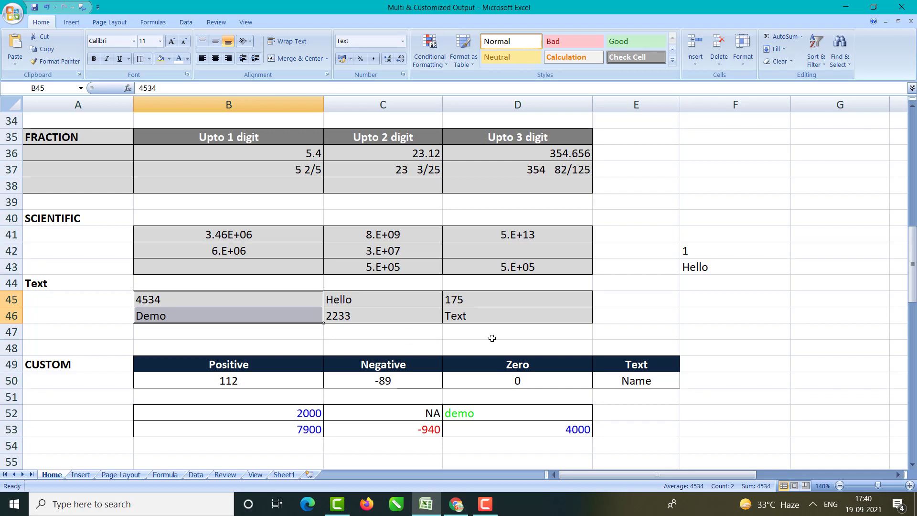
Step: Enter 43 in G45 and the text Hello in G46
click(830, 300)
text(43)
key(Return)
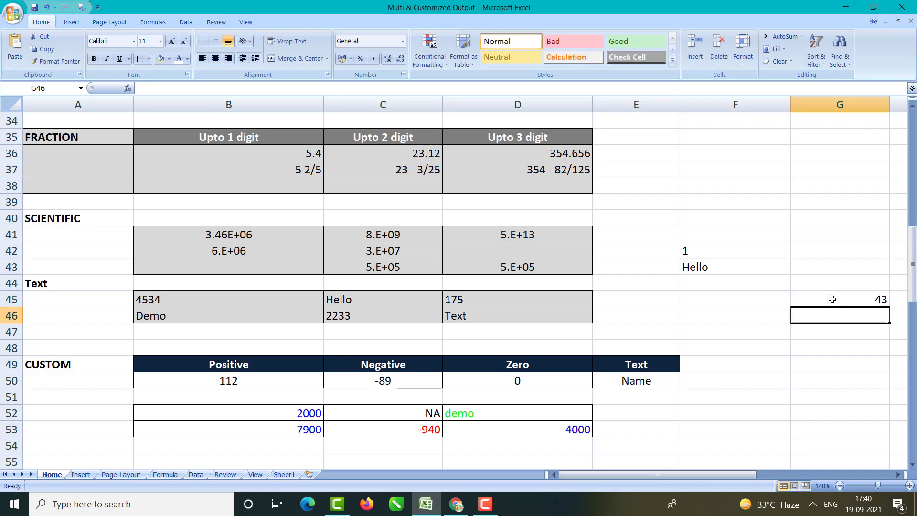
text(543)
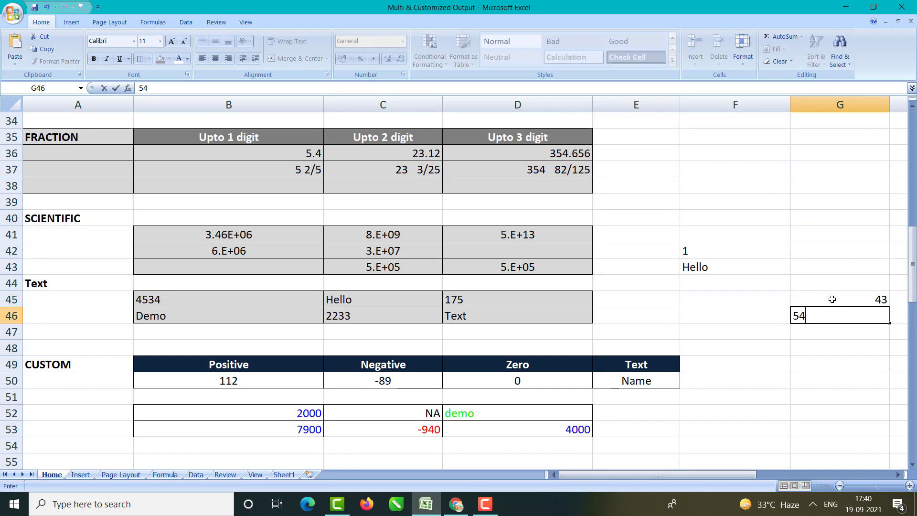
key(BackSpace)
key(BackSpace)
key(BackSpace)
text(Hello)
key(Return)
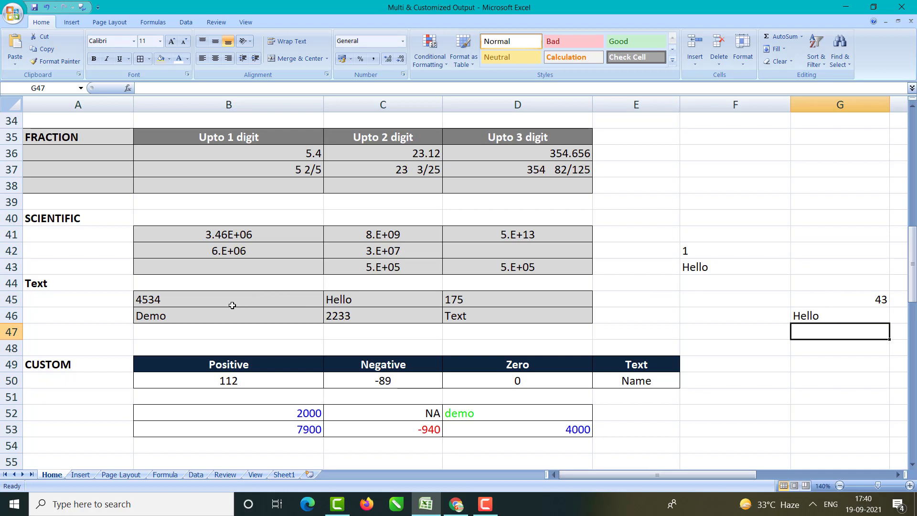
Step: Empty B45:D46, clear its formatting, and reapply a grey fill
drag(211, 298, 478, 320)
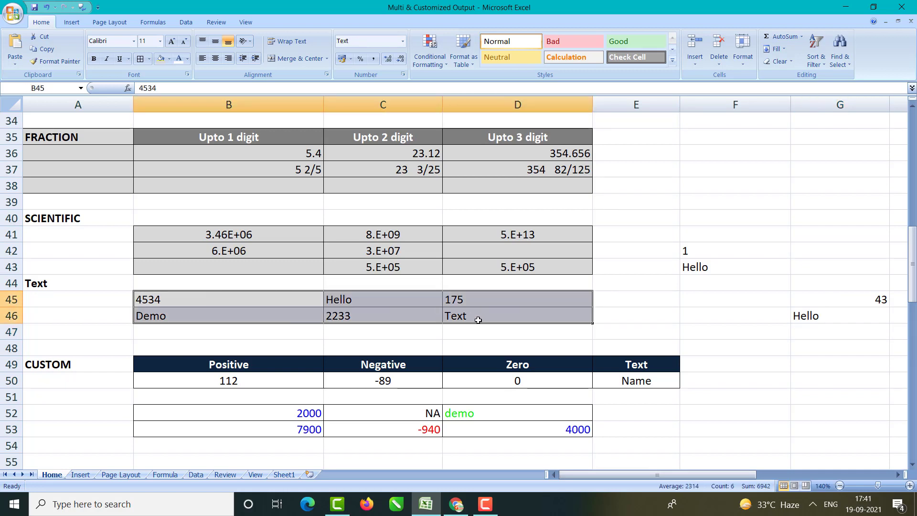
key(Delete)
click(775, 62)
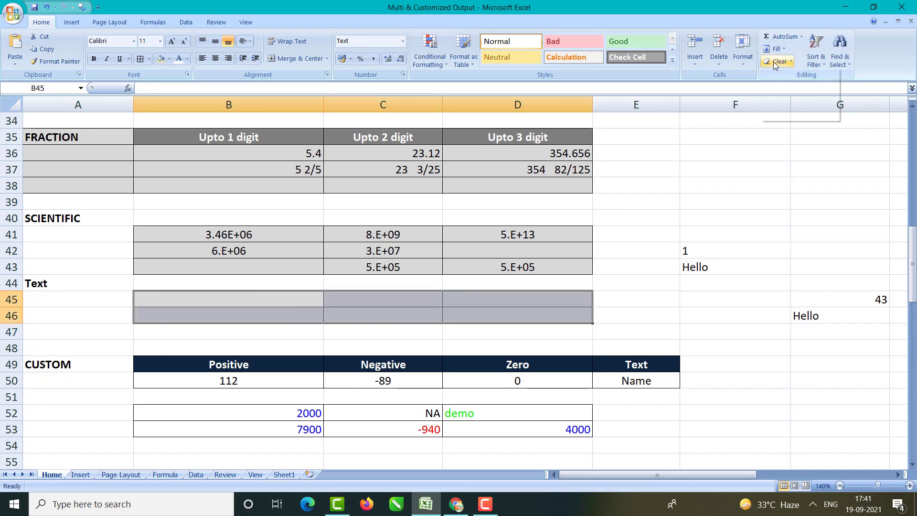
click(788, 88)
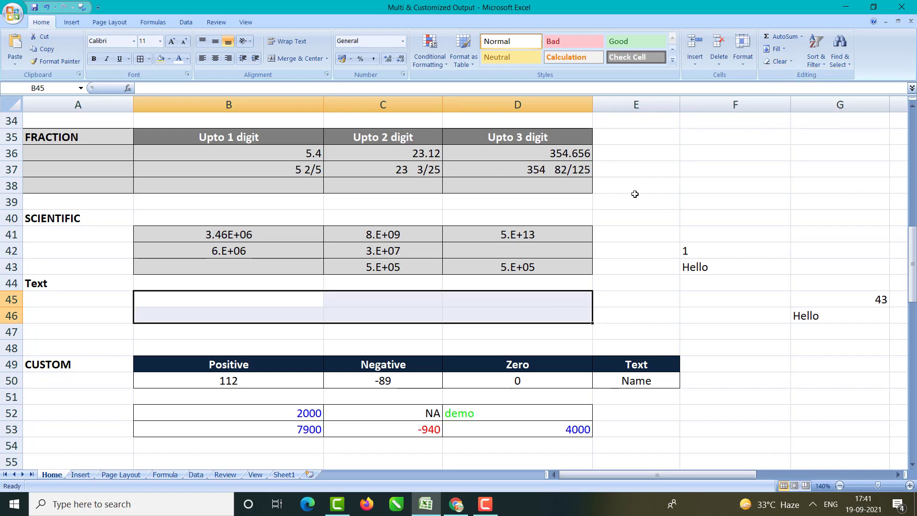
click(160, 60)
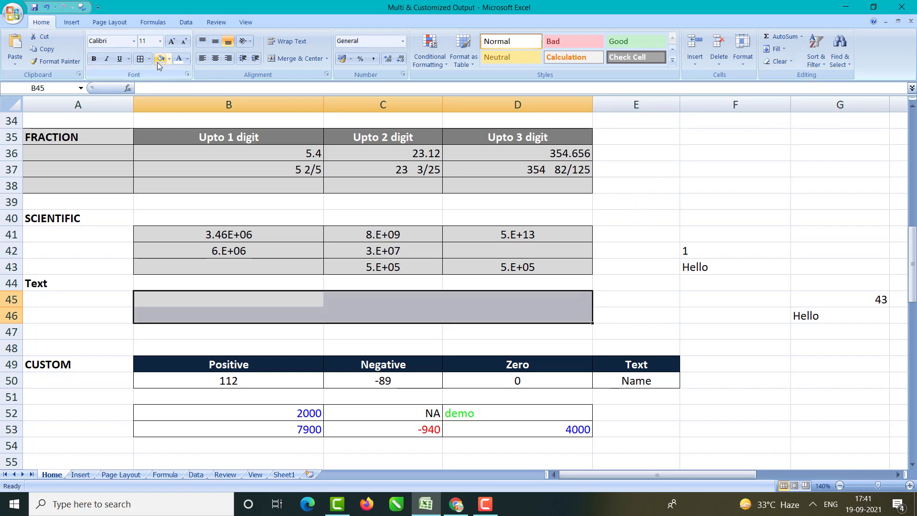
Step: Enter 12 and Text in B45:B46, then 764 and ABC in C45:C46
click(212, 301)
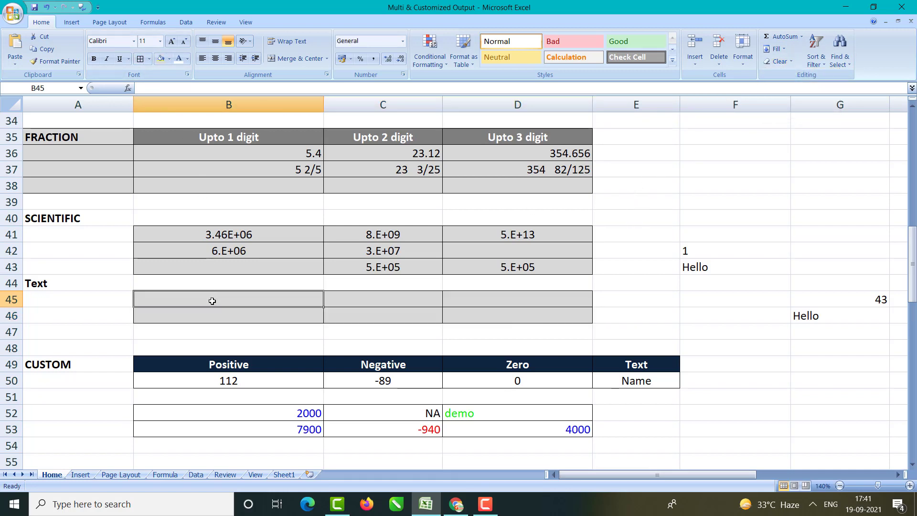
text(12)
key(Return)
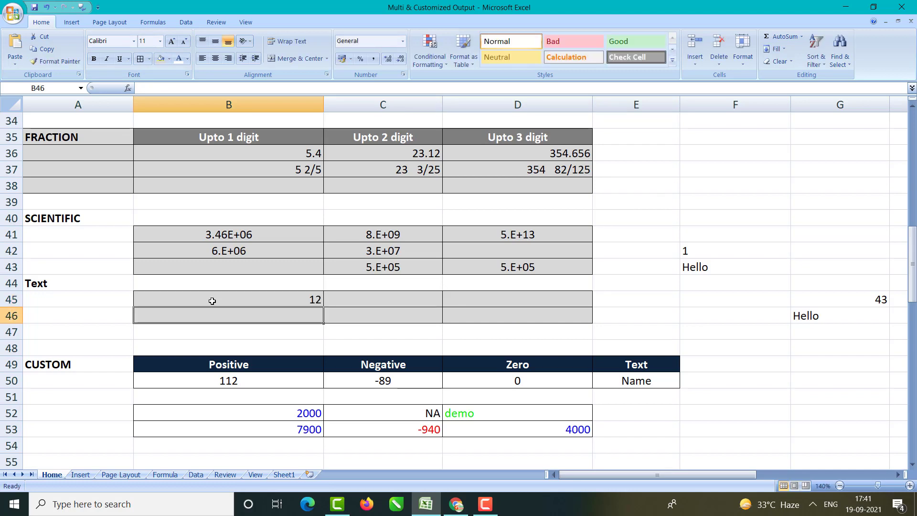
text(Text)
key(Return)
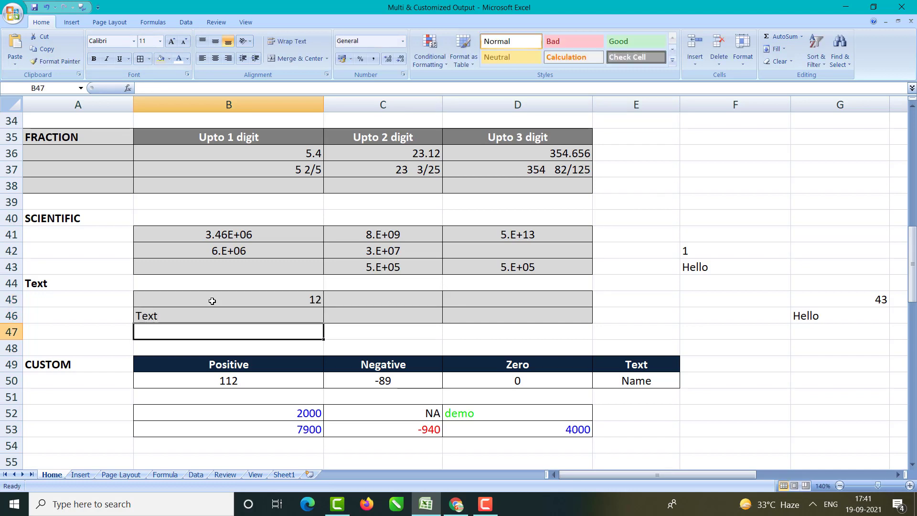
key(Up)
key(Right)
text(ABC)
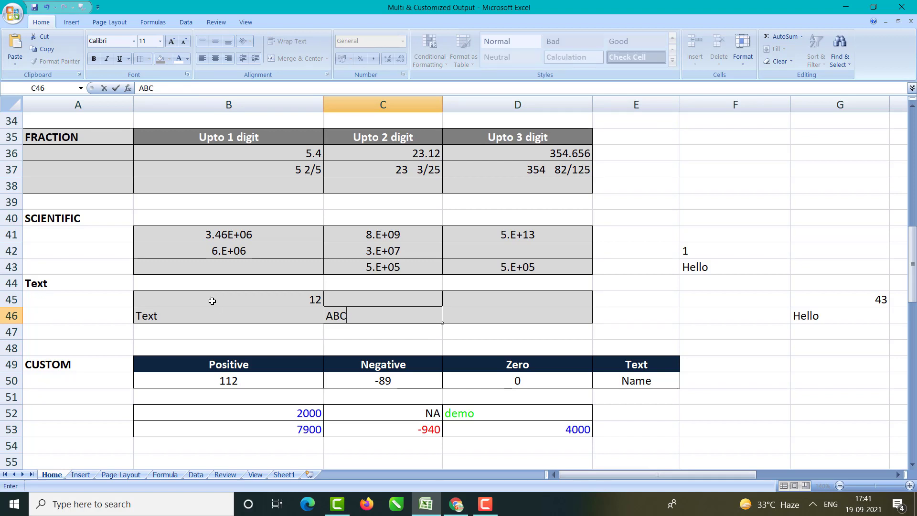
key(Return)
key(Up)
text(764)
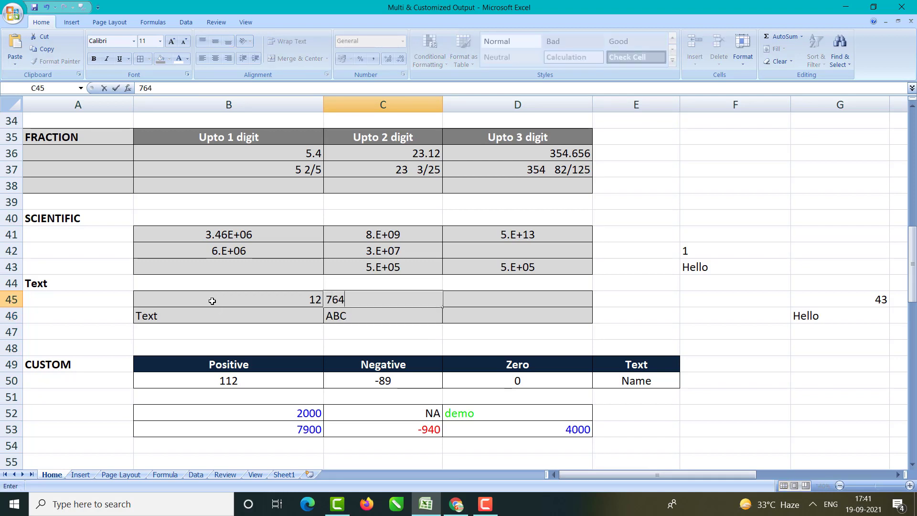
key(Return)
Step: Enter -19 in D46 and AM in D45
key(Right)
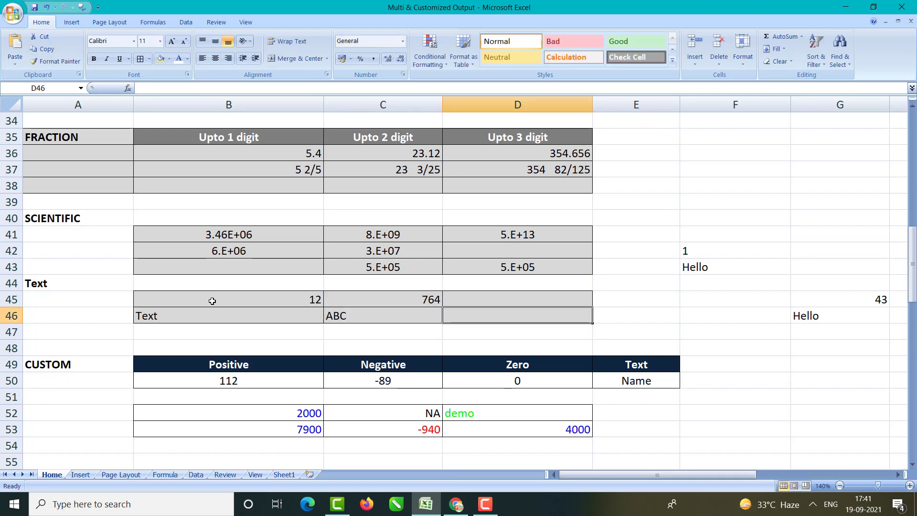
text(198)
key(BackSpace)
key(BackSpace)
key(BackSpace)
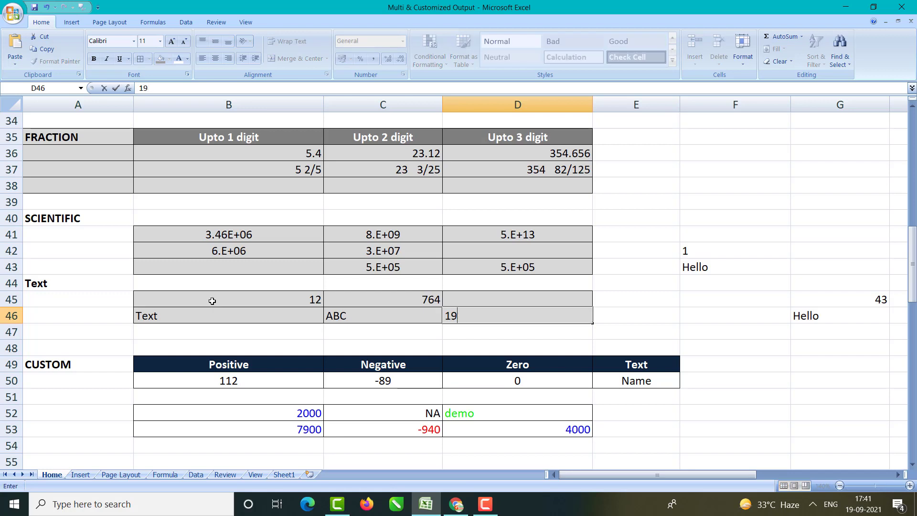
text(-19)
key(Return)
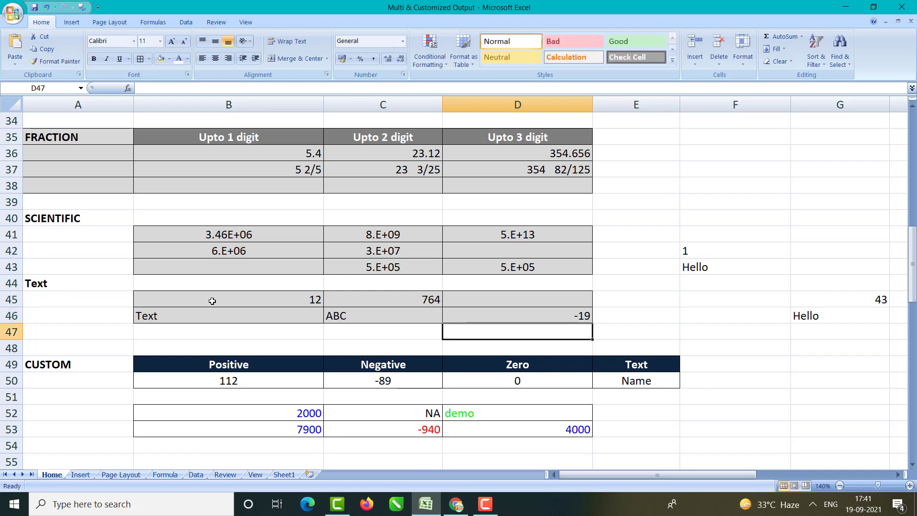
key(Up)
key(Up)
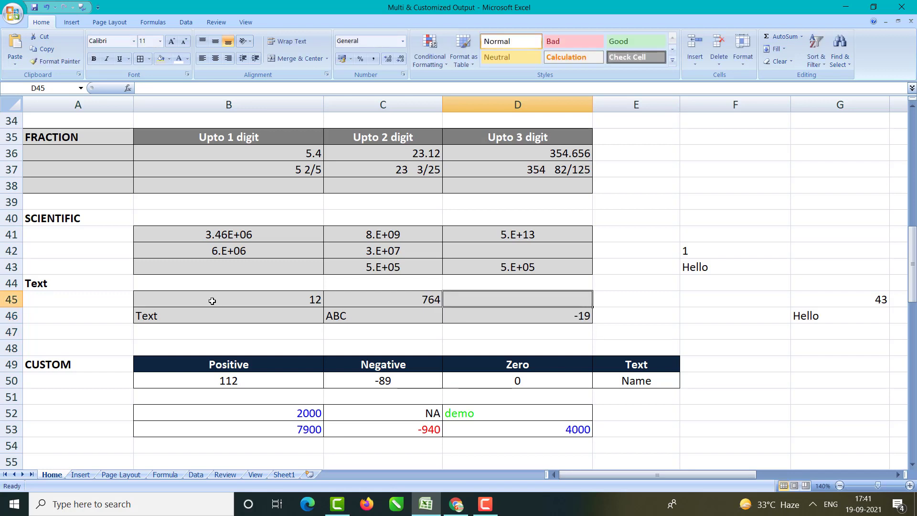
text(AM)
key(Return)
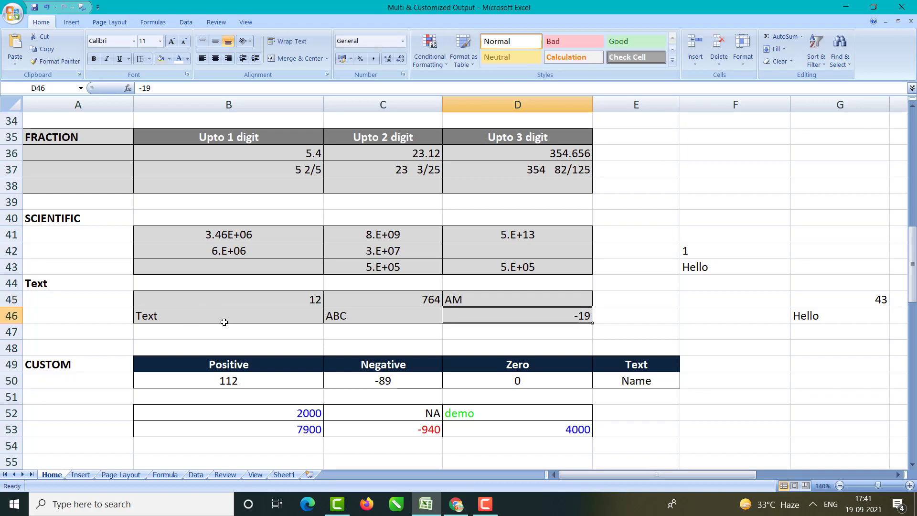
Step: Apply the Text number format to 12 and 764 in B45:C45 and -19 in D46
click(224, 320)
drag(364, 310, 342, 314)
click(289, 317)
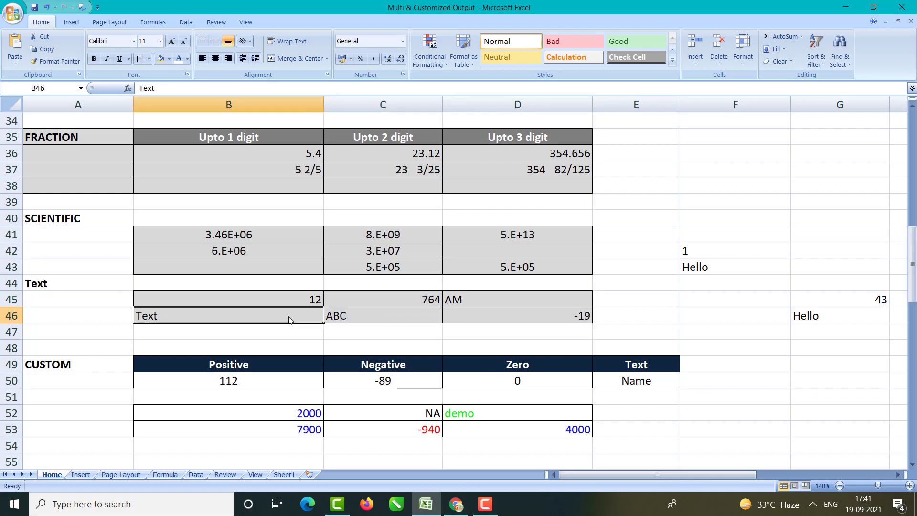
click(296, 302)
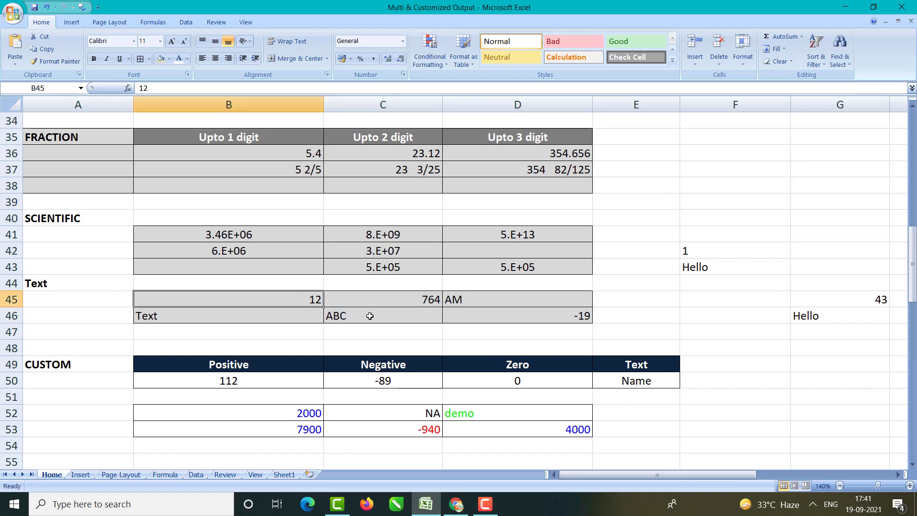
shift+click(394, 304)
ctrl+click(565, 322)
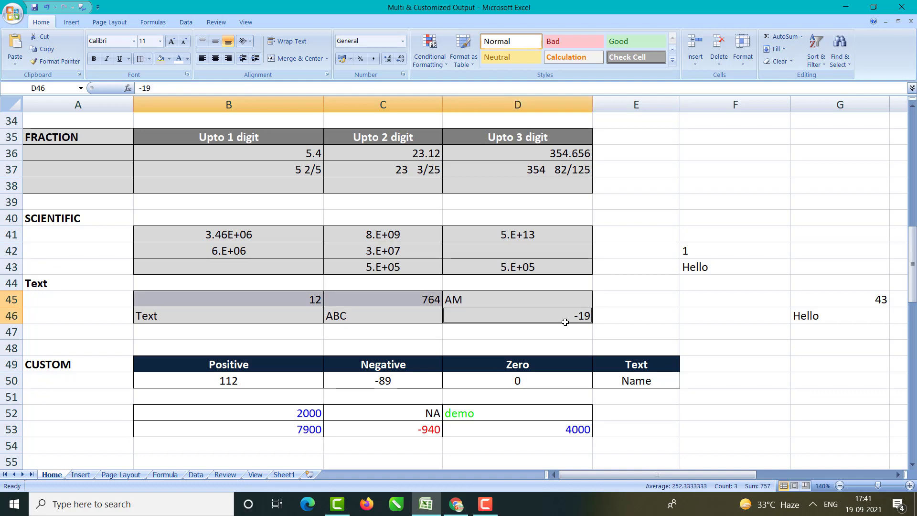
key(ctrl+1)
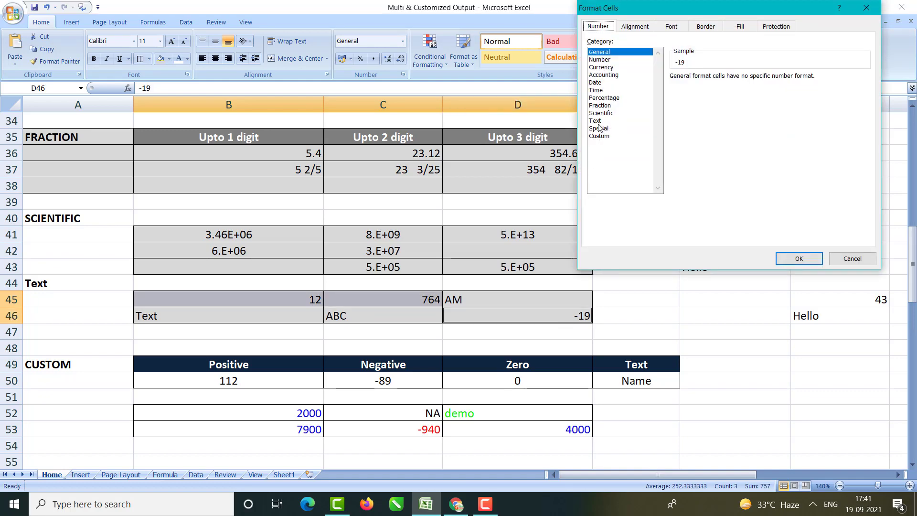
click(597, 122)
click(797, 258)
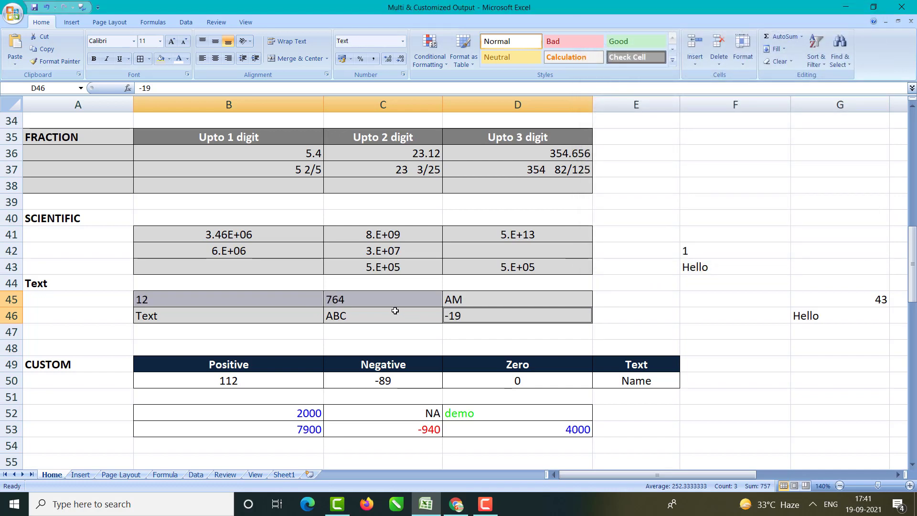
scroll(392, 312, down, 1)
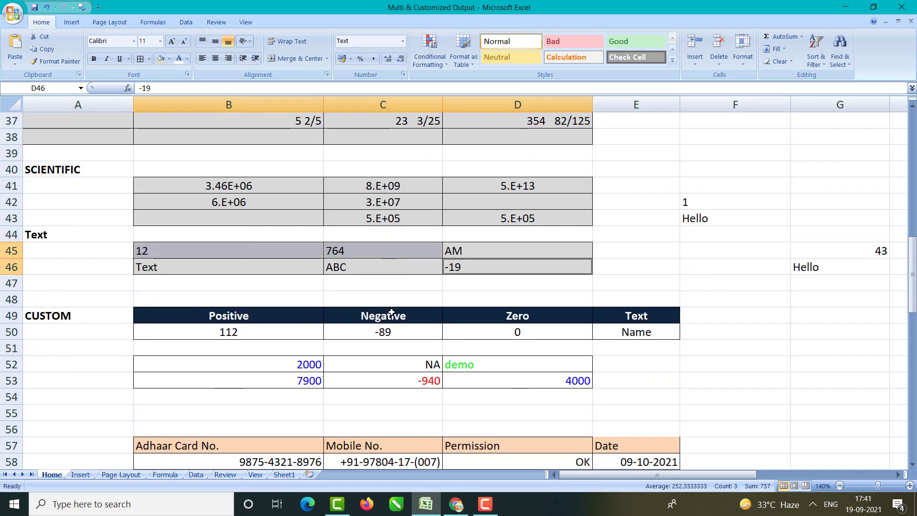
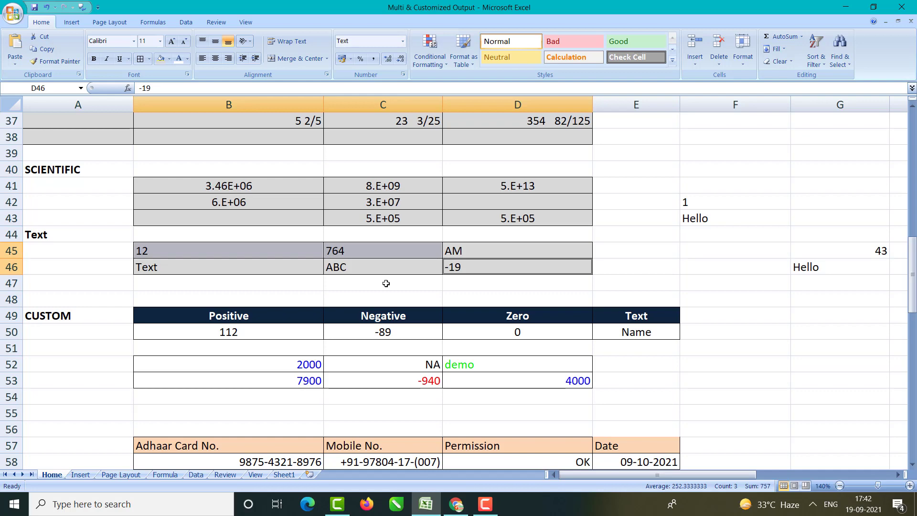
Step: Review the Positive, Negative, Zero and Text example values and headings in the custom format table
scroll(385, 282, down, 3)
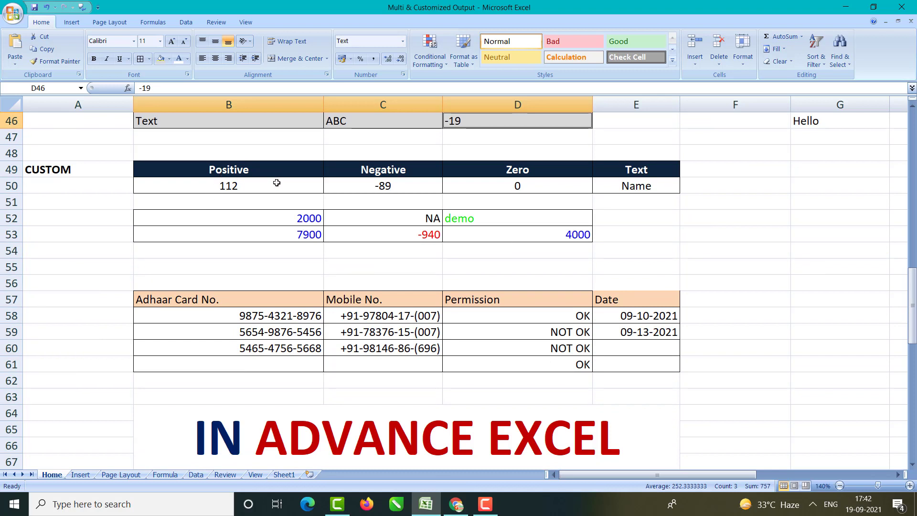
click(240, 186)
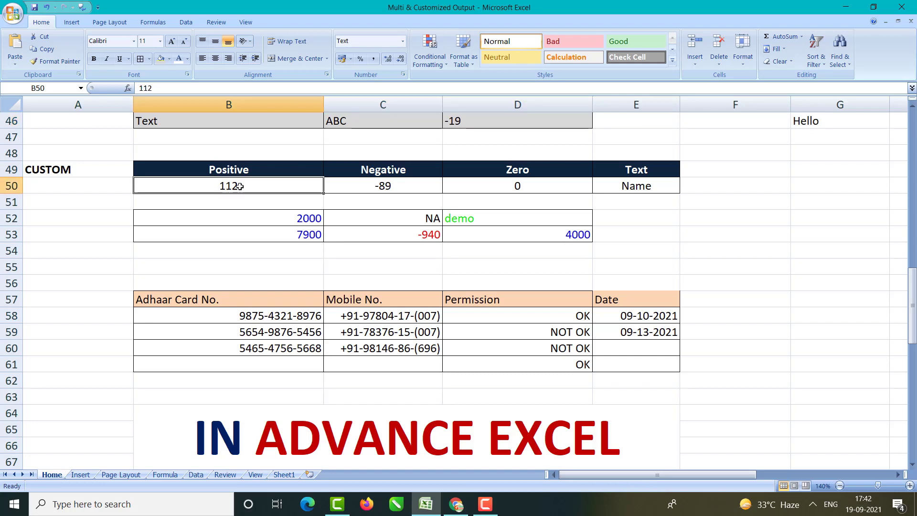
click(368, 190)
click(253, 179)
click(248, 173)
click(368, 188)
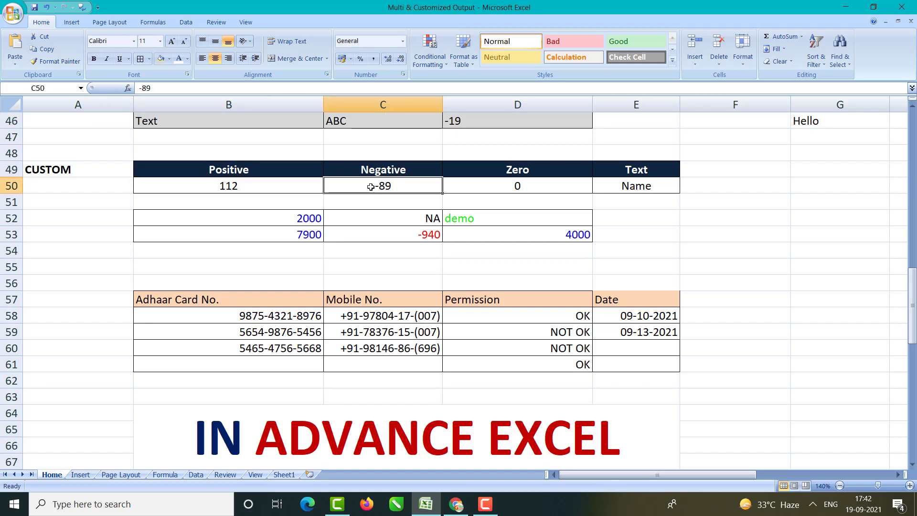
click(377, 172)
click(497, 185)
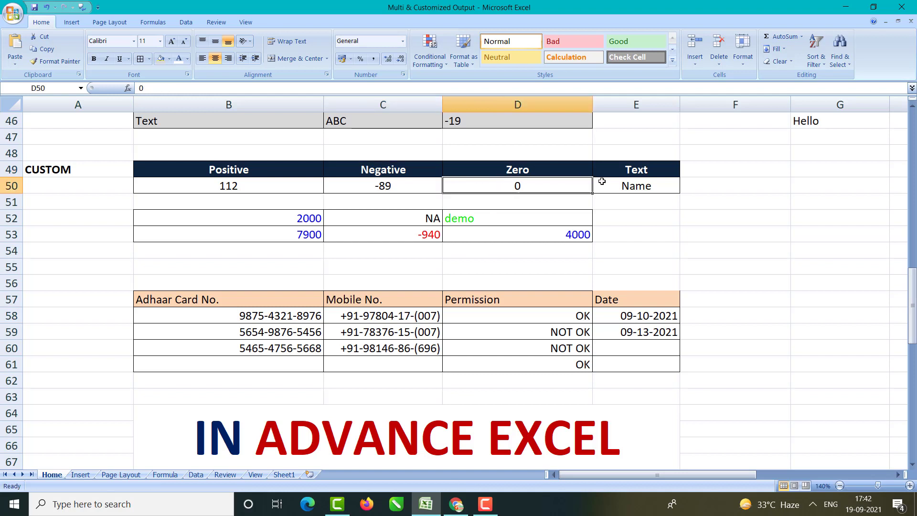
click(627, 186)
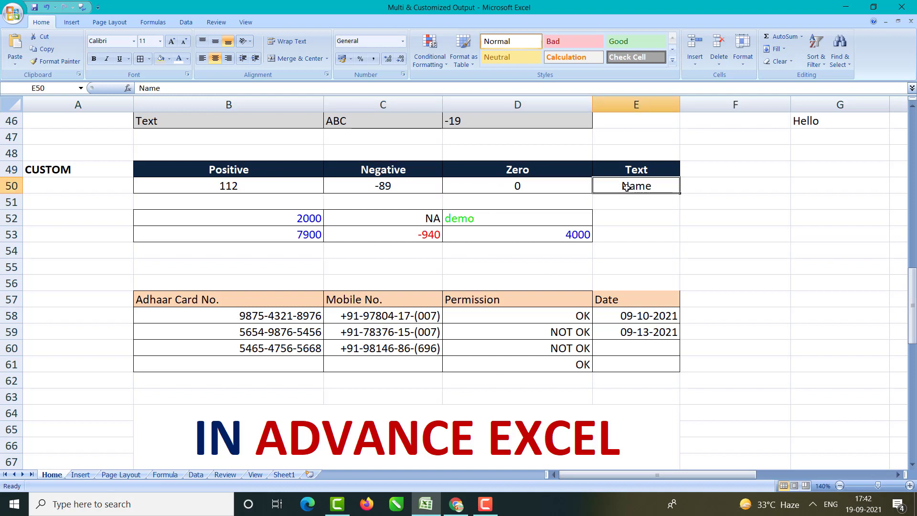
click(627, 173)
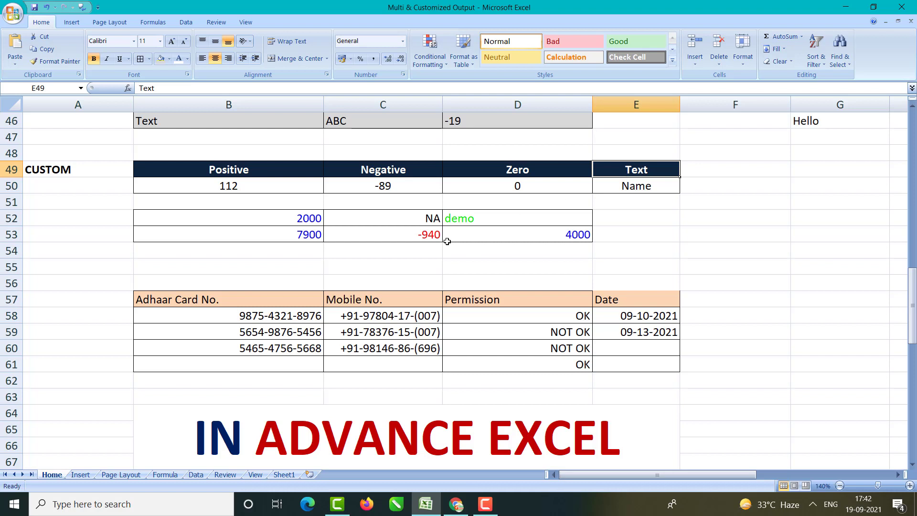
Step: Delete the values in B52:D53 and clear all their formatting
drag(282, 216, 528, 229)
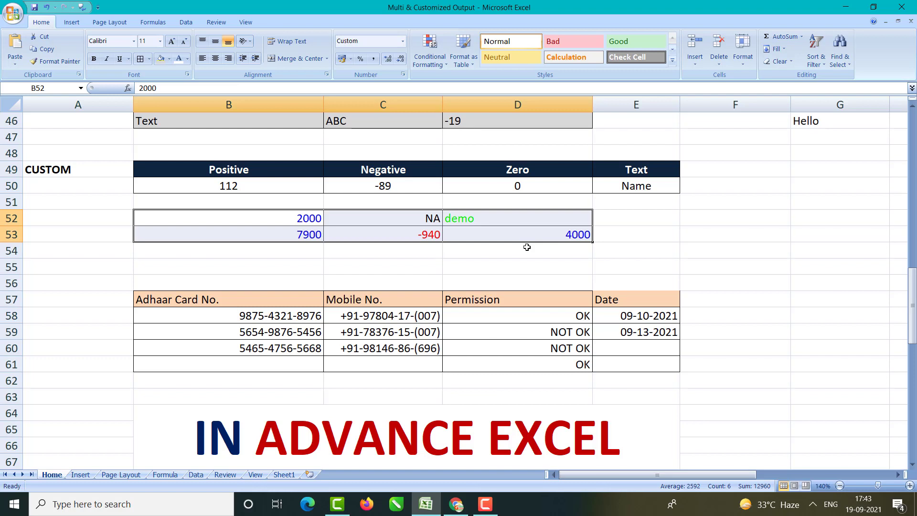
key(Delete)
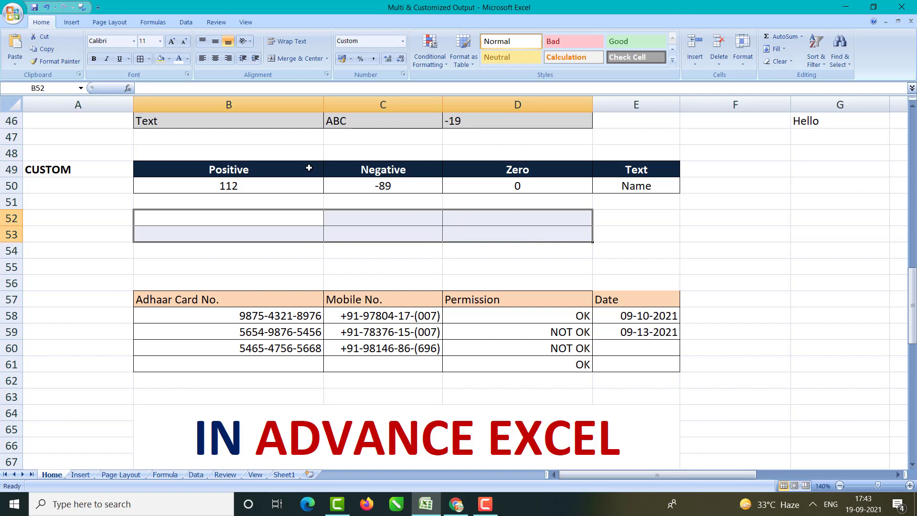
click(778, 61)
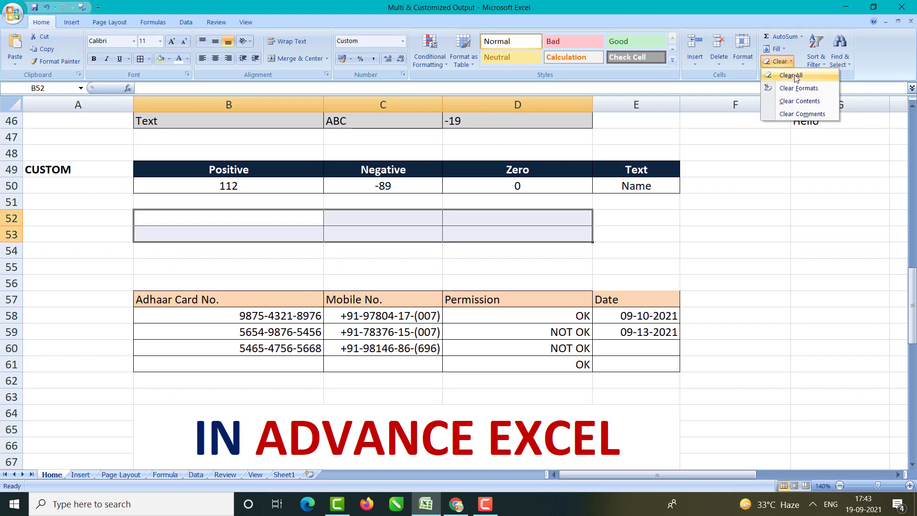
click(799, 89)
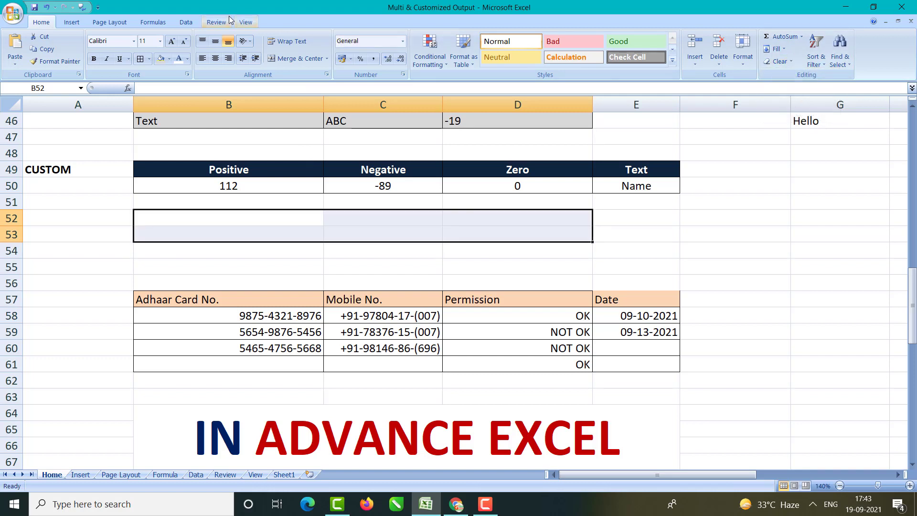
Step: Give B52:D53 a grey fill and borders on every cell
click(160, 58)
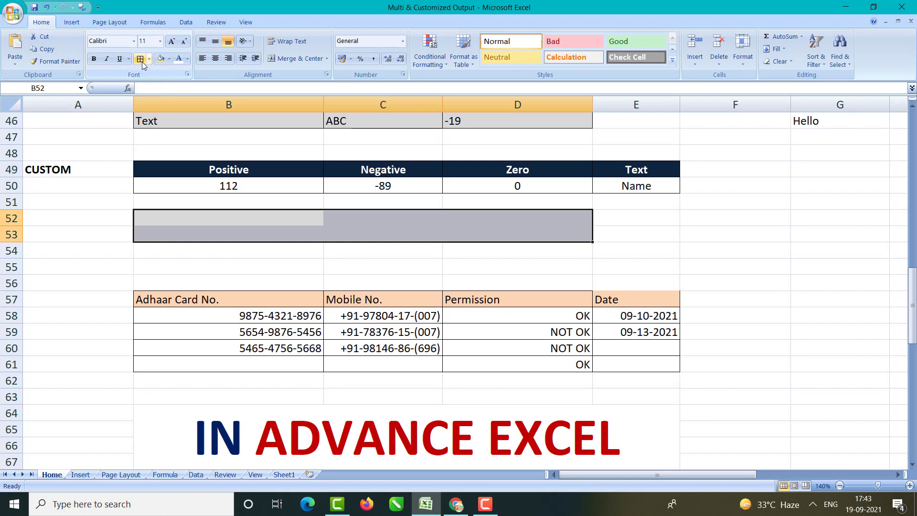
click(143, 59)
click(241, 217)
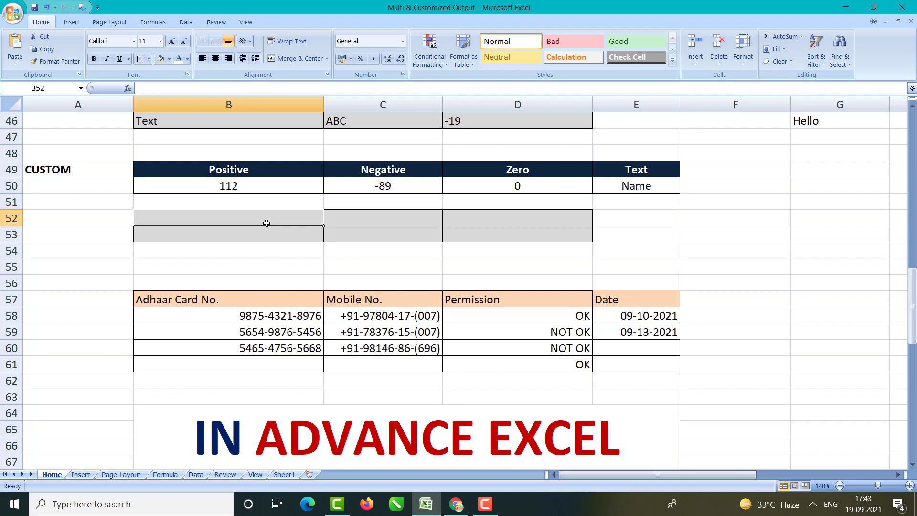
Step: Enter 11233, -15 and 0 in B52:D52
text(11233)
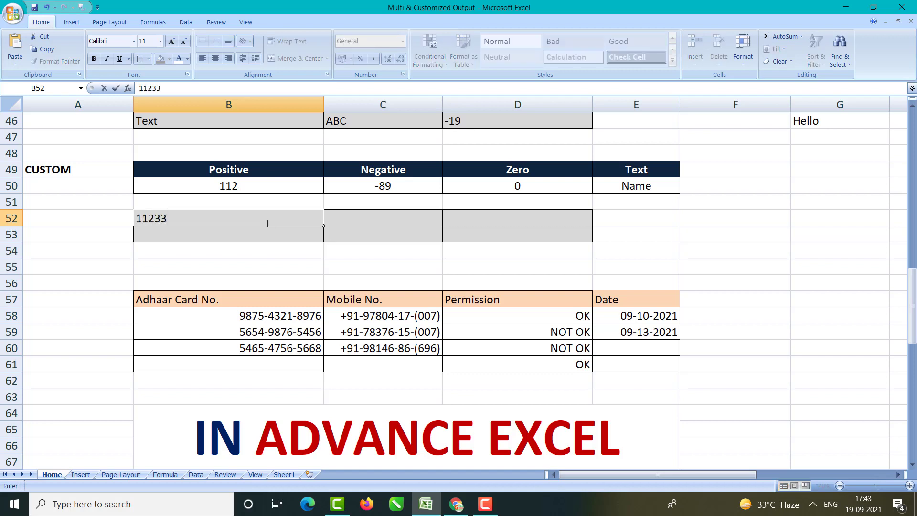
key(Tab)
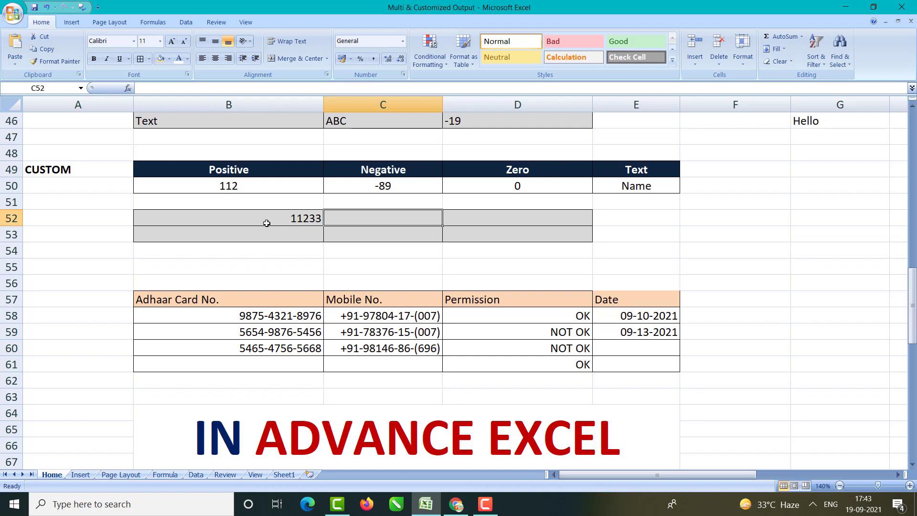
text(-15)
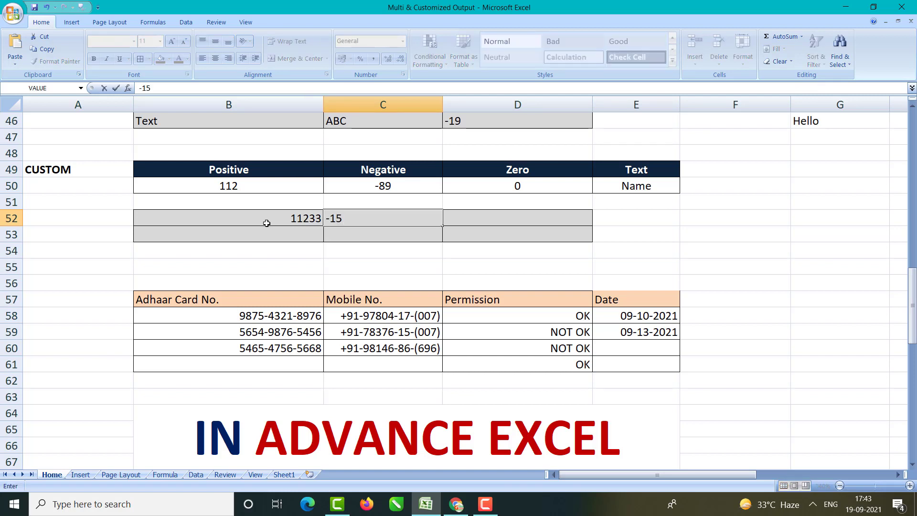
key(Tab)
text(0)
key(Return)
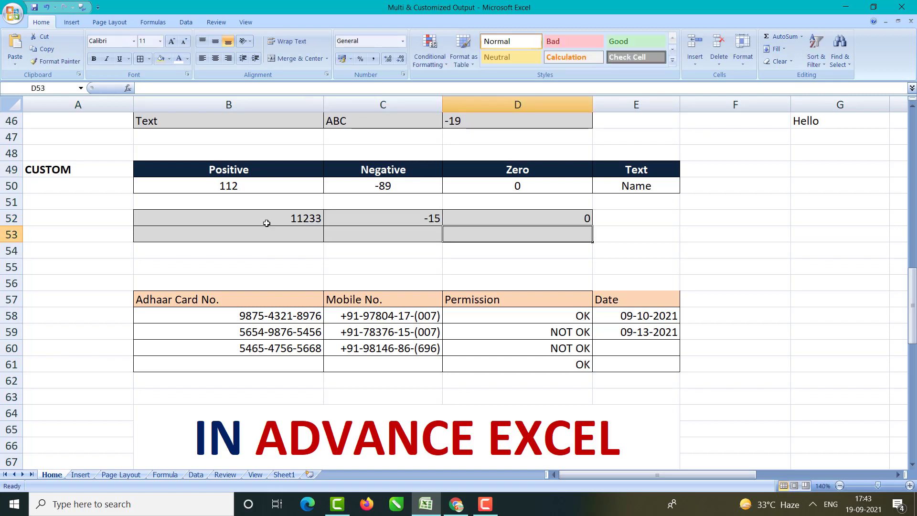
Step: Enter My data, IT Cottage and 12000 in B53:D53, then select B52:D53
key(Left)
key(Left)
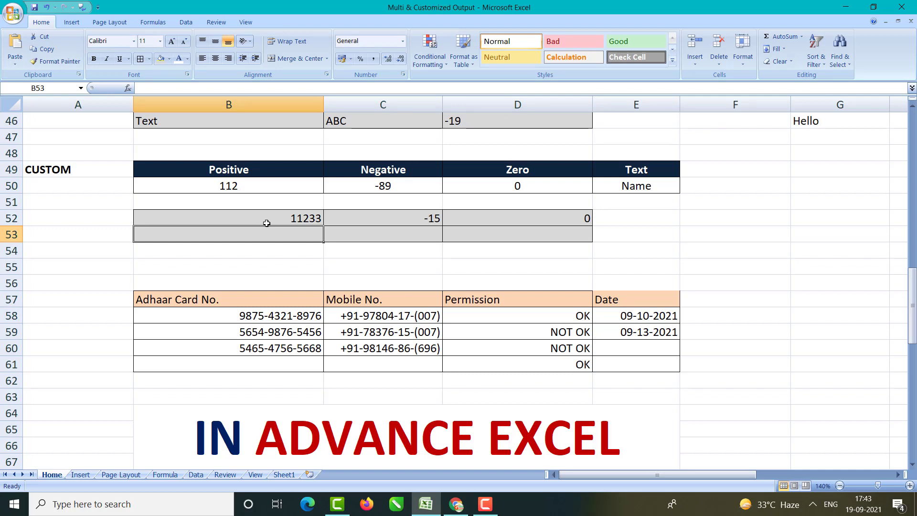
text(My data)
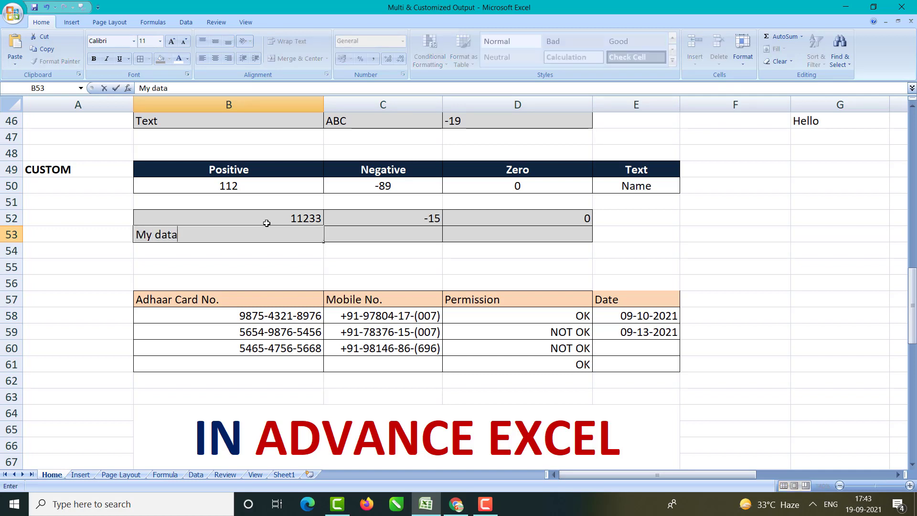
key(Tab)
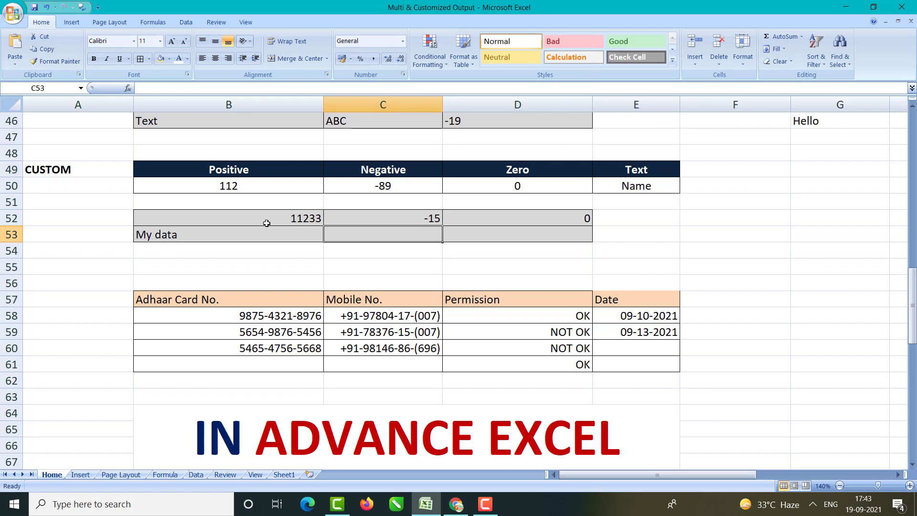
text(IT C)
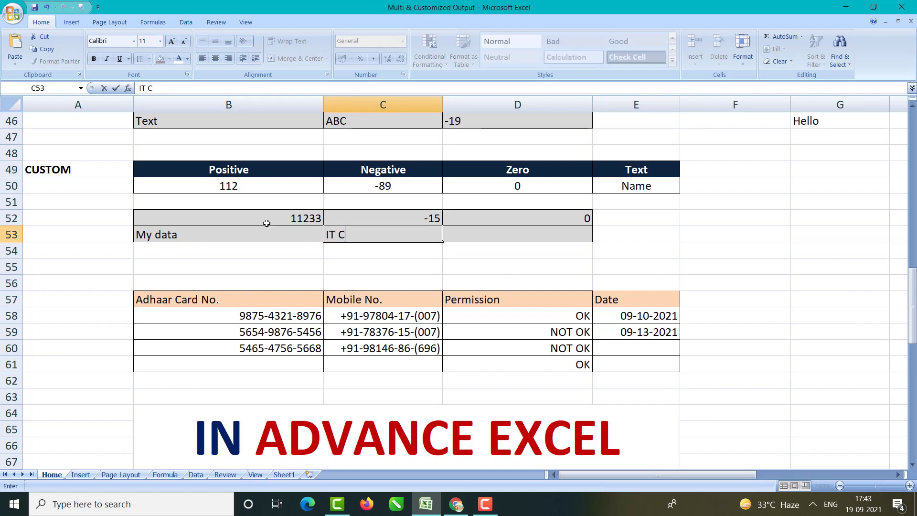
text(ottage)
key(Tab)
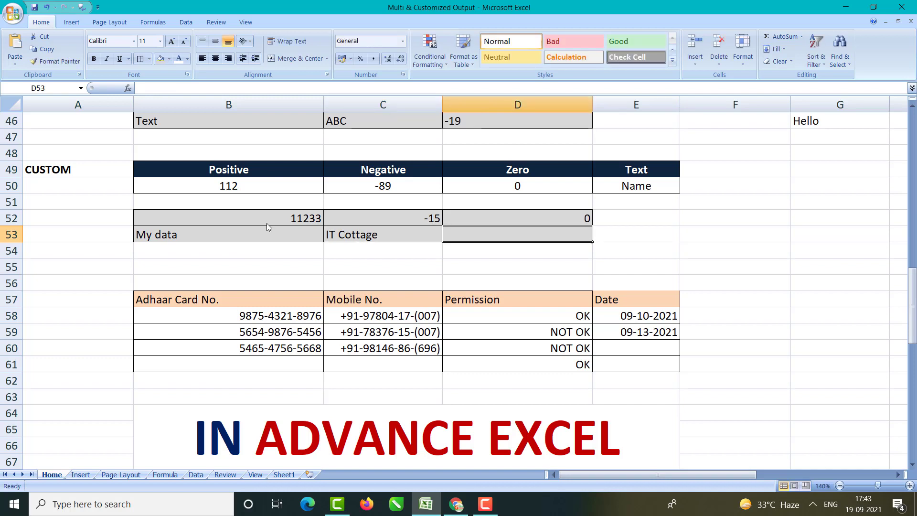
text(12000)
key(Return)
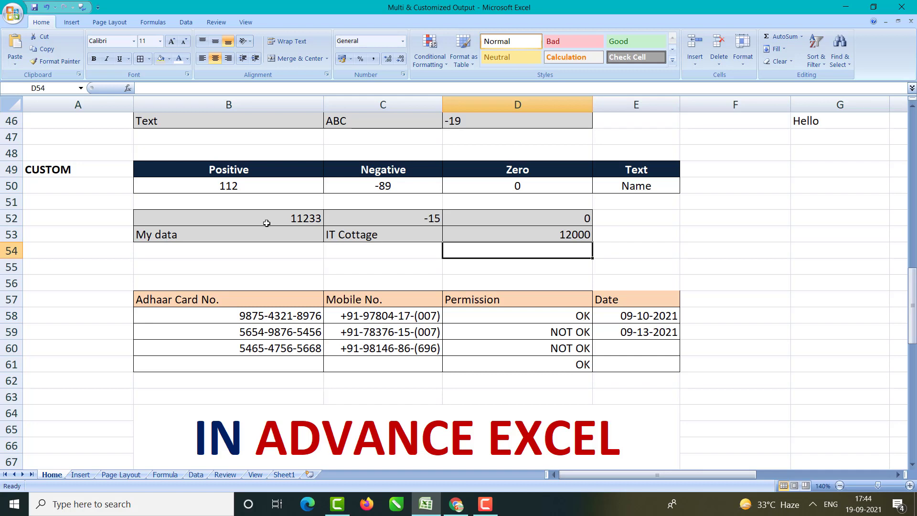
drag(266, 224, 515, 232)
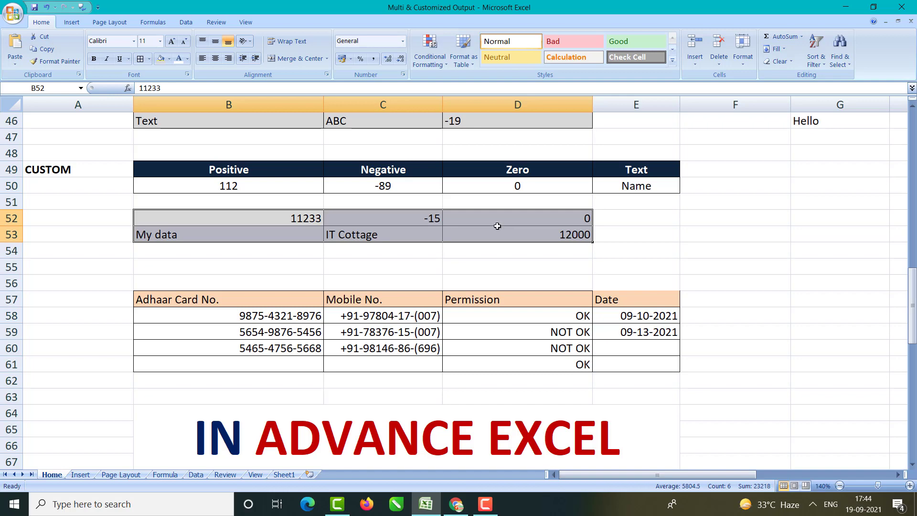
Step: In Format Cells > Custom, extend the code to General;General;General
key(ctrl+1)
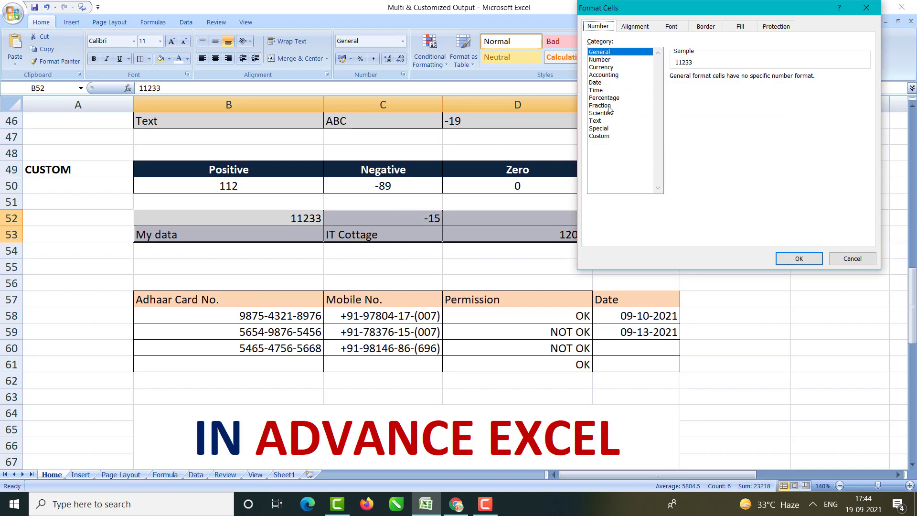
click(600, 137)
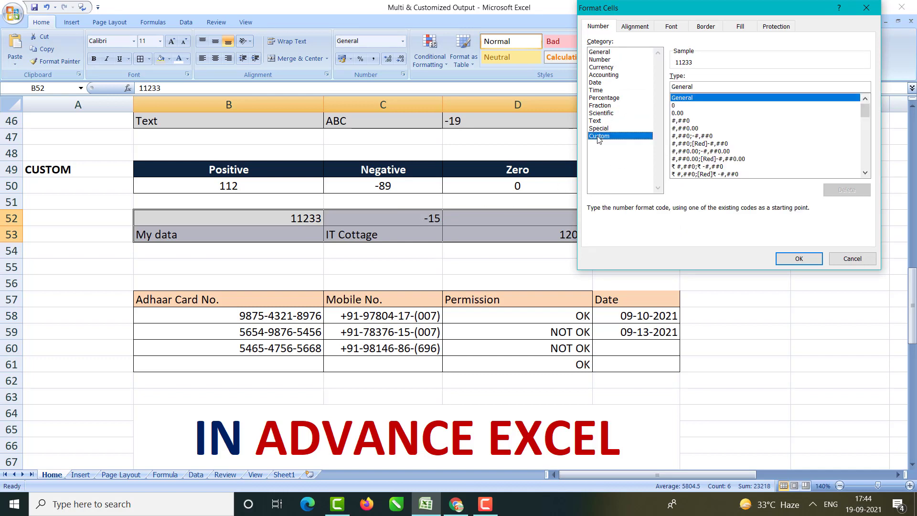
drag(704, 12, 743, 26)
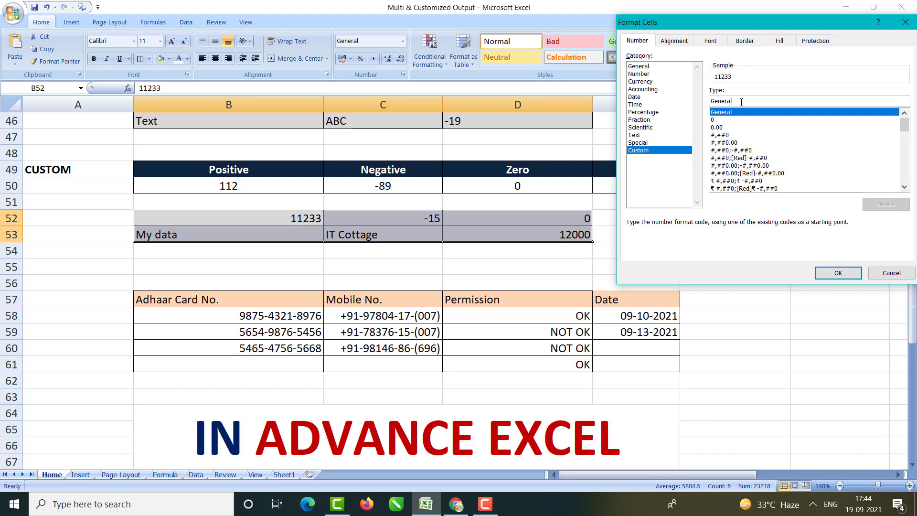
click(741, 102)
text(;General)
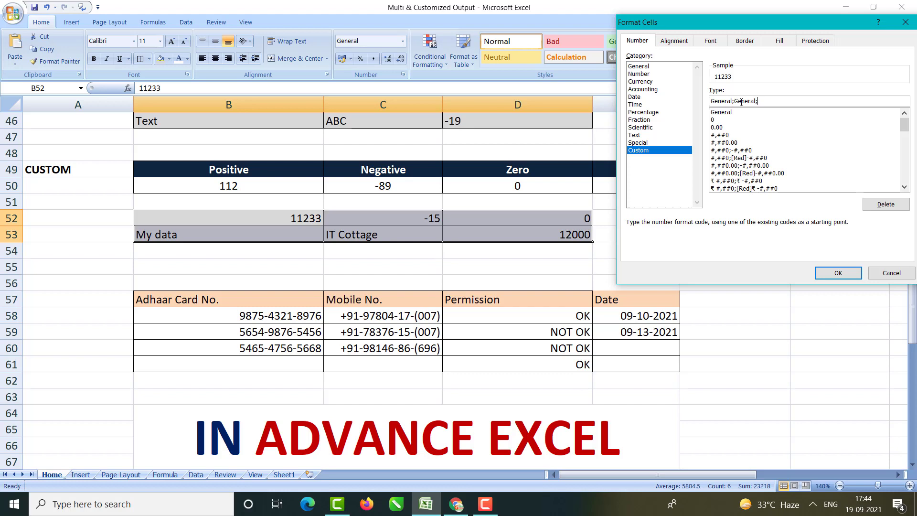
text(General;General)
Step: Prefix the positive and negative sections with [Blue] and [Red]- colour tags
double_click(734, 103)
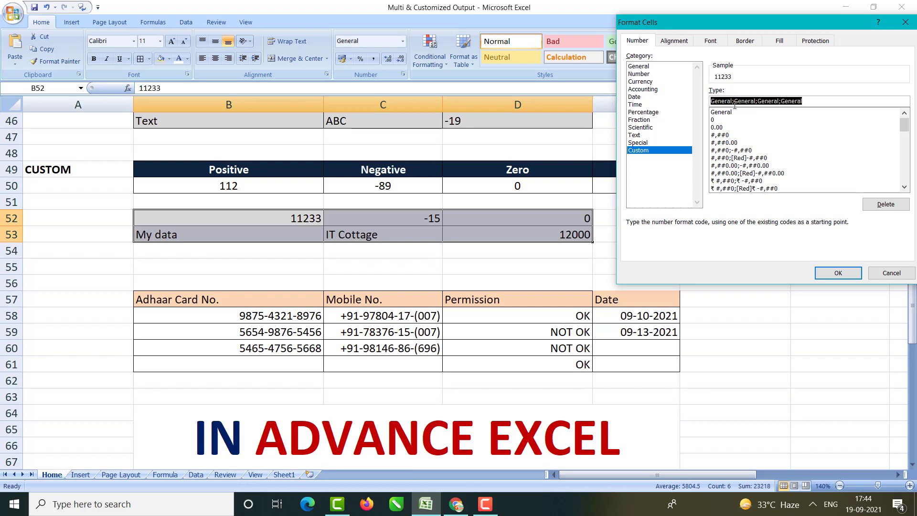
click(735, 102)
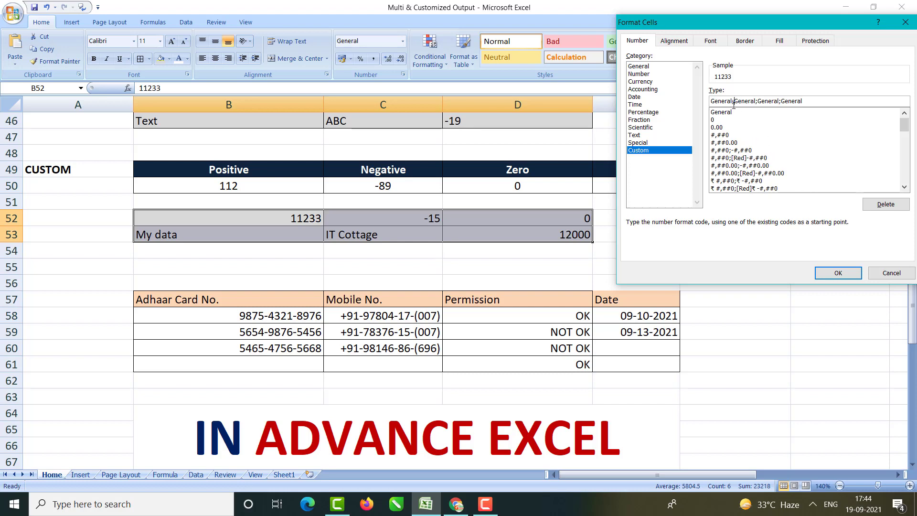
drag(715, 101, 817, 102)
click(817, 102)
drag(712, 101, 803, 102)
click(714, 102)
text([])
text(Blue)
text([])
text(red)
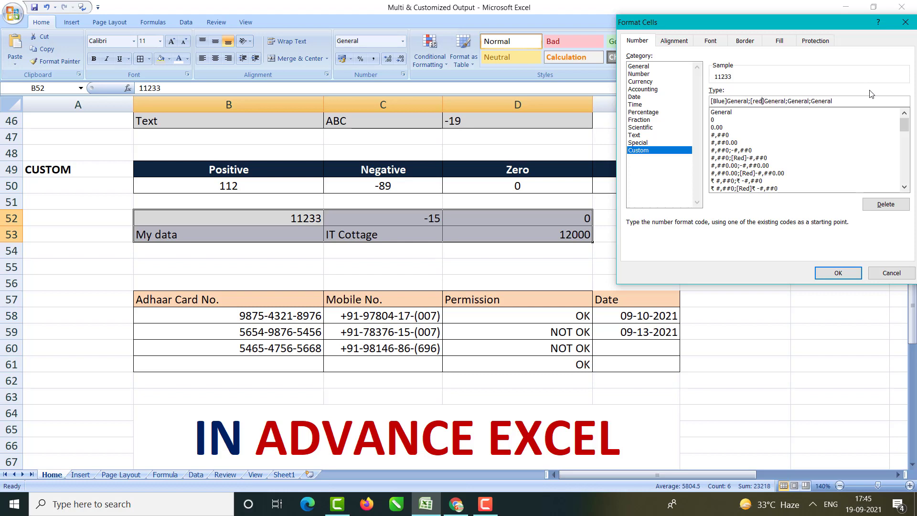
text(-)
Step: Make zero display as "NA", tag the text section [Green], and apply the format
key(Delete)
key(Delete)
key(Delete)
key(Delete)
key(Delete)
key(Delete)
key(Delete)
key(Delete)
text(;"")
key(Left)
text(NA)
mouse_move(803, 102)
mouse_down()
mouse_move(791, 102)
mouse_move(801, 106)
mouse_up()
click(805, 102)
text([]Green)
click(840, 273)
click(687, 260)
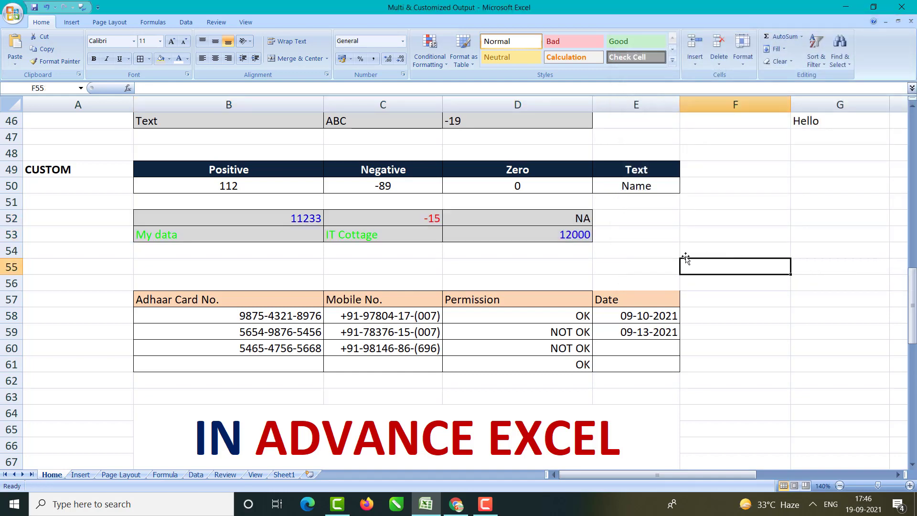
Step: Select B52:D53 and open Format Cells showing [Blue]General;[Red]-General;"NA";[Green]General
click(295, 219)
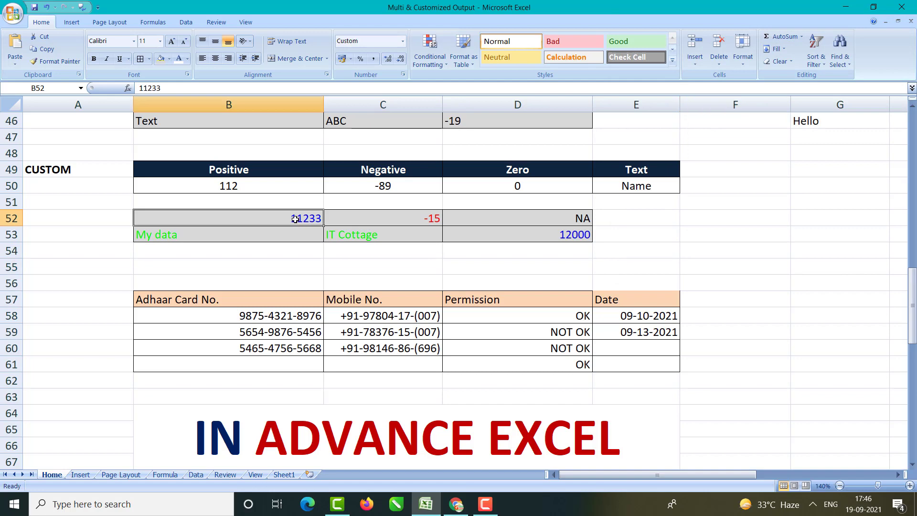
drag(250, 216, 492, 237)
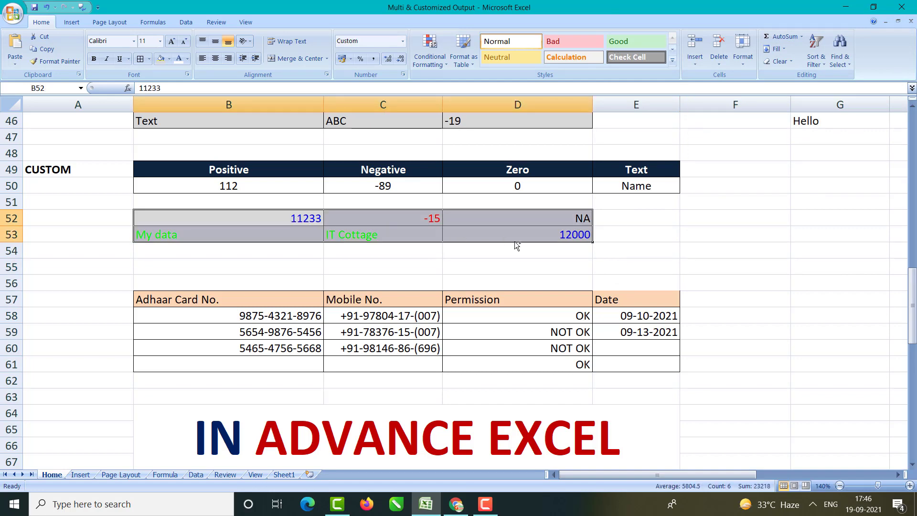
key(ctrl+1)
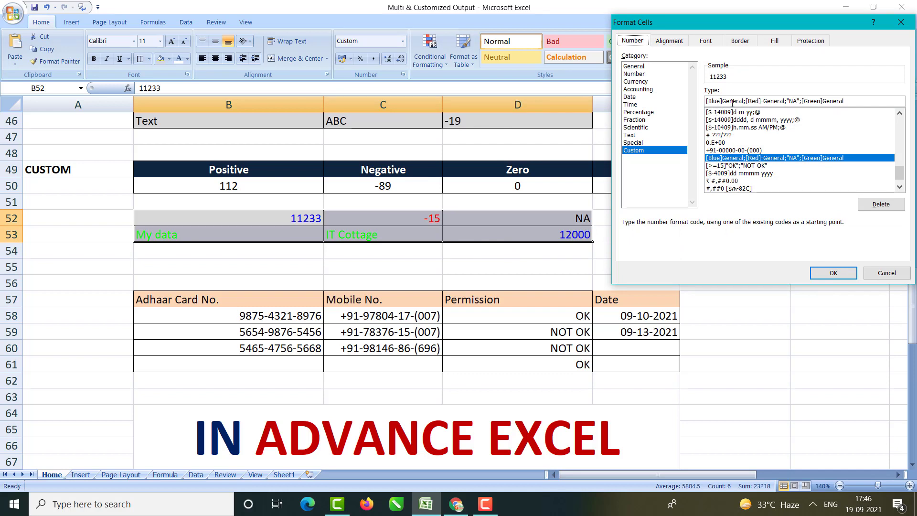
Step: Remove the minus sign after [Red] in the custom code and apply it
drag(746, 101, 706, 101)
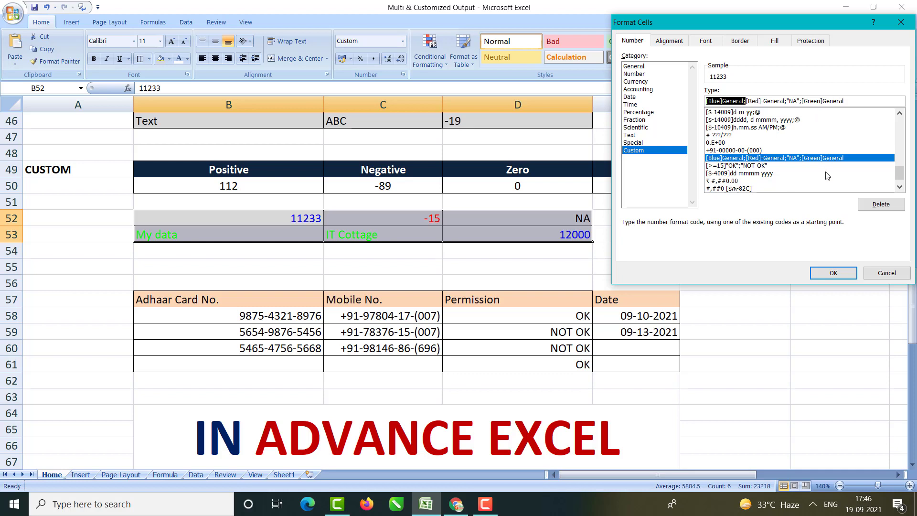
click(763, 100)
key(BackSpace)
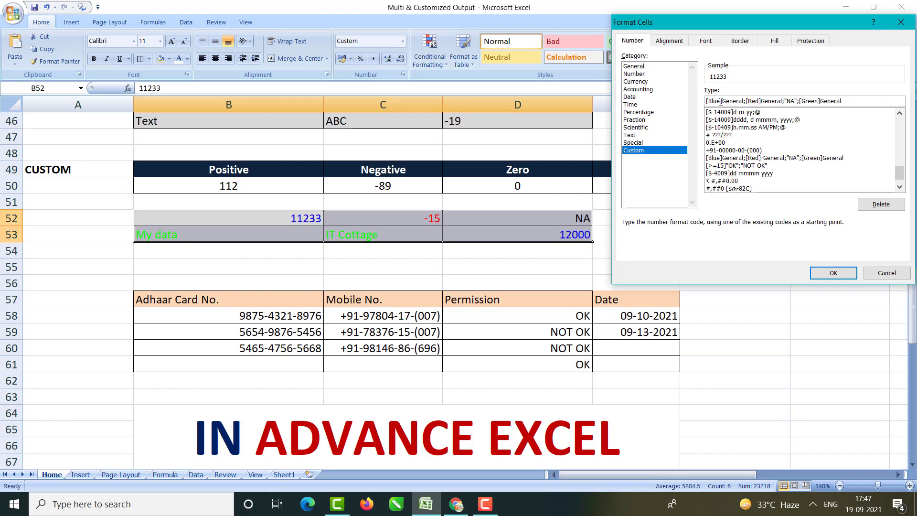
drag(721, 102, 777, 110)
click(760, 101)
click(833, 273)
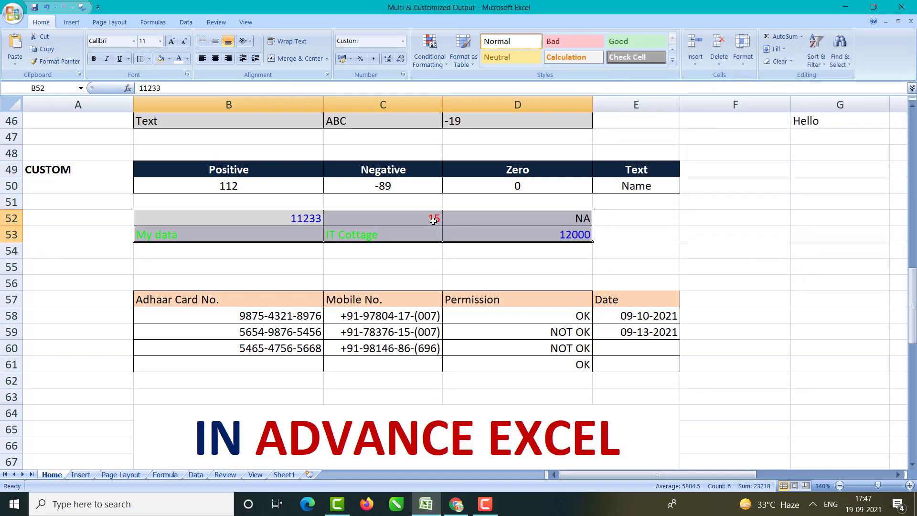
Step: Restore the minus after [Red] so -15 displays in red with its sign
key(ctrl+1)
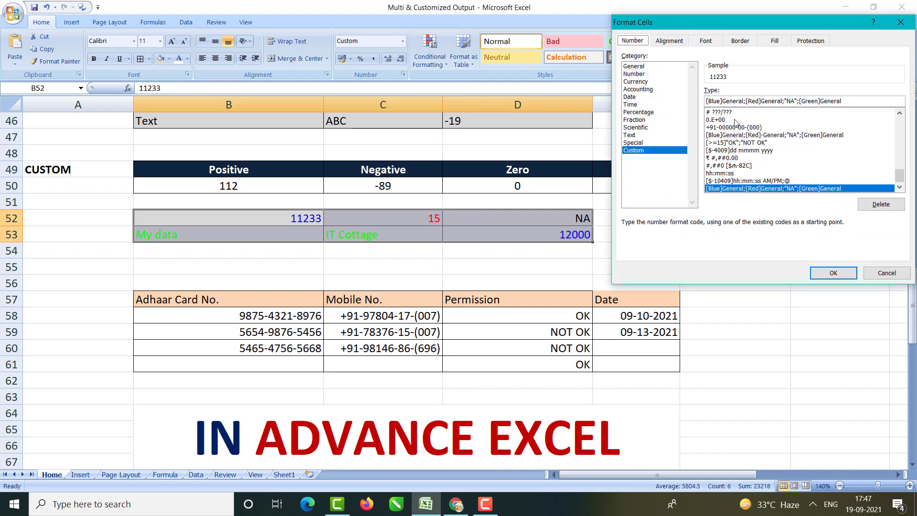
click(763, 102)
text(-)
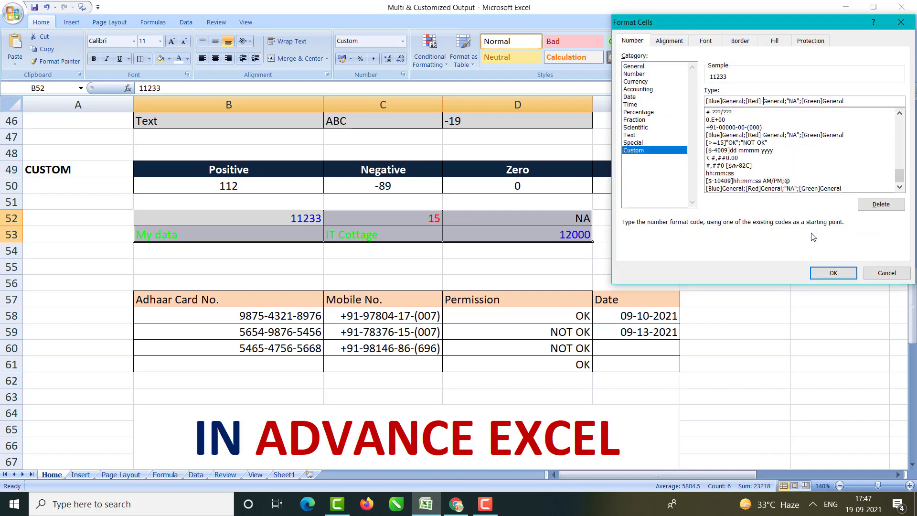
click(832, 274)
click(725, 250)
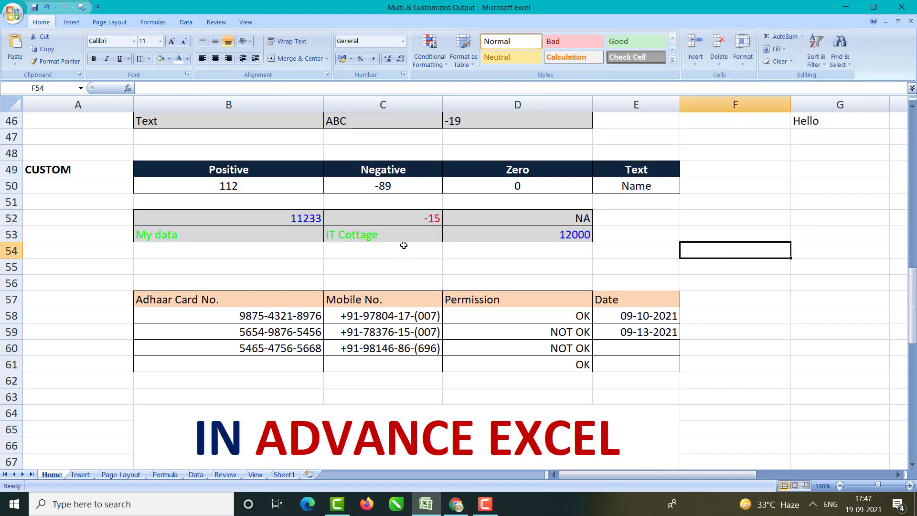
click(300, 222)
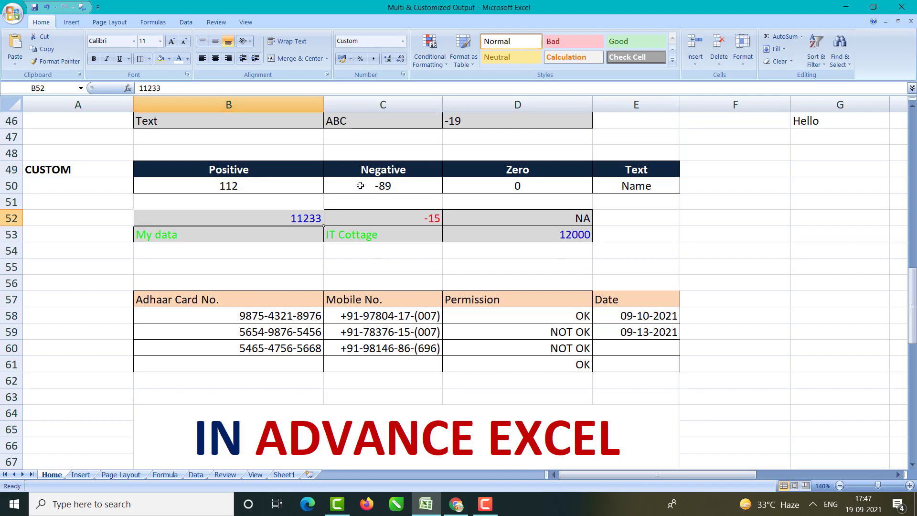
Step: Check the formatted values in C52, D52, B53, C53 and D53
click(379, 218)
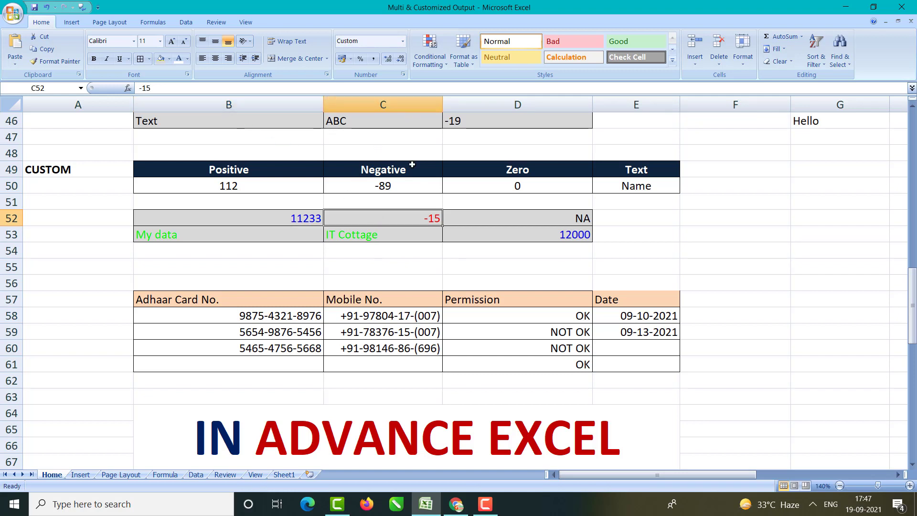
click(507, 221)
click(144, 88)
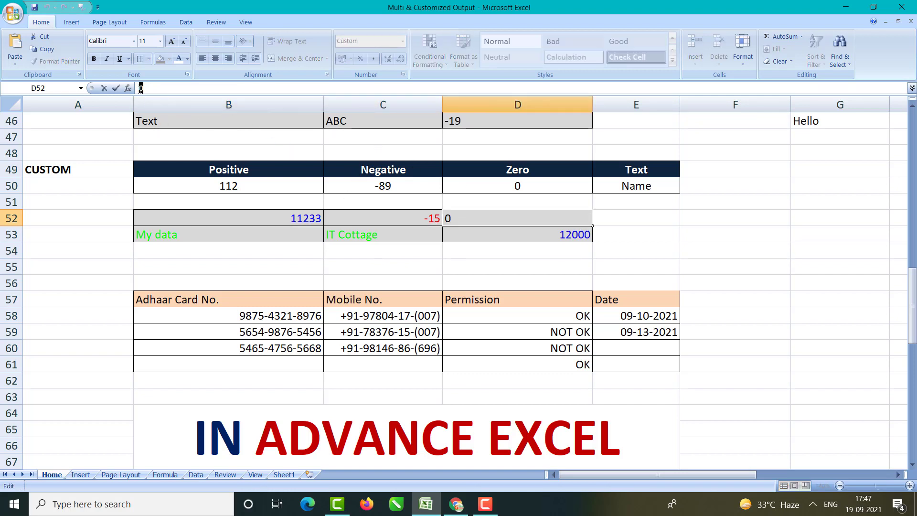
click(498, 228)
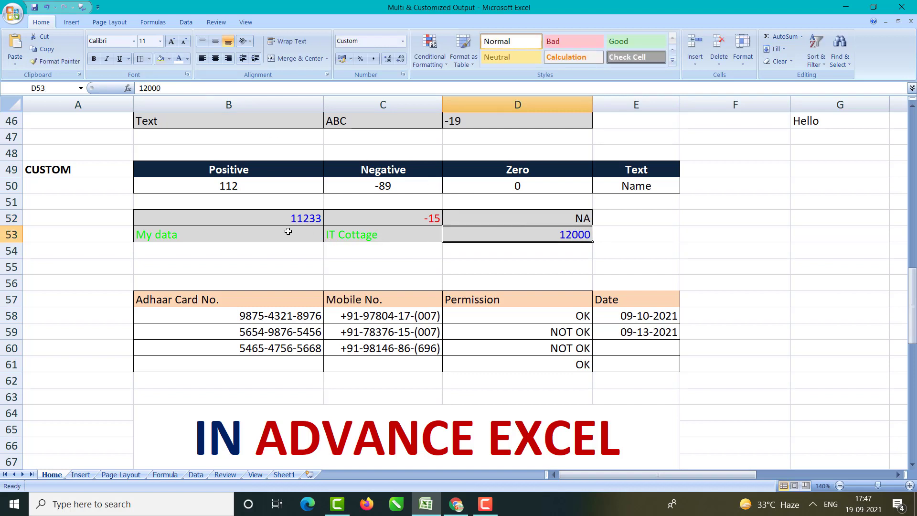
click(267, 237)
click(406, 234)
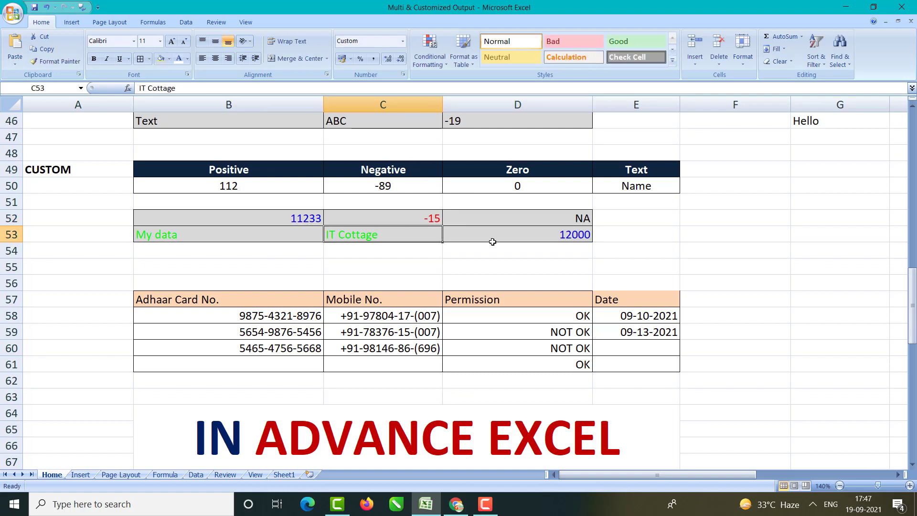
click(494, 244)
click(493, 233)
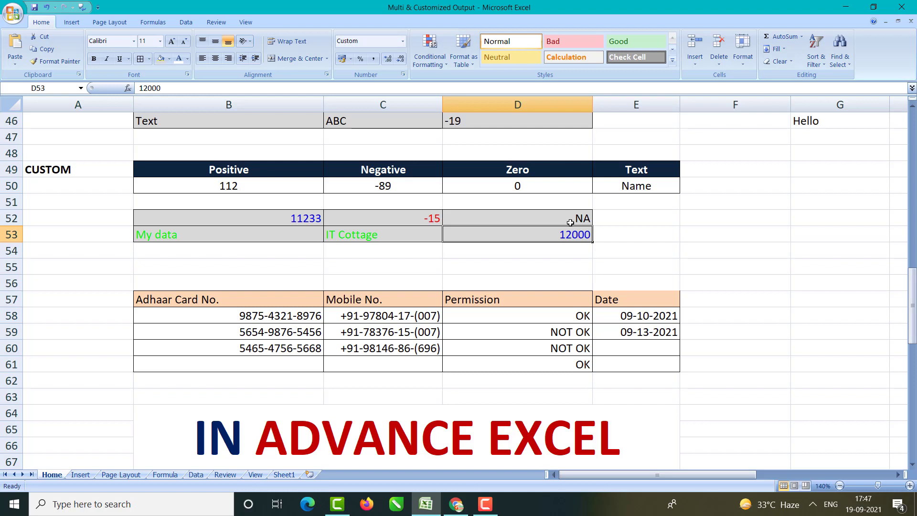
Step: Replace -15 in C52 and My data in B53 with 0, both now showing NA
click(371, 212)
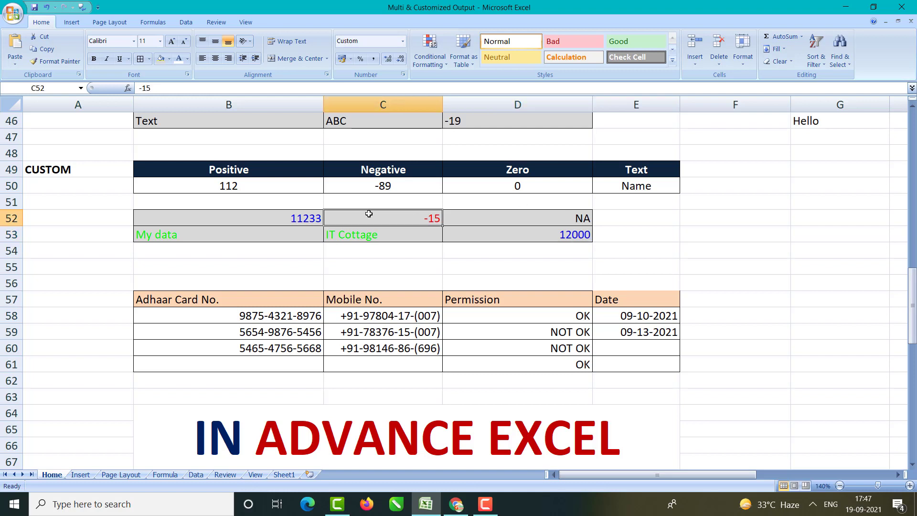
key(F4)
click(383, 235)
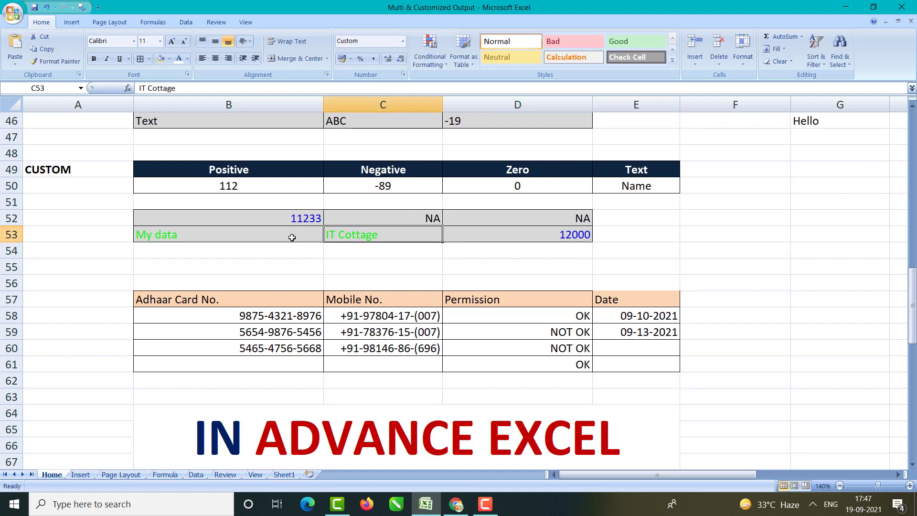
click(294, 236)
text(0)
key(Return)
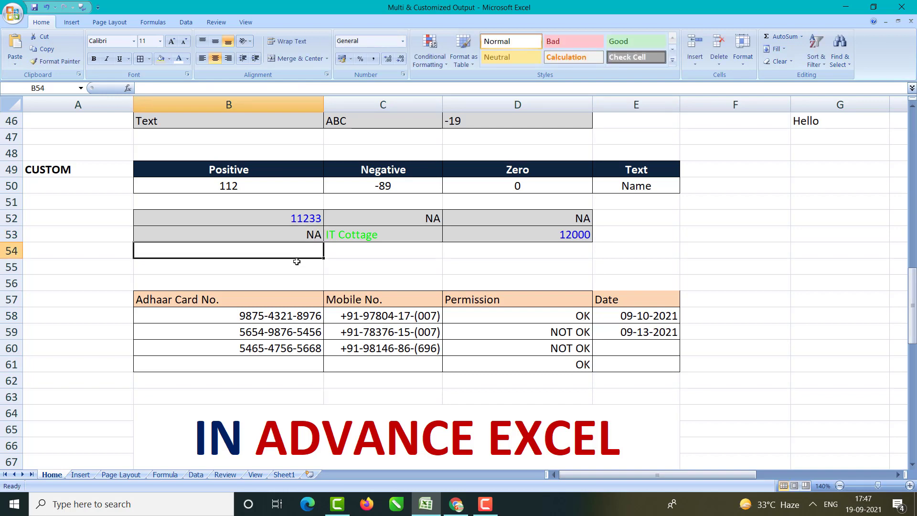
Step: Enter 0 in I17 on the View sheet, then go back to the Home sheet
click(256, 474)
click(372, 297)
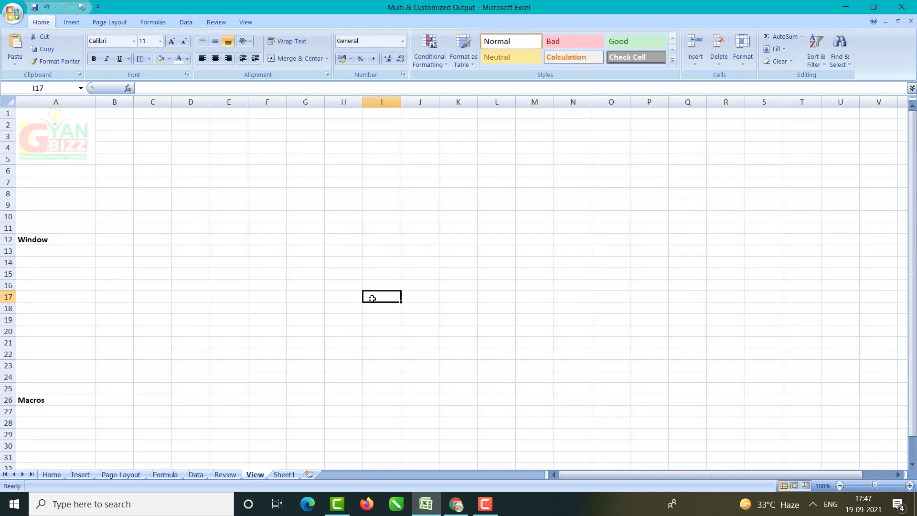
text(0)
key(Return)
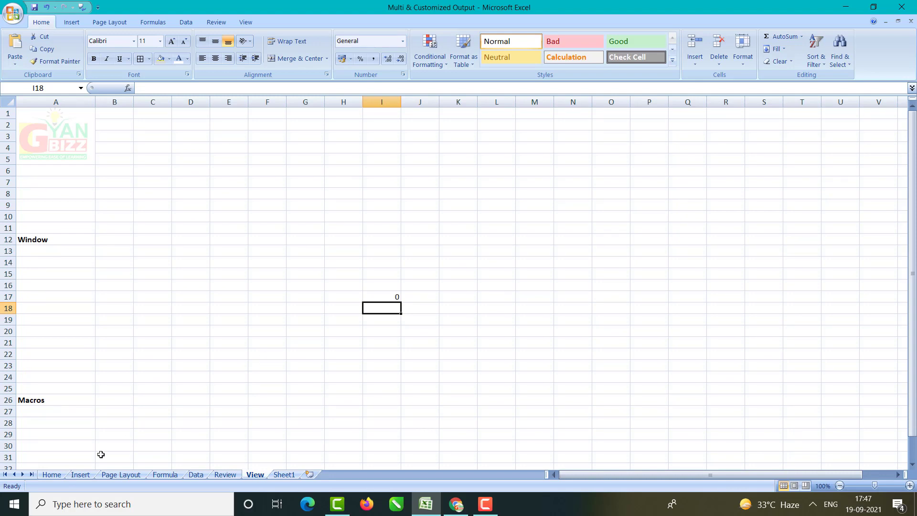
click(52, 475)
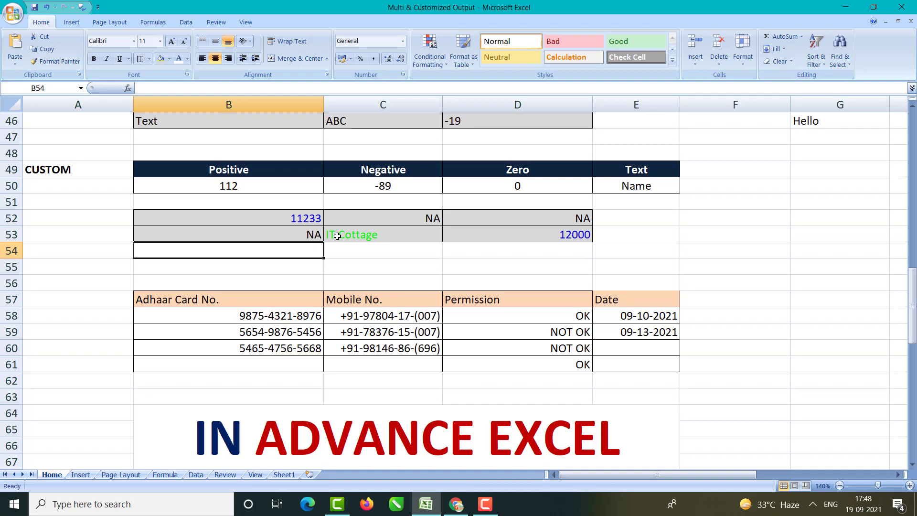
Step: Scroll down to the Date table and open Format Cells for empty cell G57
scroll(339, 236, down, 2)
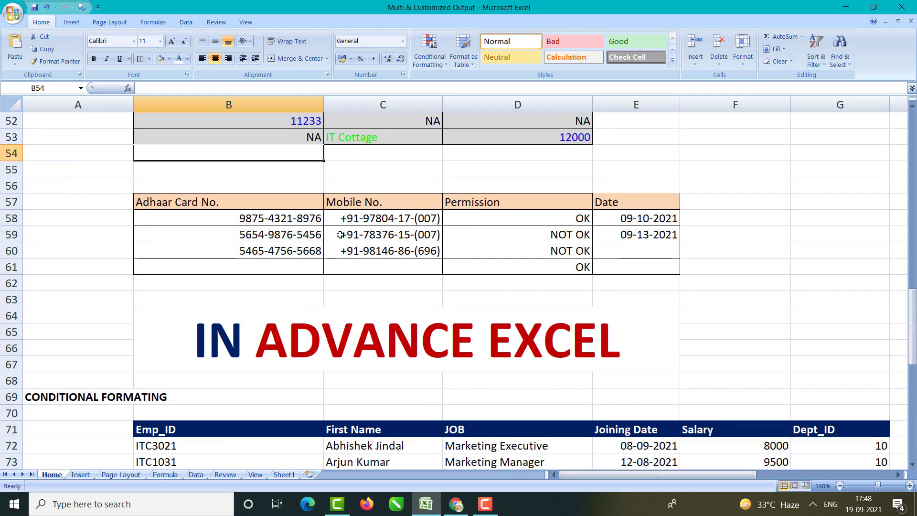
scroll(340, 234, up, 1)
scroll(340, 235, down, 1)
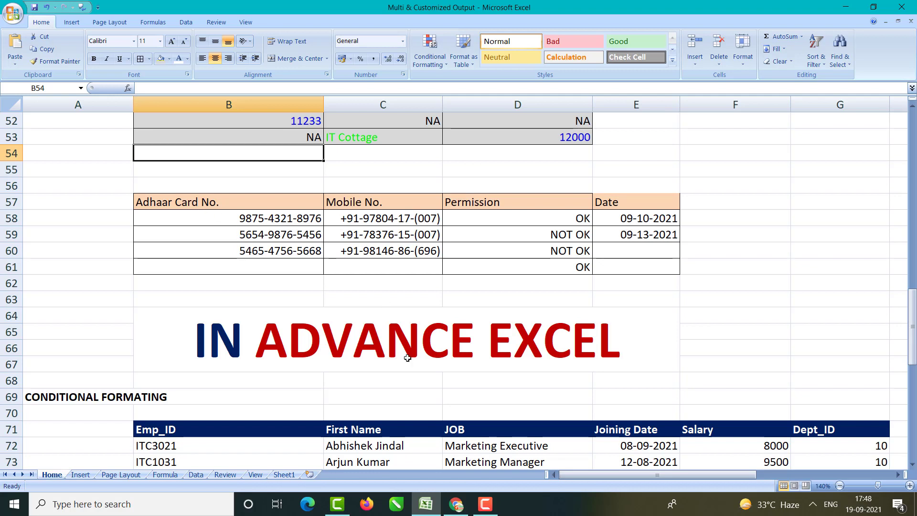
click(816, 207)
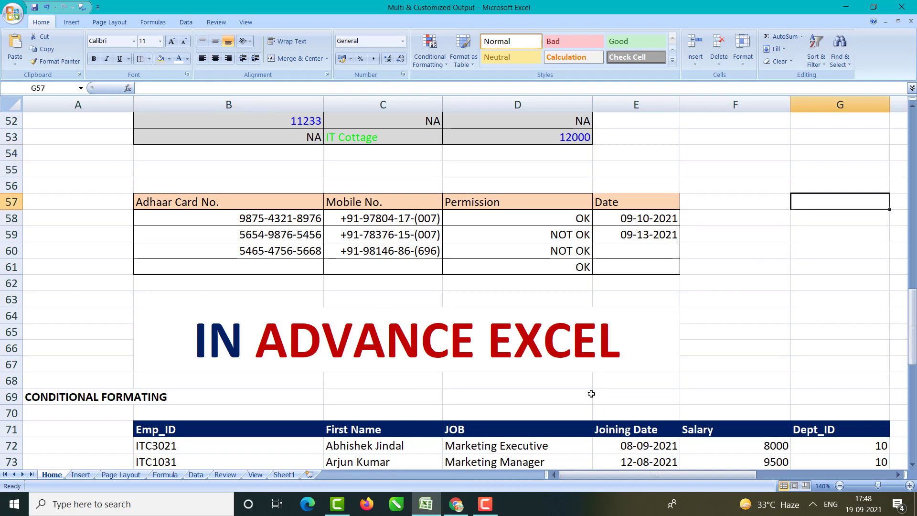
drag(652, 475, 665, 475)
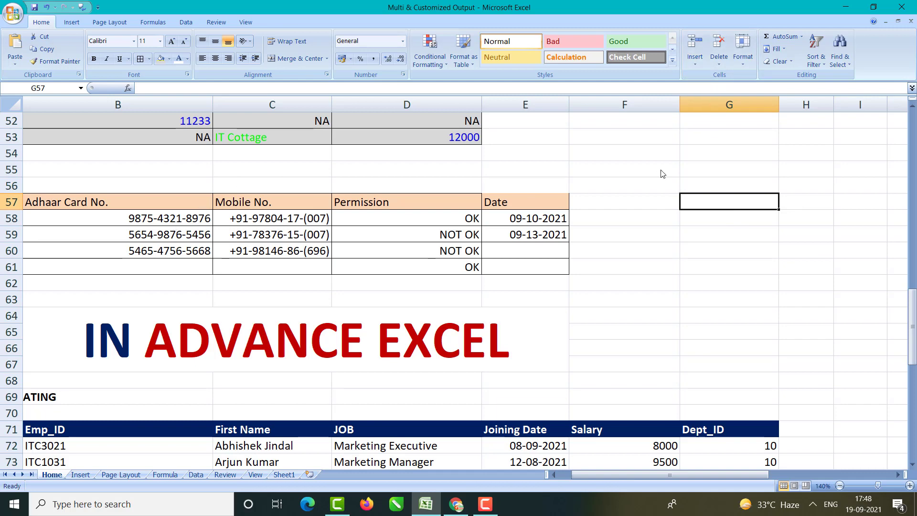
key(ctrl+1)
drag(663, 24, 593, 12)
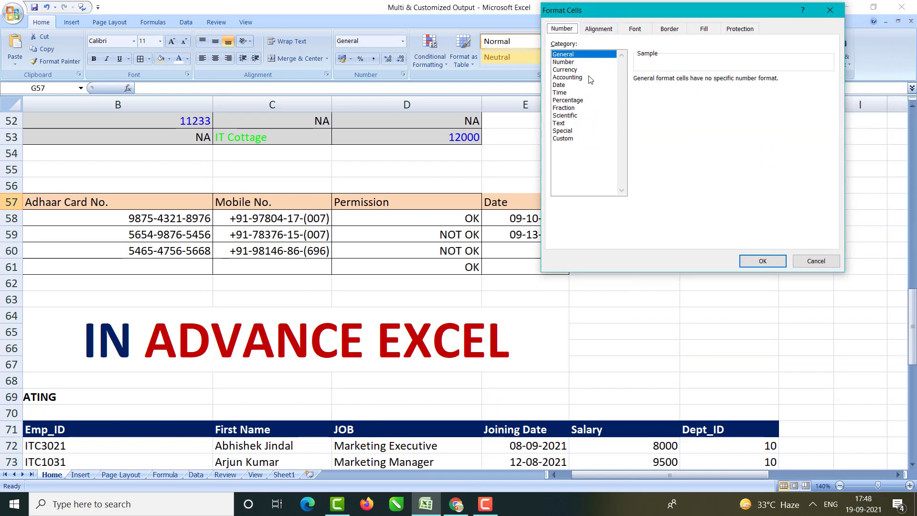
click(563, 138)
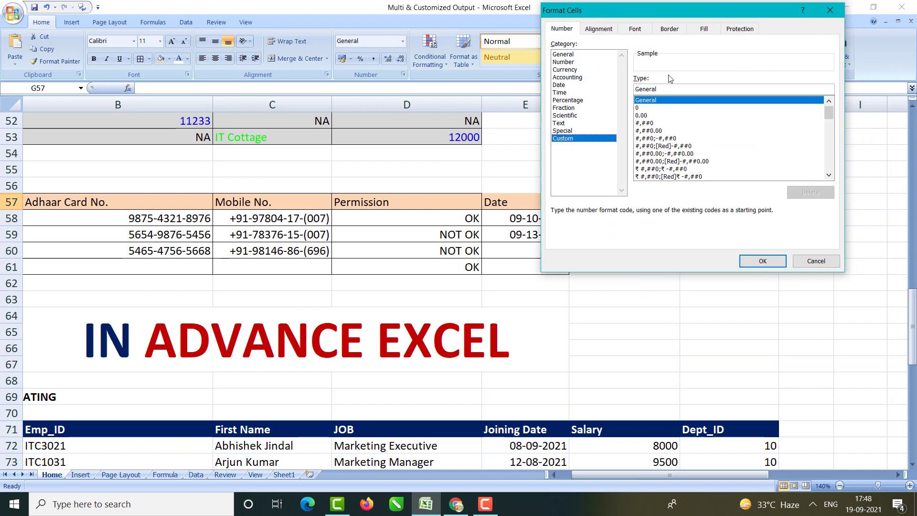
click(653, 108)
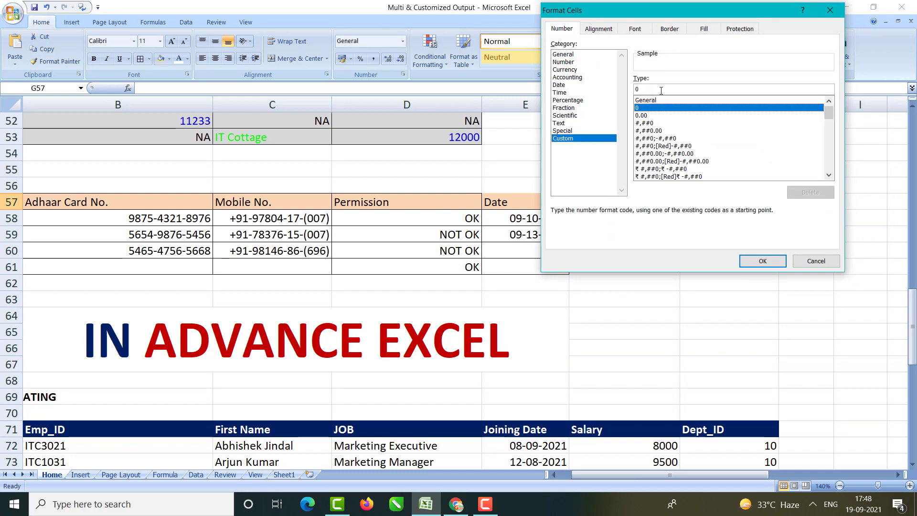
drag(661, 91, 622, 83)
key(BackSpace)
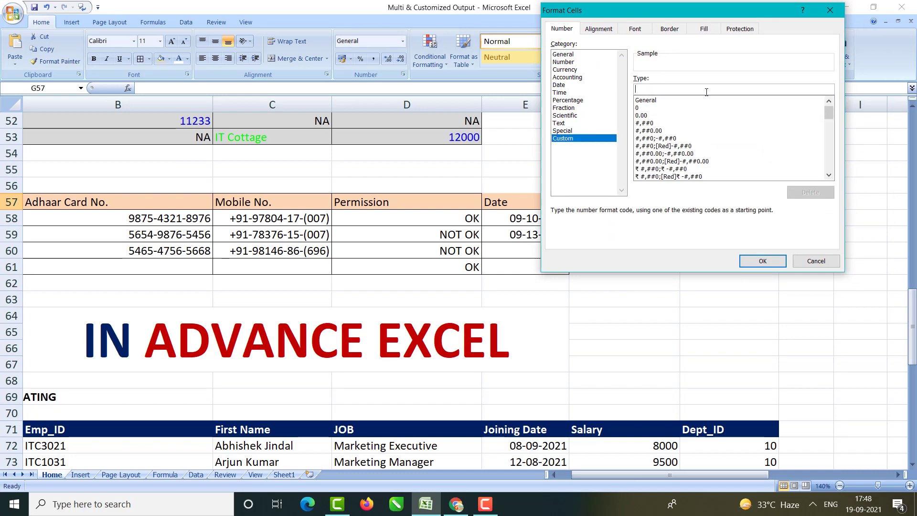
drag(708, 7, 527, 6)
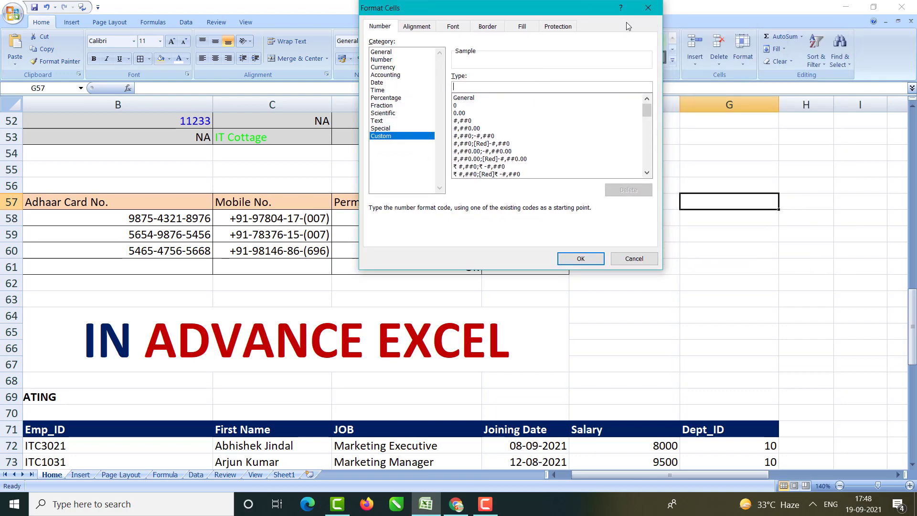
text(0000-0000-0000)
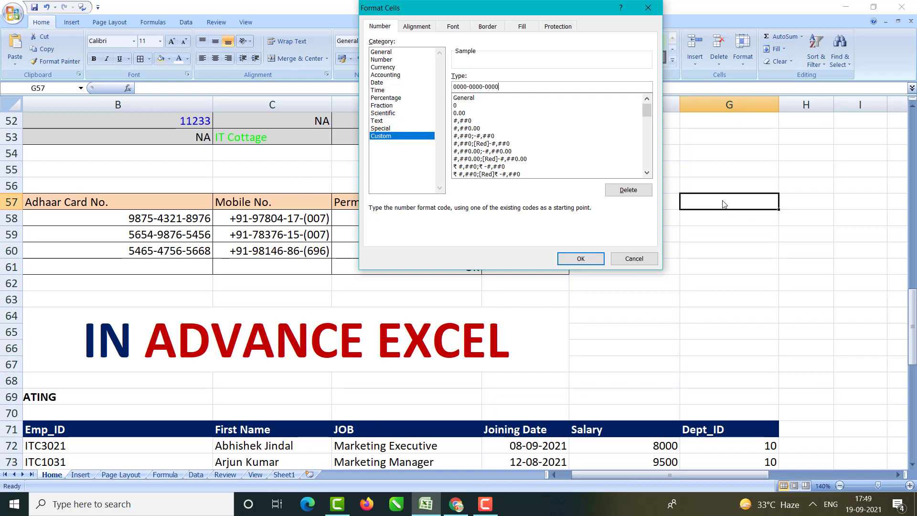
click(593, 259)
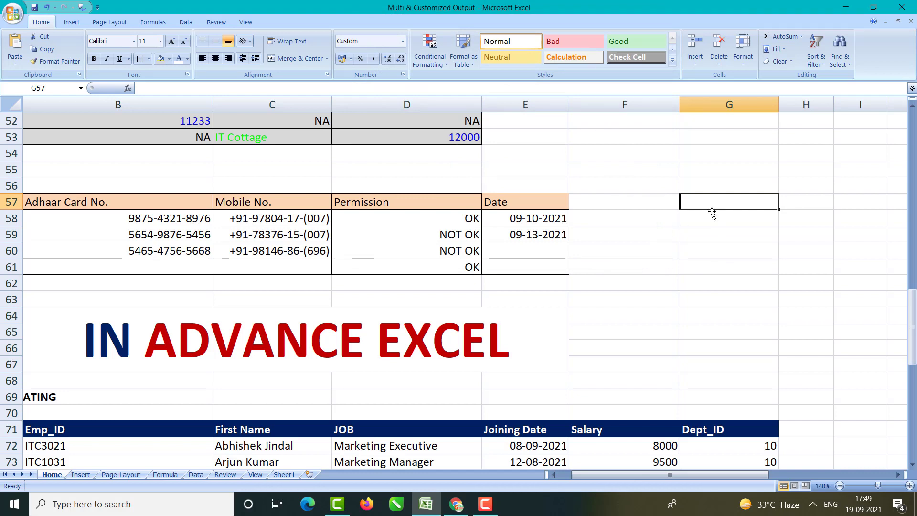
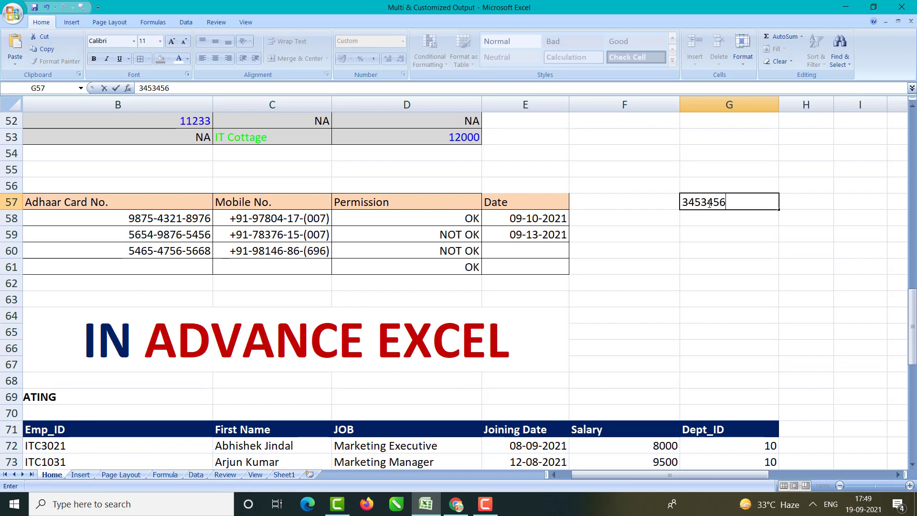
key(Return)
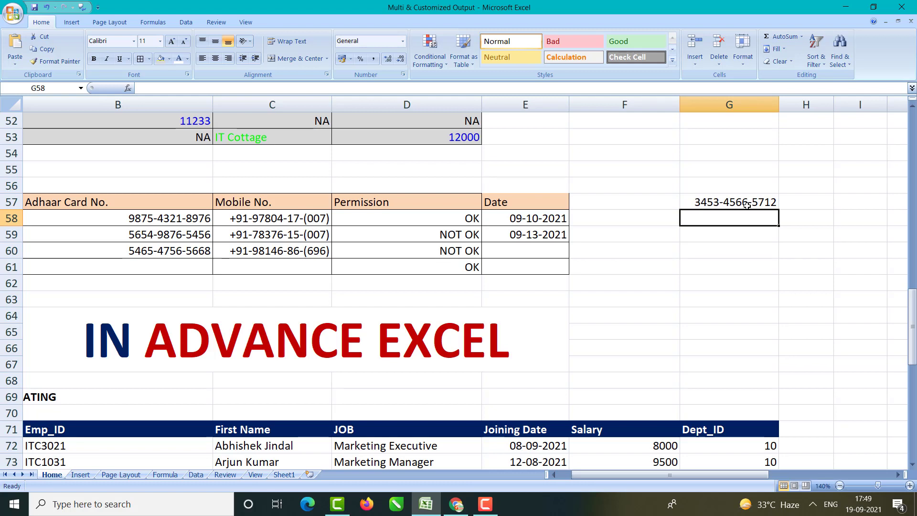
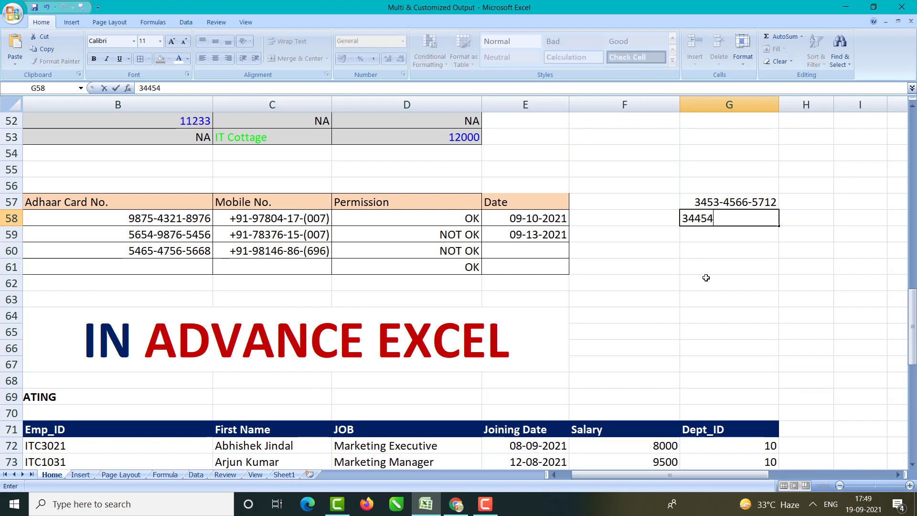
key(Return)
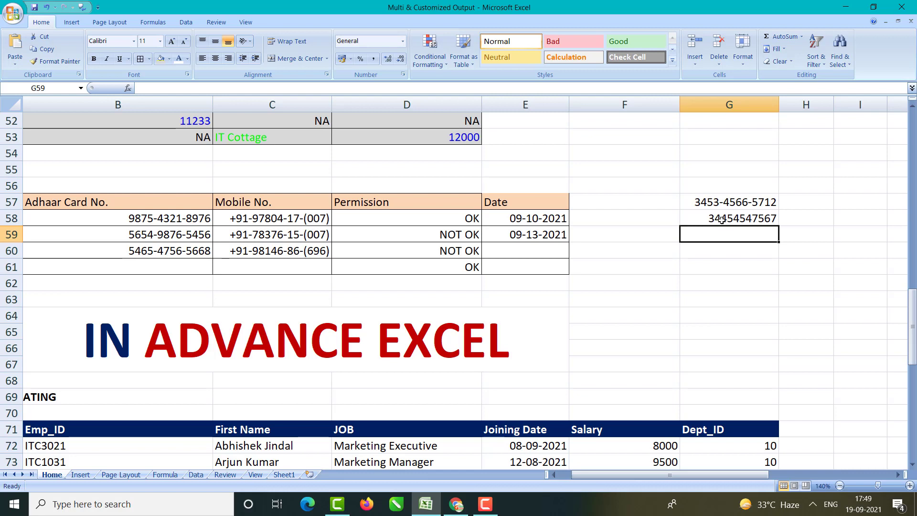
Step: Delete both test entries and bring up Format Cells for G57 again
click(722, 219)
key(Delete)
click(718, 203)
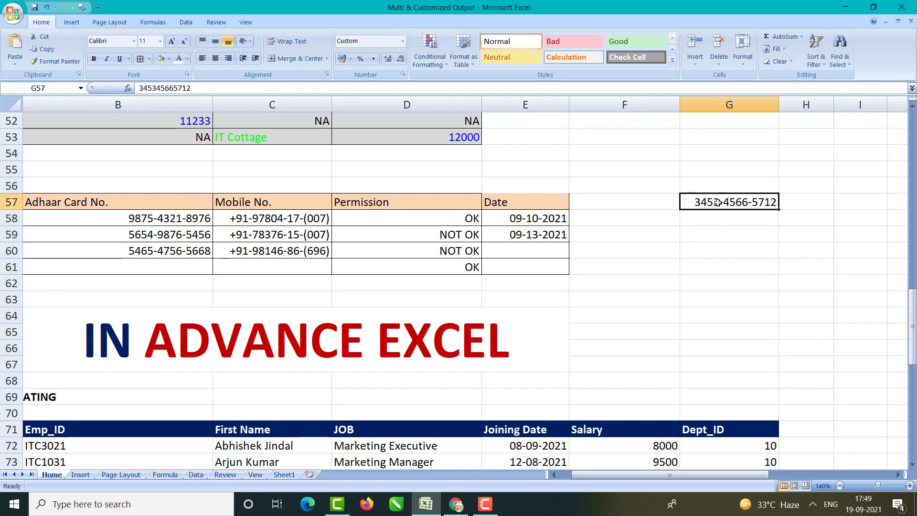
key(Delete)
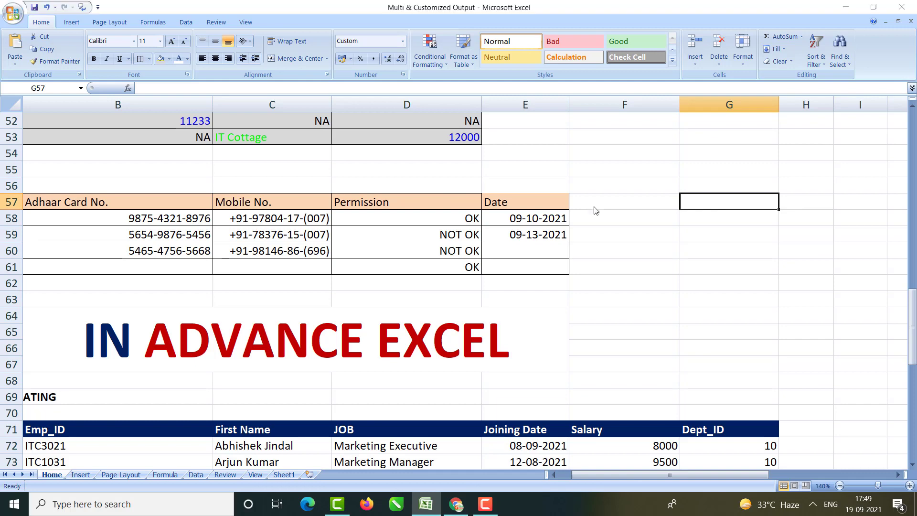
key(ctrl+1)
Step: Cancel the Format Cells dialog and clear the custom Aadhaar format from G57
drag(499, 87, 452, 87)
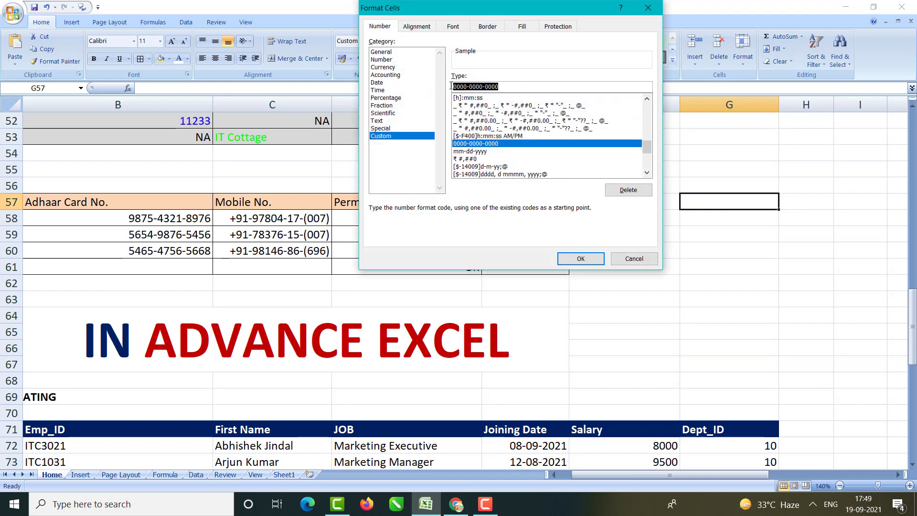
click(511, 84)
click(629, 259)
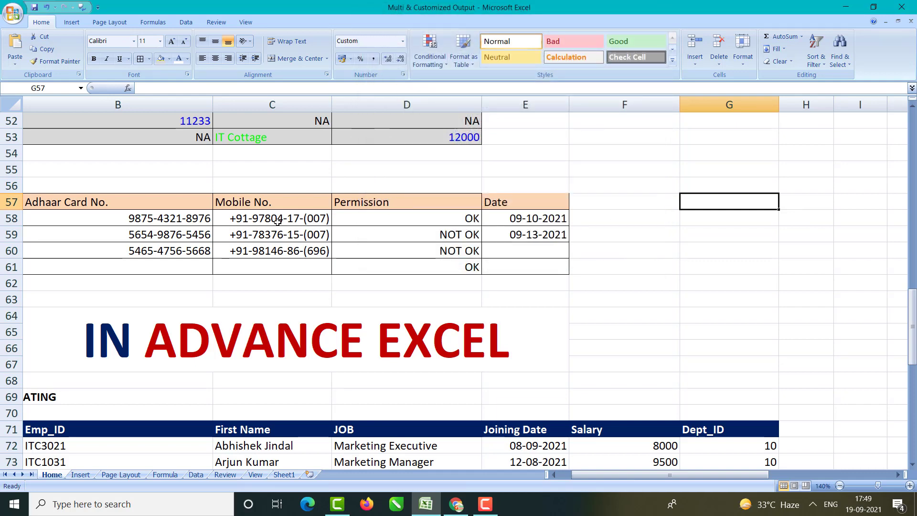
click(815, 62)
click(779, 61)
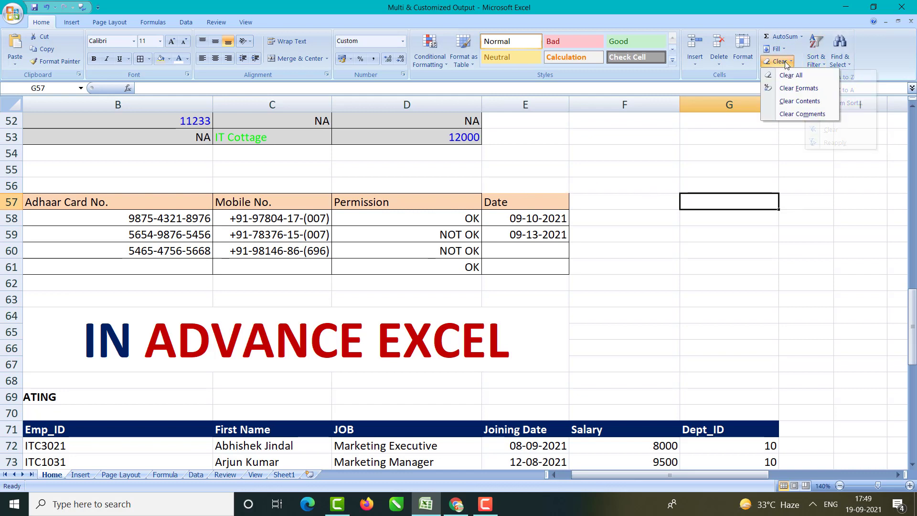
click(792, 89)
Step: Reselect G57 and reopen Format Cells, confirming its number format is now General
click(756, 249)
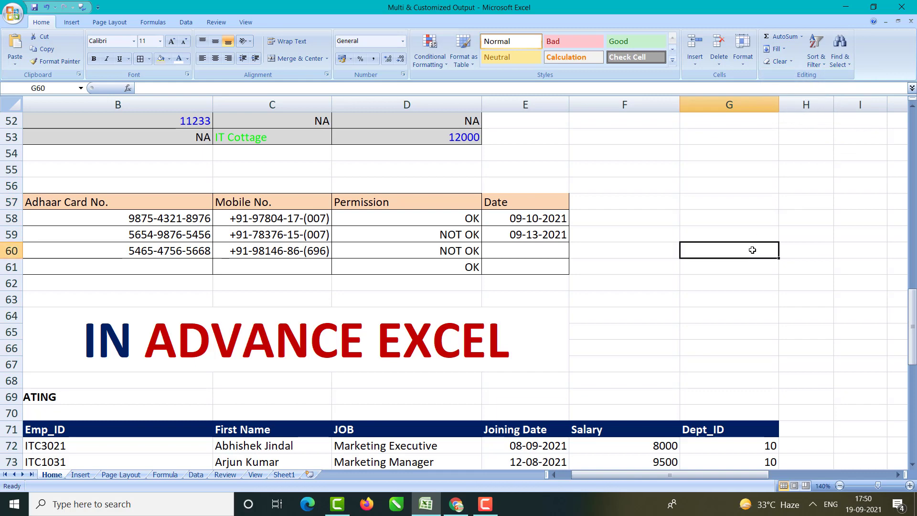
click(741, 199)
key(ctrl+1)
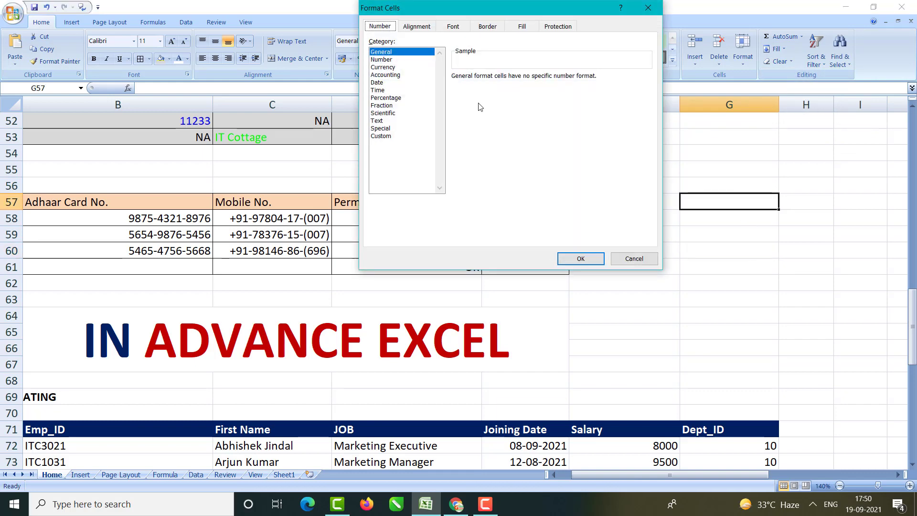
click(385, 121)
click(382, 128)
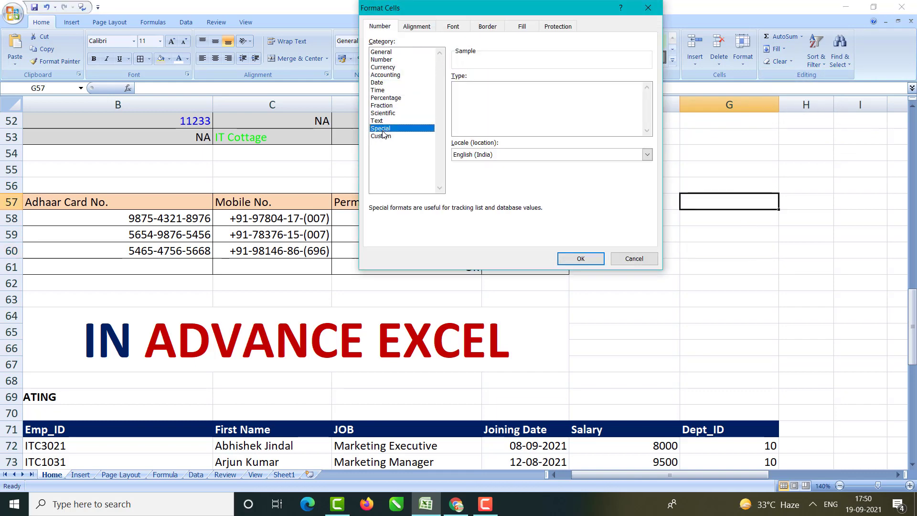
click(381, 136)
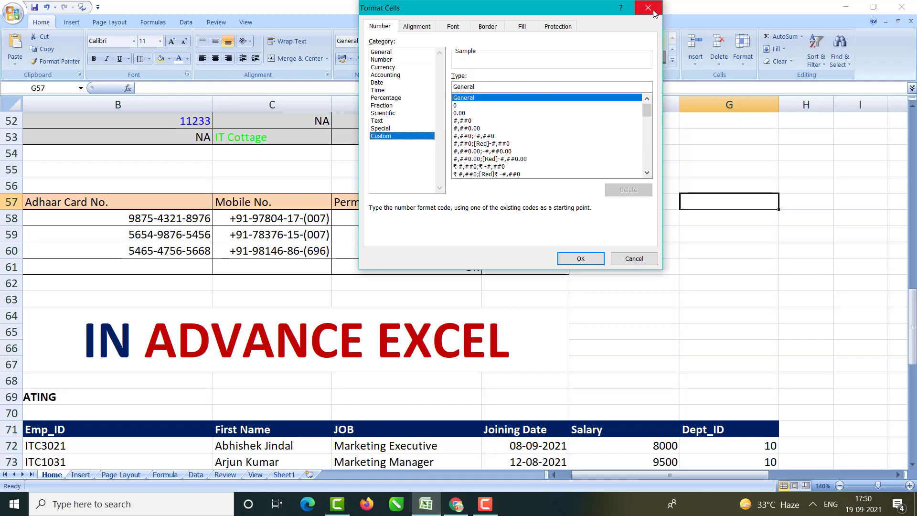
click(649, 8)
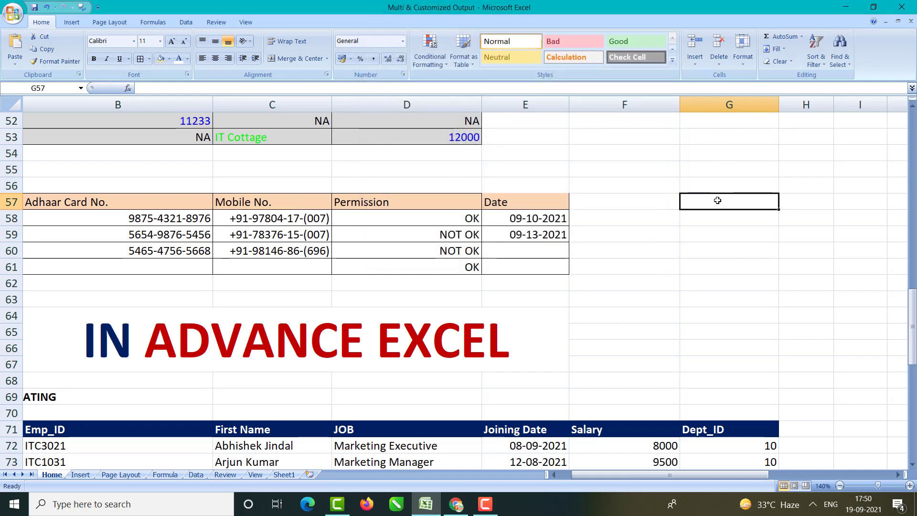
key(ctrl+1)
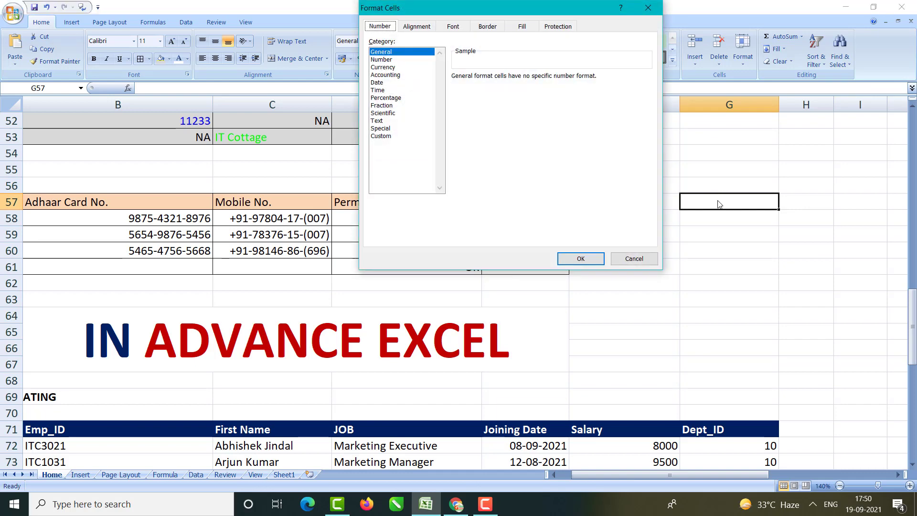
drag(436, 10, 483, 10)
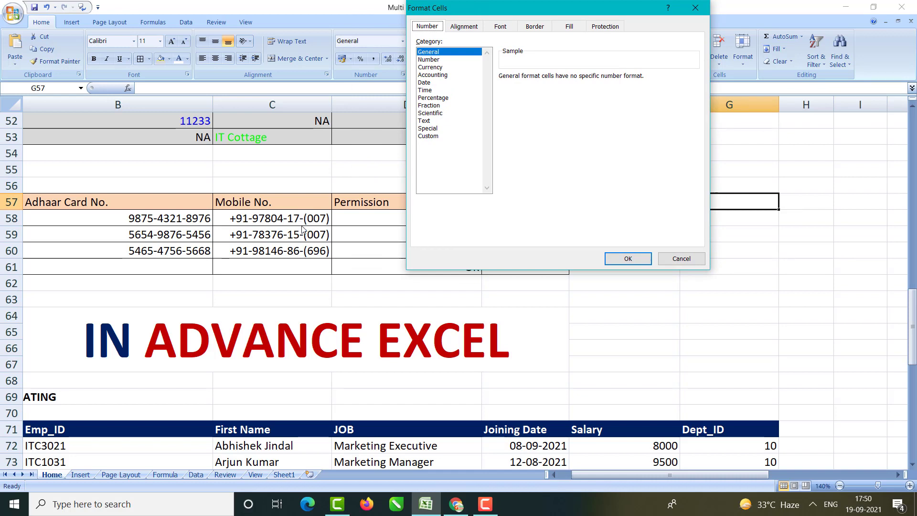
click(431, 136)
click(545, 99)
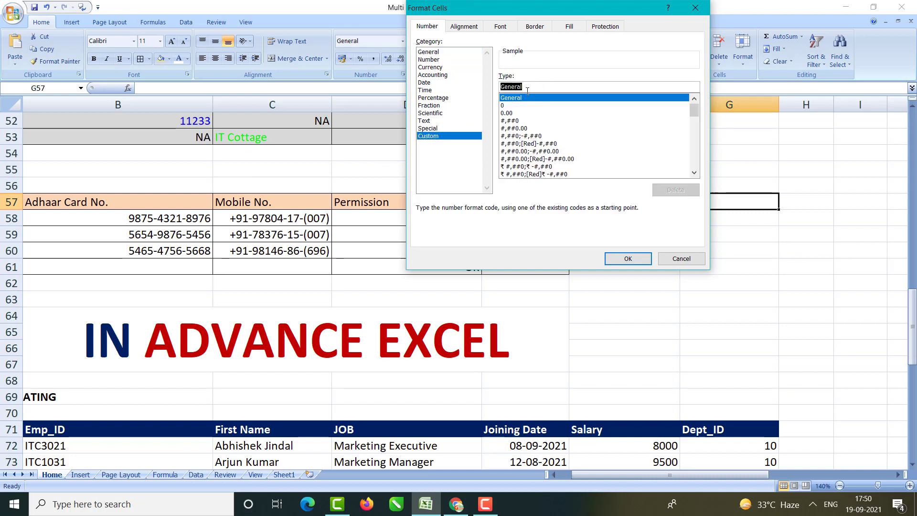
key(BackSpace)
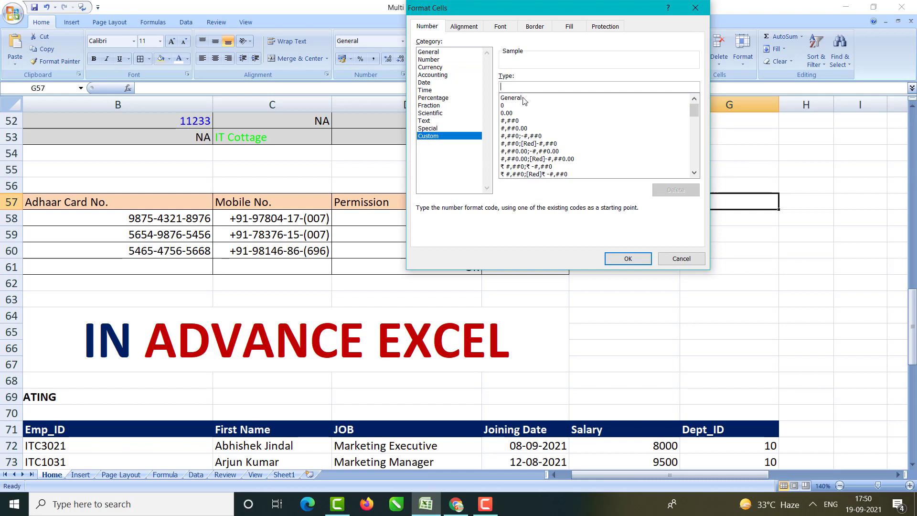
text(+91-000)
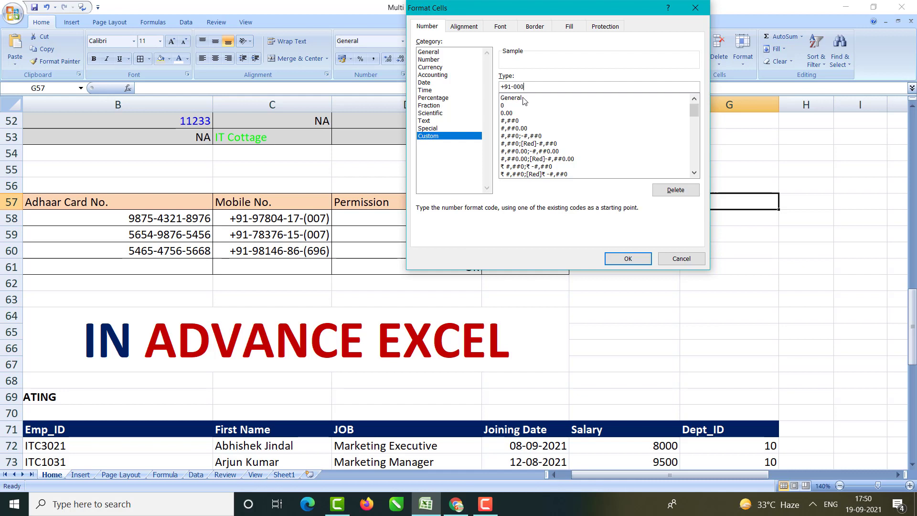
text(00-00000)
click(623, 258)
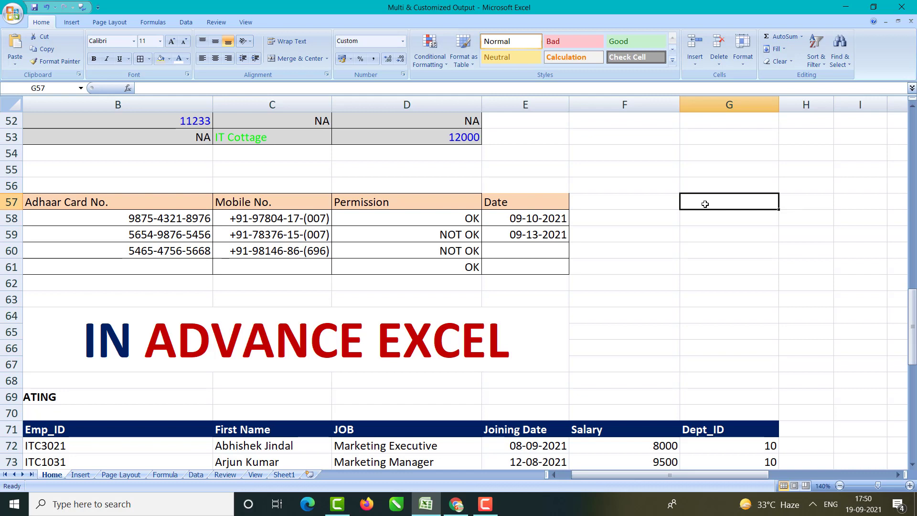
text(98765-43)
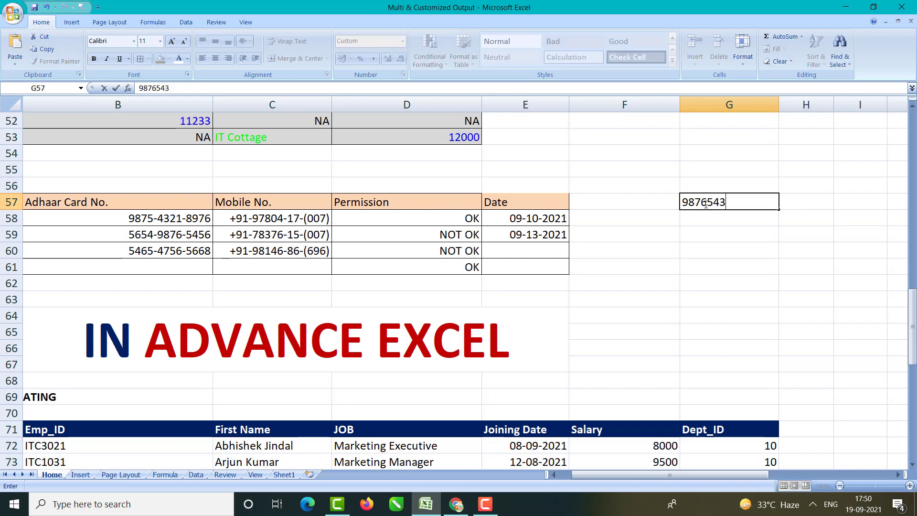
text(210)
key(Return)
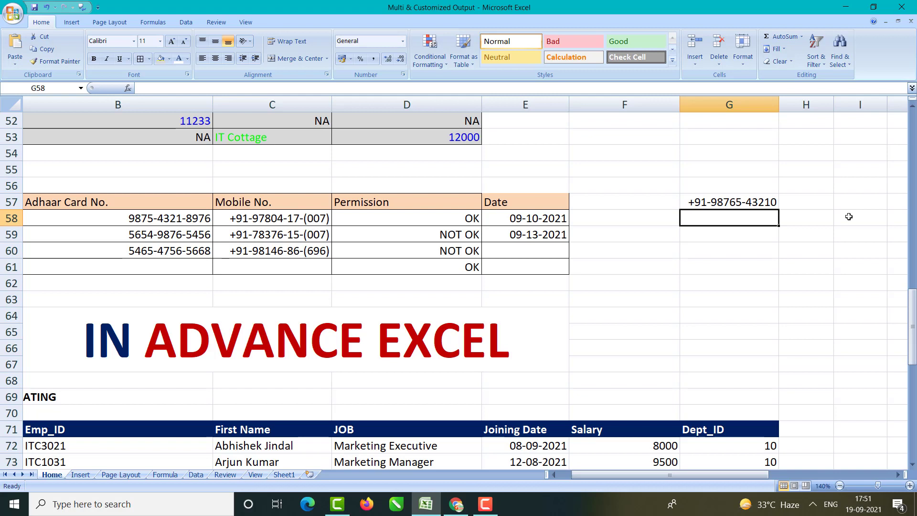
click(307, 125)
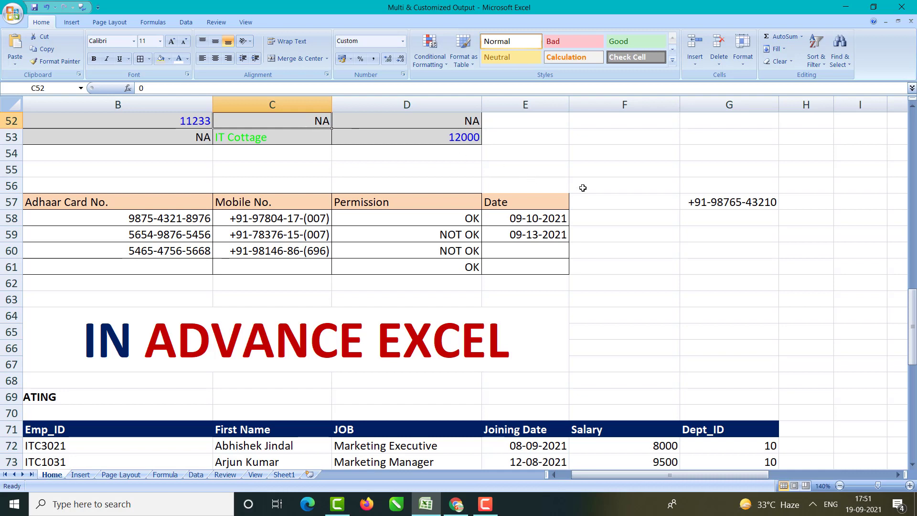
click(695, 205)
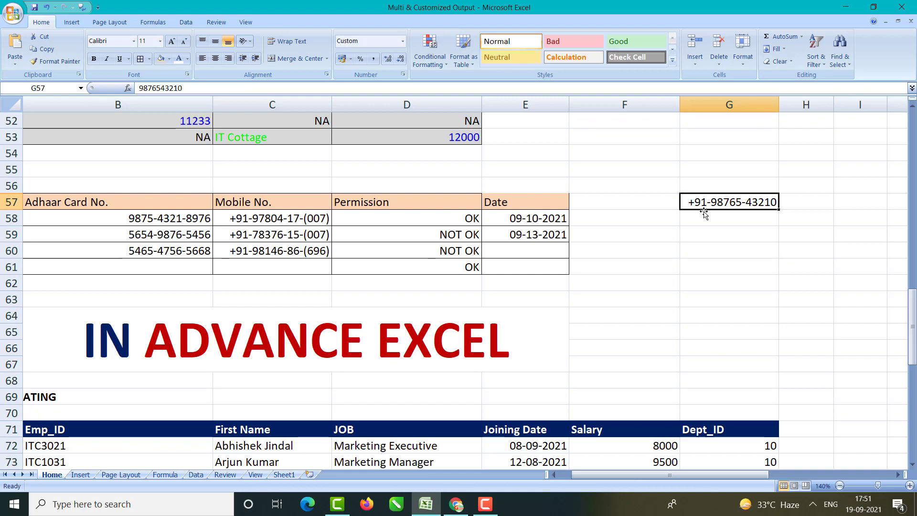
click(710, 220)
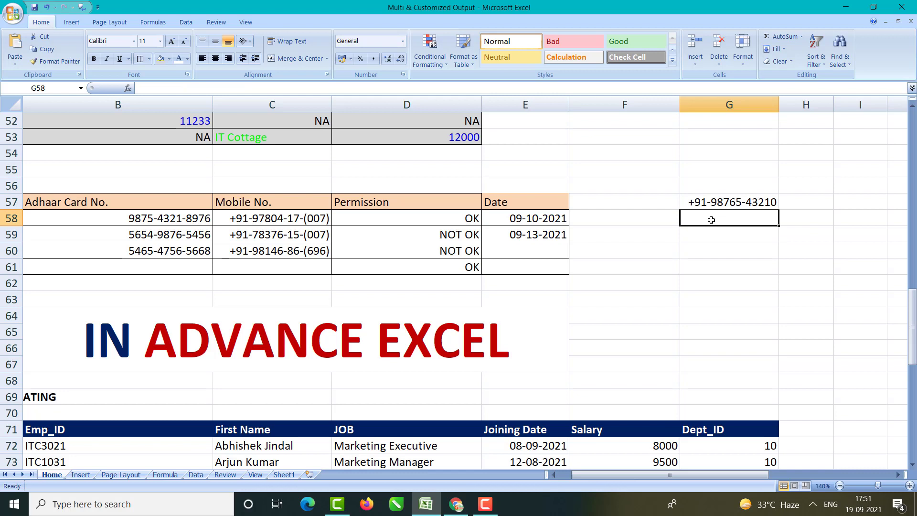
text(98765)
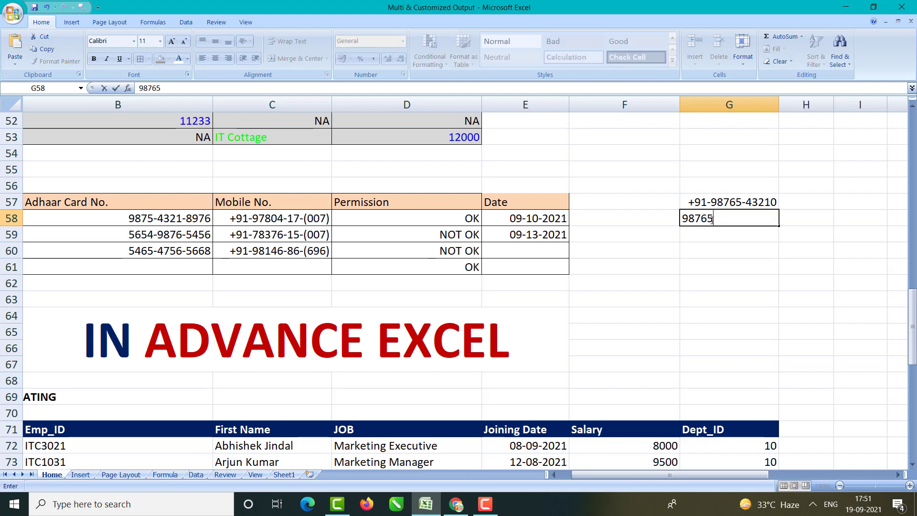
text(43210)
key(Return)
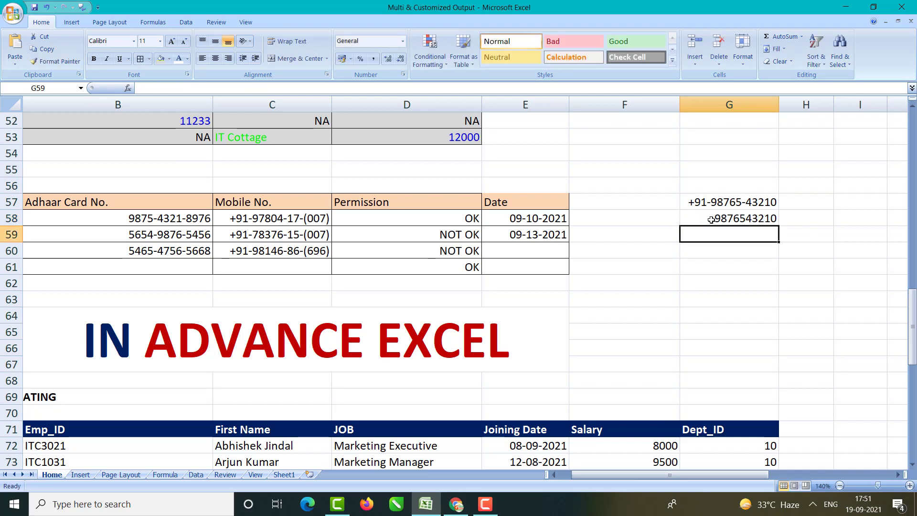
Step: Compare G58's raw value with G57 and the Mobile No. and Permission columns, then select G57:G58
click(712, 220)
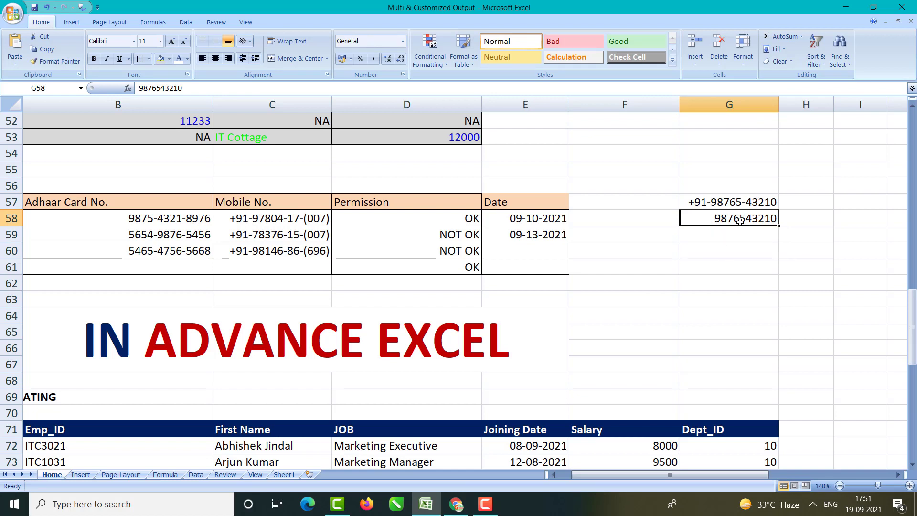
click(718, 206)
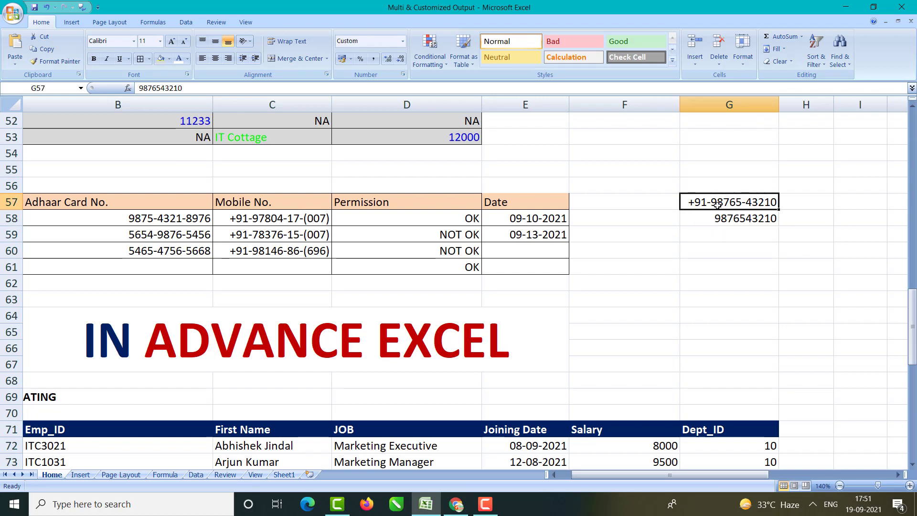
click(716, 218)
click(295, 219)
drag(294, 220, 293, 252)
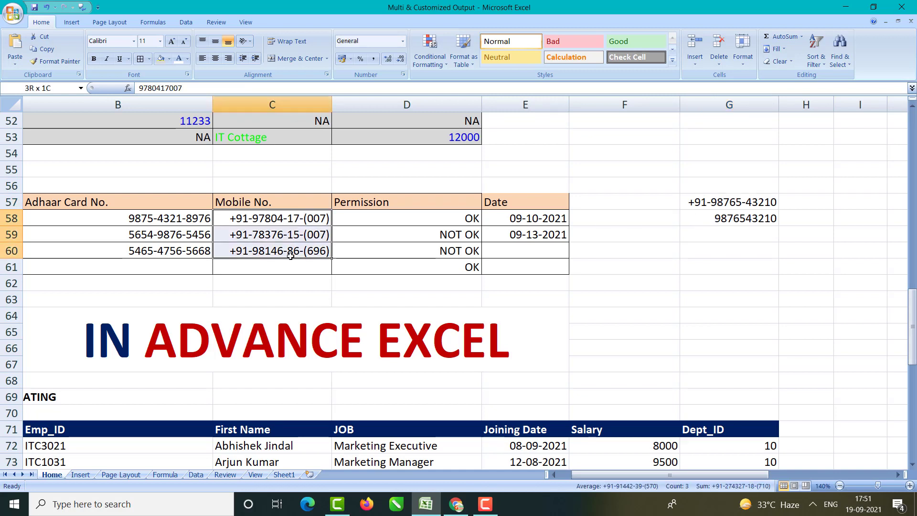
drag(431, 216, 440, 267)
click(688, 249)
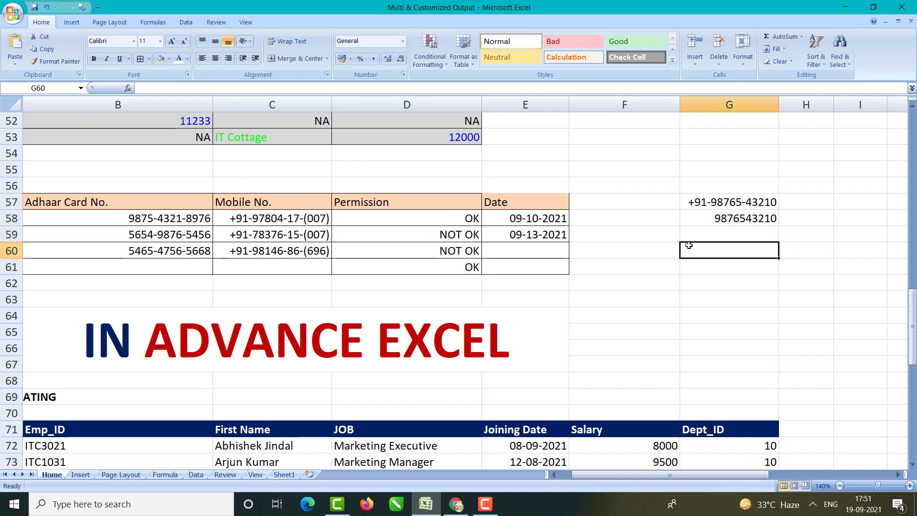
drag(736, 200, 727, 219)
Step: Delete the demo phone numbers from G57:G58, glance at the Custom format list, then select G57
key(Delete)
click(697, 251)
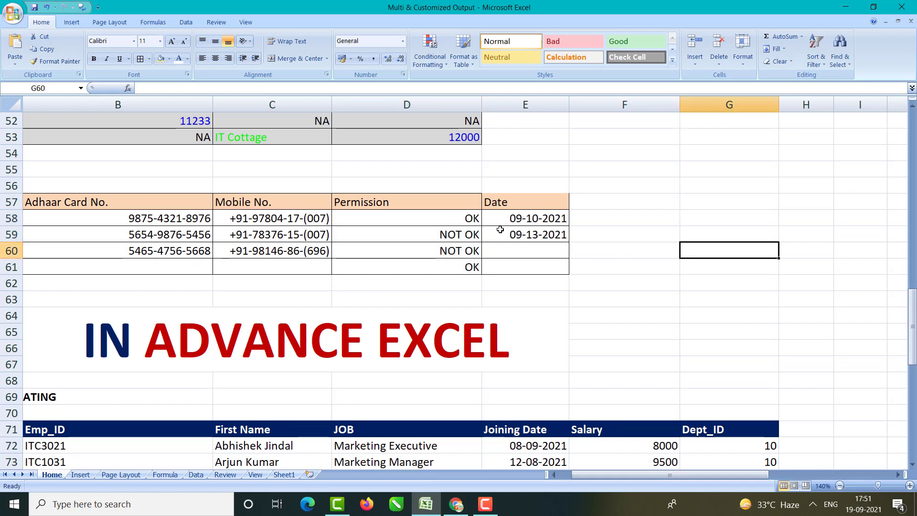
click(708, 190)
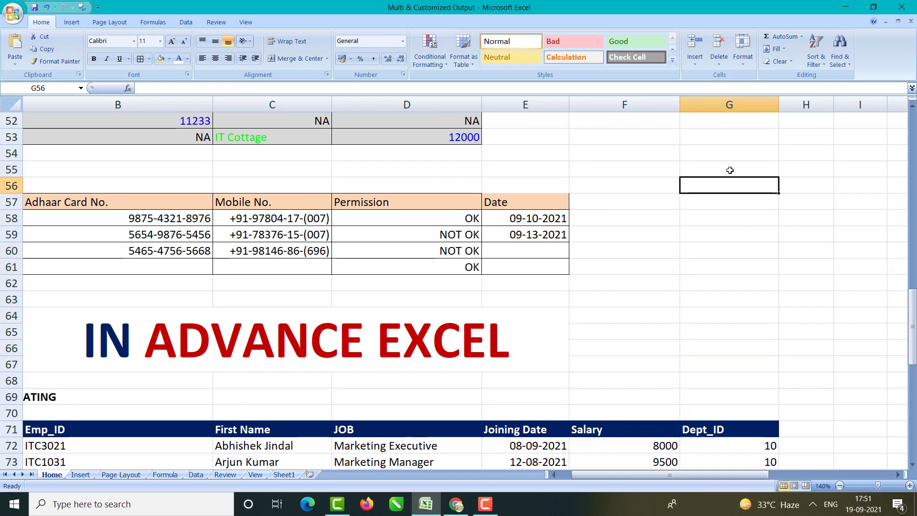
key(ctrl+1)
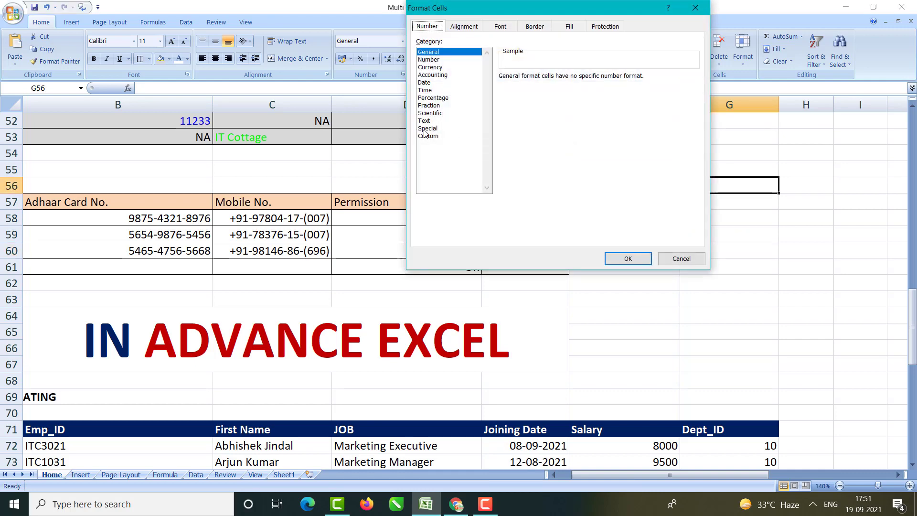
click(426, 136)
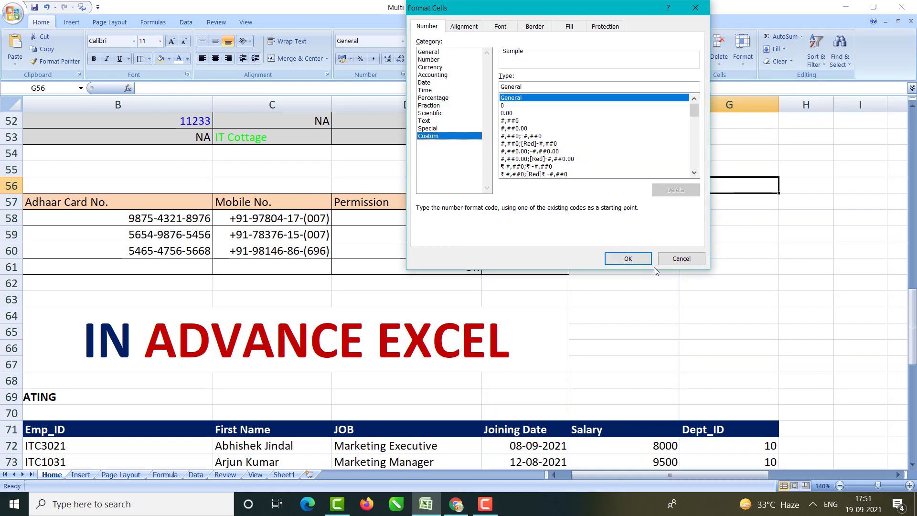
click(681, 259)
click(724, 205)
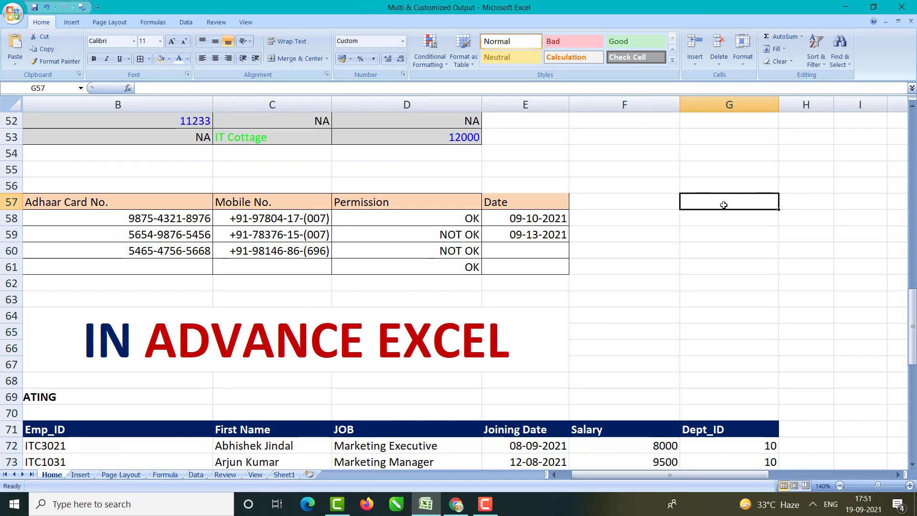
Step: Type a pair of square brackets into G57 and reopen the cell for editing
text([])
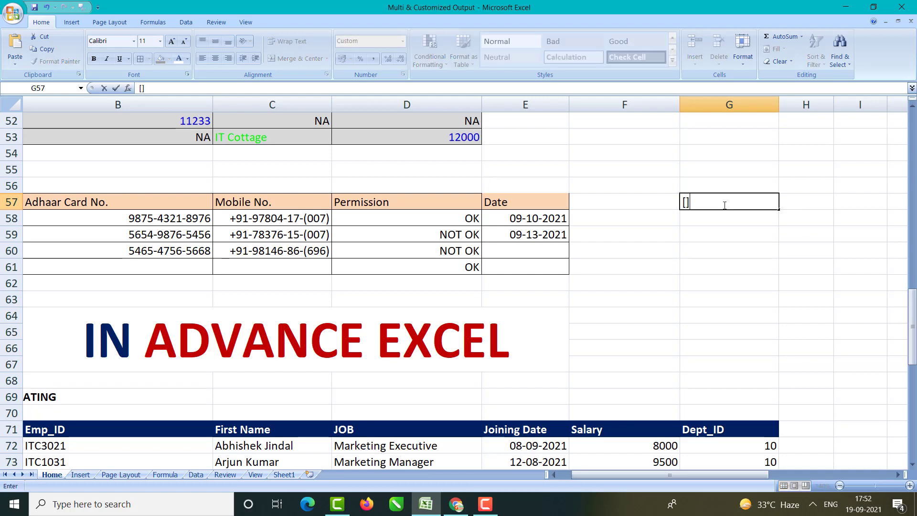
click(686, 202)
key(Return)
click(685, 202)
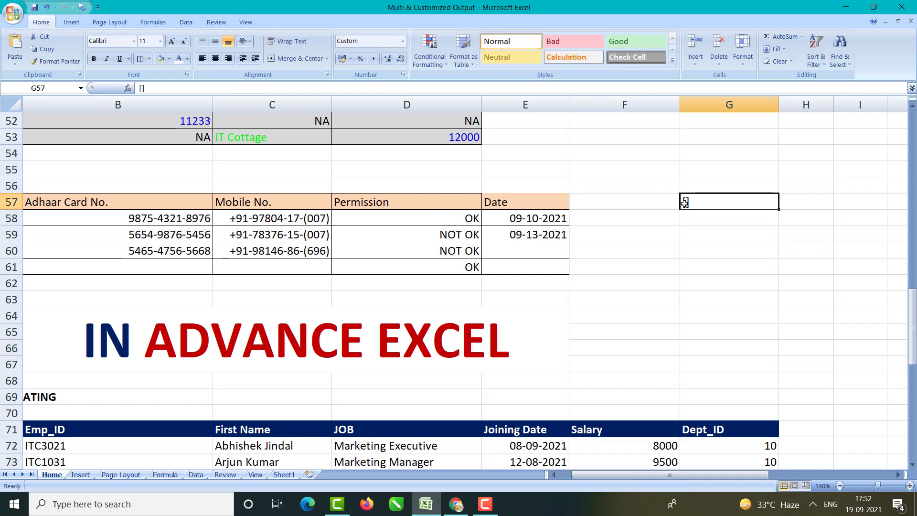
double_click(686, 202)
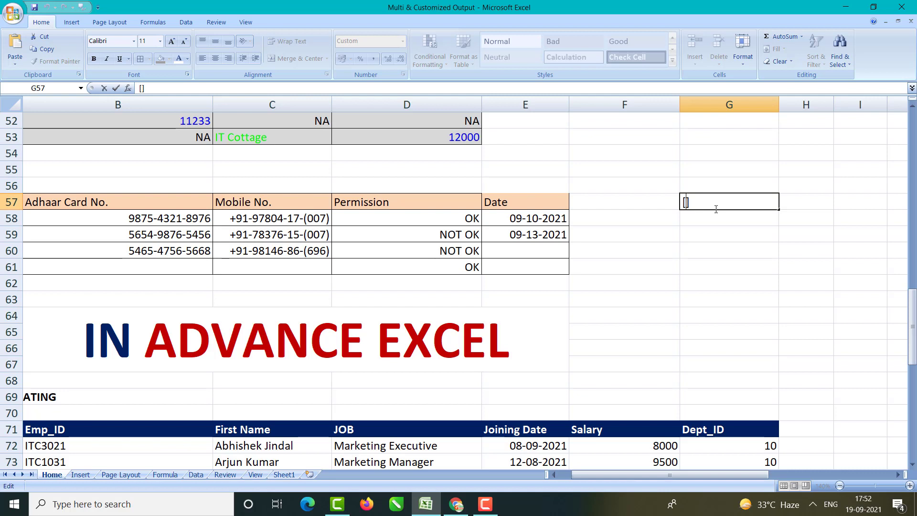
Step: Complete G57's text as [>=18]"You can go";"Not Allowed", fixing typos along the way
text(>)
text(18)
text(=)
text(")
text(You)
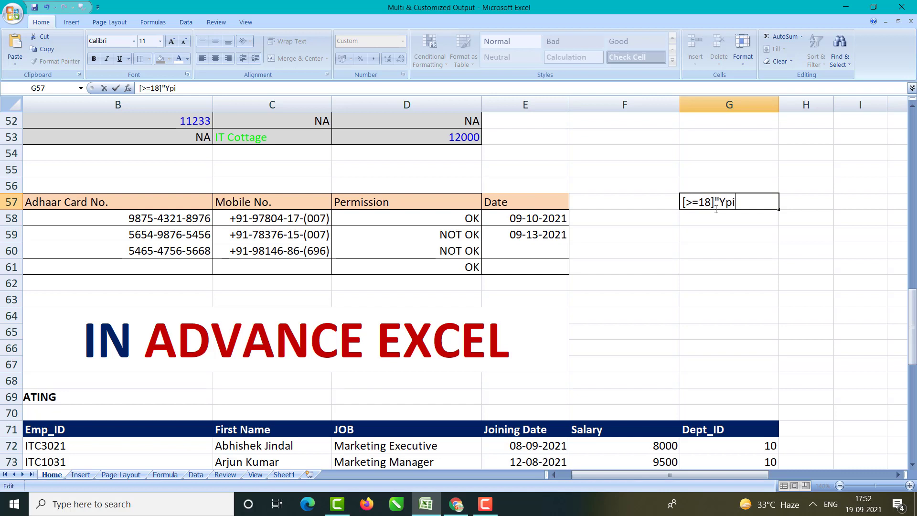
key(BackSpace)
key(BackSpace)
text(ou can go)
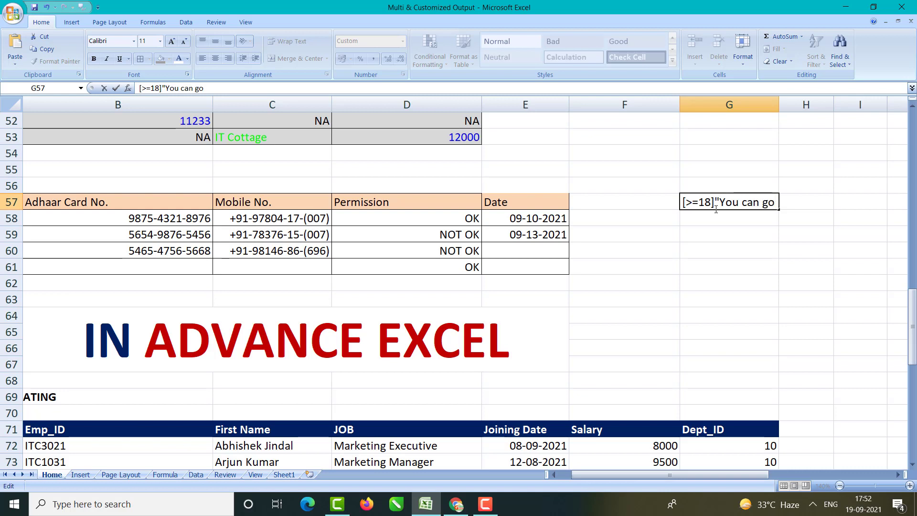
text(")
text(;)
text("Yo)
key(BackSpace)
key(BackSpace)
text(Npt)
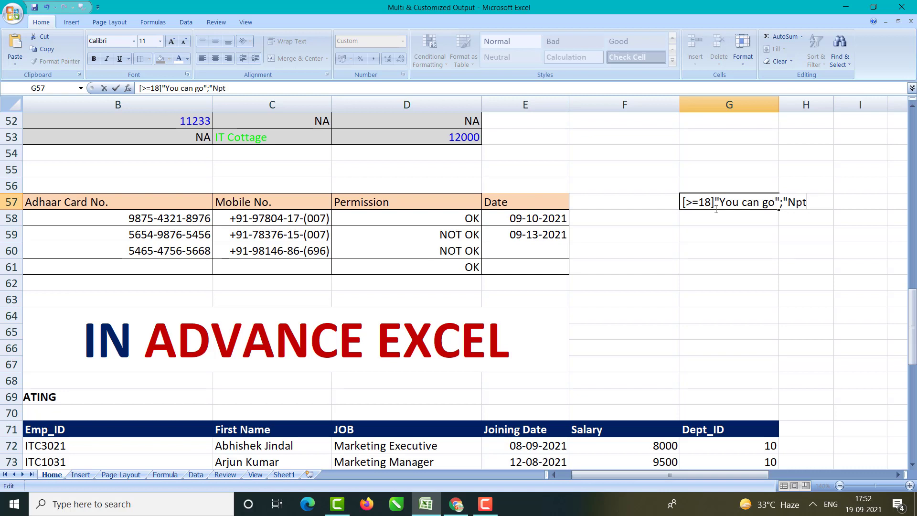
key(BackSpace)
key(BackSpace)
text(ot Allowed)
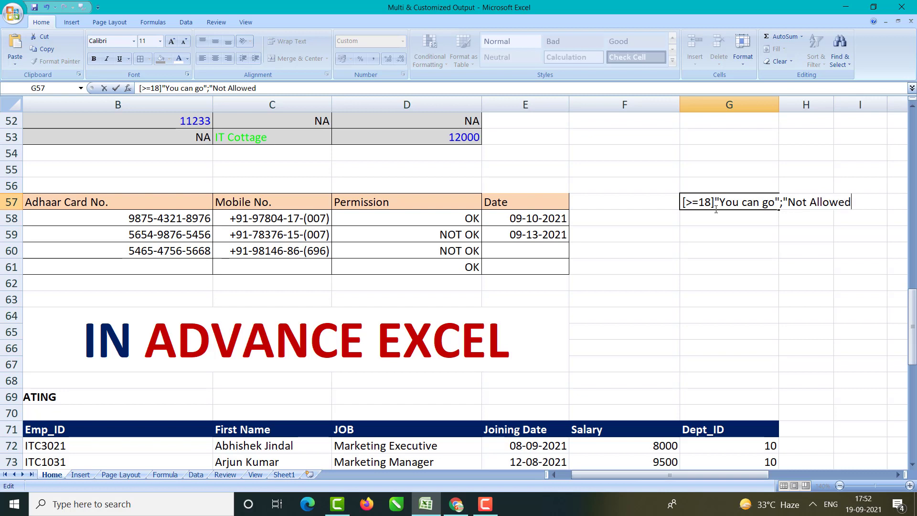
text(")
key(Return)
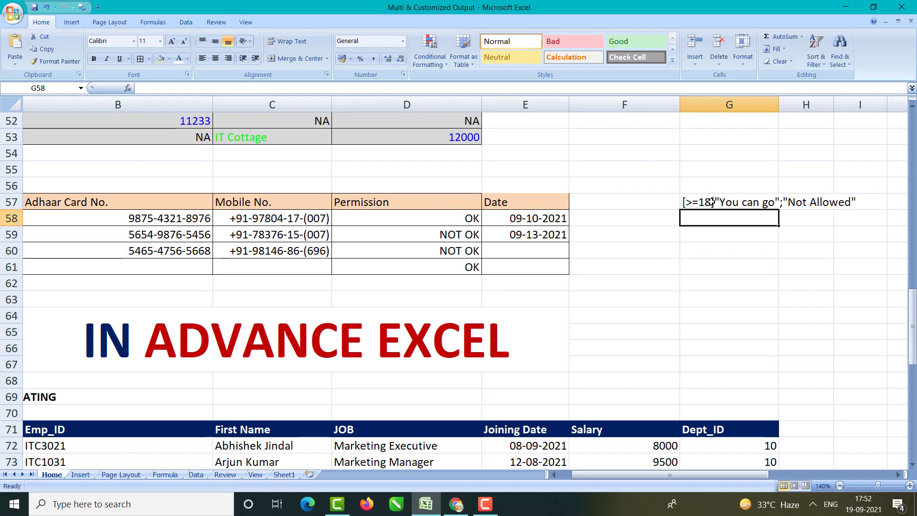
drag(625, 199, 621, 264)
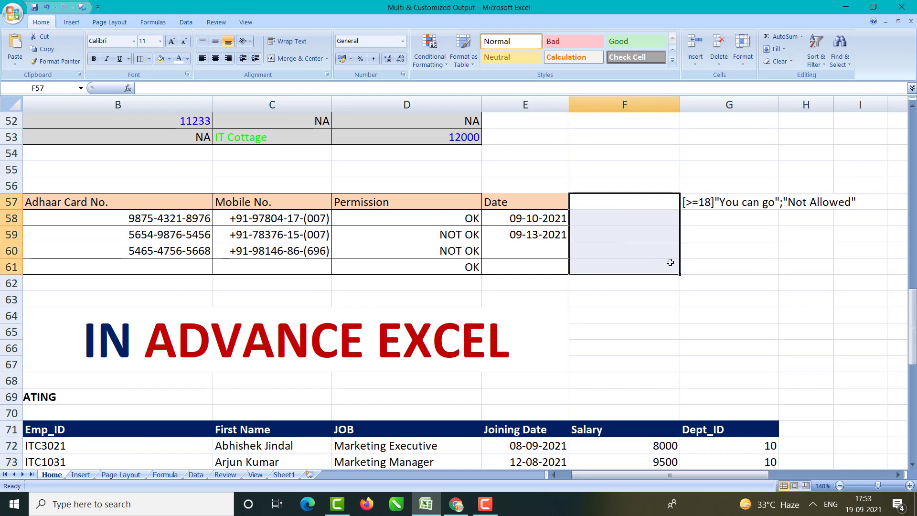
Step: Add the column heading 'Entry' in F57
click(707, 254)
click(605, 205)
text(Entry)
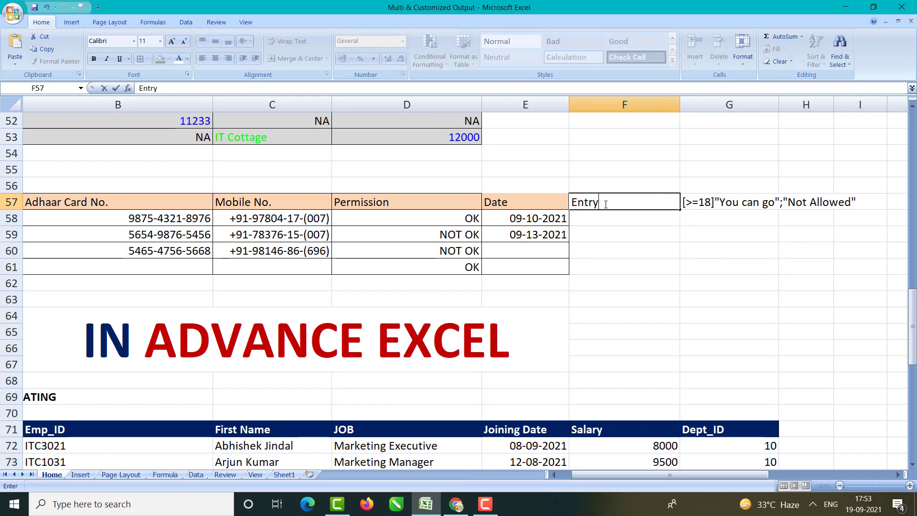
key(Return)
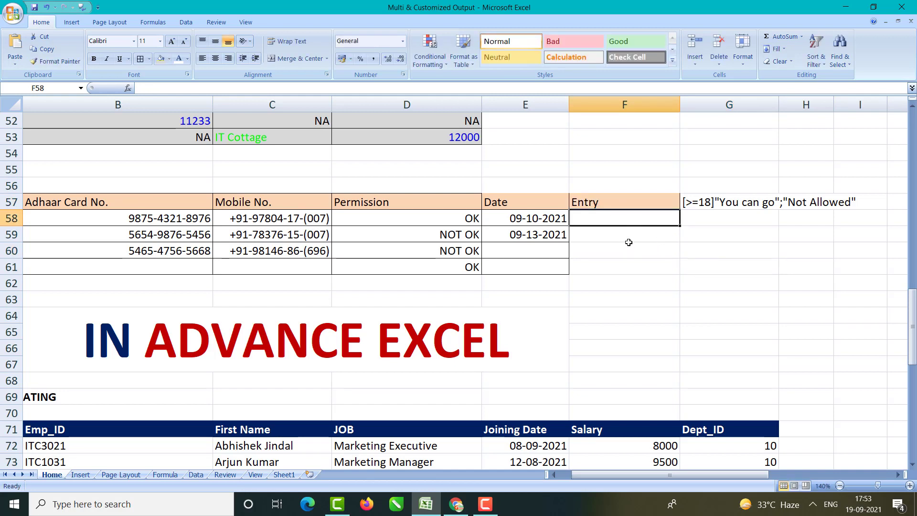
Step: Review the age rule text in G57, marking its [>=18]"You can go"; part
double_click(705, 202)
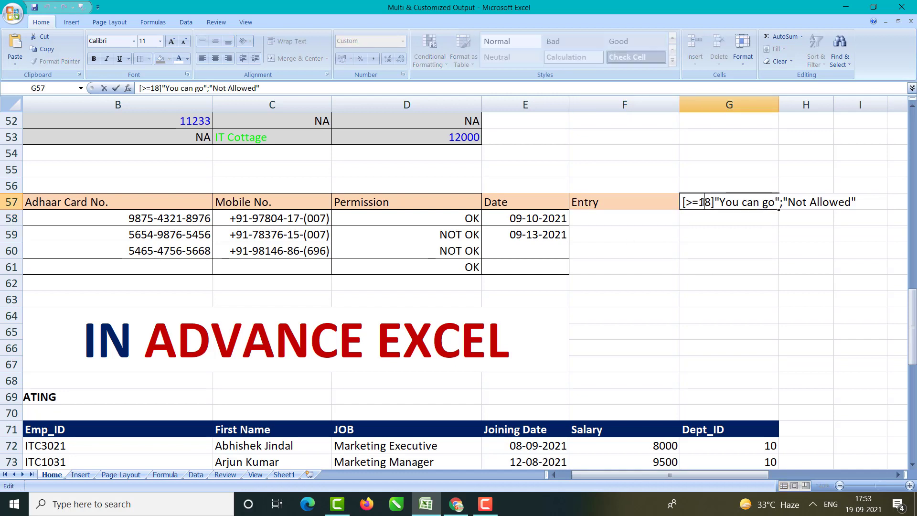
click(706, 233)
drag(698, 202, 833, 200)
click(843, 200)
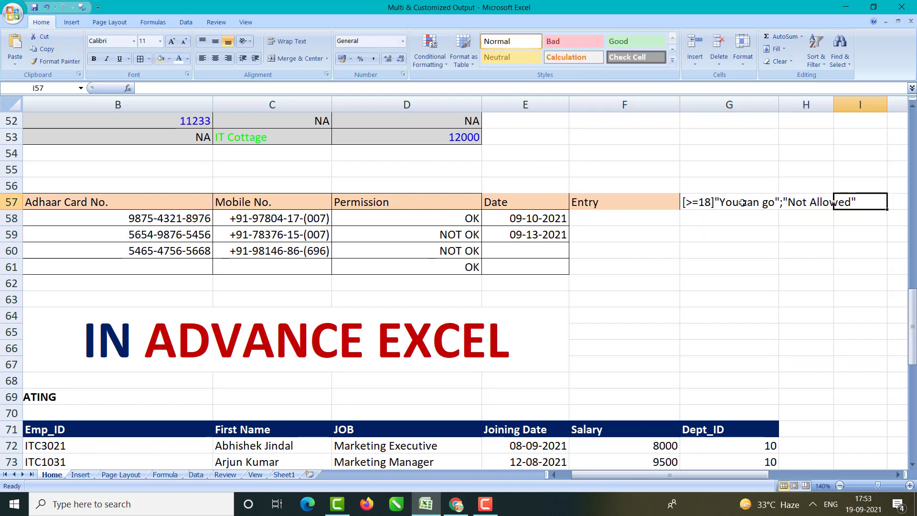
double_click(688, 203)
drag(684, 202, 889, 213)
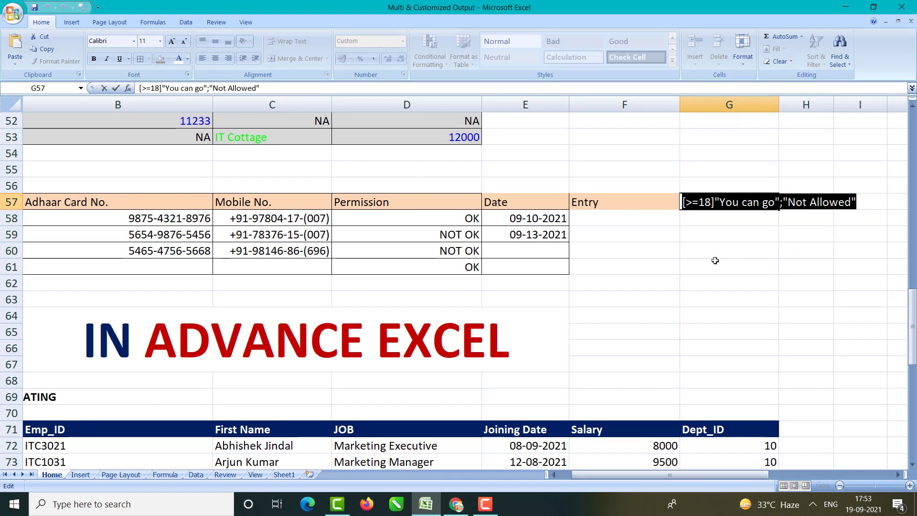
click(715, 262)
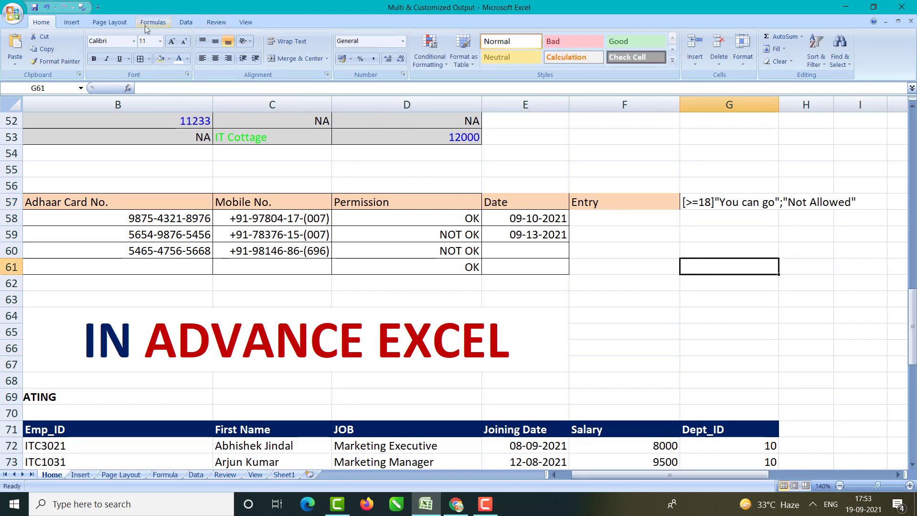
key(ctrl+1)
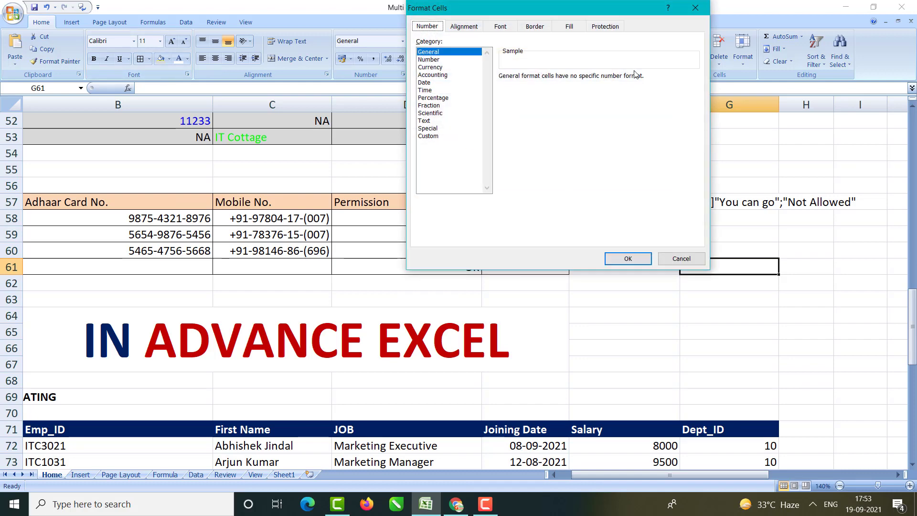
click(696, 8)
Step: Apply the custom format [>=18]"You can go";"Not Allowed" to F58:F61
drag(625, 215, 638, 270)
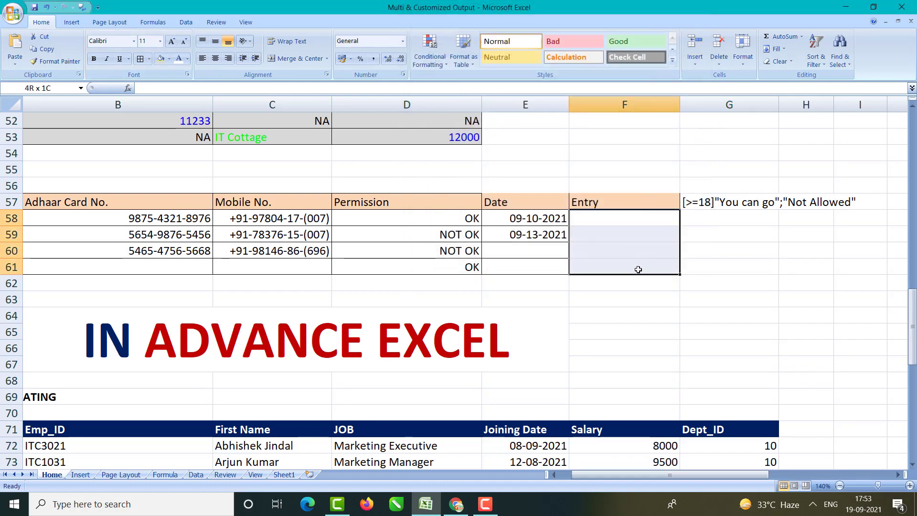
key(ctrl+1)
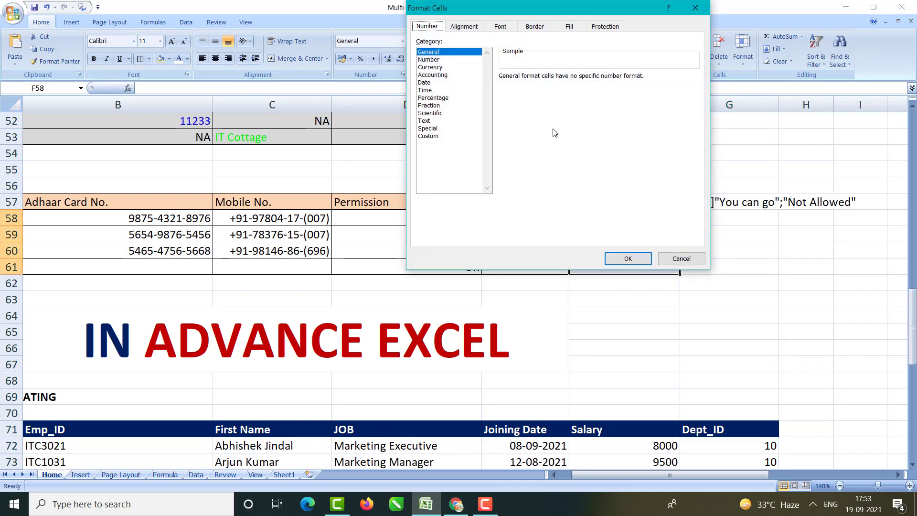
click(437, 136)
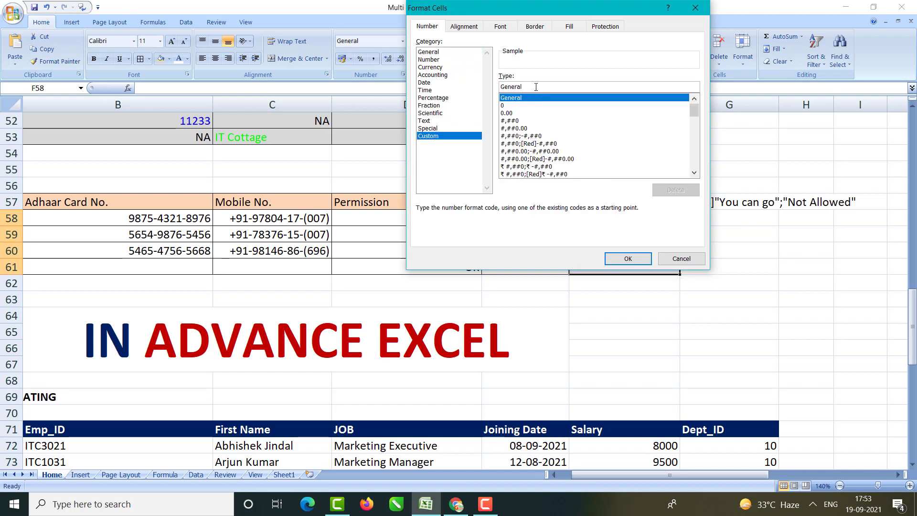
key(BackSpace)
key(BackSpace)
key(BackSpace)
key(BackSpace)
key(BackSpace)
key(BackSpace)
key(BackSpace)
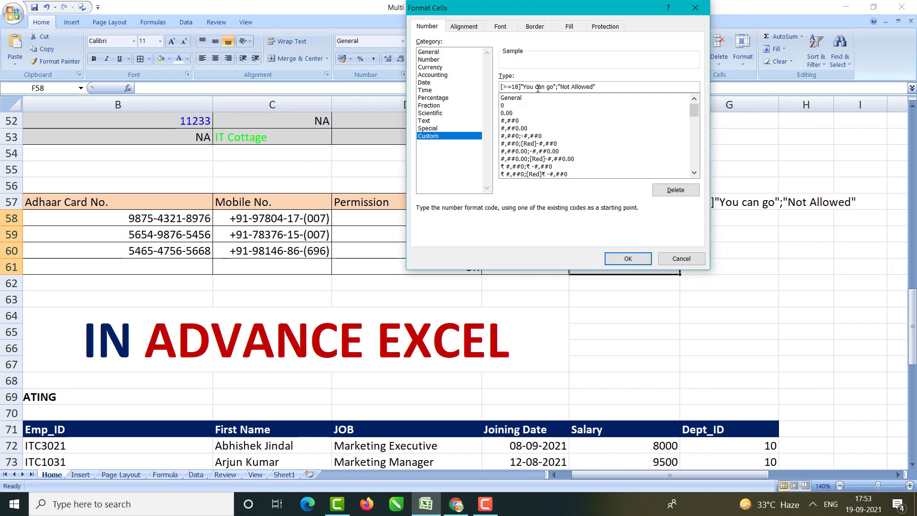
click(628, 259)
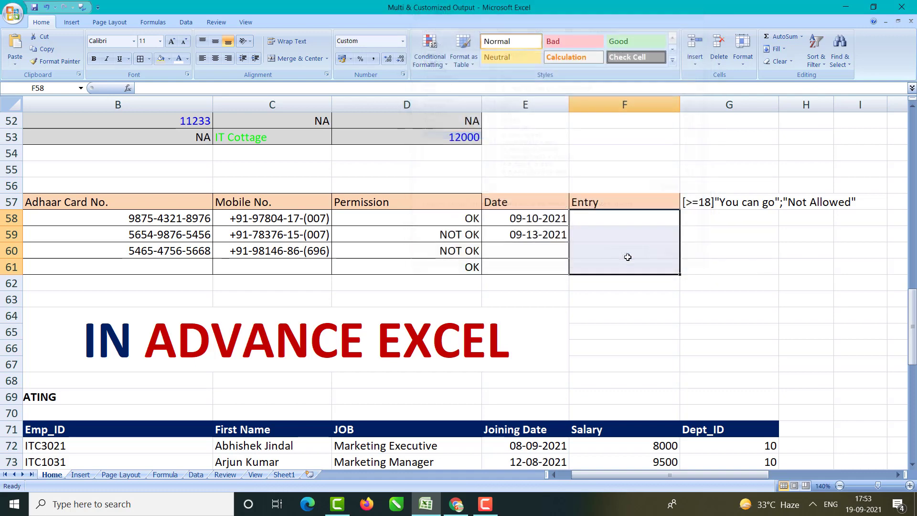
Step: Enter the ages 21, 12, 54, 17, 67, 76 and 12 in F58 through F64
click(620, 219)
text(21)
key(Return)
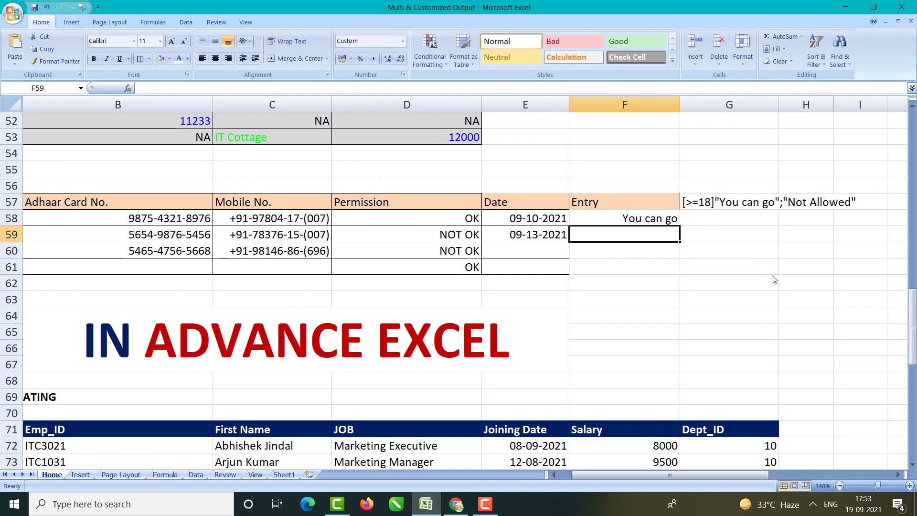
text(12)
key(Return)
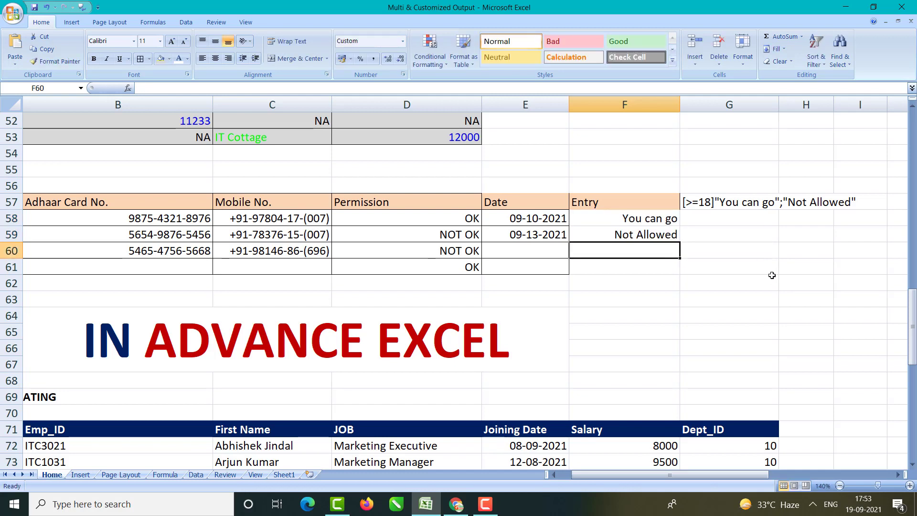
text(54)
key(Return)
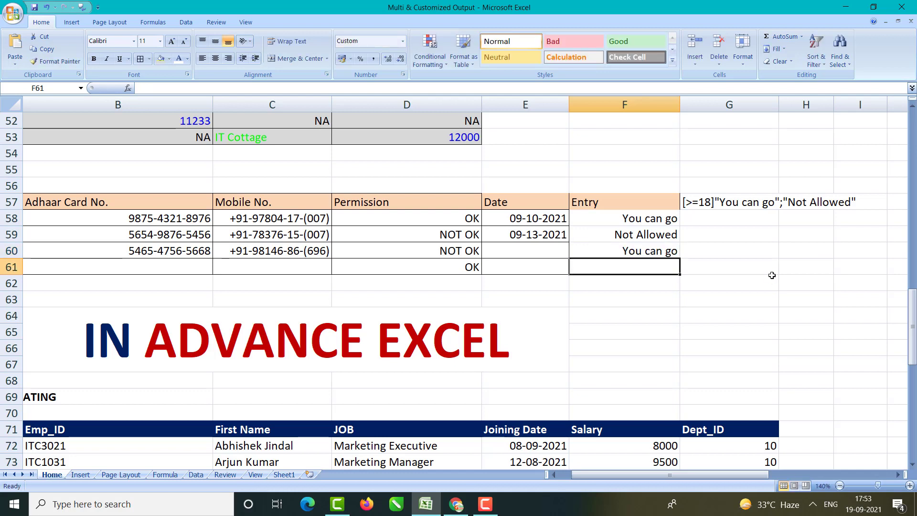
text(17)
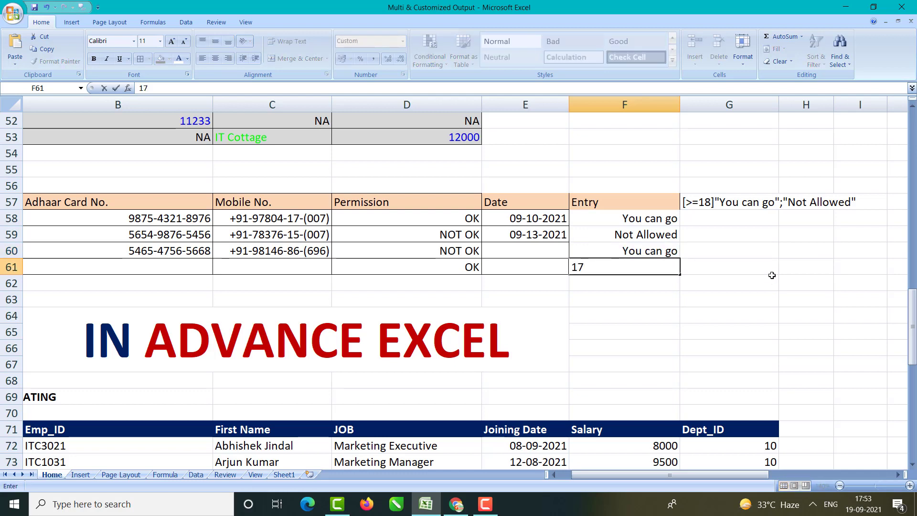
key(Return)
text(67)
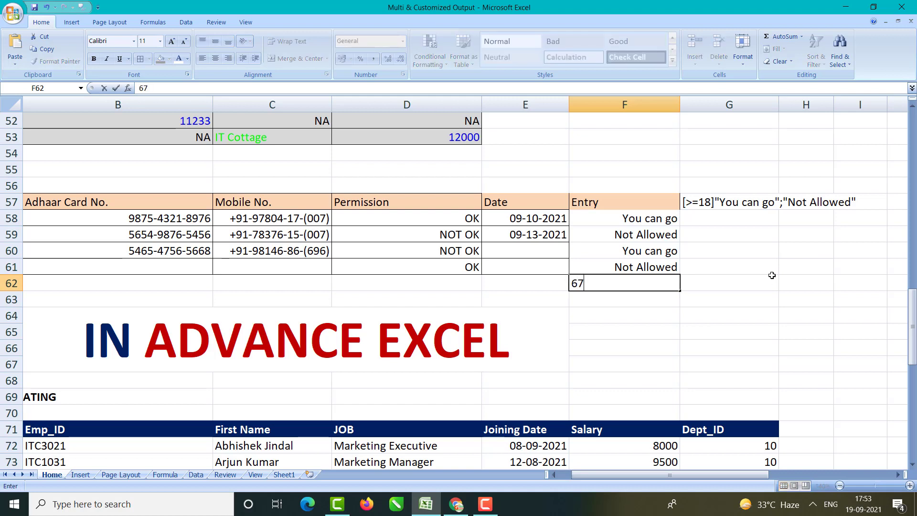
key(Return)
text(76)
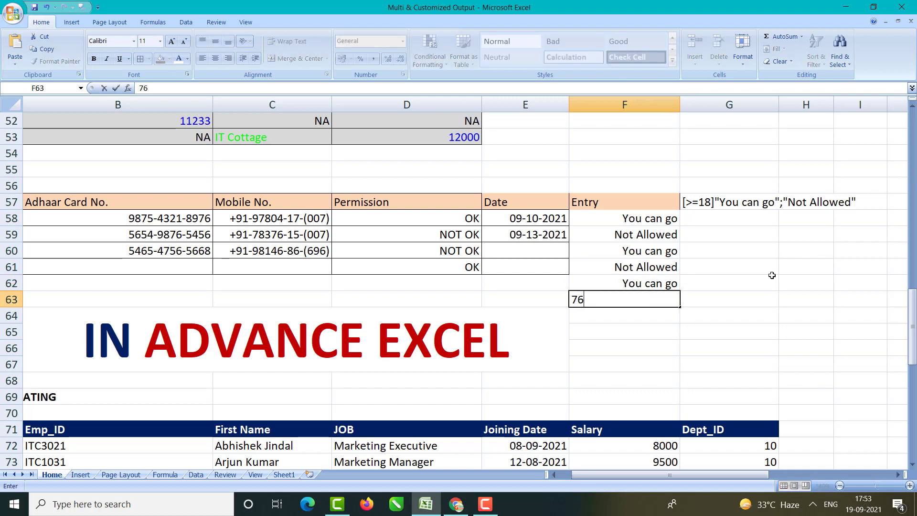
key(Return)
text(12)
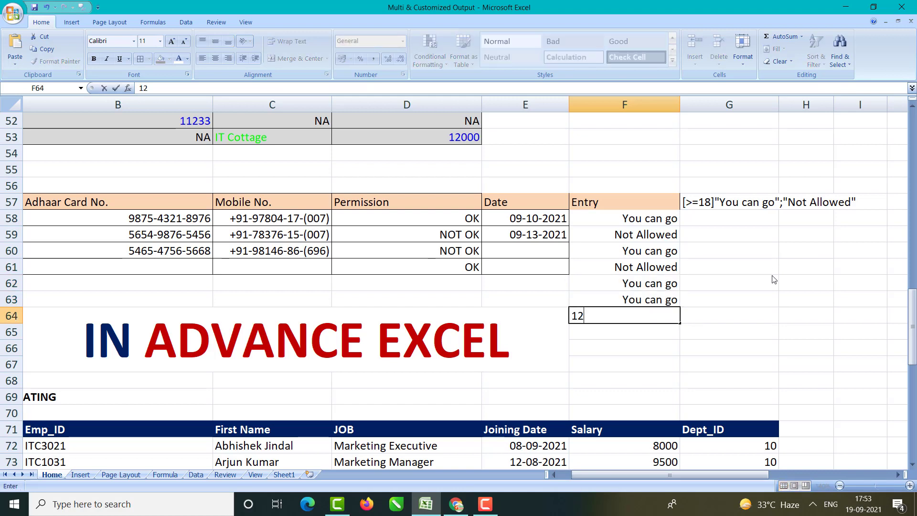
key(Return)
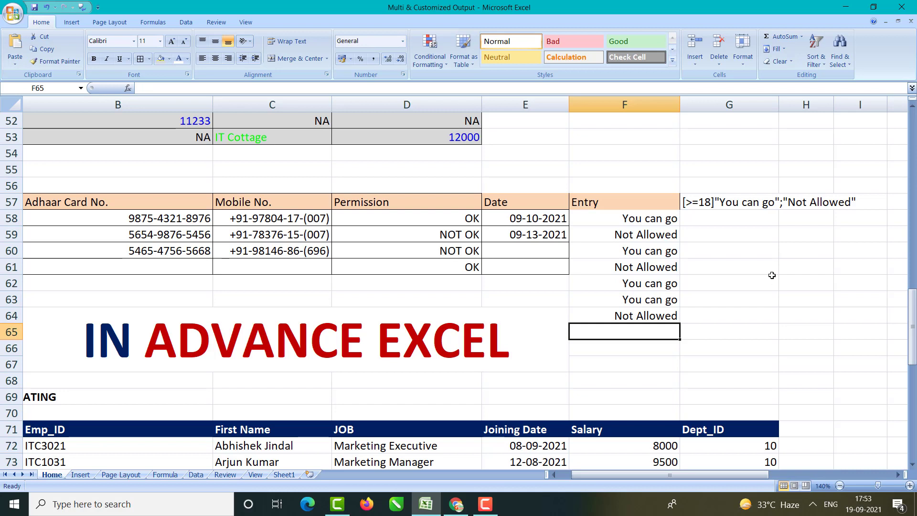
Step: Compare the Entry results with the Mobile No. cells, the Permission cells and G57's rule text
drag(650, 221, 649, 316)
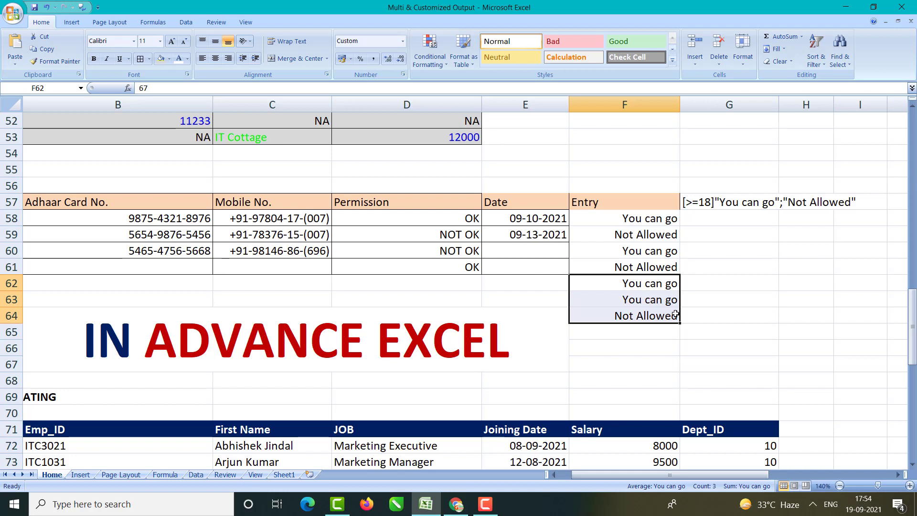
click(266, 251)
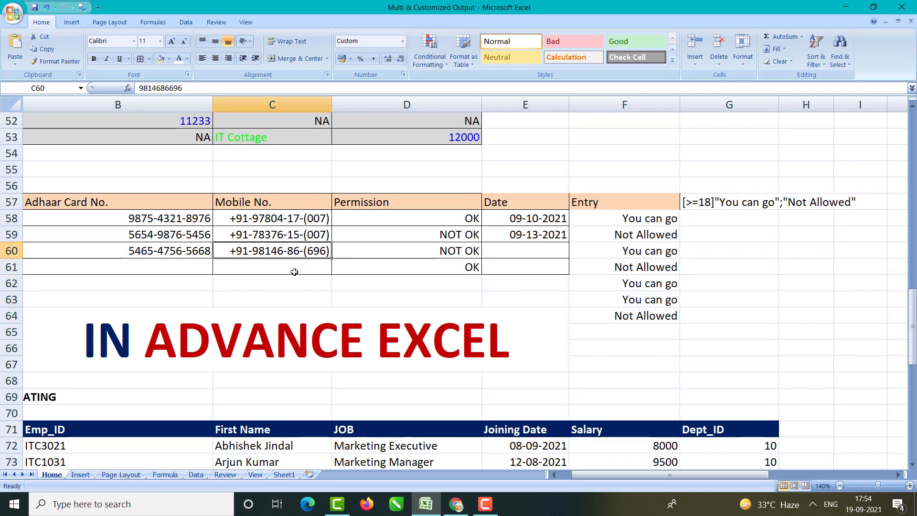
drag(280, 221, 284, 301)
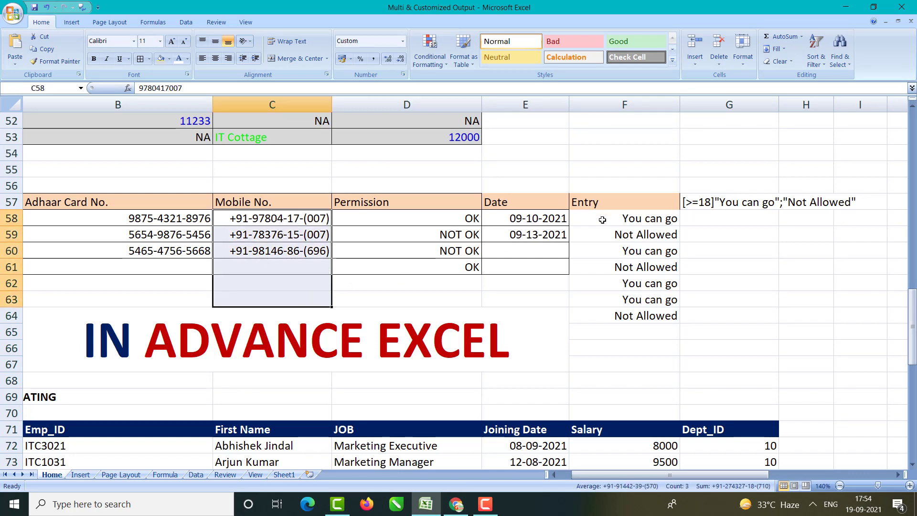
drag(588, 218, 626, 317)
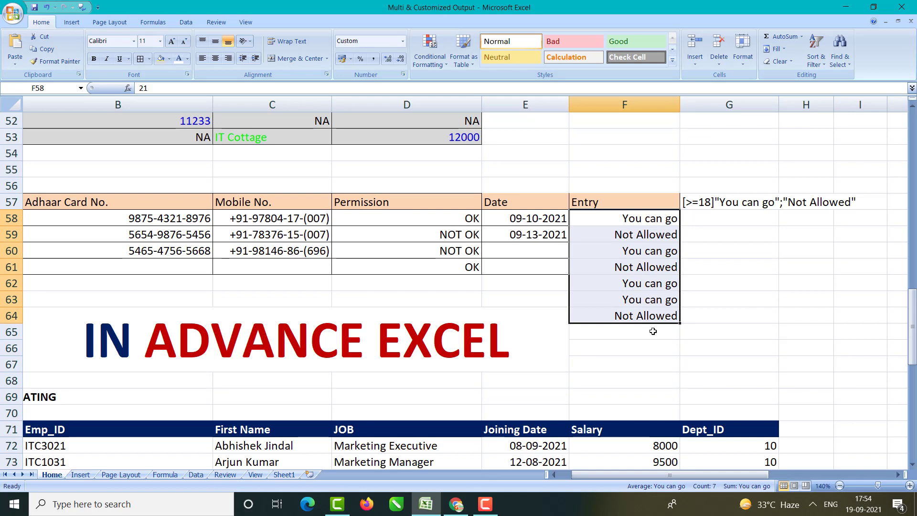
click(703, 204)
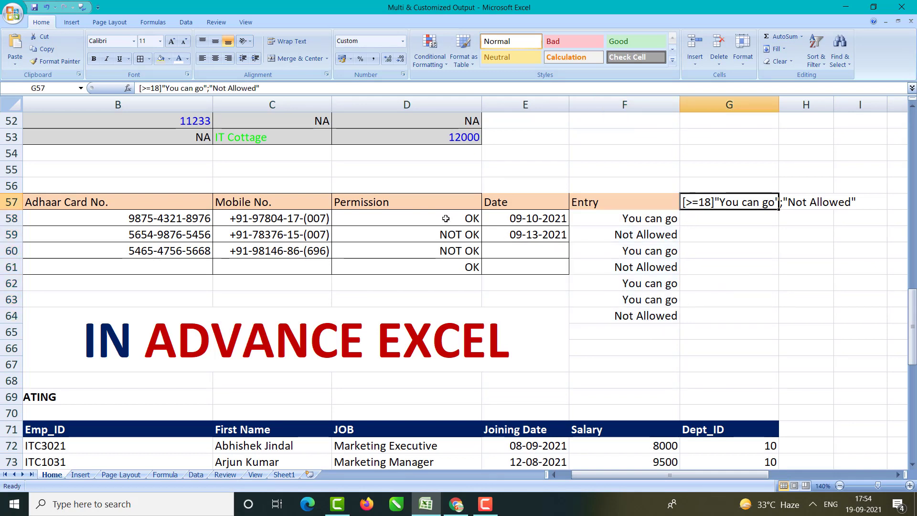
drag(445, 218, 456, 277)
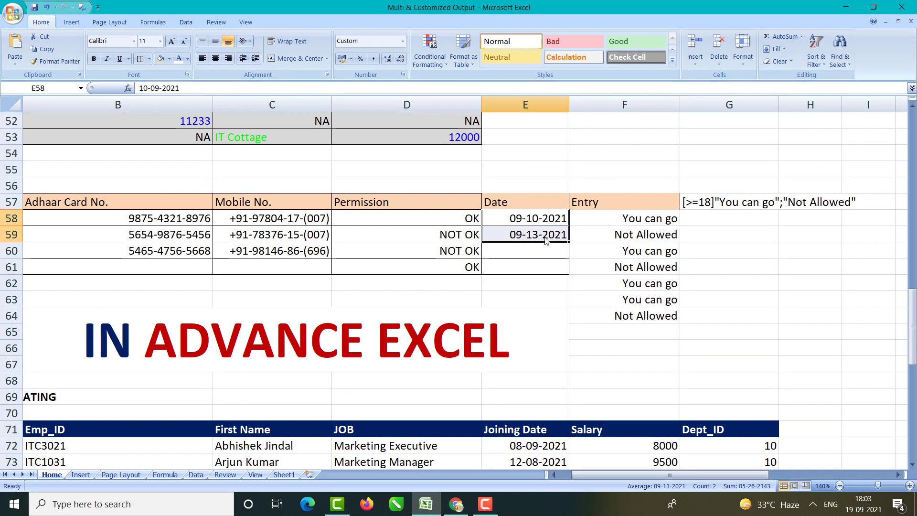
Step: Give G58 the custom date format mm-dd-yy
click(735, 221)
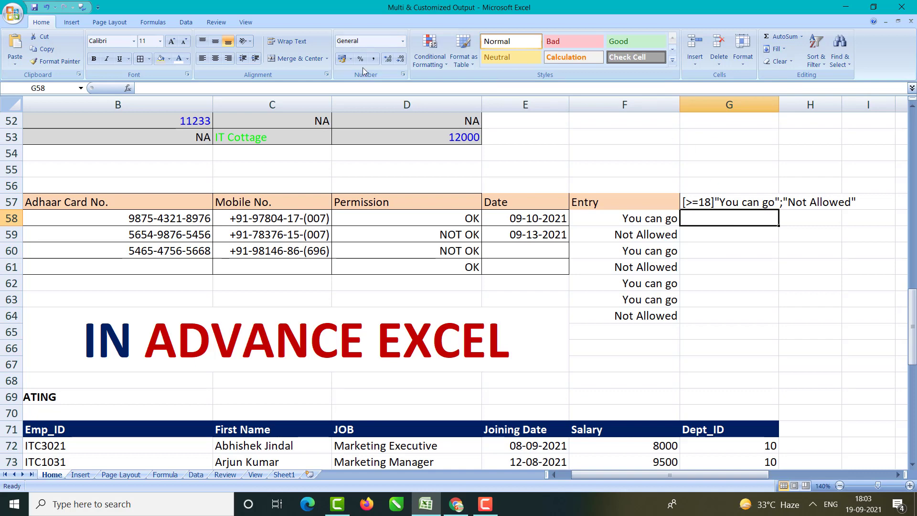
key(ctrl+1)
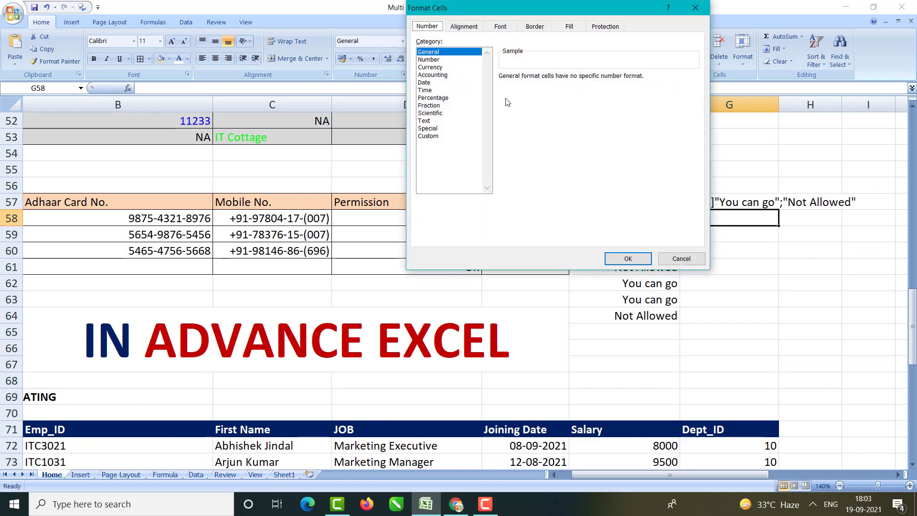
click(439, 137)
drag(530, 84, 501, 83)
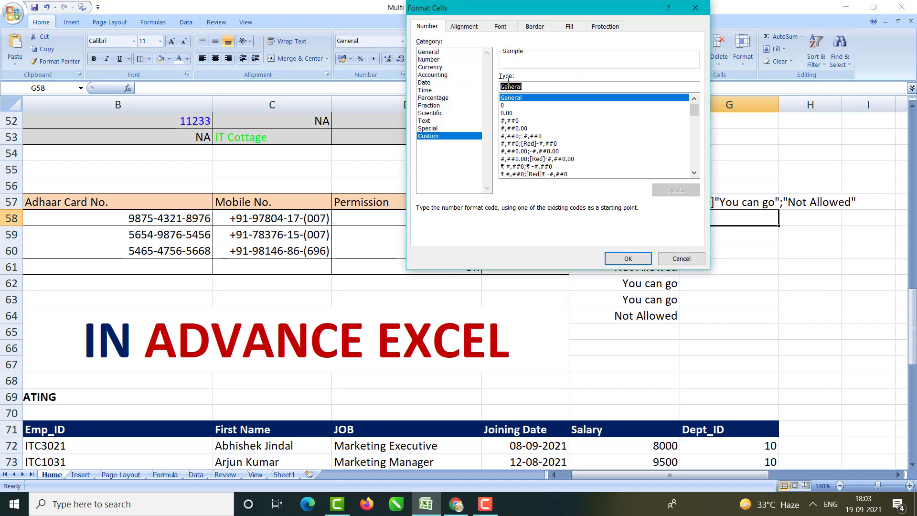
click(501, 84)
double_click(519, 88)
text(mm-dd-yy)
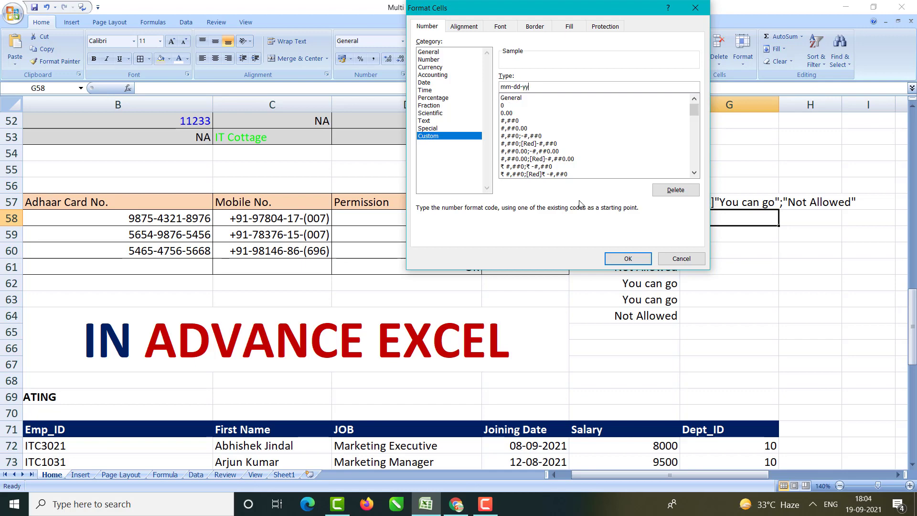
click(617, 260)
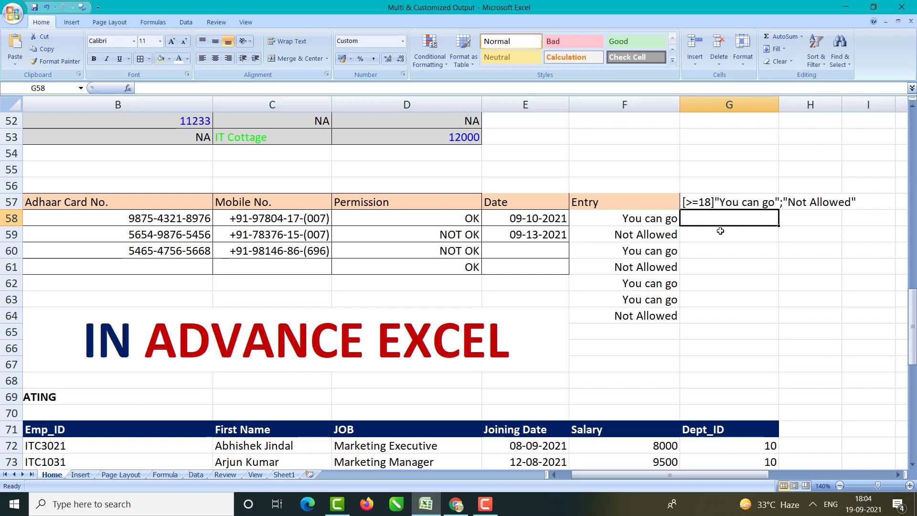
Step: Enter the date 19-09-2021 in G58 so it displays as 09-19-21
text(09)
key(BackSpace)
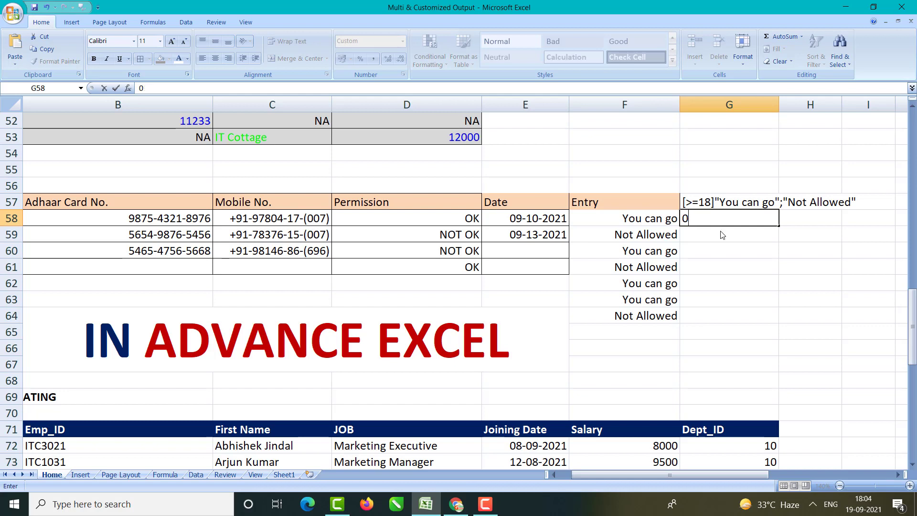
key(BackSpace)
text(19-09-)
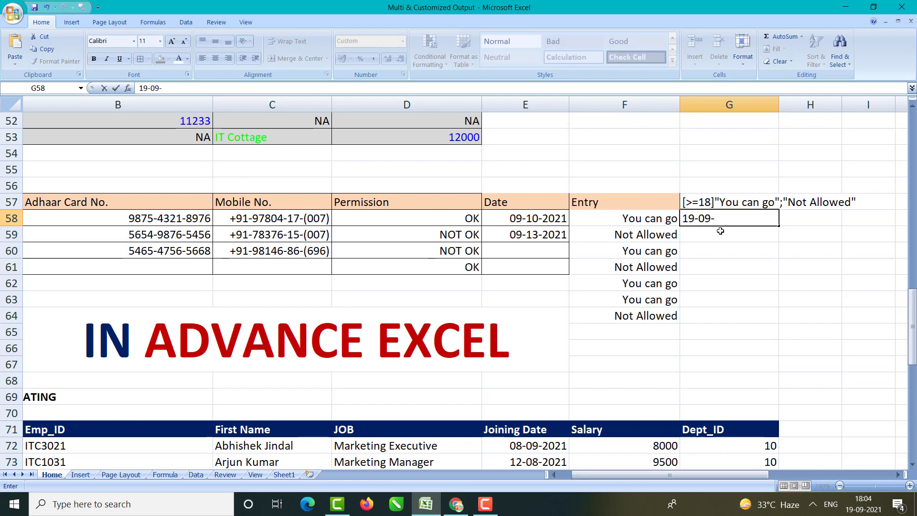
text(10)
key(BackSpace)
key(BackSpace)
text(2021)
key(Return)
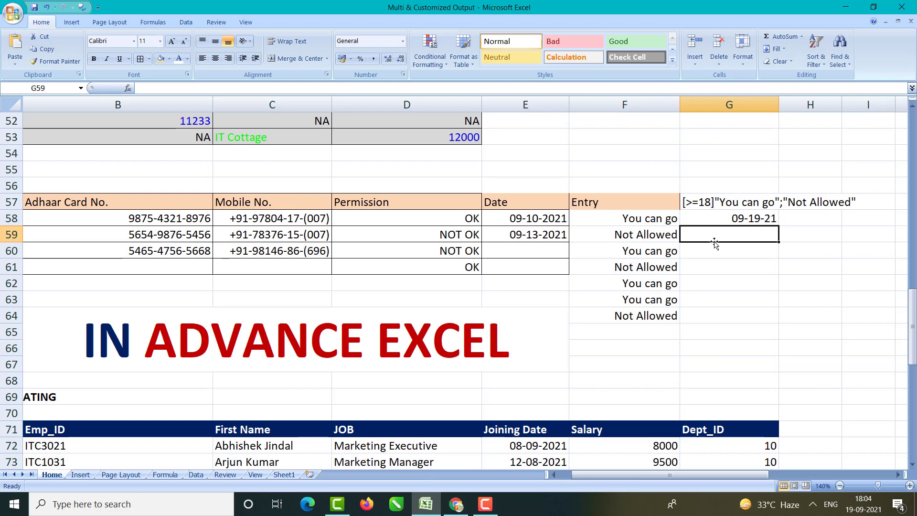
Step: Give G59 the custom date format yyyy-mm-dd
key(ctrl+1)
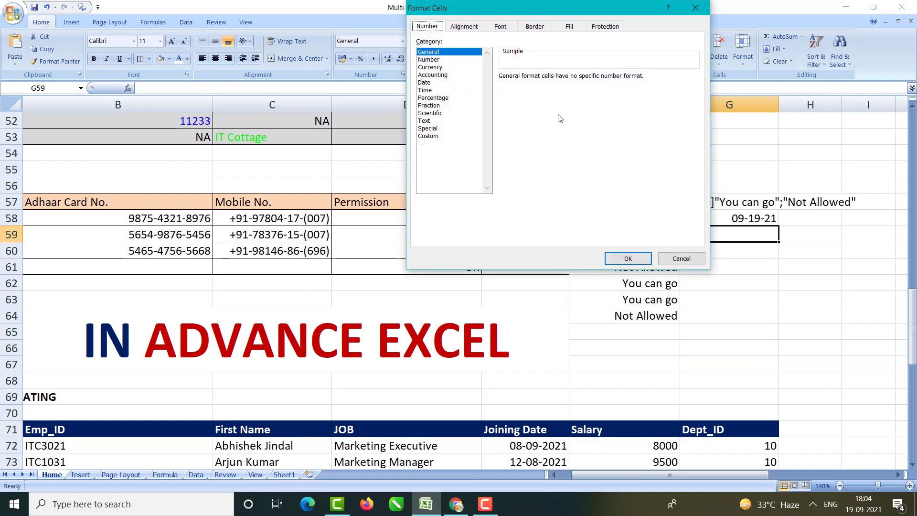
click(429, 136)
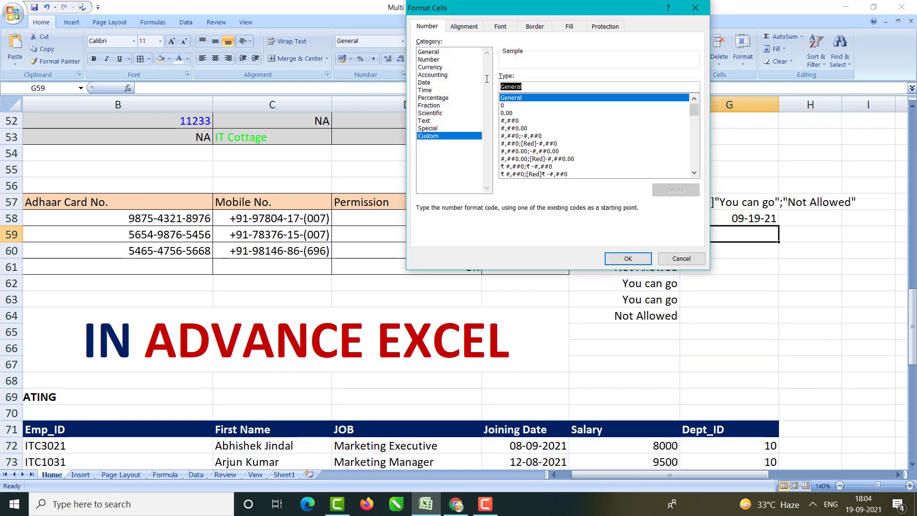
text(yyy)
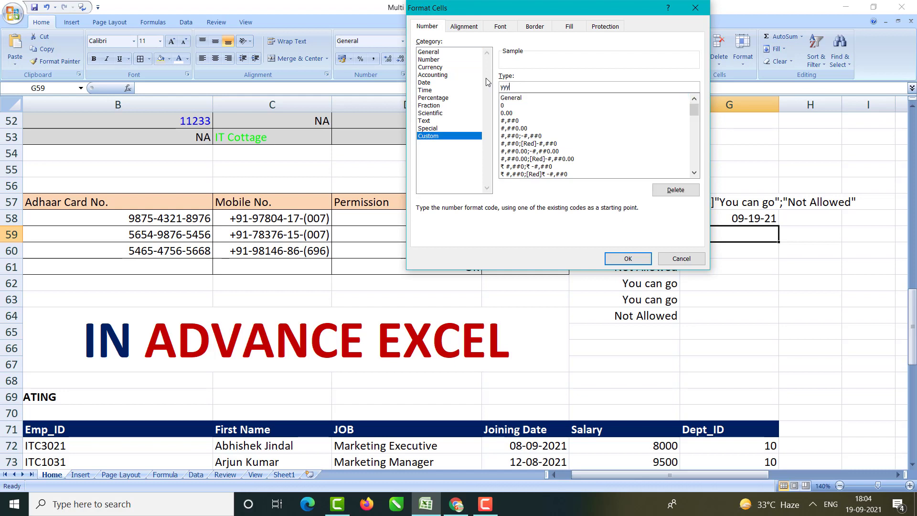
text(y-mm-)
key(BackSpace)
click(628, 259)
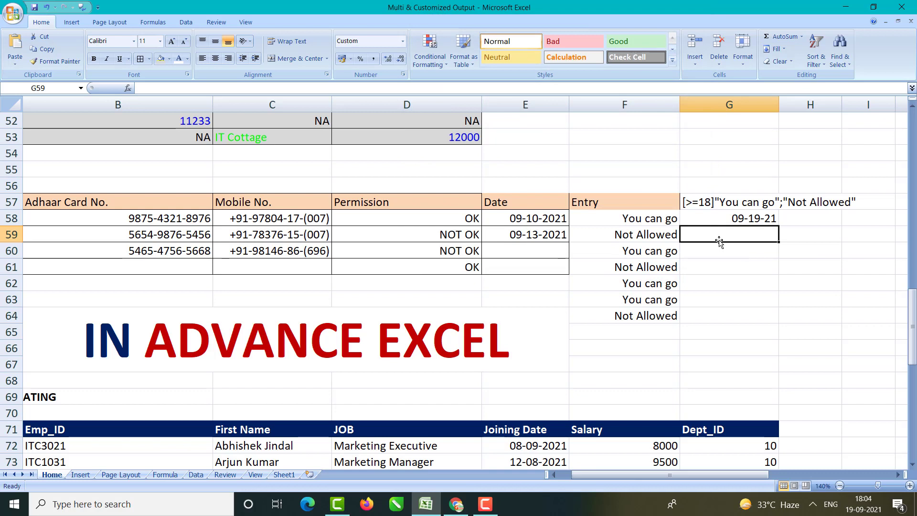
Step: Enter 19-09-2021 in G59 and compare the stored dates in G58:G59
text(0)
key(BackSpace)
text(19-09)
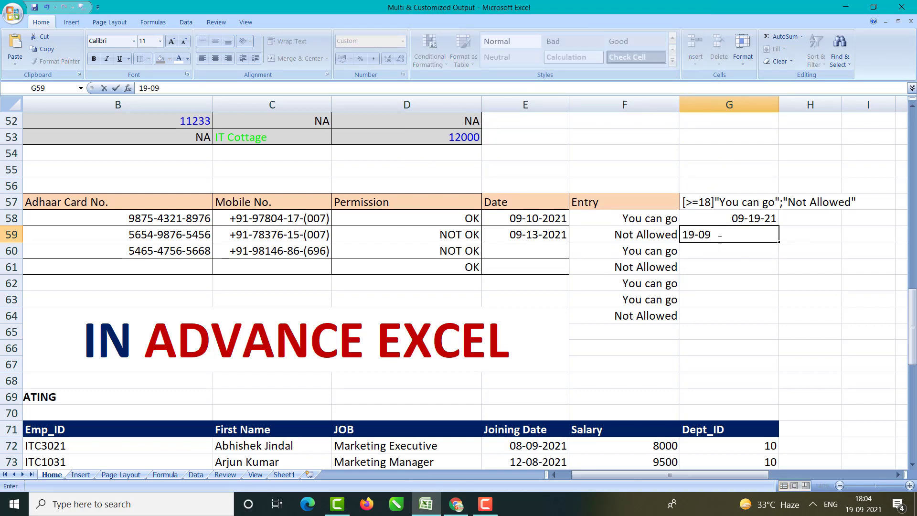
text(-2021)
key(Return)
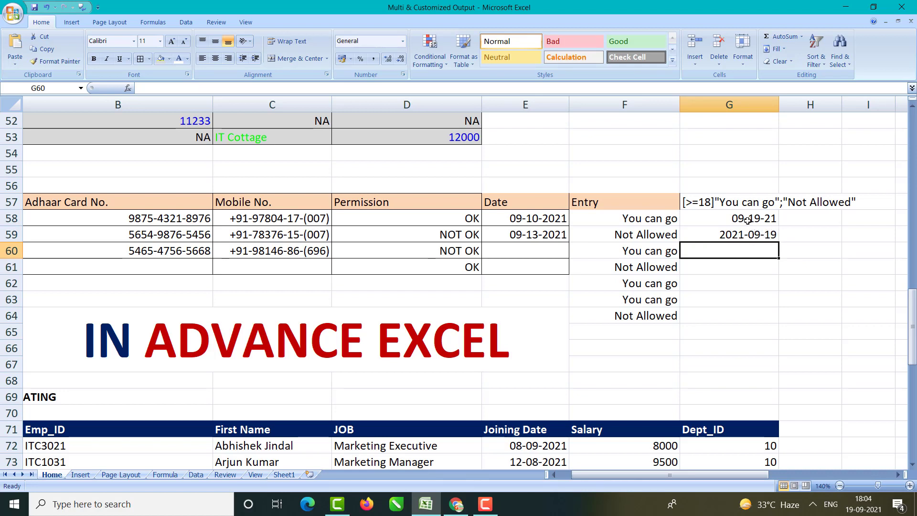
drag(749, 222, 749, 233)
double_click(748, 233)
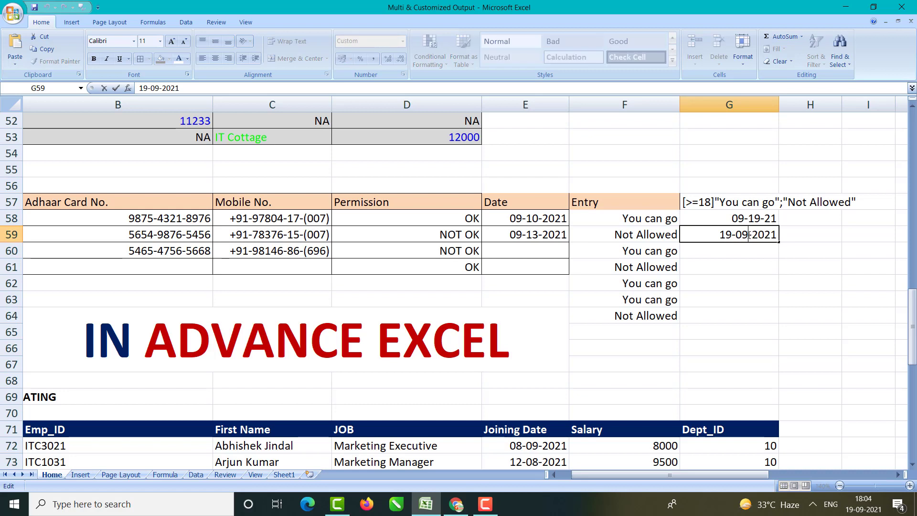
click(751, 277)
drag(744, 221, 744, 234)
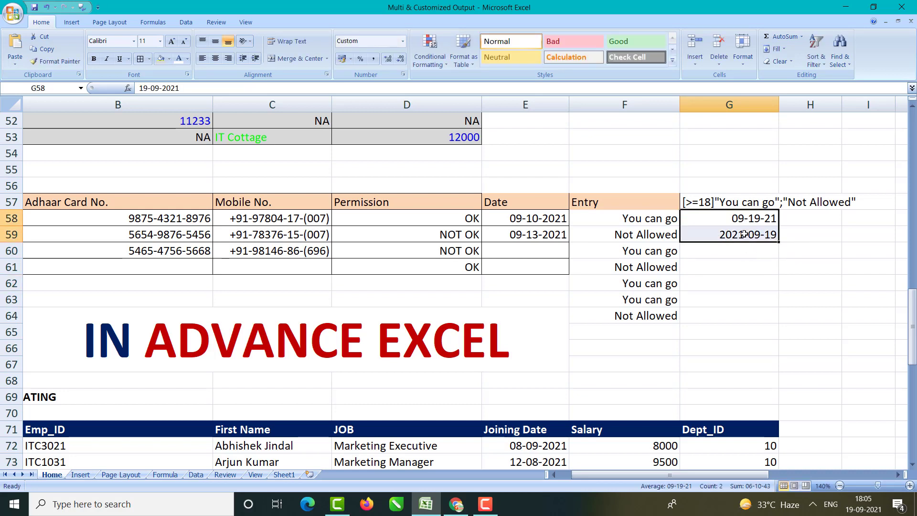
click(741, 249)
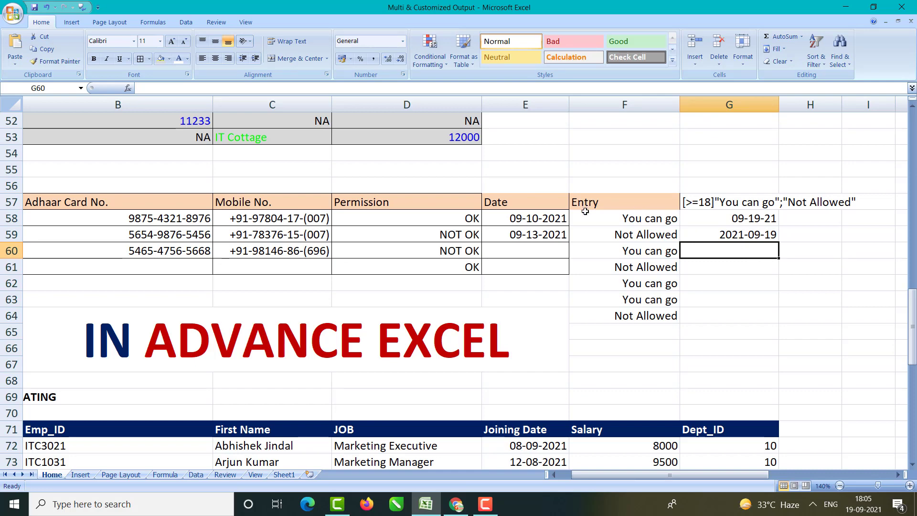
Step: Give G60 a custom dd-mm-yyyy format, then try spelling the month part as 'month'
key(ctrl+1)
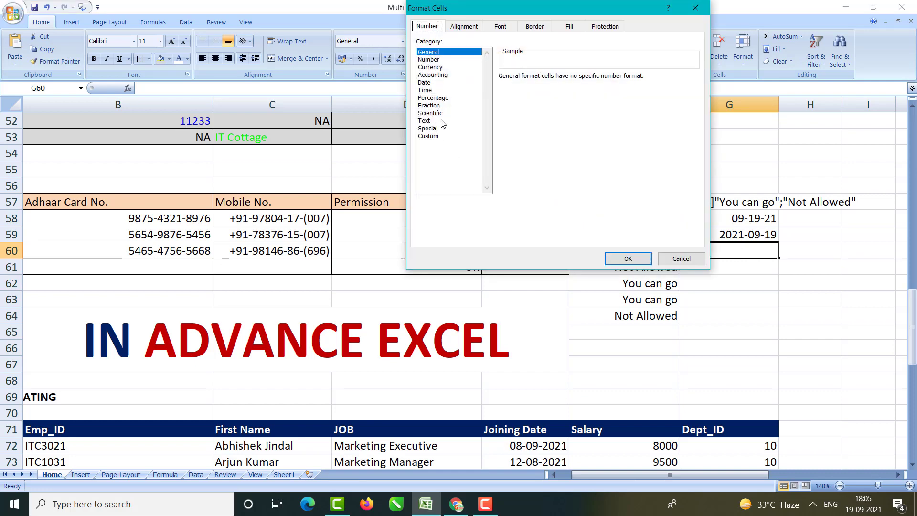
click(428, 97)
click(428, 129)
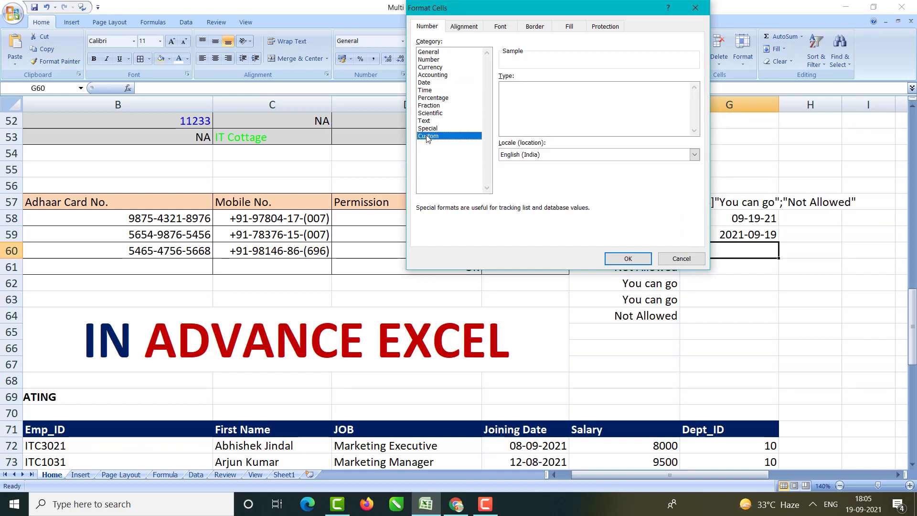
click(428, 136)
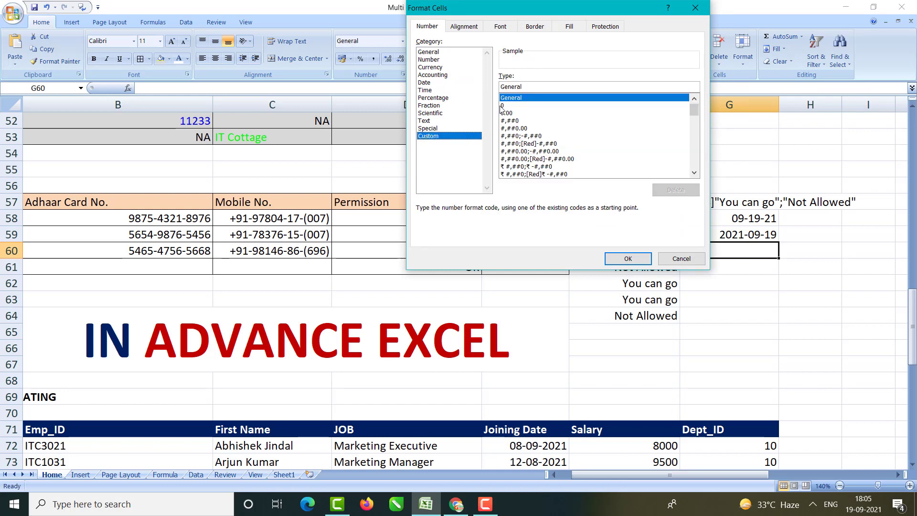
double_click(528, 87)
key(BackSpace)
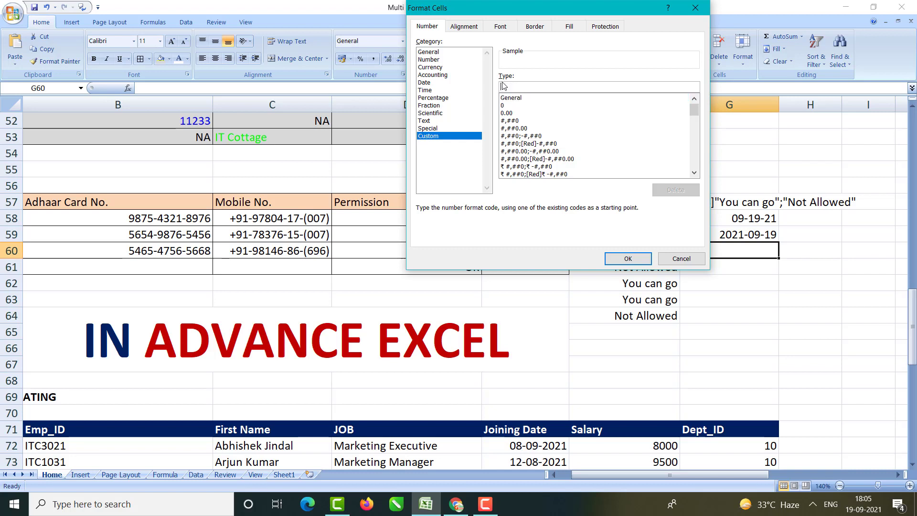
text(mm)
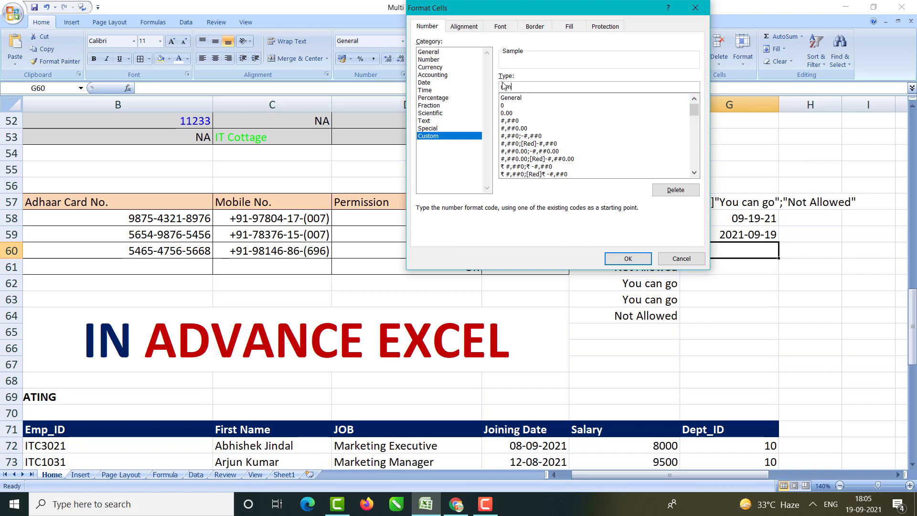
key(BackSpace)
text(dd-mm-yyyy)
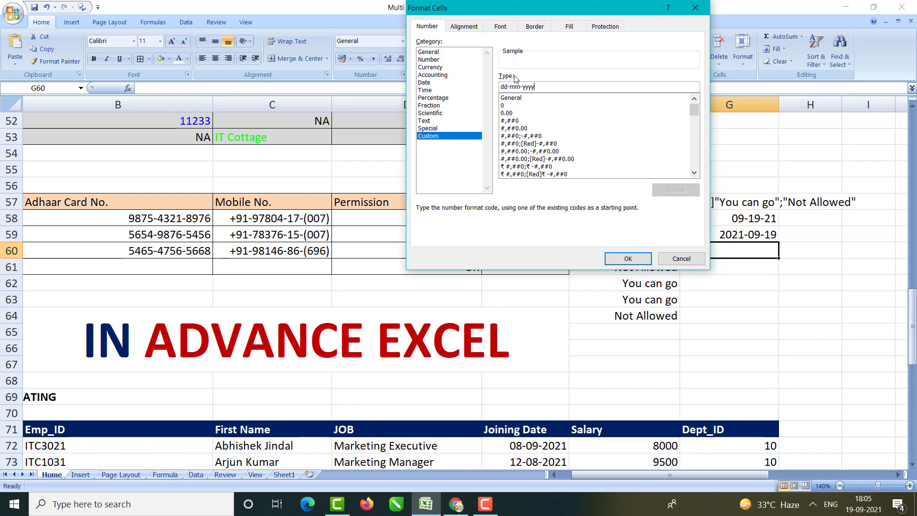
click(521, 86)
key(BackSpace)
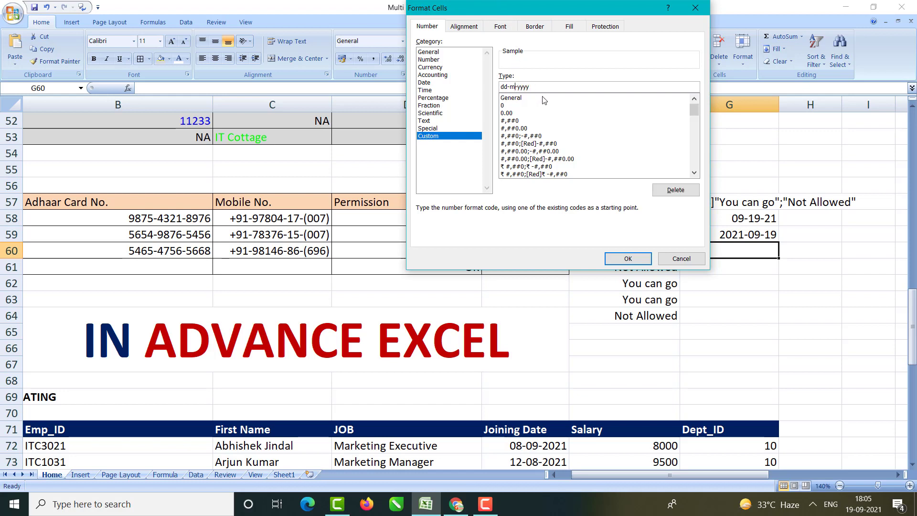
text(onth)
click(628, 258)
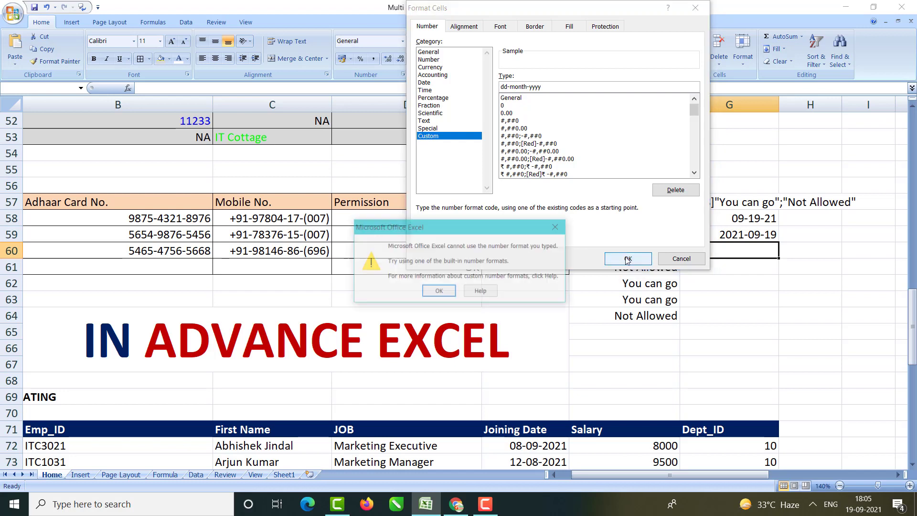
Step: After the invalid-format warning, correct the custom code to dd-mmmm-yyyy and apply it
click(436, 292)
click(529, 91)
key(BackSpace)
key(BackSpace)
key(BackSpace)
key(BackSpace)
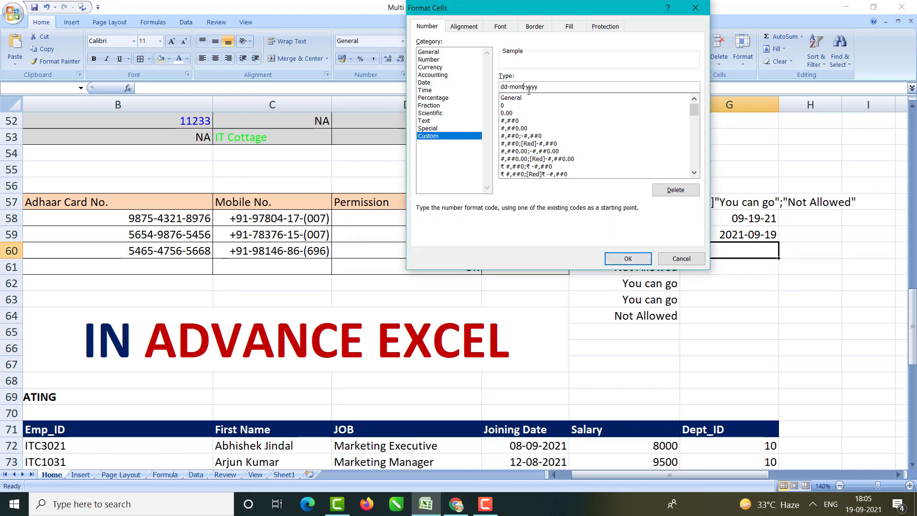
text(mmm)
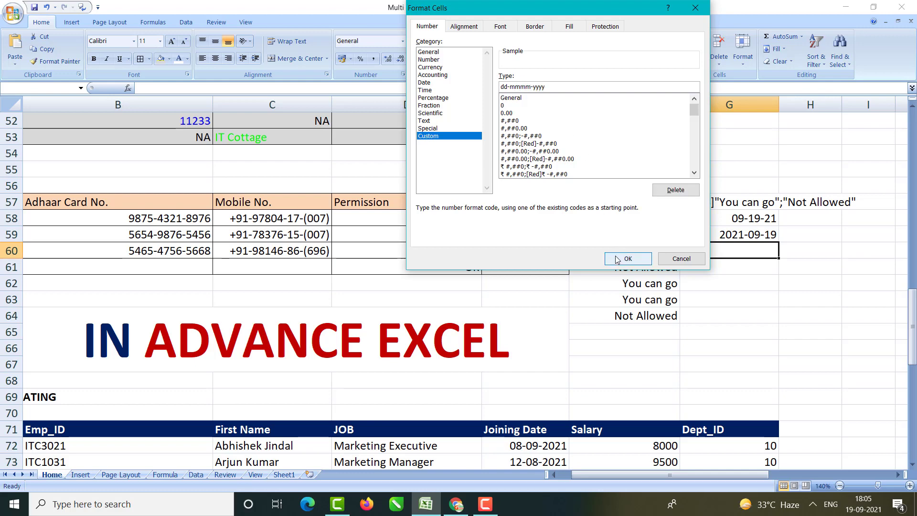
click(618, 257)
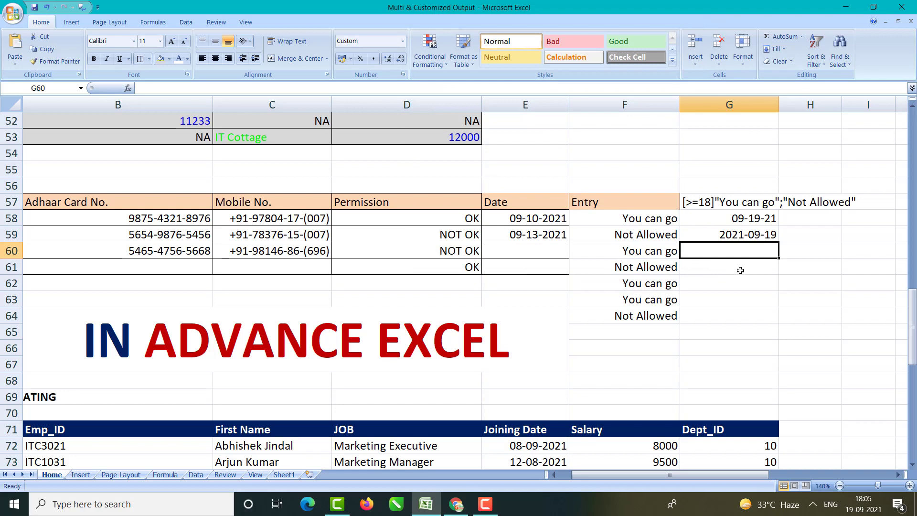
Step: Enter 19-09-2021 so G60 reads 19-September-2021, and widen column G to fit
text(19-)
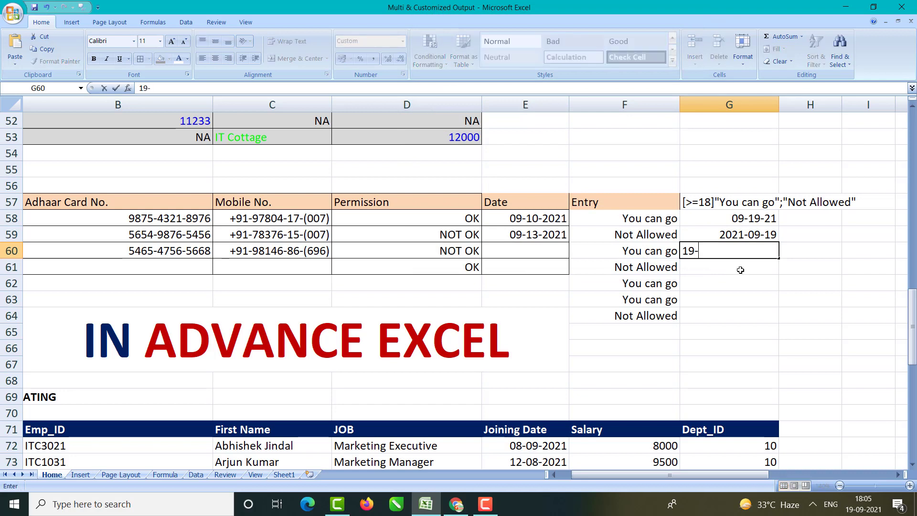
text(09-2021)
key(Return)
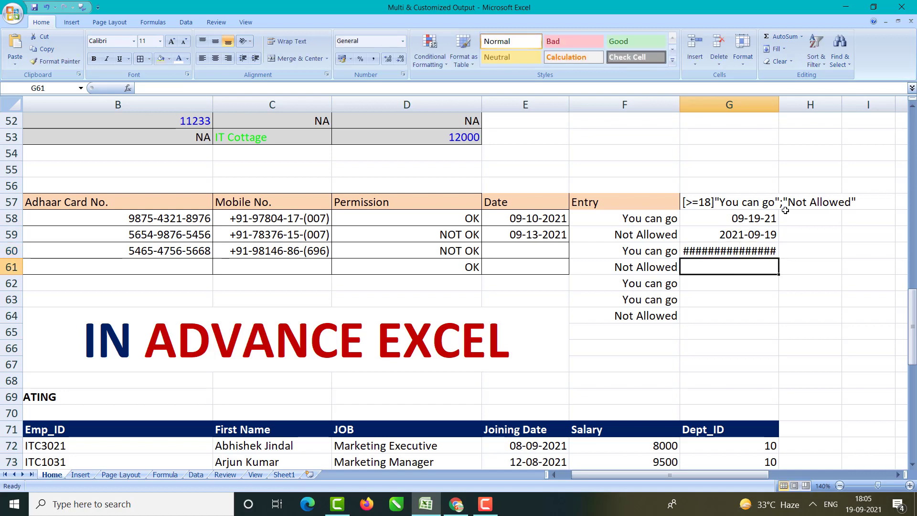
drag(779, 106, 806, 106)
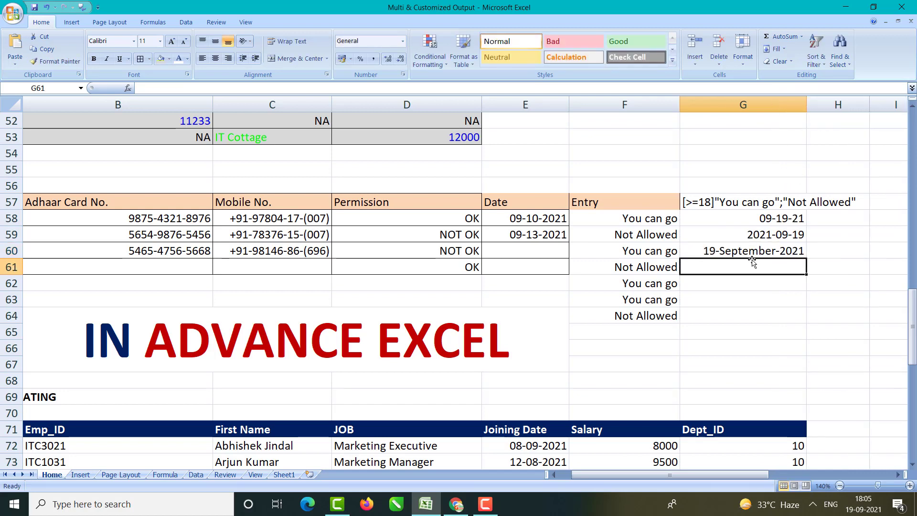
click(731, 249)
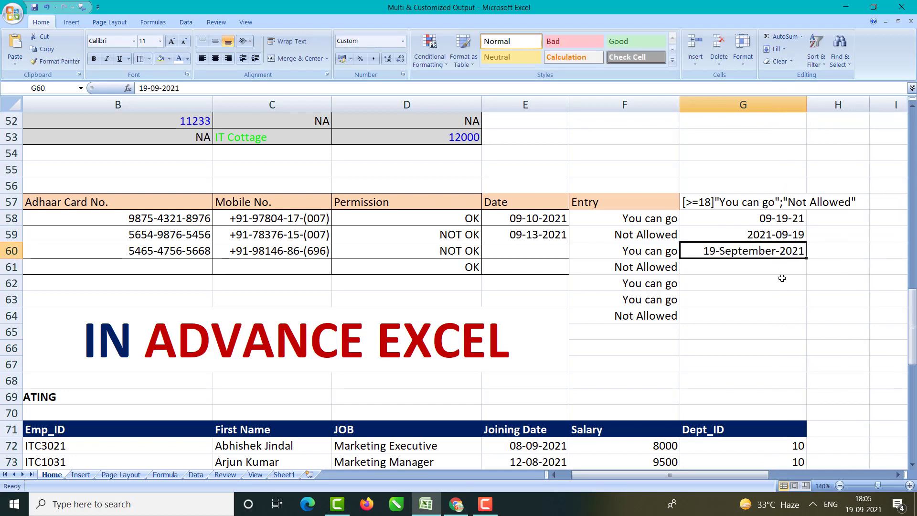